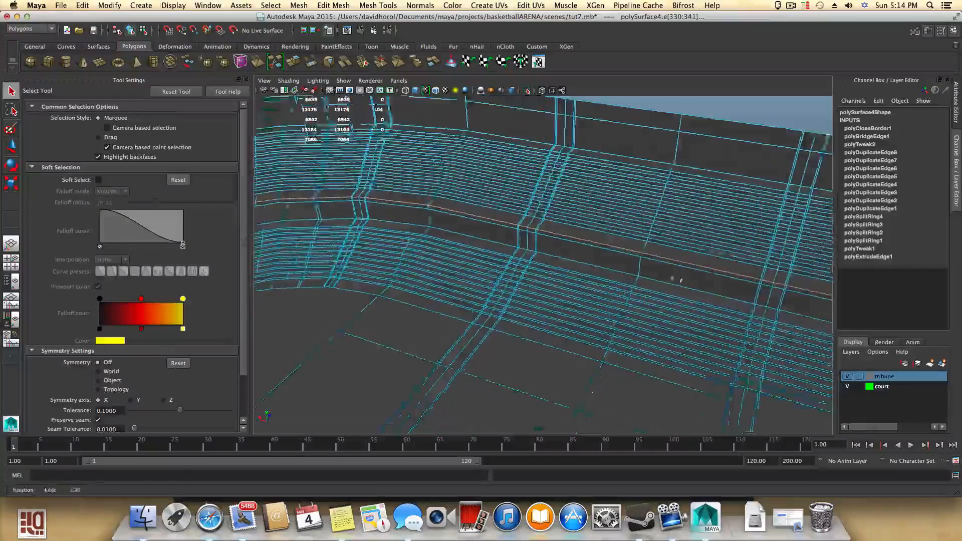
# - Examine the lower seating rows of the tribune and their edge flow where they meet the court floor
pyautogui.keyDown('alt'); pyautogui.moveTo(653, 335); pyautogui.dragTo(595, 241, button='right'); pyautogui.keyUp('alt')
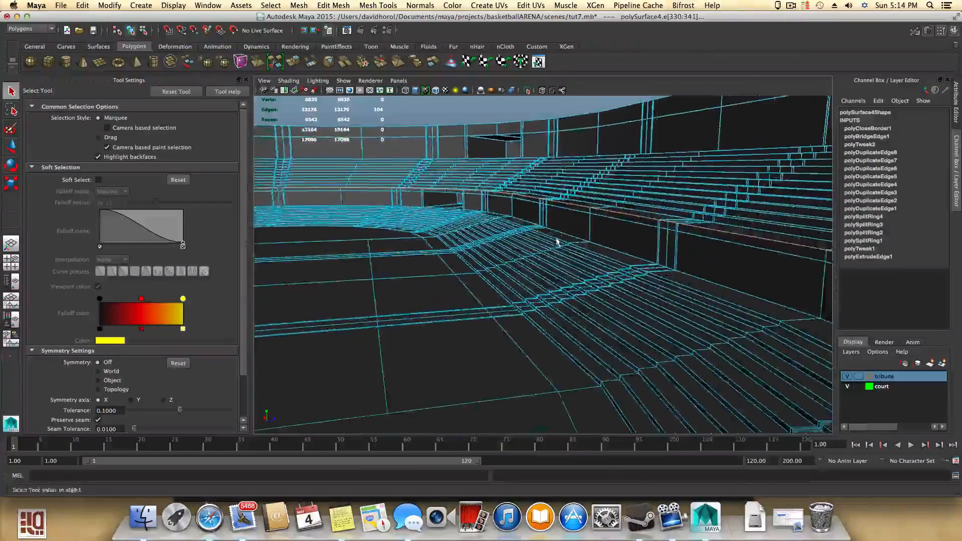
pyautogui.keyDown('alt'); pyautogui.moveTo(557, 242); pyautogui.dragTo(554, 238); pyautogui.keyUp('alt')
pyautogui.keyDown('alt'); pyautogui.moveTo(551, 236); pyautogui.dragTo(604, 271, button='right'); pyautogui.keyUp('alt')
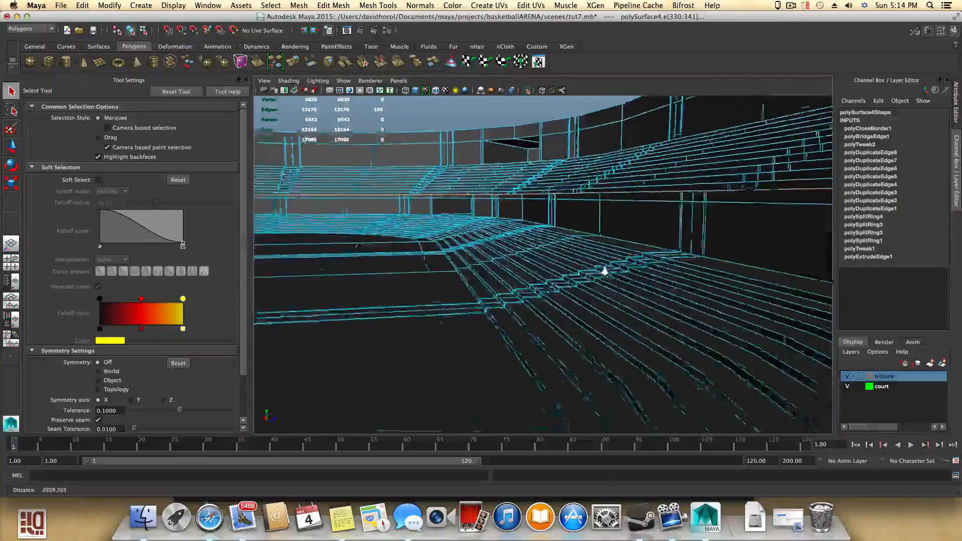
pyautogui.keyDown('alt'); pyautogui.moveTo(630, 285); pyautogui.dragTo(573, 313, button='middle'); pyautogui.keyUp('alt')
pyautogui.keyDown('alt'); pyautogui.moveTo(573, 313); pyautogui.dragTo(618, 297, button='right'); pyautogui.keyUp('alt')
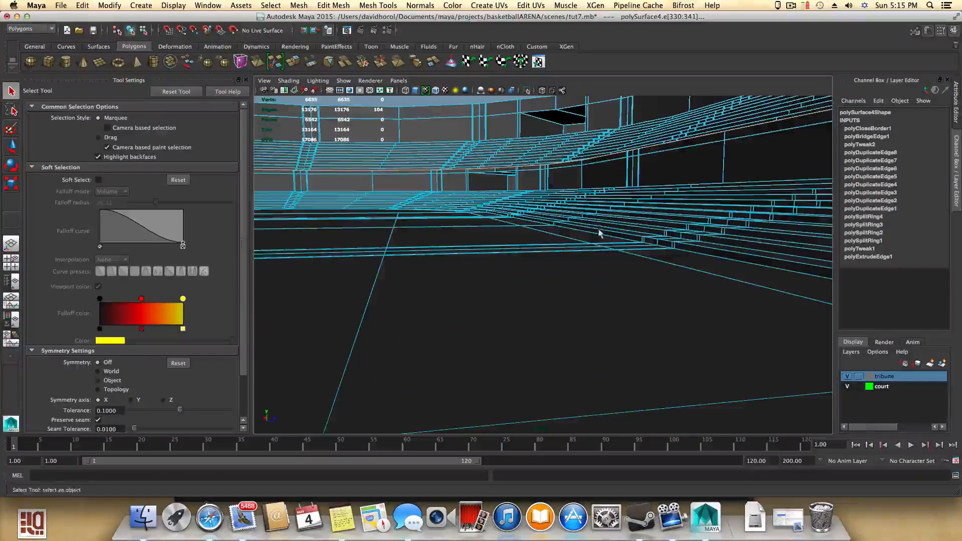
pyautogui.keyDown('alt'); pyautogui.moveTo(576, 239); pyautogui.dragTo(556, 280); pyautogui.keyUp('alt')
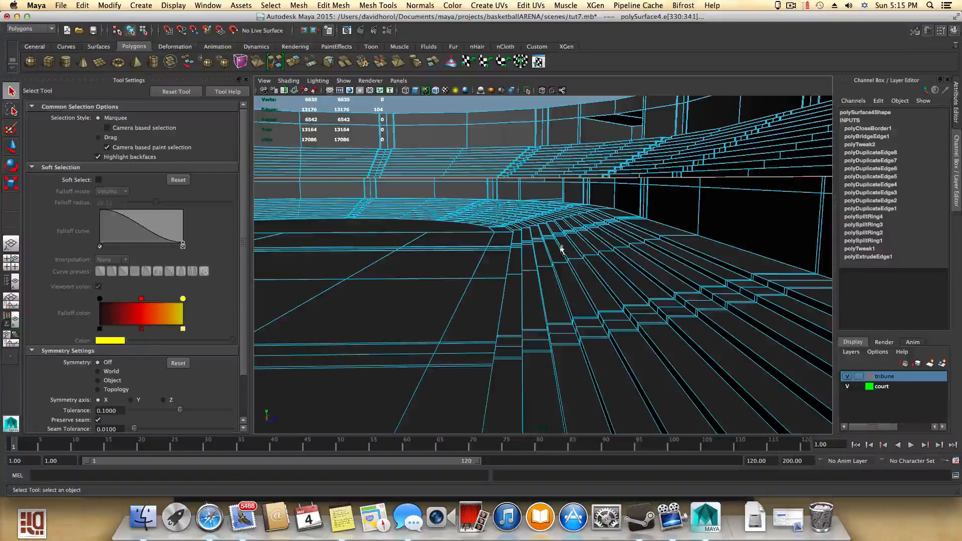
pyautogui.keyDown('alt'); pyautogui.moveTo(571, 281); pyautogui.dragTo(689, 300); pyautogui.keyUp('alt')
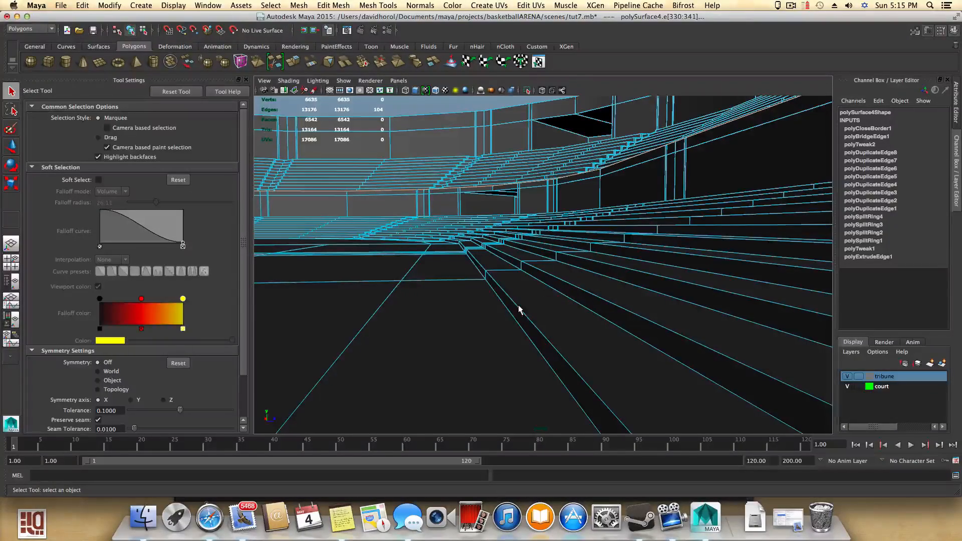
pyautogui.keyDown('alt'); pyautogui.moveTo(590, 295); pyautogui.dragTo(568, 302); pyautogui.keyUp('alt')
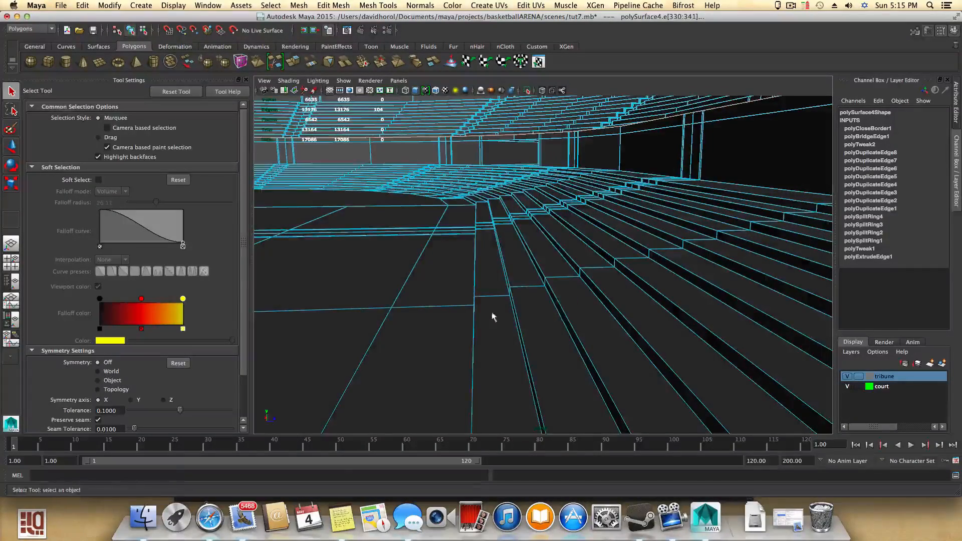
pyautogui.keyDown('alt'); pyautogui.moveTo(493, 317); pyautogui.dragTo(639, 304); pyautogui.keyUp('alt')
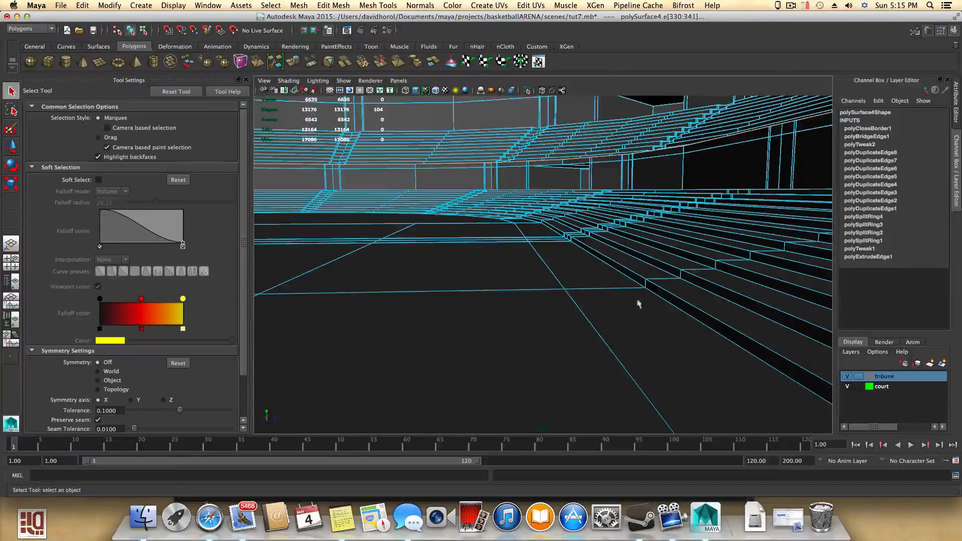
pyautogui.keyDown('alt'); pyautogui.moveTo(654, 260); pyautogui.dragTo(535, 281); pyautogui.keyUp('alt')
pyautogui.keyDown('alt'); pyautogui.moveTo(535, 282); pyautogui.dragTo(476, 211, button='middle'); pyautogui.keyUp('alt')
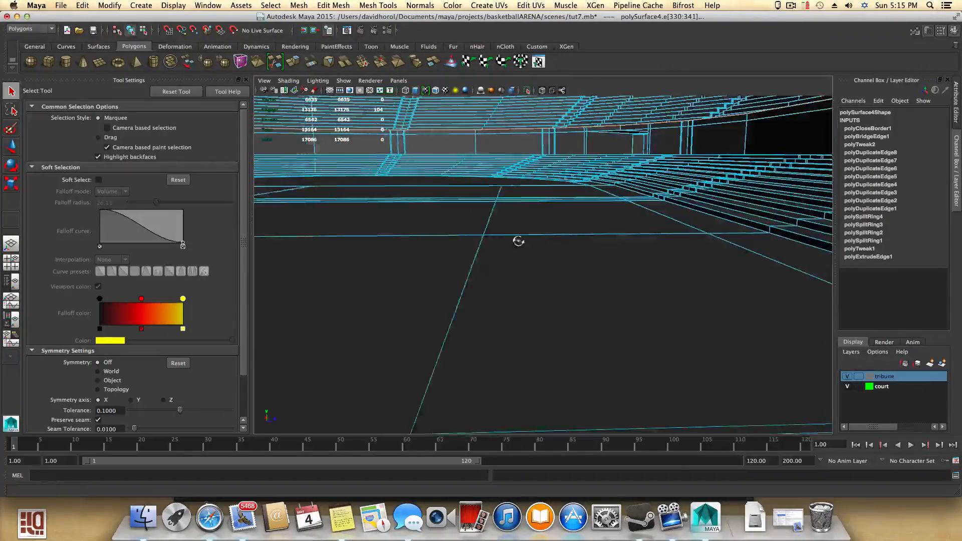
pyautogui.keyDown('alt'); pyautogui.moveTo(518, 241); pyautogui.dragTo(498, 243); pyautogui.keyUp('alt')
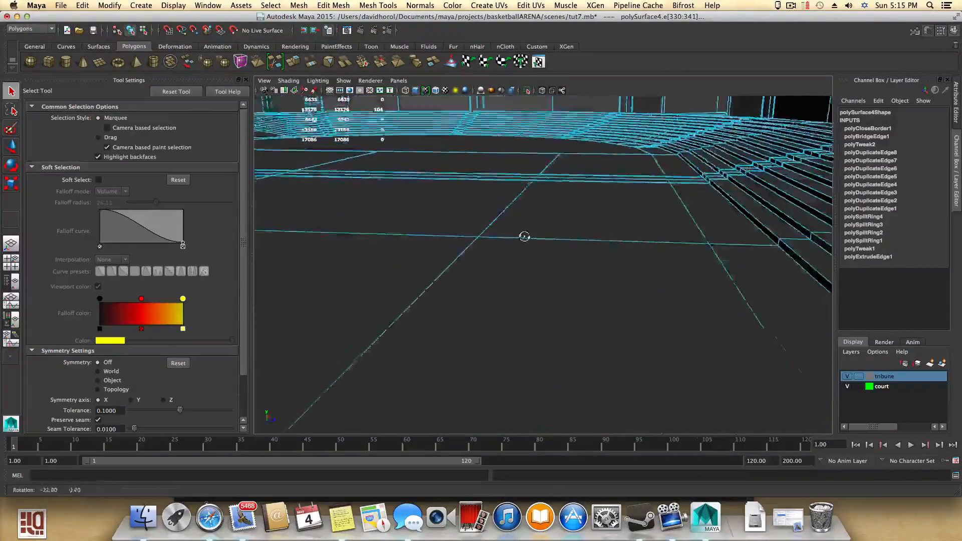
pyautogui.keyDown('alt'); pyautogui.moveTo(613, 245); pyautogui.dragTo(531, 266, button='middle'); pyautogui.keyUp('alt')
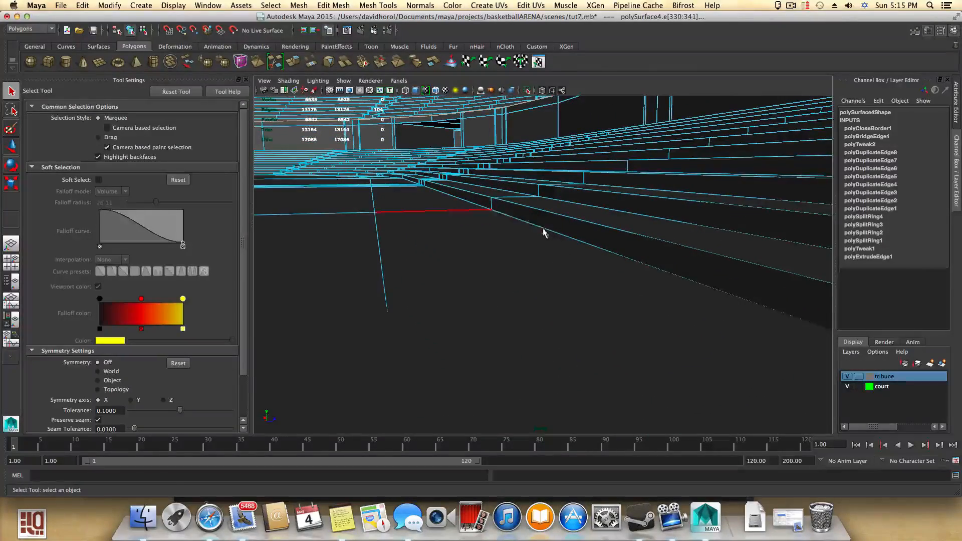
pyautogui.moveTo(538, 235)
pyautogui.keyDown('alt'); pyautogui.mouseDown()
pyautogui.moveTo(558, 246)
pyautogui.moveTo(537, 242)
pyautogui.mouseUp(); pyautogui.keyUp('alt')
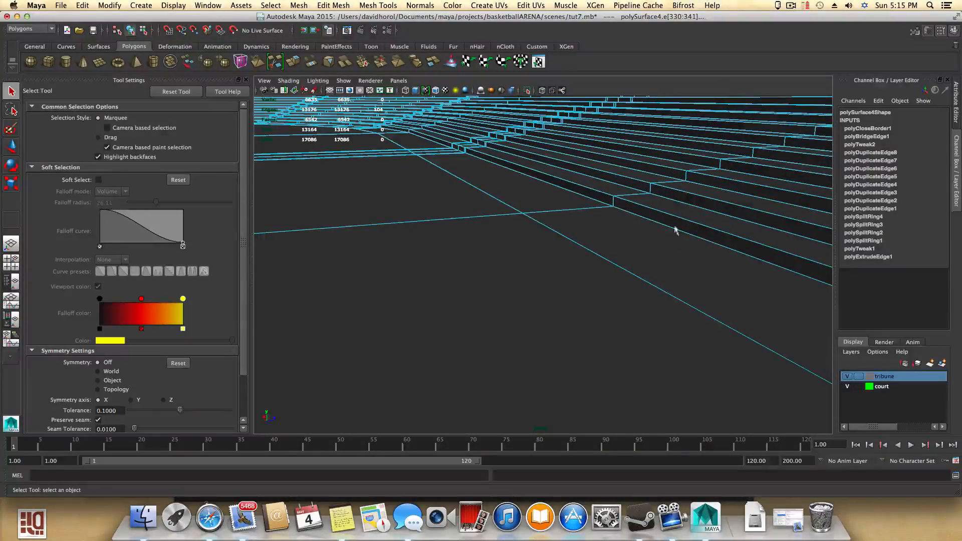
pyautogui.keyDown('alt'); pyautogui.moveTo(654, 260); pyautogui.dragTo(661, 353); pyautogui.keyUp('alt')
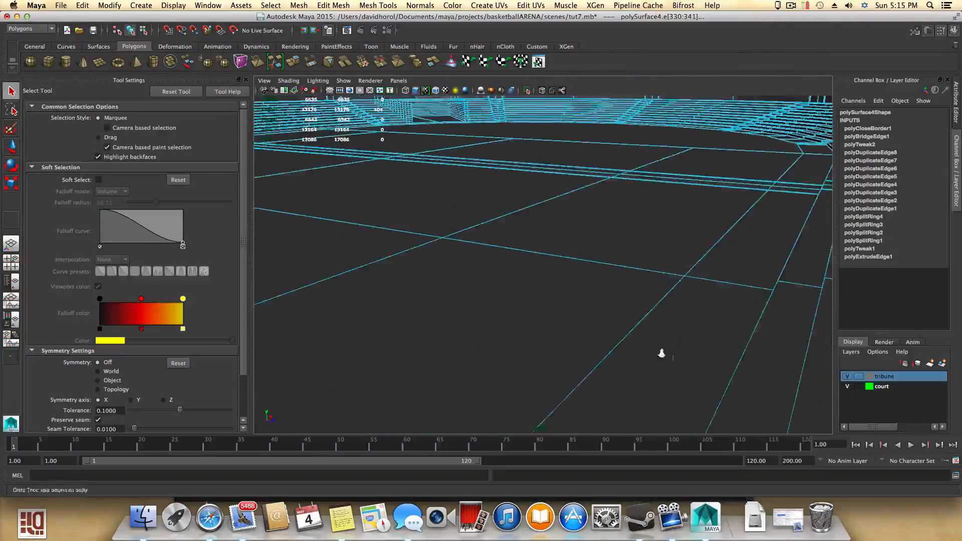
pyautogui.keyDown('alt'); pyautogui.moveTo(504, 339); pyautogui.dragTo(480, 344, button='right'); pyautogui.keyUp('alt')
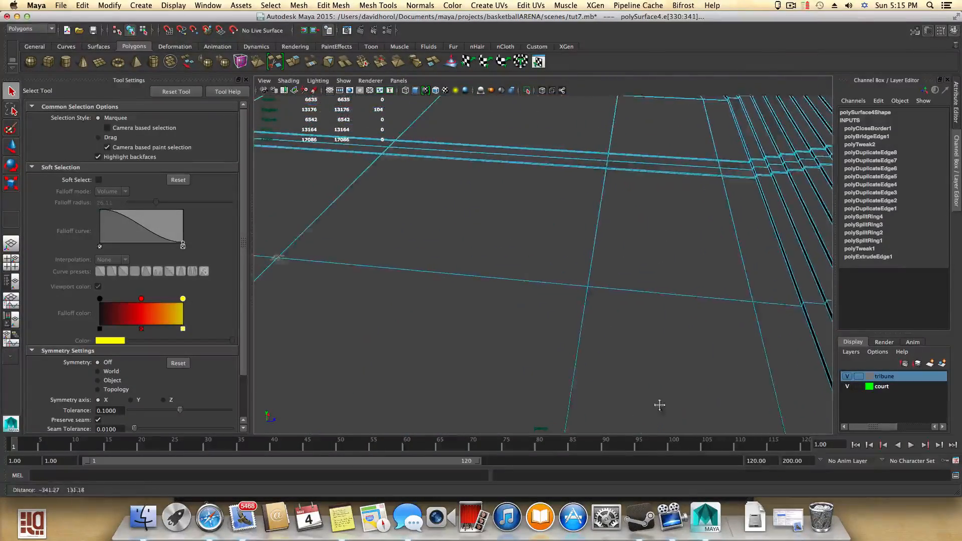
# - Inspect the whole arena bowl and the court floor wireframe from above and from floor level
pyautogui.keyDown('alt'); pyautogui.moveTo(659, 405); pyautogui.dragTo(428, 317, button='right'); pyautogui.keyUp('alt')
pyautogui.keyDown('alt'); pyautogui.moveTo(632, 339); pyautogui.dragTo(491, 316); pyautogui.keyUp('alt')
pyautogui.keyDown('alt'); pyautogui.moveTo(582, 342); pyautogui.dragTo(547, 329, button='right'); pyautogui.keyUp('alt')
pyautogui.keyDown('alt'); pyautogui.moveTo(547, 330); pyautogui.dragTo(535, 282, button='middle'); pyautogui.keyUp('alt')
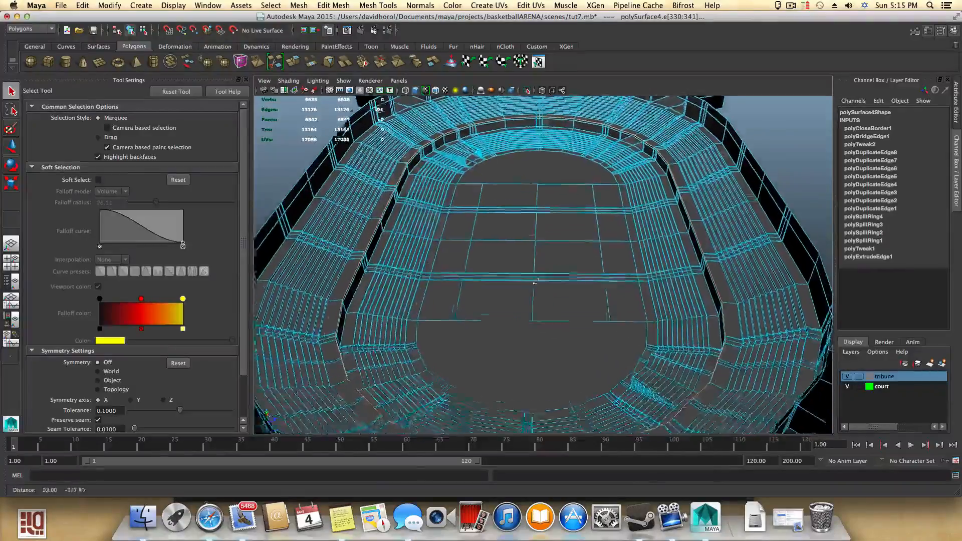
pyautogui.keyDown('alt'); pyautogui.moveTo(535, 283); pyautogui.dragTo(548, 302); pyautogui.keyUp('alt')
pyautogui.keyDown('alt'); pyautogui.moveTo(548, 303); pyautogui.dragTo(702, 361, button='right'); pyautogui.keyUp('alt')
pyautogui.keyDown('alt'); pyautogui.moveTo(702, 360); pyautogui.dragTo(598, 367, button='middle'); pyautogui.keyUp('alt')
pyautogui.keyDown('alt'); pyautogui.moveTo(597, 367); pyautogui.dragTo(389, 333); pyautogui.keyUp('alt')
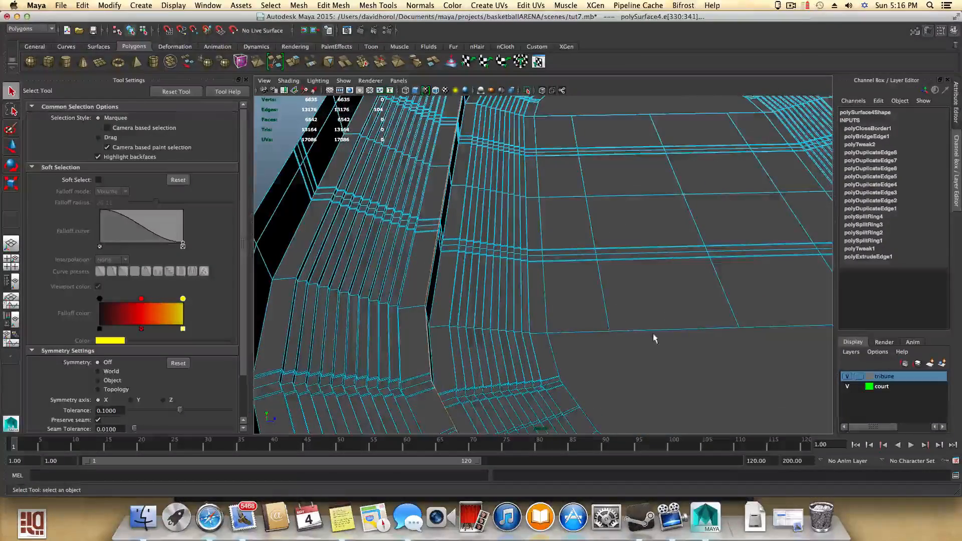
pyautogui.keyDown('alt'); pyautogui.moveTo(654, 339); pyautogui.dragTo(532, 365, button='right'); pyautogui.keyUp('alt')
pyautogui.keyDown('alt'); pyautogui.moveTo(571, 346); pyautogui.dragTo(484, 344); pyautogui.keyUp('alt')
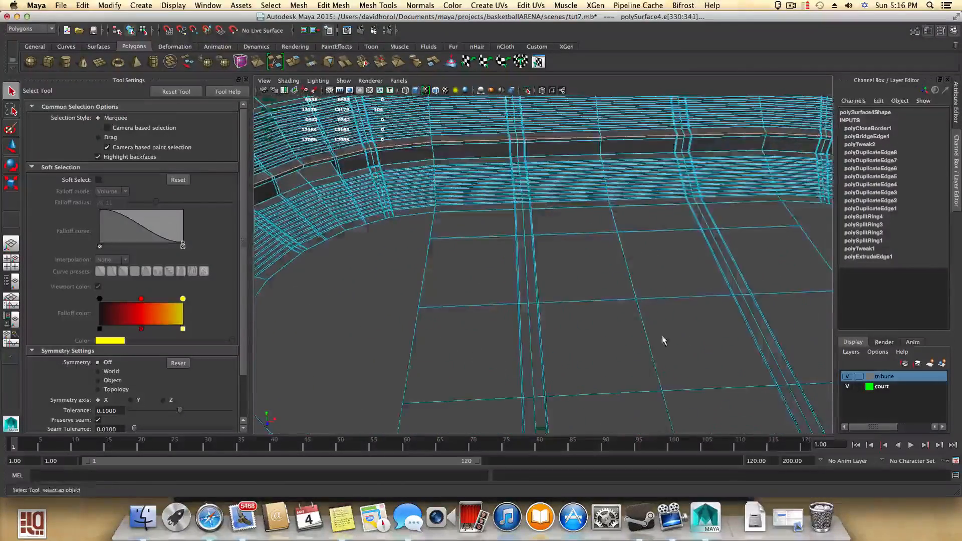
pyautogui.keyDown('alt'); pyautogui.moveTo(663, 340); pyautogui.dragTo(537, 329); pyautogui.keyUp('alt')
pyautogui.keyDown('alt'); pyautogui.moveTo(629, 346); pyautogui.dragTo(665, 303, button='right'); pyautogui.keyUp('alt')
pyautogui.keyDown('alt'); pyautogui.moveTo(653, 310); pyautogui.dragTo(651, 299); pyautogui.keyUp('alt')
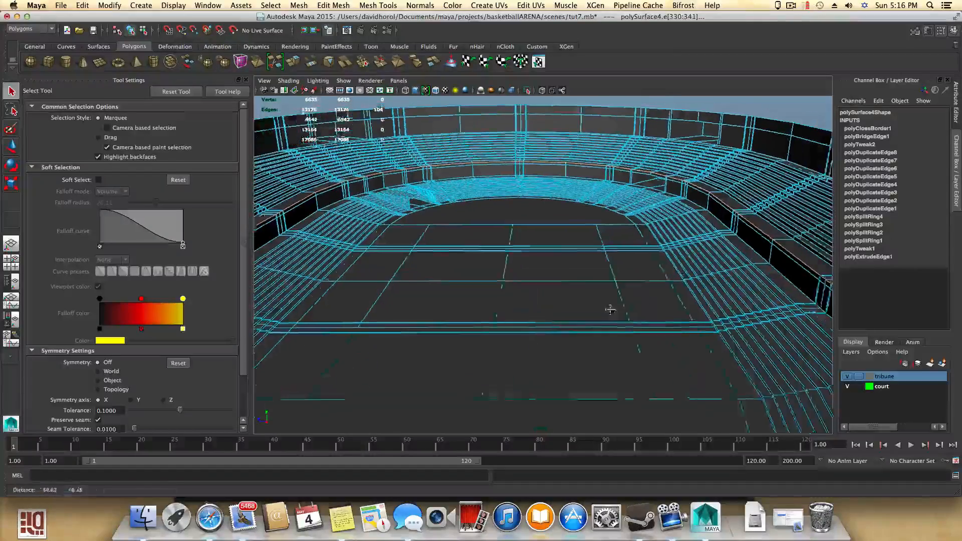
pyautogui.keyDown('alt'); pyautogui.moveTo(611, 309); pyautogui.dragTo(612, 330, button='right'); pyautogui.keyUp('alt')
pyautogui.keyDown('alt'); pyautogui.moveTo(616, 337); pyautogui.dragTo(612, 354); pyautogui.keyUp('alt')
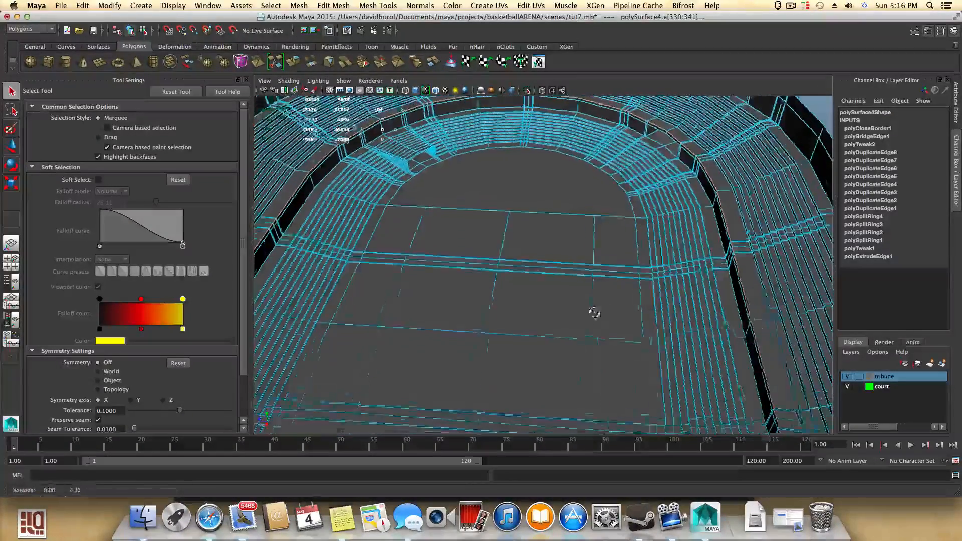
pyautogui.keyDown('alt'); pyautogui.moveTo(595, 312); pyautogui.dragTo(460, 308); pyautogui.keyUp('alt')
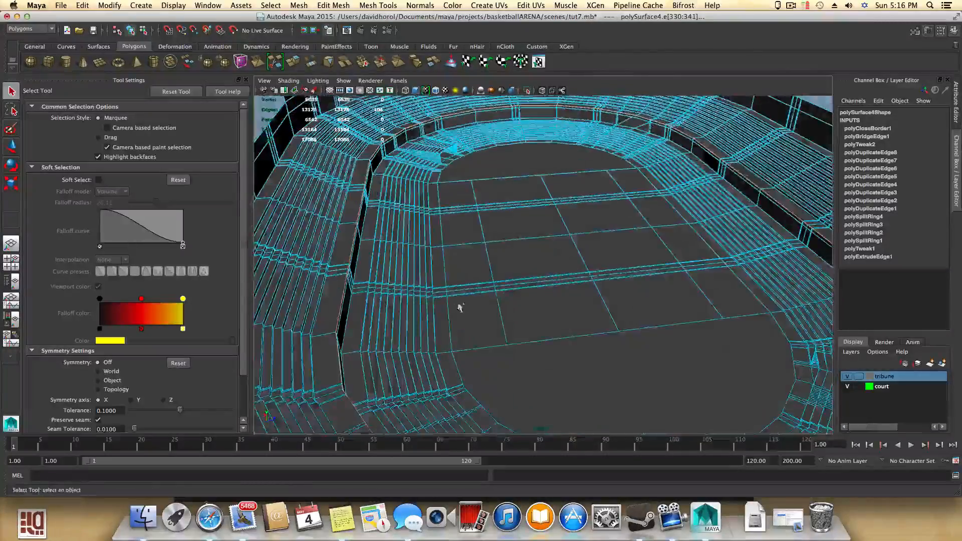
pyautogui.keyDown('alt'); pyautogui.moveTo(496, 296); pyautogui.dragTo(715, 341, button='right'); pyautogui.keyUp('alt')
pyautogui.keyDown('alt'); pyautogui.moveTo(613, 327); pyautogui.dragTo(512, 326, button='right'); pyautogui.keyUp('alt')
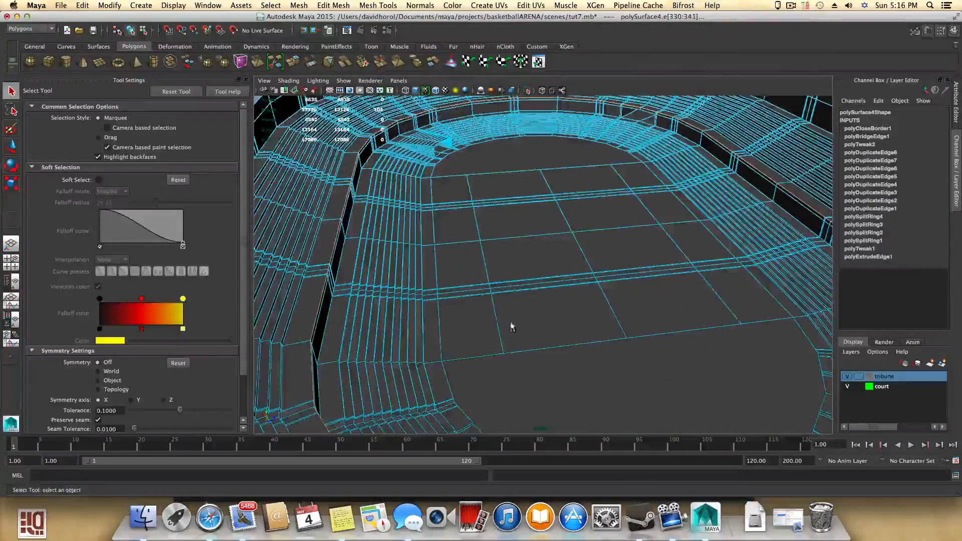
pyautogui.keyDown('alt'); pyautogui.moveTo(512, 326); pyautogui.dragTo(607, 352); pyautogui.keyUp('alt')
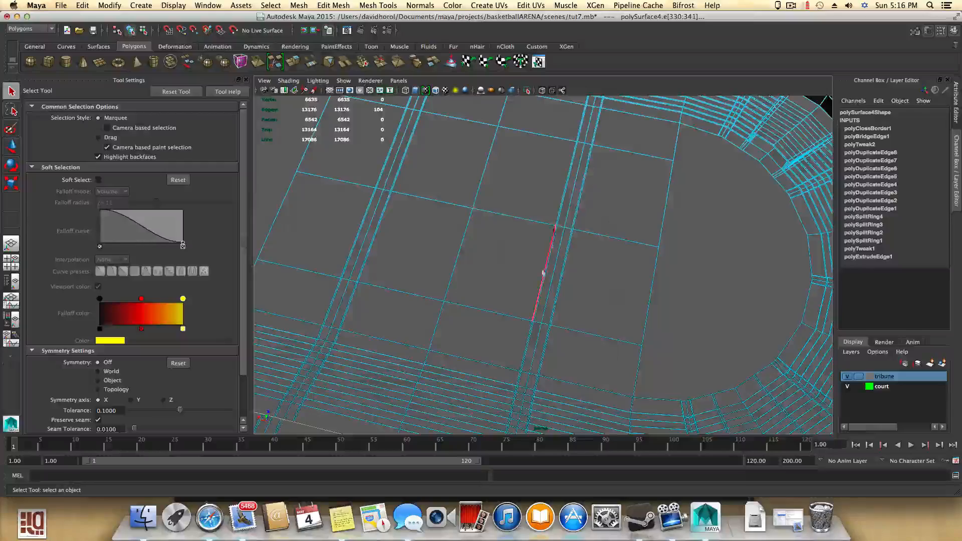
# - Examine the court floor grid, the corner stairs and the openings in the tribune walls from several angles
pyautogui.scroll(-10, 490, 302)
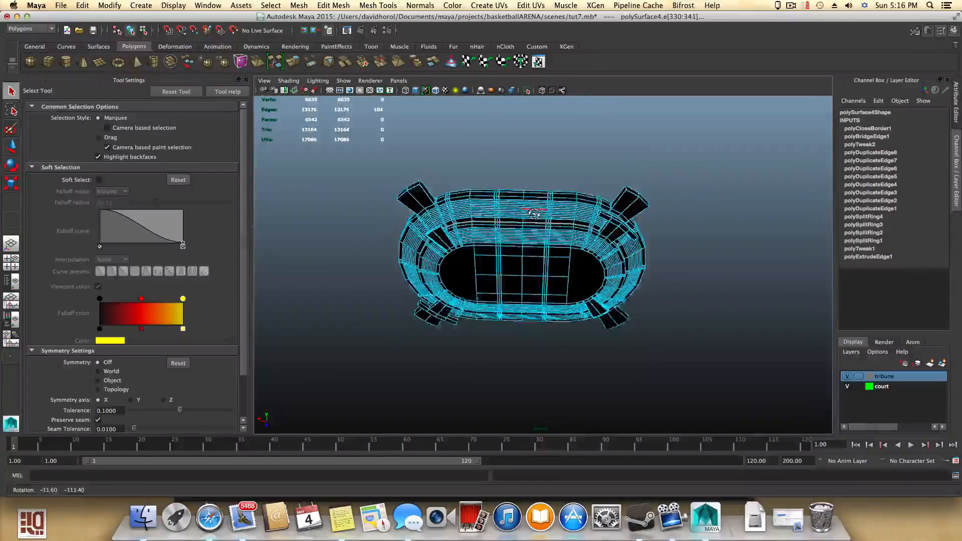
pyautogui.scroll(10, 514, 275)
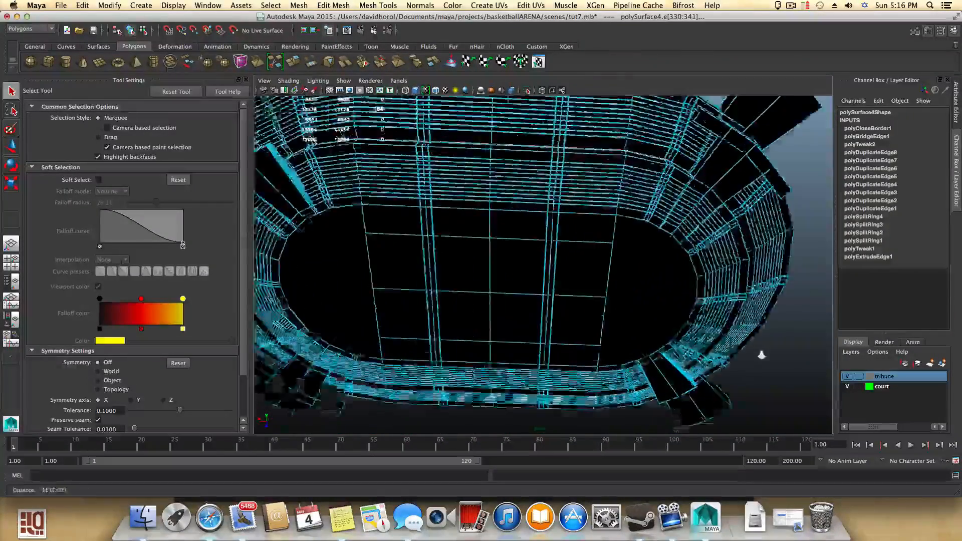
pyautogui.keyDown('alt'); pyautogui.moveTo(614, 353); pyautogui.dragTo(670, 263, button='middle'); pyautogui.keyUp('alt')
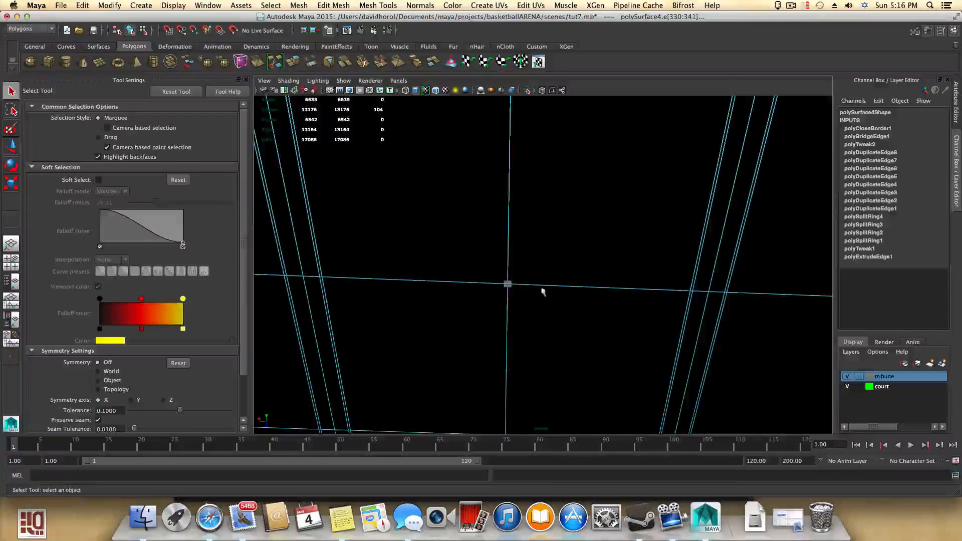
pyautogui.keyDown('alt'); pyautogui.moveTo(542, 292); pyautogui.dragTo(579, 349); pyautogui.keyUp('alt')
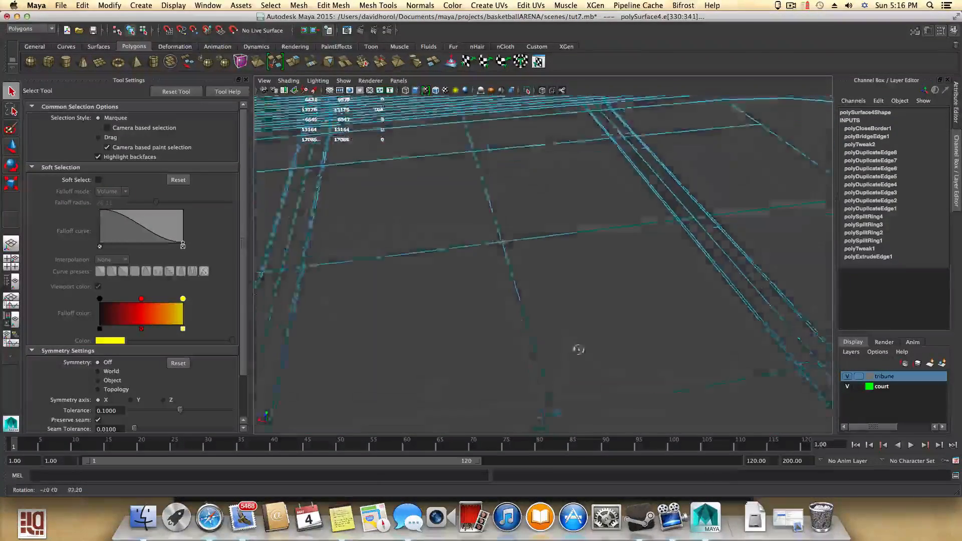
pyautogui.keyDown('alt'); pyautogui.moveTo(625, 348); pyautogui.dragTo(663, 337, button='middle'); pyautogui.keyUp('alt')
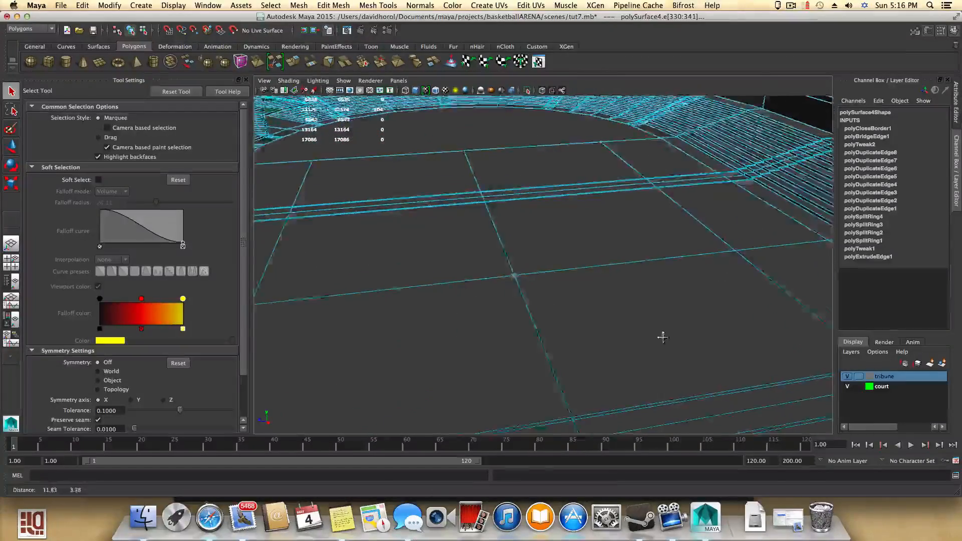
pyautogui.scroll(-6, 446, 365)
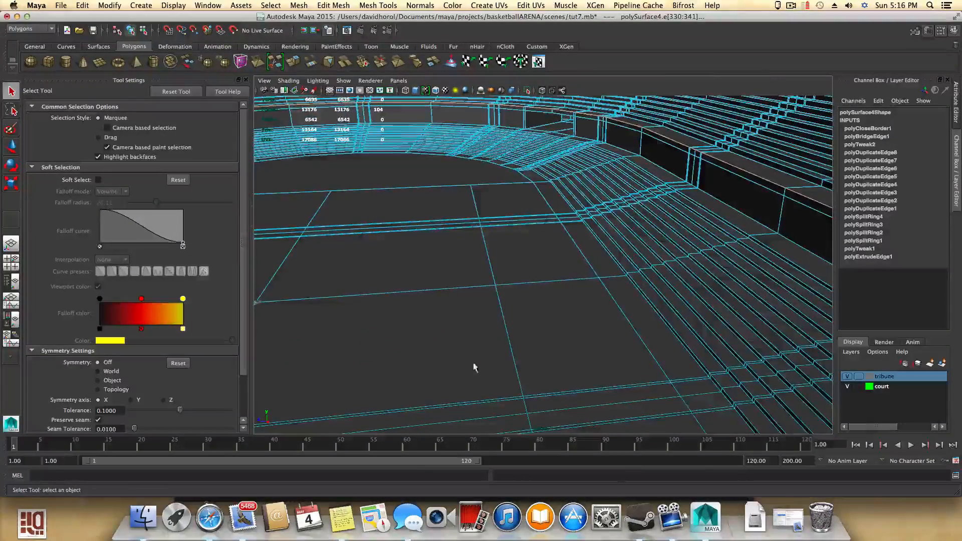
pyautogui.keyDown('alt'); pyautogui.moveTo(474, 368); pyautogui.dragTo(344, 387); pyautogui.keyUp('alt')
pyautogui.keyDown('alt'); pyautogui.moveTo(414, 259); pyautogui.dragTo(456, 338, button='middle'); pyautogui.keyUp('alt')
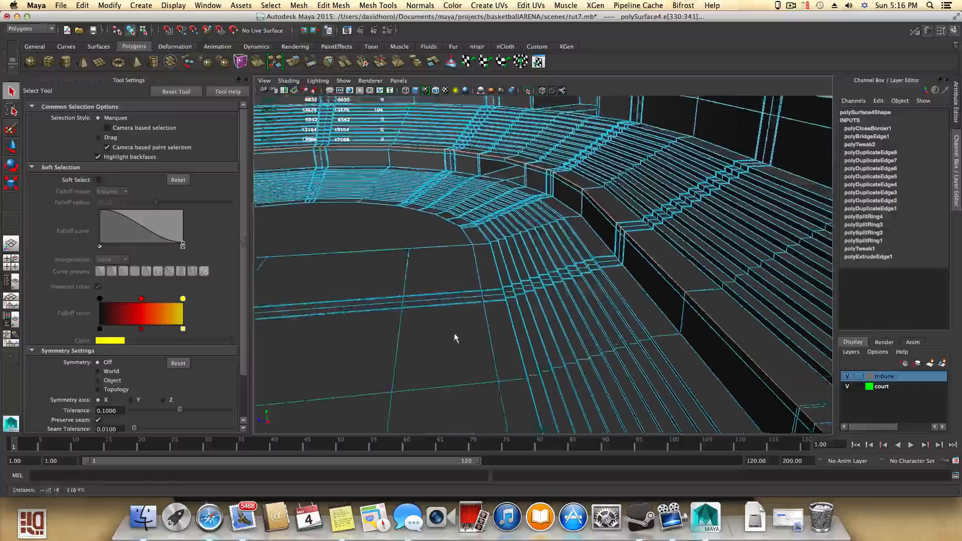
pyautogui.keyDown('alt'); pyautogui.moveTo(455, 338); pyautogui.dragTo(319, 341); pyautogui.keyUp('alt')
pyautogui.keyDown('alt'); pyautogui.moveTo(616, 262); pyautogui.dragTo(496, 204); pyautogui.keyUp('alt')
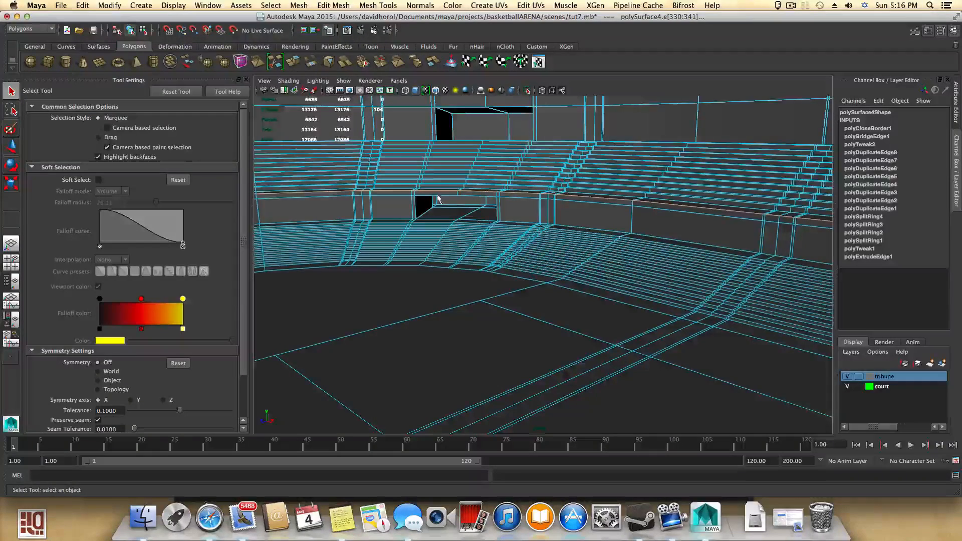
pyautogui.keyDown('alt'); pyautogui.moveTo(434, 198); pyautogui.dragTo(492, 199); pyautogui.keyUp('alt')
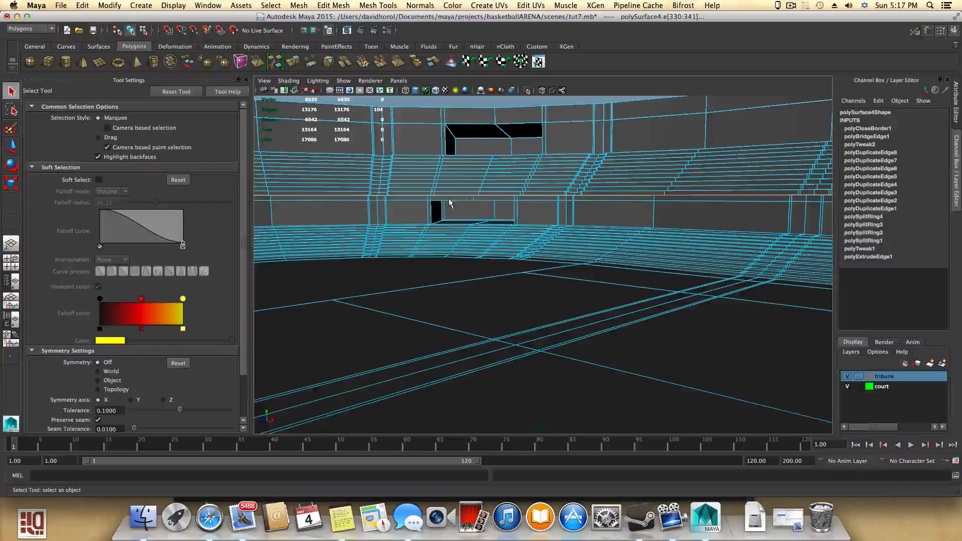
pyautogui.keyDown('alt'); pyautogui.moveTo(540, 221); pyautogui.dragTo(494, 254); pyautogui.keyUp('alt')
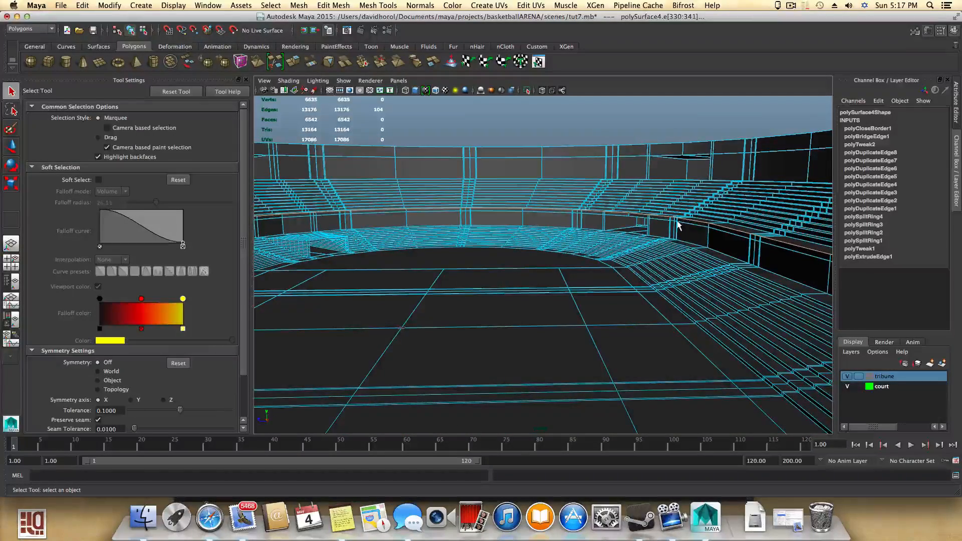
pyautogui.keyDown('alt'); pyautogui.moveTo(650, 284); pyautogui.dragTo(607, 272); pyautogui.keyUp('alt')
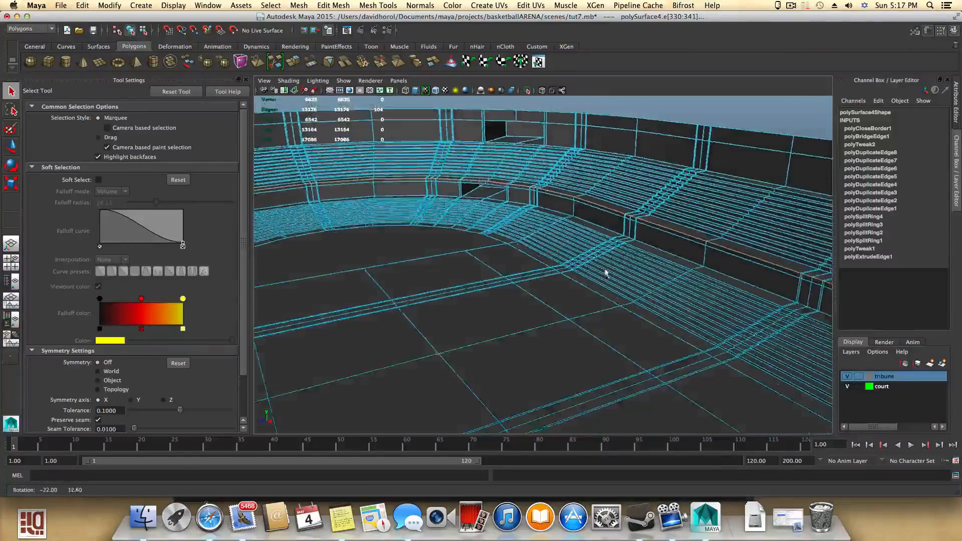
pyautogui.keyDown('alt'); pyautogui.moveTo(608, 273); pyautogui.dragTo(671, 411, button='right'); pyautogui.keyUp('alt')
pyautogui.keyDown('alt'); pyautogui.moveTo(671, 411); pyautogui.dragTo(434, 363); pyautogui.keyUp('alt')
pyautogui.keyDown('alt'); pyautogui.moveTo(570, 354); pyautogui.dragTo(550, 267); pyautogui.keyUp('alt')
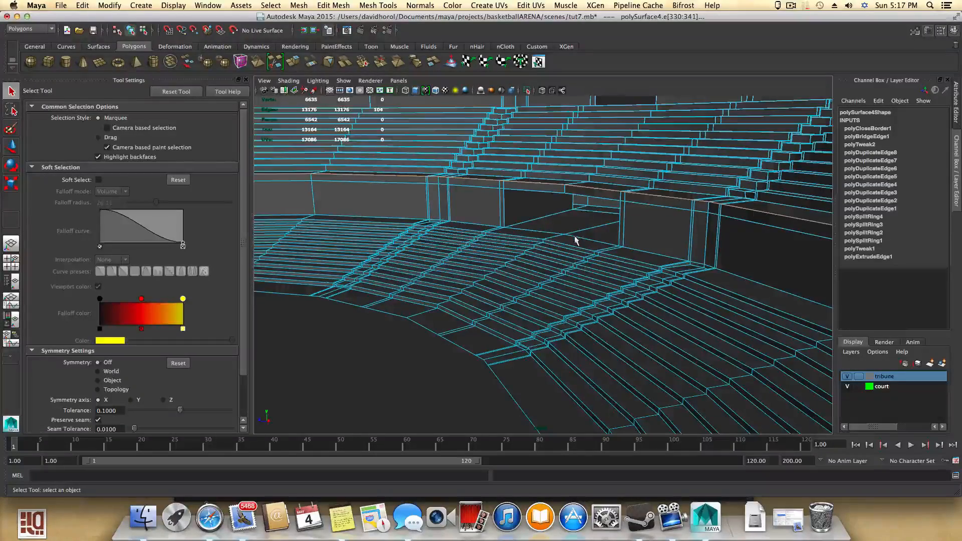
pyautogui.keyDown('alt'); pyautogui.moveTo(575, 242); pyautogui.dragTo(585, 279); pyautogui.keyUp('alt')
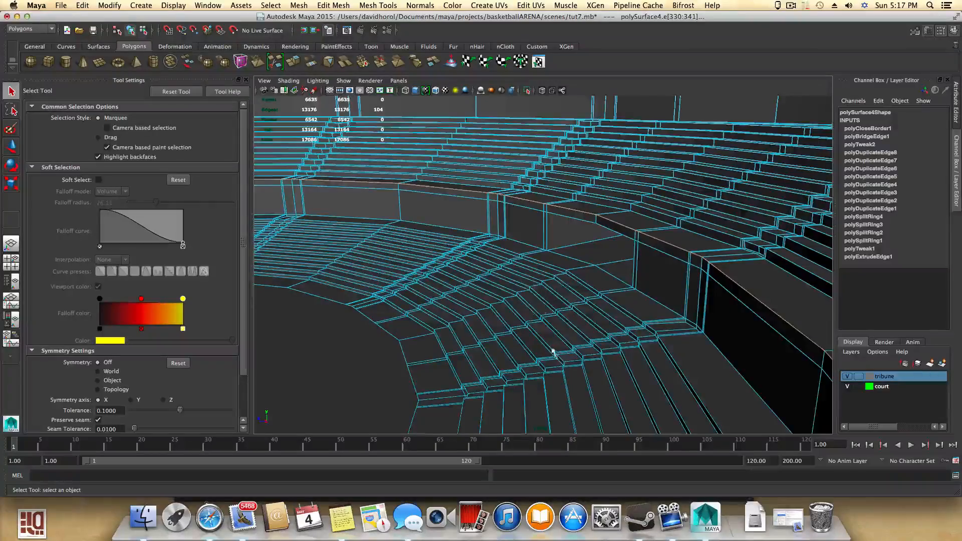
pyautogui.scroll(-5, 554, 354)
pyautogui.keyDown('alt'); pyautogui.moveTo(555, 354); pyautogui.dragTo(596, 314); pyautogui.keyUp('alt')
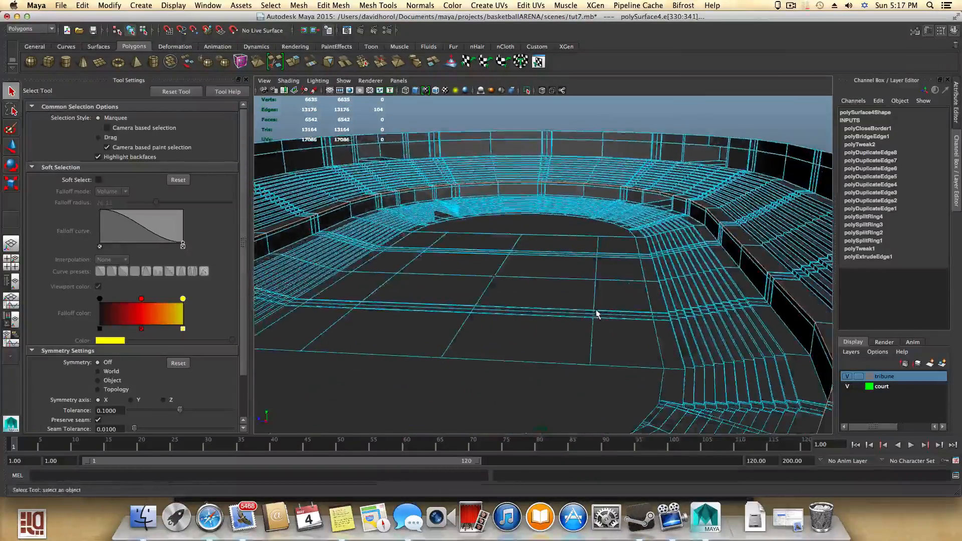
# - Orbit and zoom through the bowl to review the tribune seating rows from inside the arena
pyautogui.keyDown('alt'); pyautogui.moveTo(597, 313); pyautogui.dragTo(576, 298, button='right'); pyautogui.keyUp('alt')
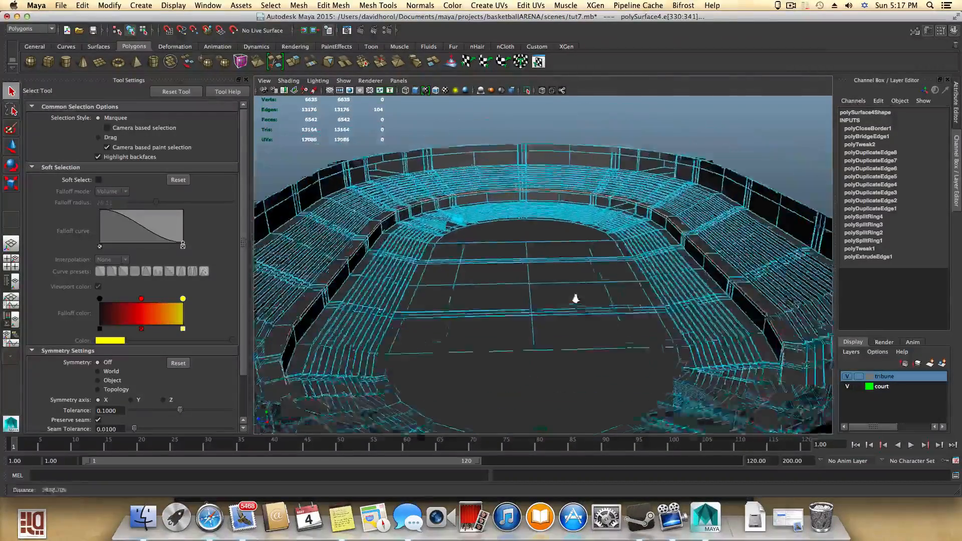
pyautogui.keyDown('alt'); pyautogui.moveTo(576, 299); pyautogui.dragTo(681, 361); pyautogui.keyUp('alt')
pyautogui.scroll(10, 644, 354)
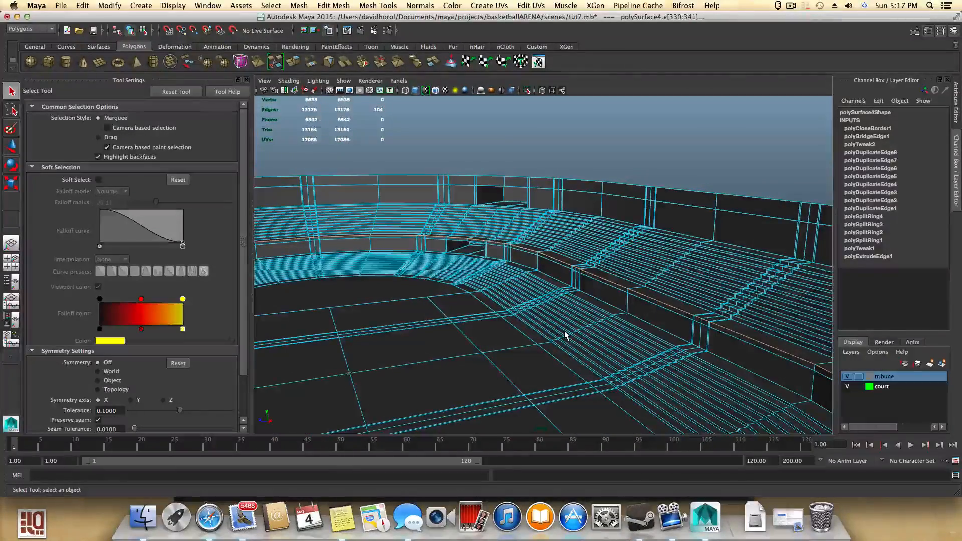
pyautogui.moveTo(568, 336)
pyautogui.keyDown('alt'); pyautogui.mouseDown()
pyautogui.moveTo(696, 329)
pyautogui.moveTo(632, 348)
pyautogui.moveTo(657, 341)
pyautogui.moveTo(389, 348)
pyautogui.moveTo(526, 339)
pyautogui.moveTo(496, 346)
pyautogui.moveTo(431, 337)
pyautogui.moveTo(575, 351)
pyautogui.mouseUp(); pyautogui.keyUp('alt')
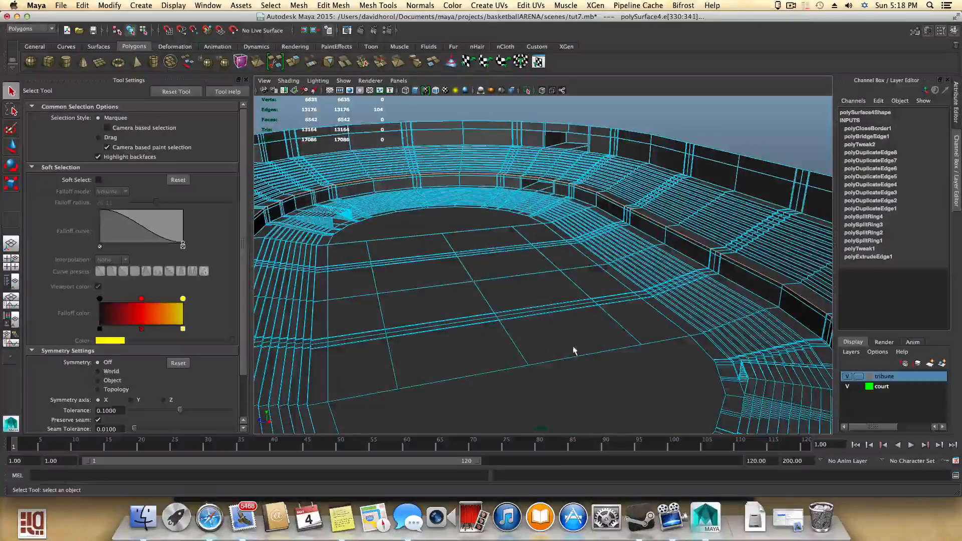
pyautogui.keyDown('alt'); pyautogui.moveTo(645, 344); pyautogui.dragTo(571, 337); pyautogui.keyUp('alt')
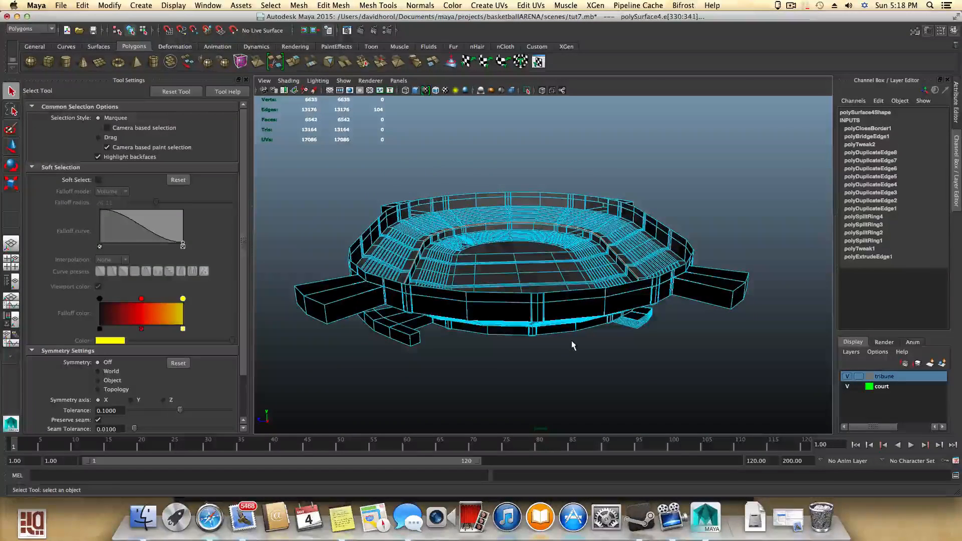
# - Open CHAIR_TUT_5.mb from the basketball_court_tut project's scenes folder, discarding unsaved changes to tut7.mb
pyautogui.click(59, 5)
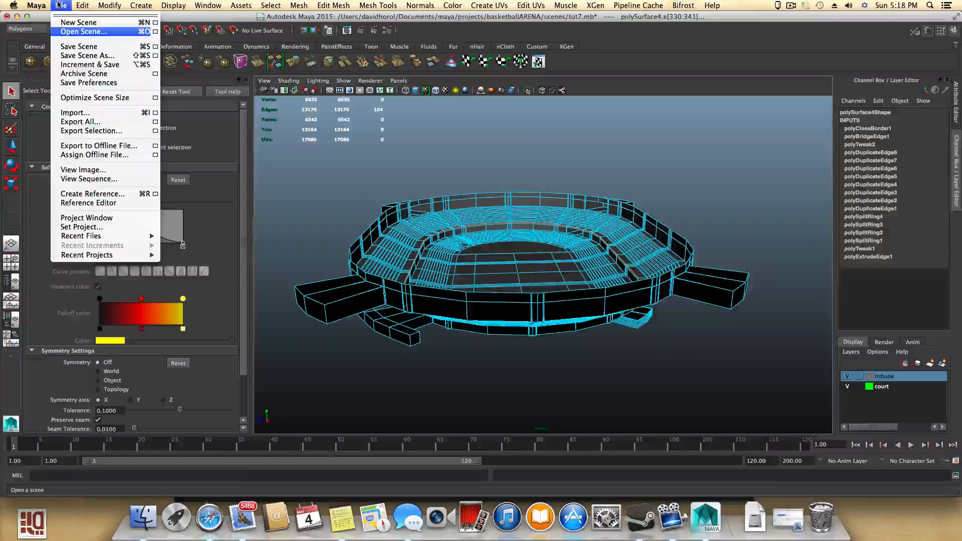
pyautogui.click(73, 32)
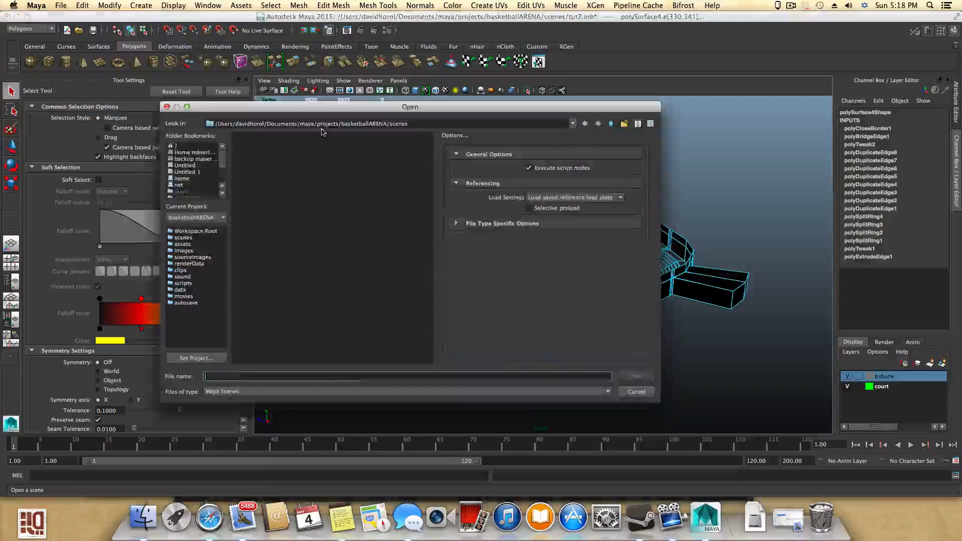
pyautogui.click(611, 124)
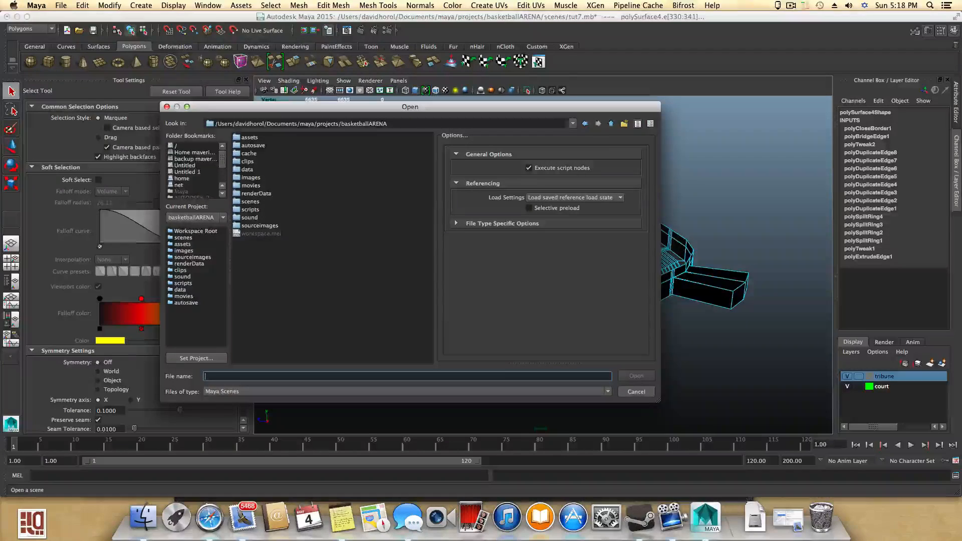
pyautogui.click(611, 124)
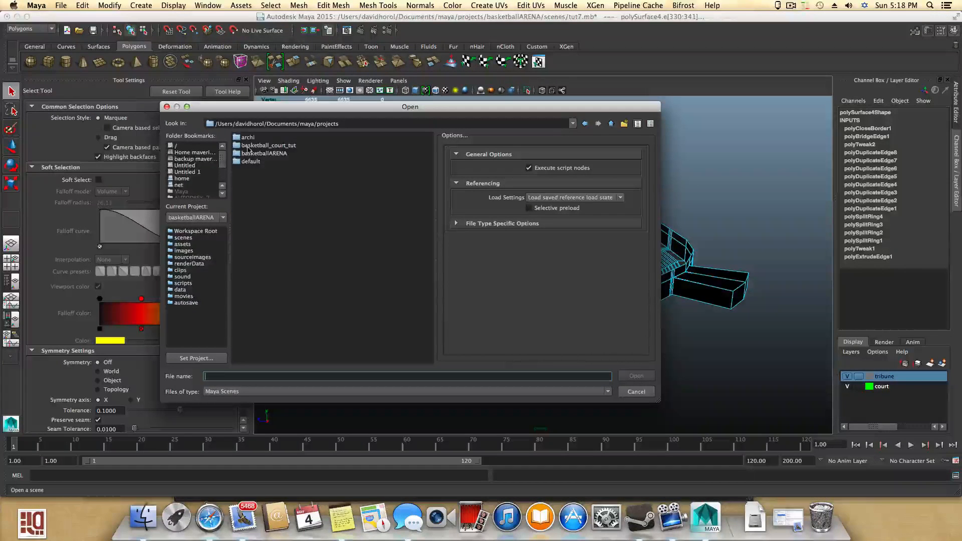
pyautogui.doubleClick(262, 146)
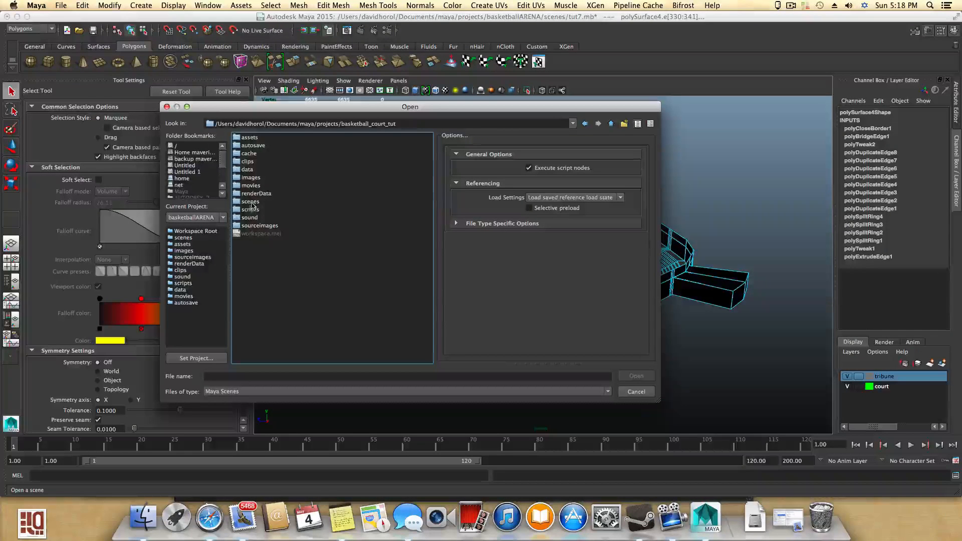
pyautogui.doubleClick(251, 201)
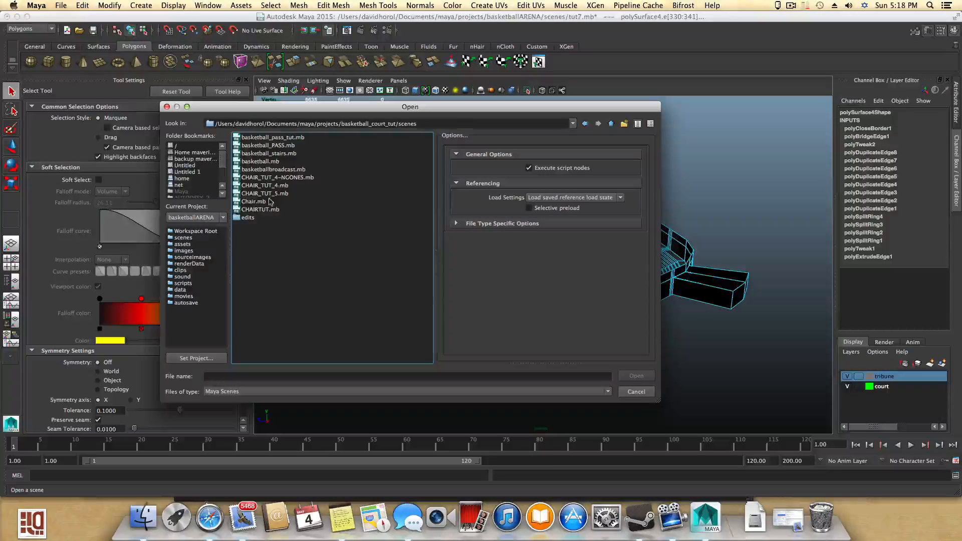
pyautogui.doubleClick(253, 195)
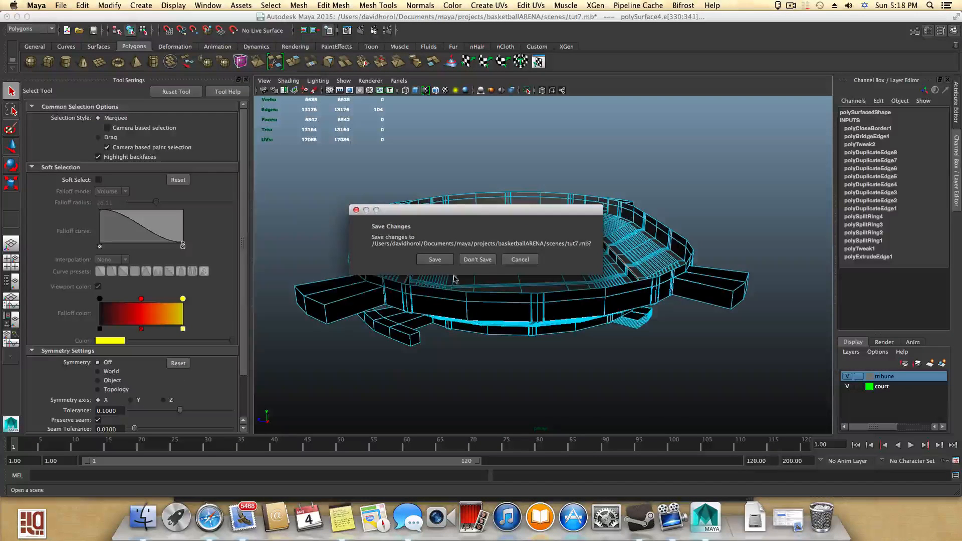
pyautogui.click(479, 261)
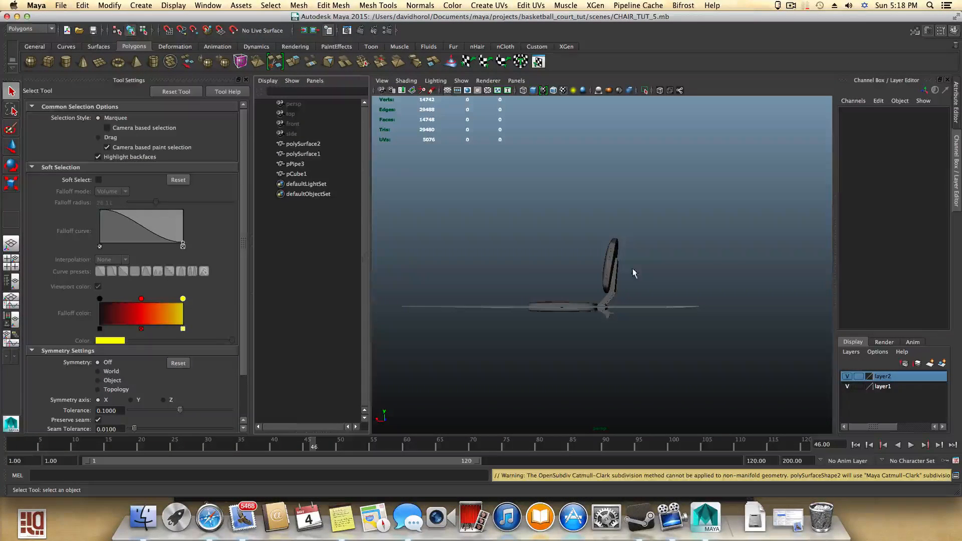
# - Hide the tool settings and examine the chair model and its hinge mechanism closely from several angles
pyautogui.keyDown('alt'); pyautogui.moveTo(601, 313); pyautogui.dragTo(686, 299); pyautogui.keyUp('alt')
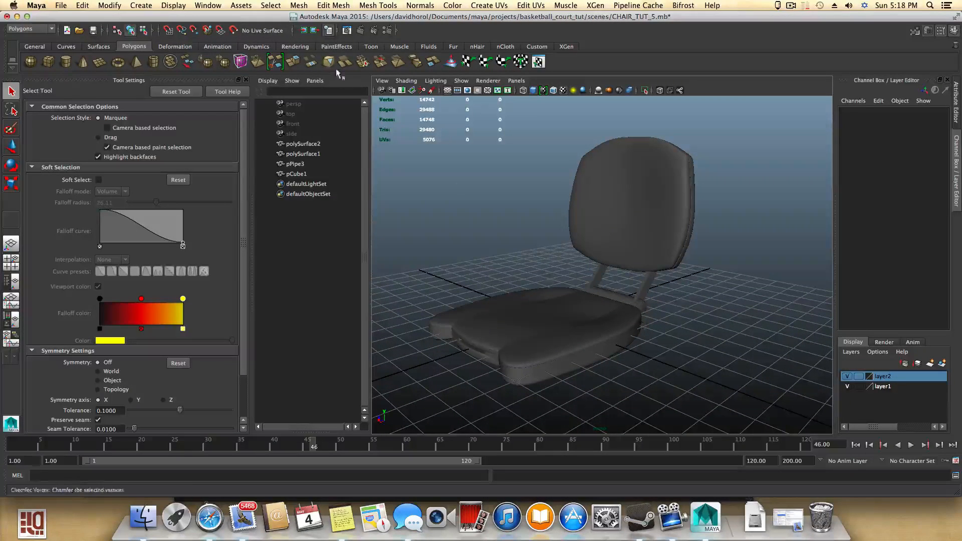
pyautogui.click(245, 80)
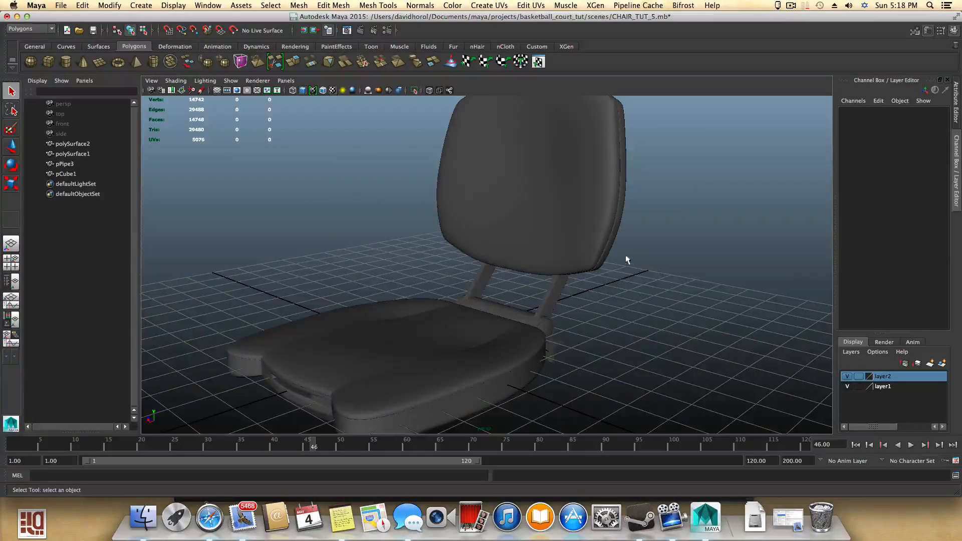
pyautogui.keyDown('alt'); pyautogui.moveTo(616, 276); pyautogui.dragTo(389, 277); pyautogui.keyUp('alt')
pyautogui.keyDown('alt'); pyautogui.moveTo(389, 277); pyautogui.dragTo(375, 224, button='middle'); pyautogui.keyUp('alt')
pyautogui.keyDown('alt'); pyautogui.moveTo(451, 254); pyautogui.dragTo(622, 366, button='right'); pyautogui.keyUp('alt')
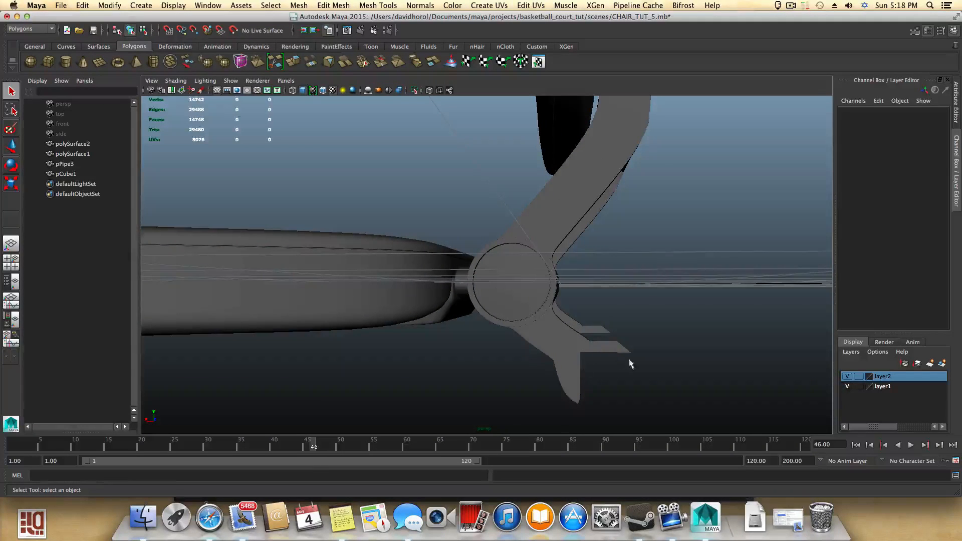
pyautogui.keyDown('alt'); pyautogui.moveTo(629, 360); pyautogui.dragTo(527, 367); pyautogui.keyUp('alt')
pyautogui.keyDown('alt'); pyautogui.moveTo(528, 372); pyautogui.dragTo(672, 333, button='right'); pyautogui.keyUp('alt')
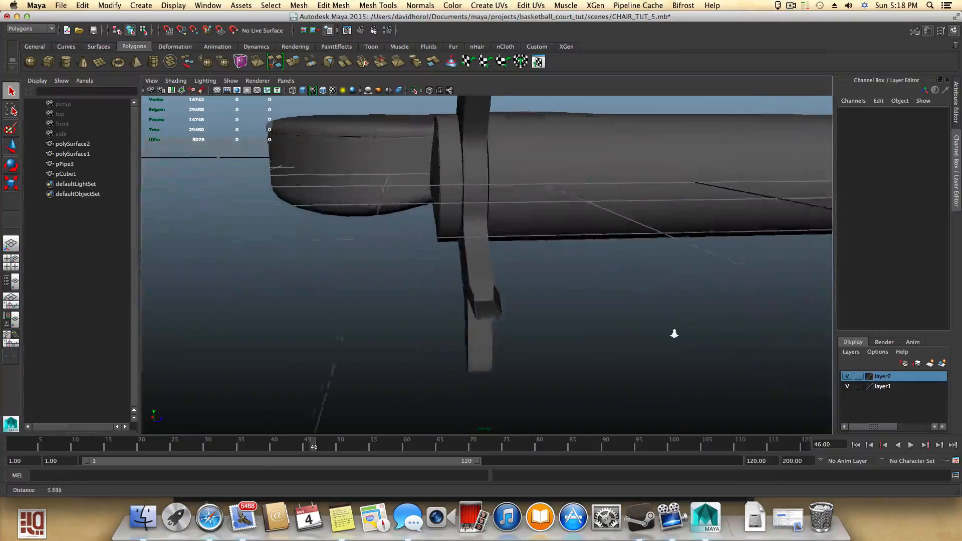
pyautogui.keyDown('alt'); pyautogui.moveTo(490, 317); pyautogui.dragTo(486, 338); pyautogui.keyUp('alt')
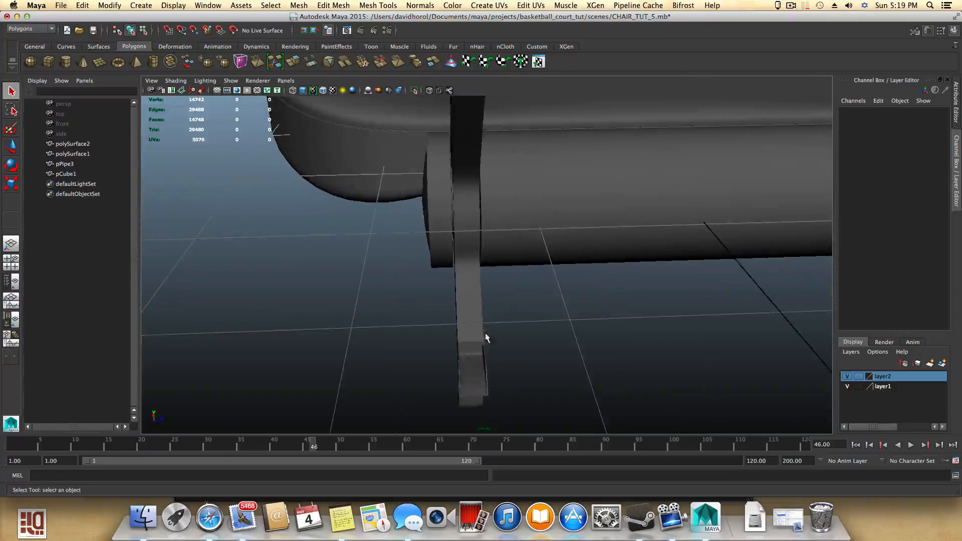
pyautogui.keyDown('alt'); pyautogui.moveTo(479, 373); pyautogui.dragTo(463, 359, button='middle'); pyautogui.keyUp('alt')
pyautogui.keyDown('alt'); pyautogui.moveTo(466, 384); pyautogui.dragTo(591, 248); pyautogui.keyUp('alt')
# - Select the seat and then the backrest supports to inspect the chair's separate parts
pyautogui.click(531, 371)
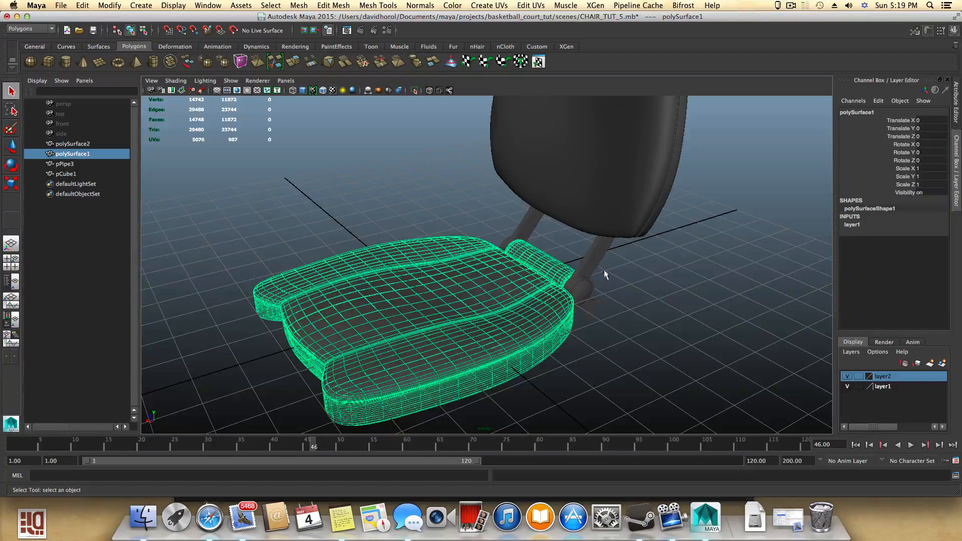
pyautogui.keyDown('alt'); pyautogui.moveTo(604, 275); pyautogui.dragTo(567, 271); pyautogui.keyUp('alt')
pyautogui.click(567, 273)
pyautogui.keyDown('shift'); pyautogui.click(549, 356); pyautogui.keyUp('shift')
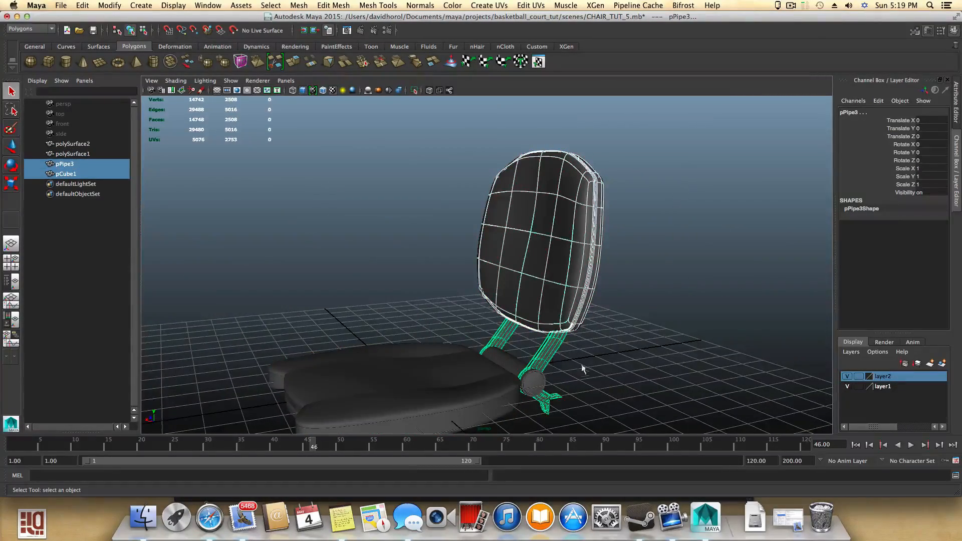
pyautogui.keyDown('alt'); pyautogui.moveTo(582, 369); pyautogui.dragTo(447, 320); pyautogui.keyUp('alt')
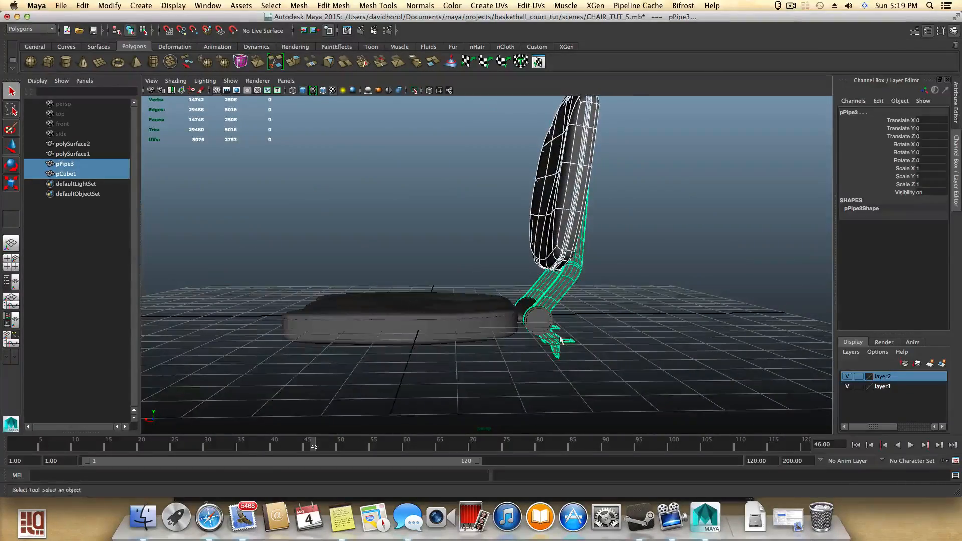
pyautogui.keyDown('alt'); pyautogui.moveTo(561, 341); pyautogui.dragTo(556, 321); pyautogui.keyUp('alt')
# - Rotate the seat about its hinge to about 87 degrees, folding it up against the backrest
pyautogui.click(504, 321)
pyautogui.press('e')
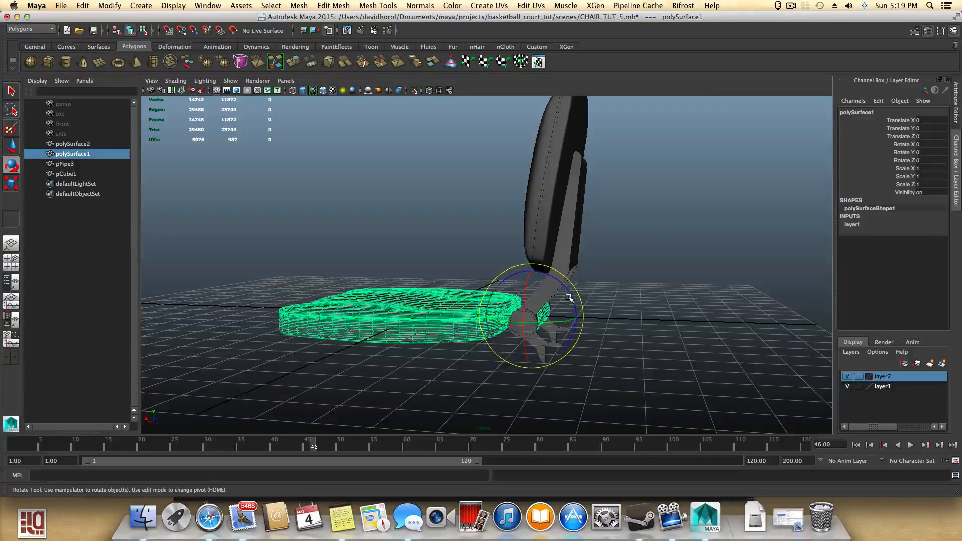
pyautogui.moveTo(569, 296); pyautogui.dragTo(581, 341)
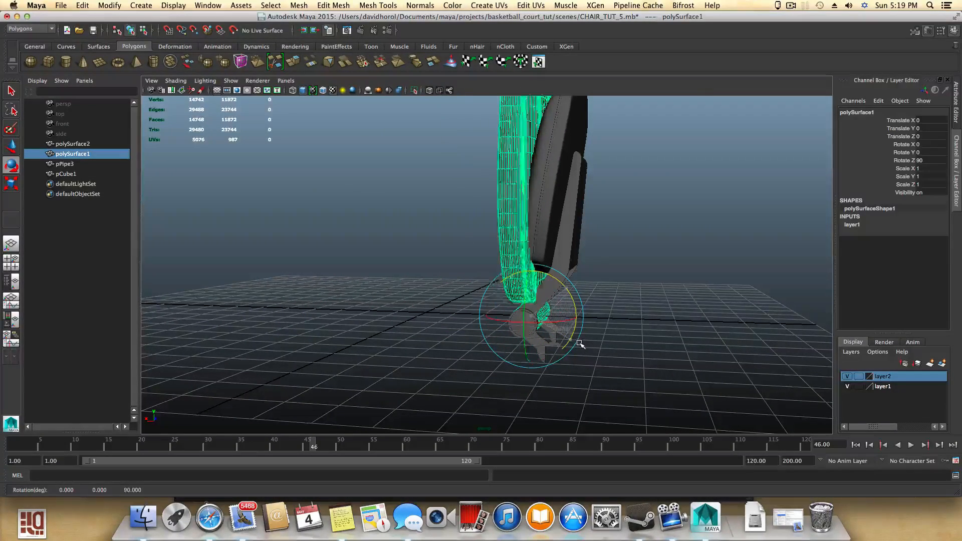
pyautogui.keyDown('alt'); pyautogui.moveTo(580, 338); pyautogui.dragTo(556, 299); pyautogui.keyUp('alt')
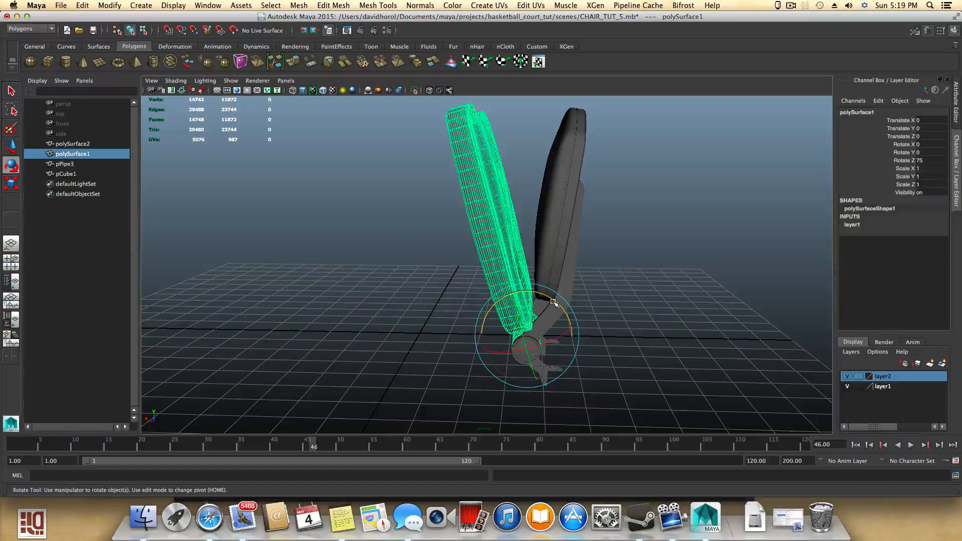
pyautogui.moveTo(554, 301); pyautogui.dragTo(597, 295)
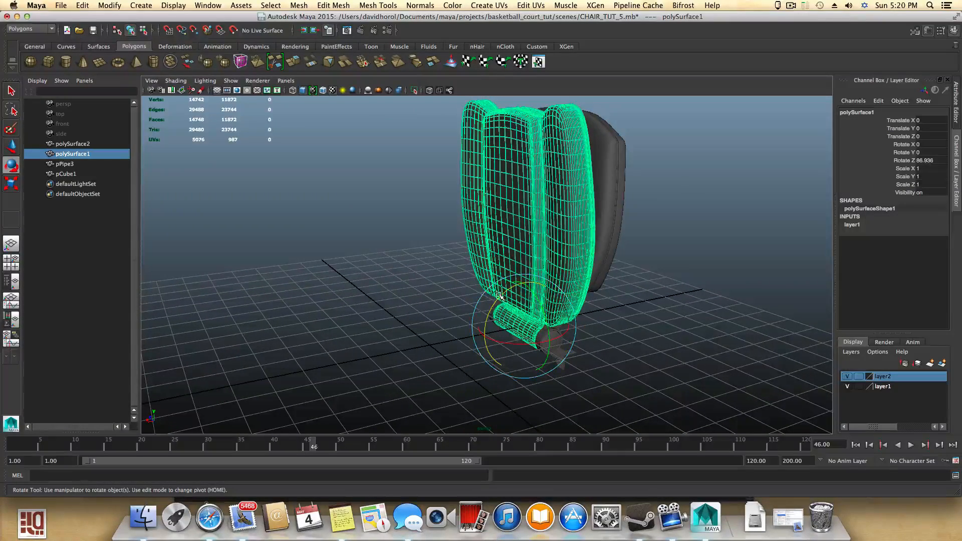
pyautogui.moveTo(500, 301); pyautogui.dragTo(496, 363)
pyautogui.click(674, 289)
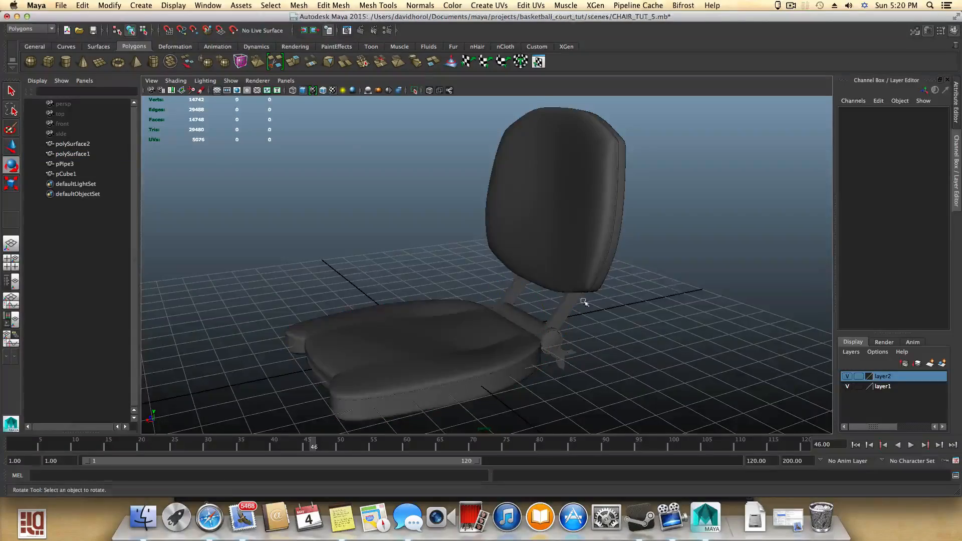
pyautogui.keyDown('alt'); pyautogui.moveTo(674, 290); pyautogui.dragTo(539, 299); pyautogui.keyUp('alt')
# - Start a new empty scene without saving the chair file
pyautogui.click(61, 5)
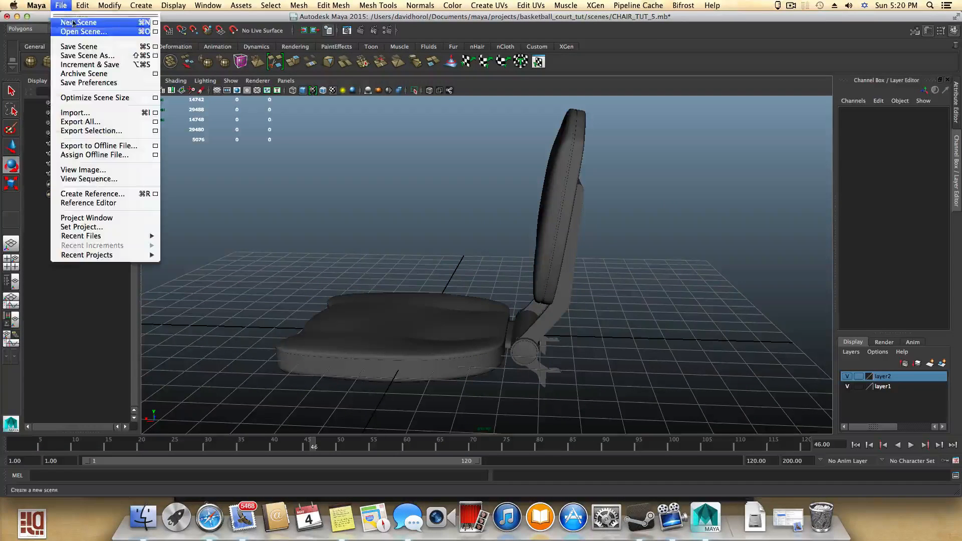
pyautogui.click(76, 23)
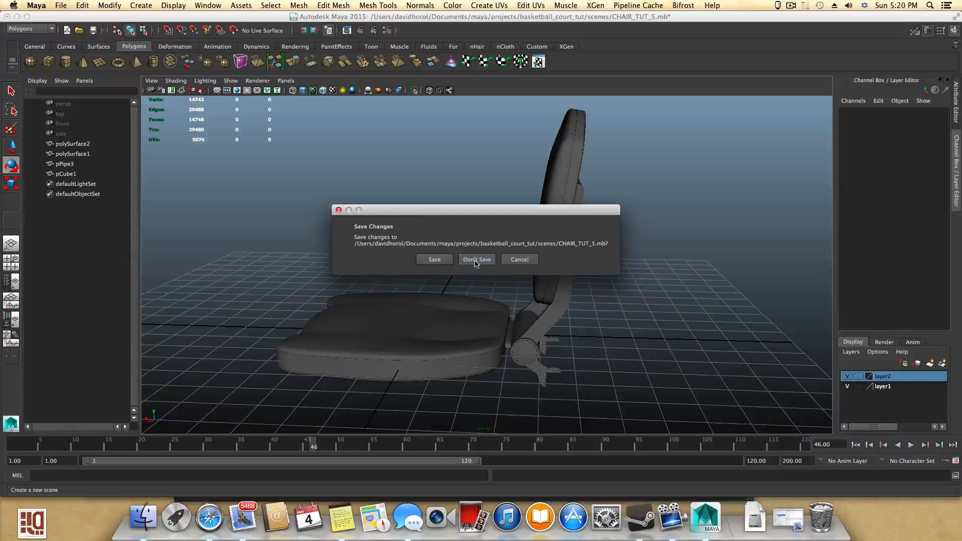
pyautogui.click(476, 261)
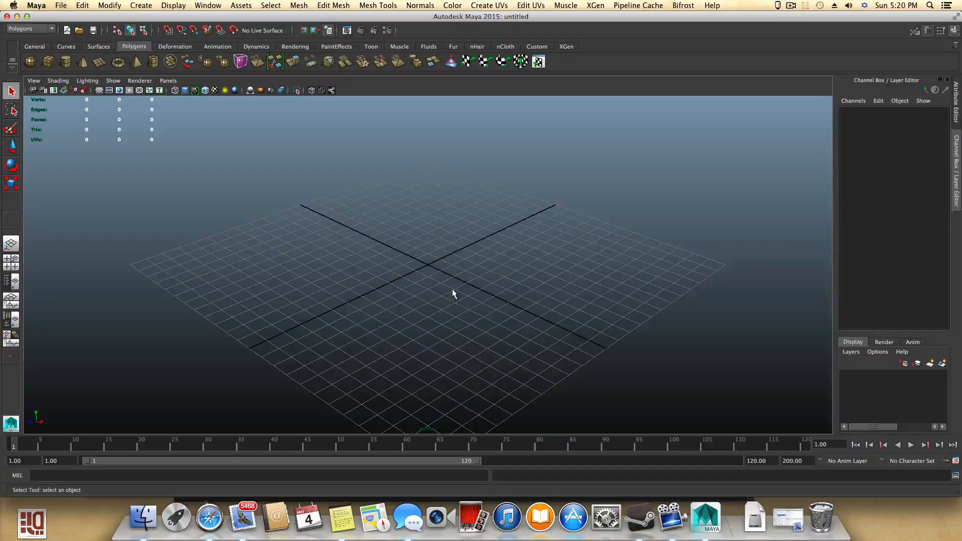
# - Open tut7.mb from the basketballARENA project's scenes folder without saving the current untitled scene
pyautogui.keyDown('alt'); pyautogui.moveTo(453, 290); pyautogui.dragTo(431, 270); pyautogui.keyUp('alt')
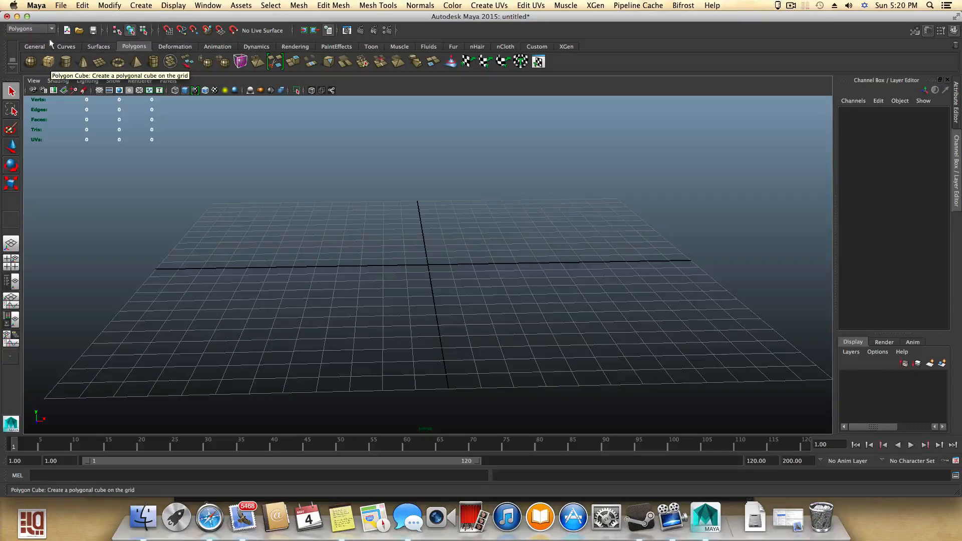
pyautogui.click(60, 5)
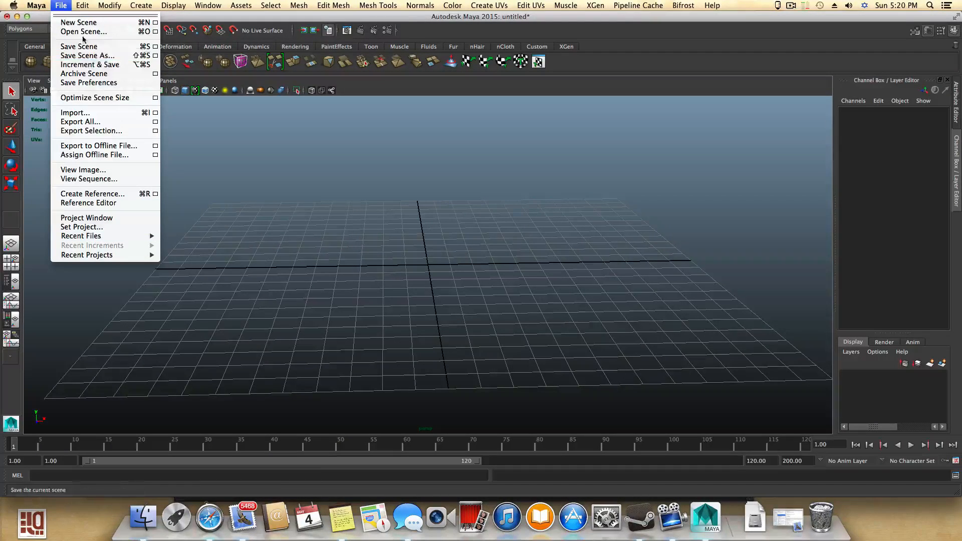
pyautogui.moveTo(82, 5)
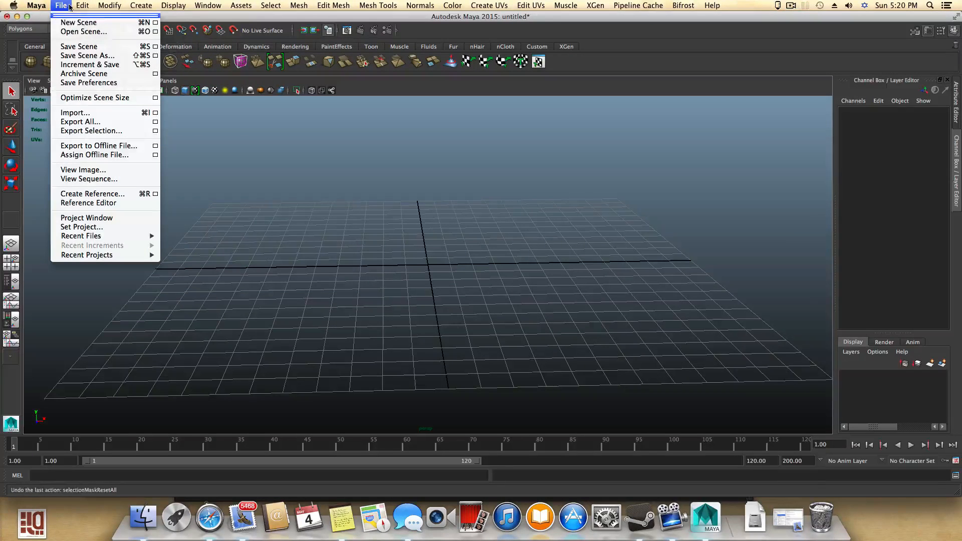
pyautogui.click(88, 31)
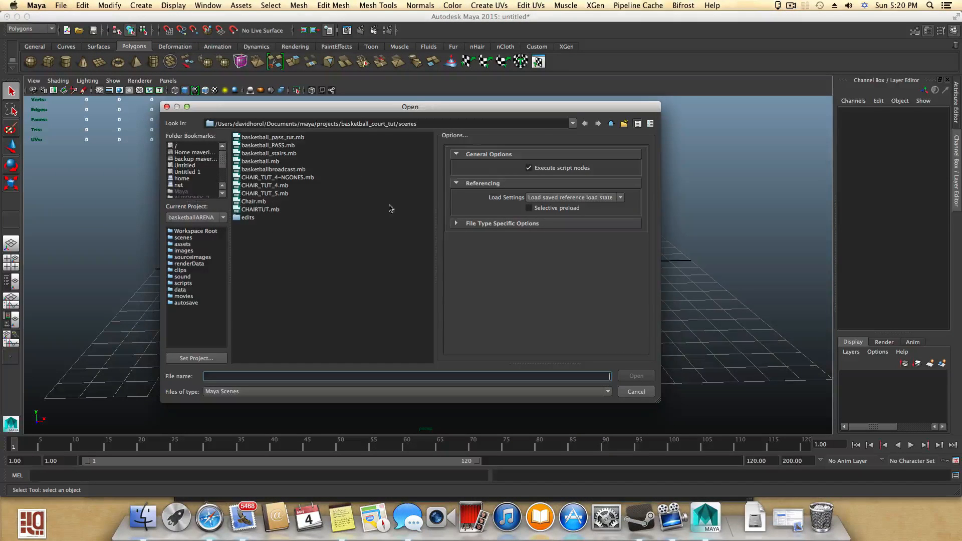
pyautogui.click(611, 123)
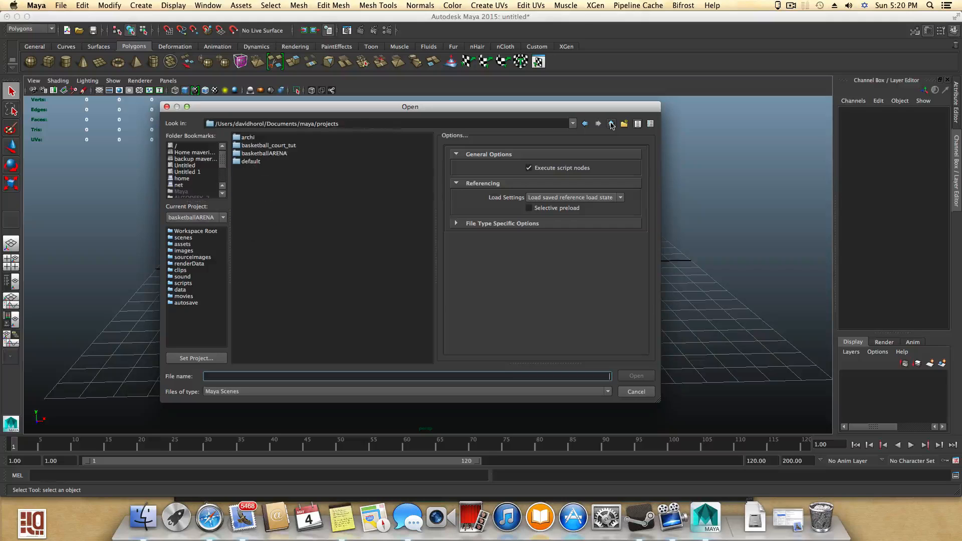
pyautogui.doubleClick(251, 154)
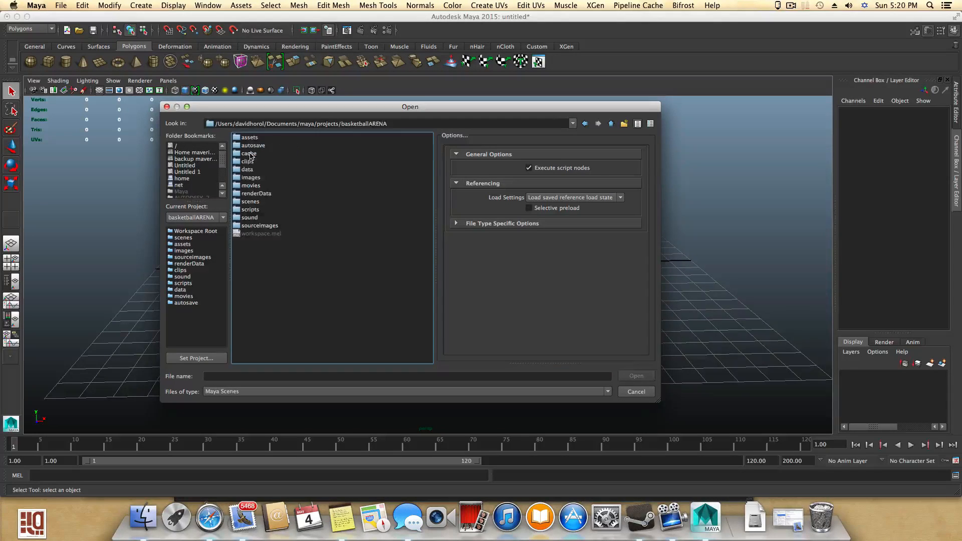
pyautogui.doubleClick(249, 202)
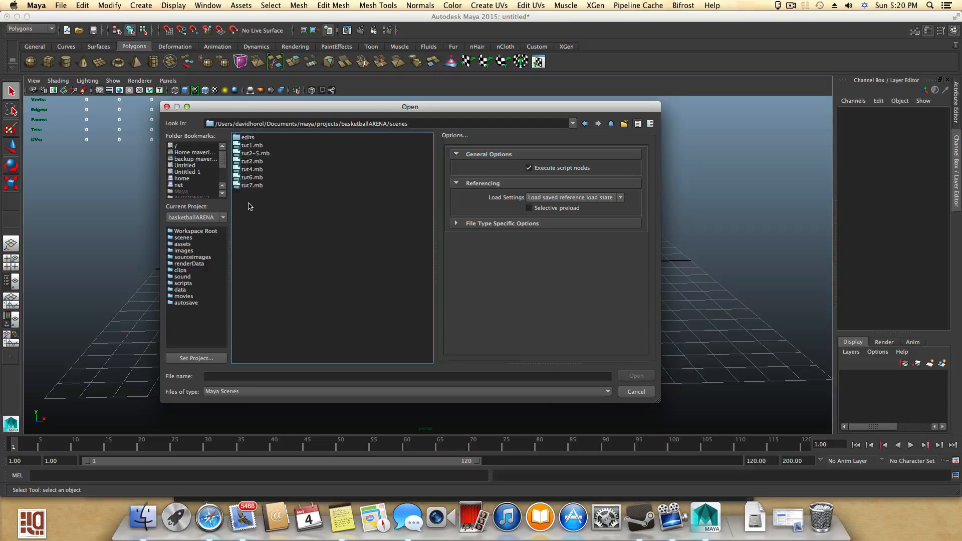
pyautogui.click(249, 186)
pyautogui.click(637, 376)
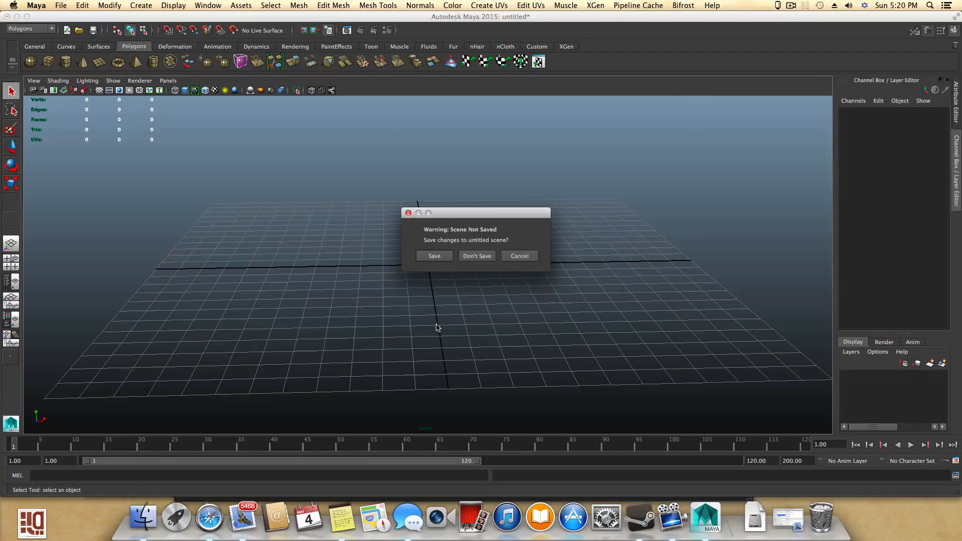
pyautogui.click(476, 256)
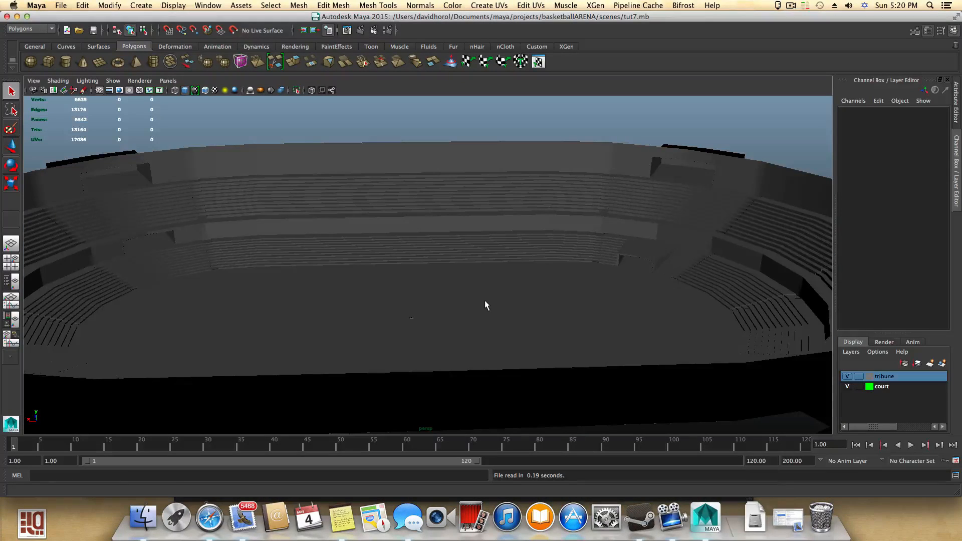
# - Select one seating-row face on the tribune and duplicate it as a separate piece with Edit Mesh Duplicate
pyautogui.keyDown('alt'); pyautogui.moveTo(485, 300); pyautogui.dragTo(386, 236); pyautogui.keyUp('alt')
pyautogui.keyDown('alt'); pyautogui.moveTo(386, 236); pyautogui.dragTo(472, 353, button='right'); pyautogui.keyUp('alt')
pyautogui.keyDown('alt'); pyautogui.moveTo(473, 350); pyautogui.dragTo(342, 326); pyautogui.keyUp('alt')
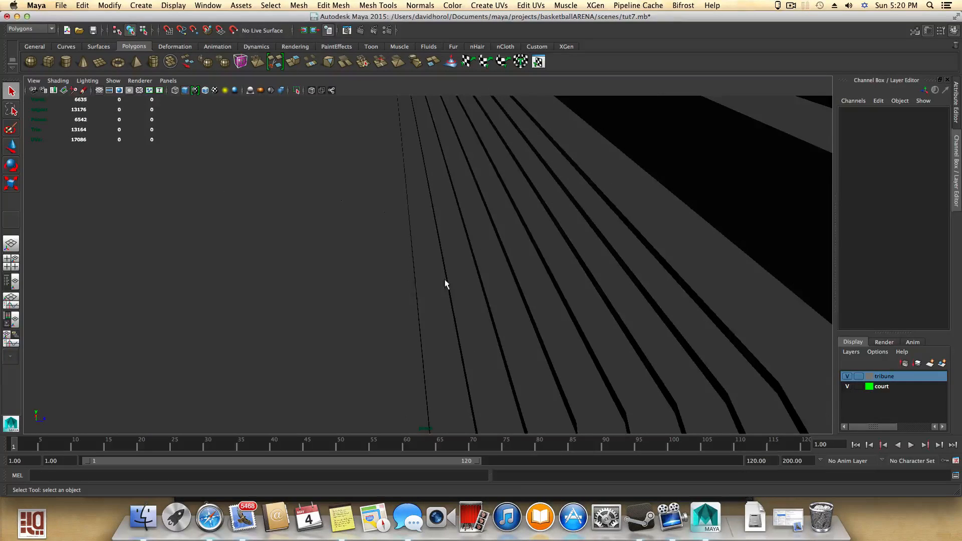
pyautogui.click(445, 299)
pyautogui.keyDown('alt'); pyautogui.moveTo(434, 300); pyautogui.dragTo(440, 322); pyautogui.keyUp('alt')
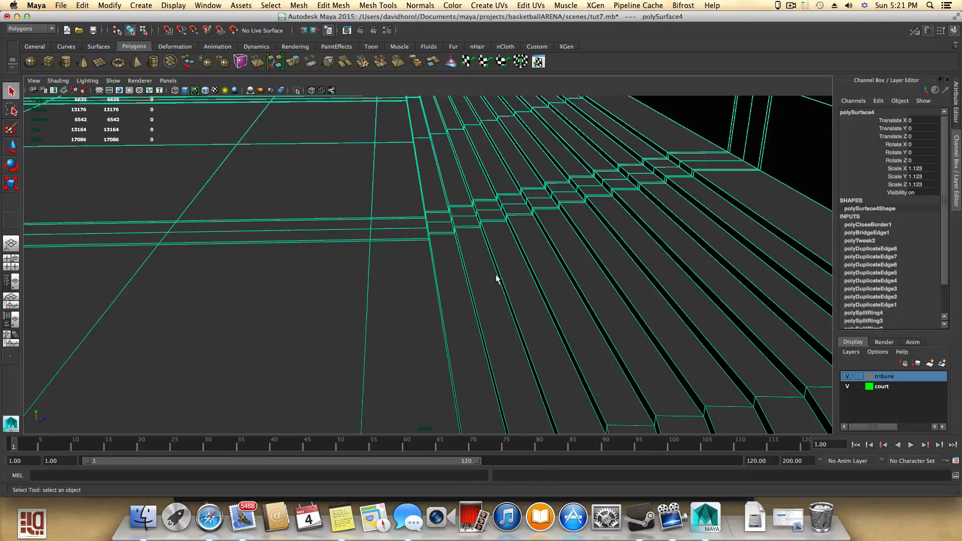
pyautogui.moveTo(497, 279); pyautogui.dragTo(494, 302, button='right')
pyautogui.click(494, 301)
pyautogui.keyDown('alt'); pyautogui.moveTo(491, 346); pyautogui.dragTo(527, 335); pyautogui.keyUp('alt')
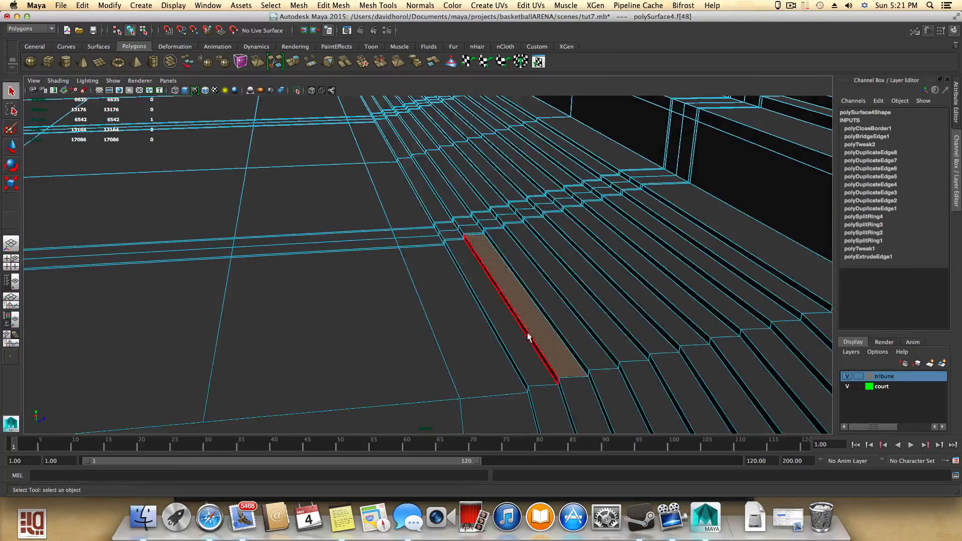
pyautogui.click(298, 6)
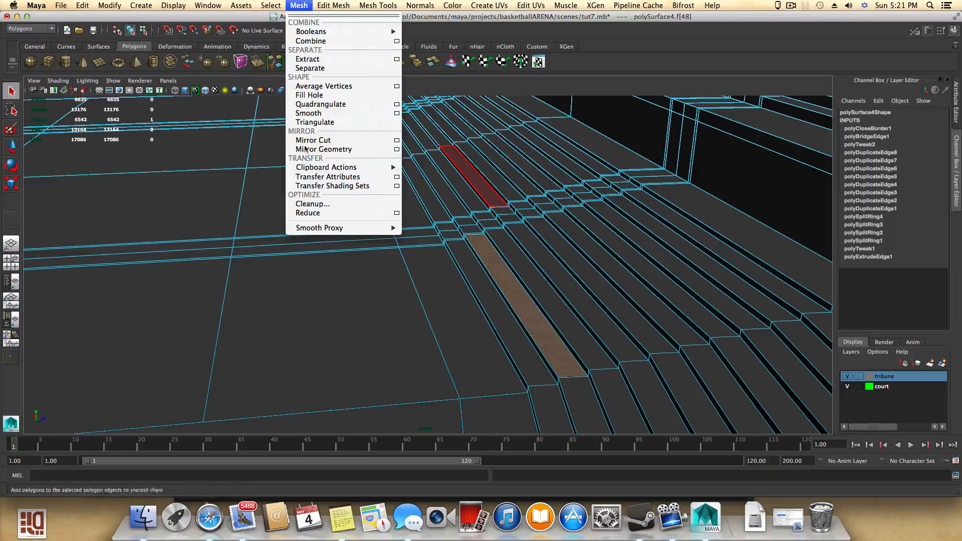
pyautogui.moveTo(326, 6)
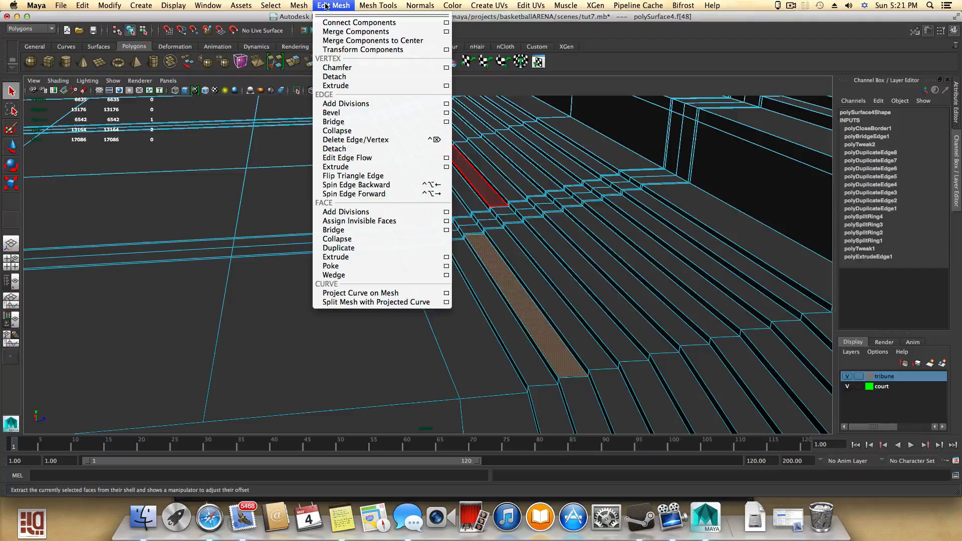
pyautogui.moveTo(367, 9)
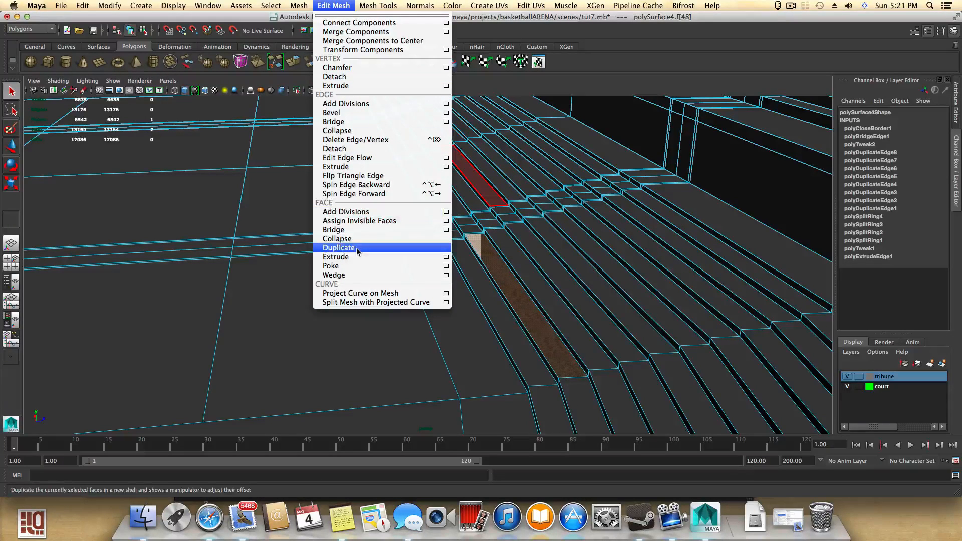
pyautogui.click(356, 248)
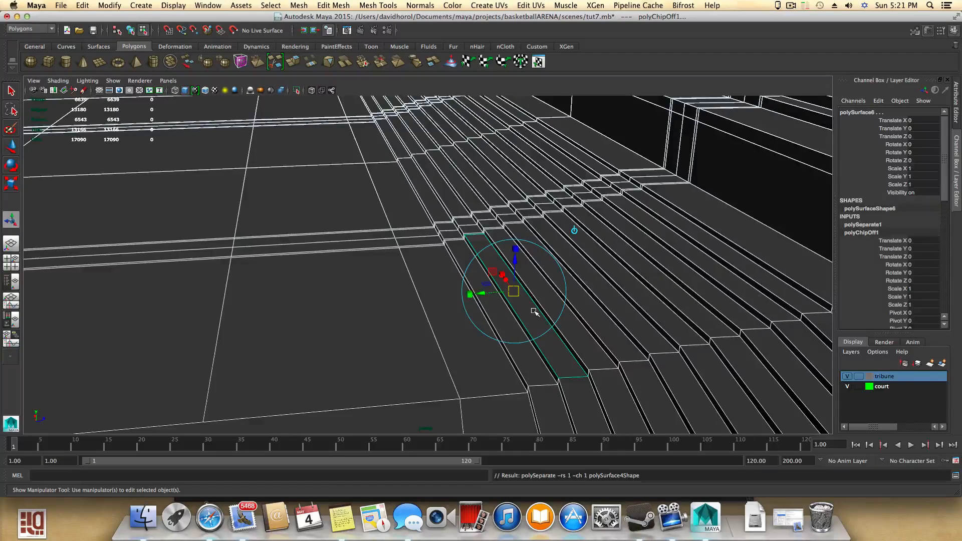
# - Switch to object selection, select the duplicated row face object and copy it
pyautogui.press('F8')
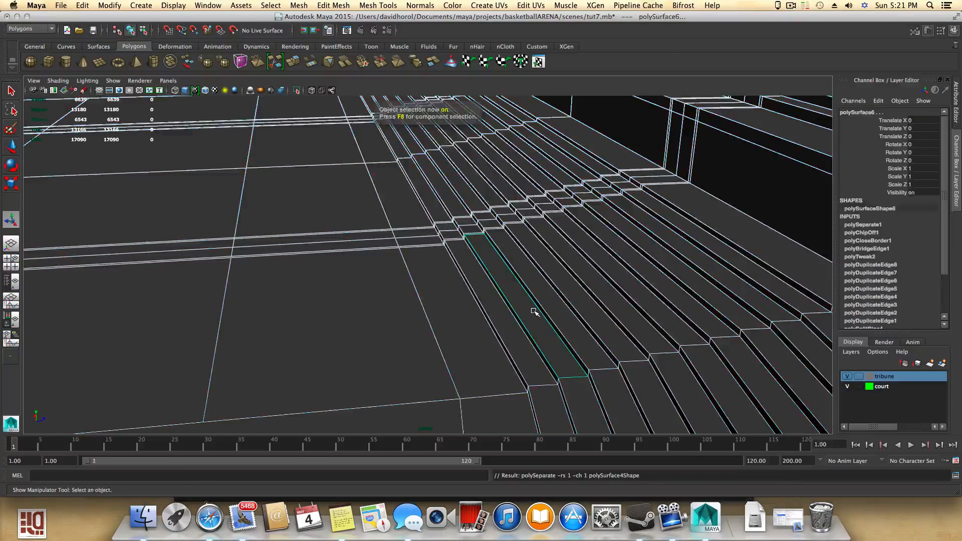
pyautogui.click(535, 312)
pyautogui.click(529, 324)
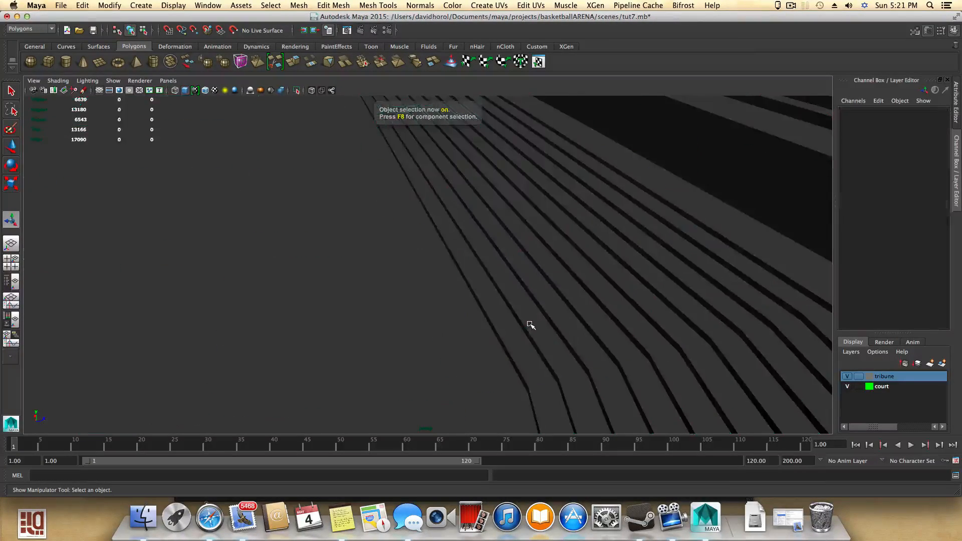
pyautogui.click(536, 321)
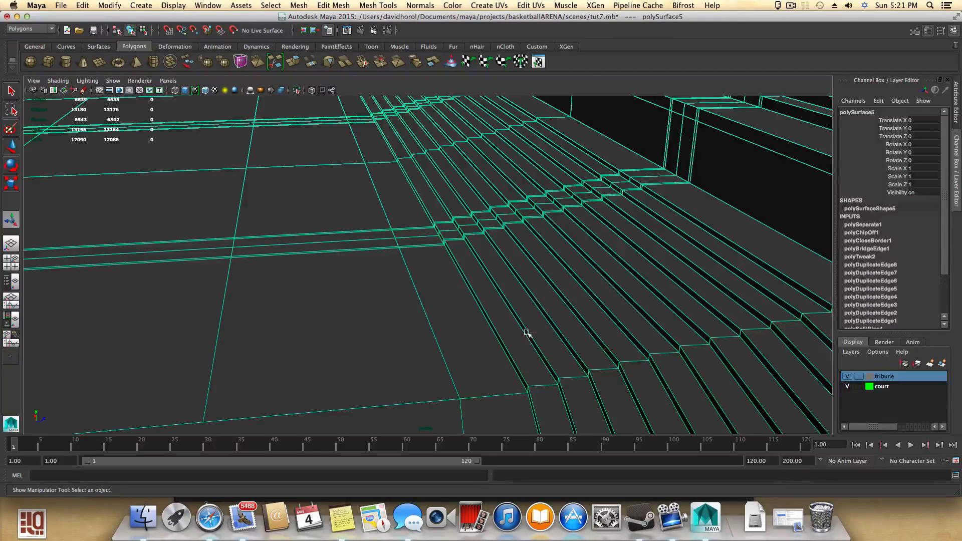
pyautogui.click(528, 333)
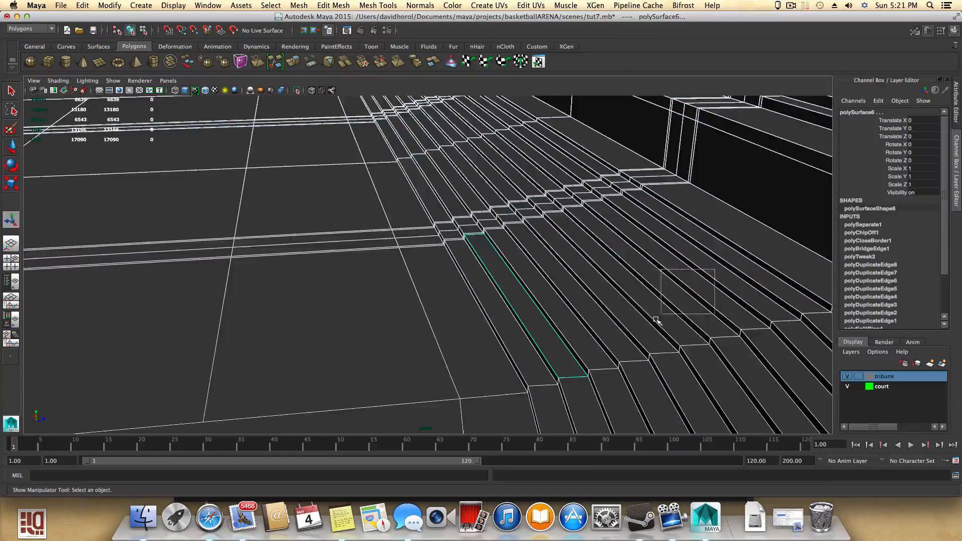
pyautogui.keyDown('ctrl'); pyautogui.moveTo(656, 320); pyautogui.dragTo(654, 317); pyautogui.keyUp('ctrl')
pyautogui.scroll(-5, 597, 336)
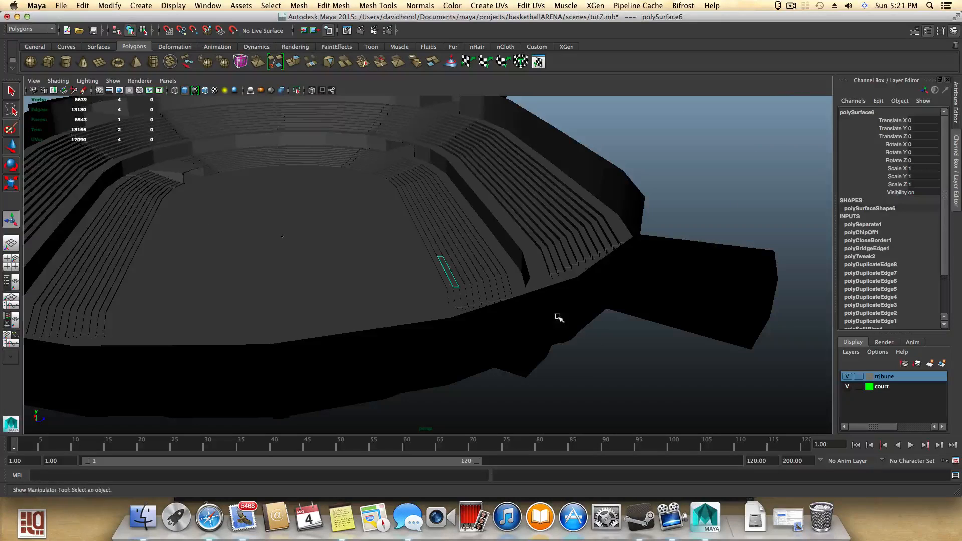
pyautogui.click(82, 6)
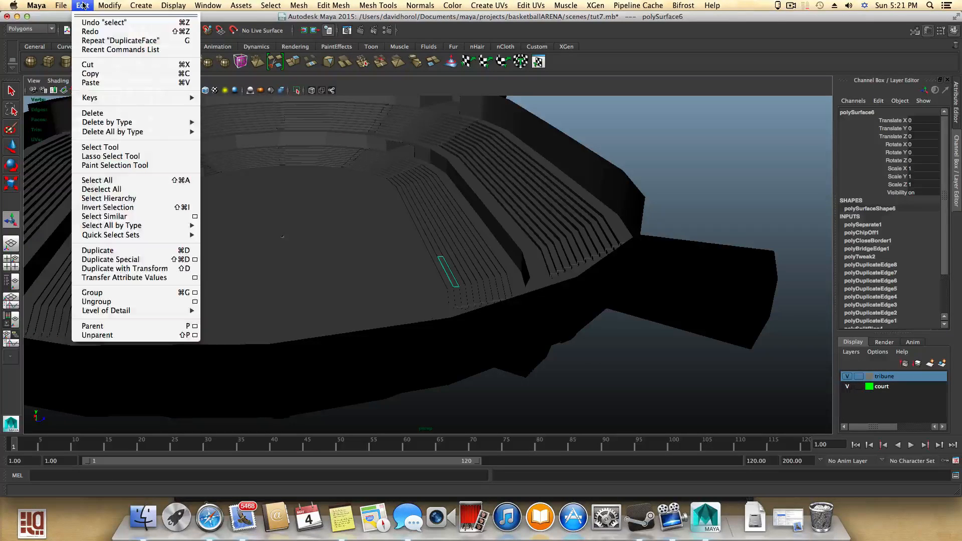
pyautogui.click(90, 74)
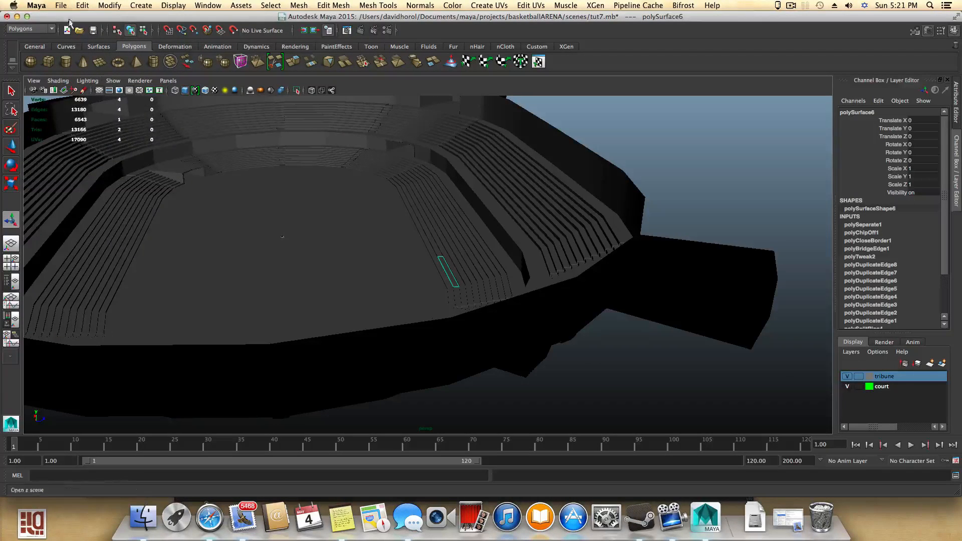
# - Start a new scene without saving the arena file and paste the copied row face into it
pyautogui.click(61, 5)
pyautogui.click(70, 18)
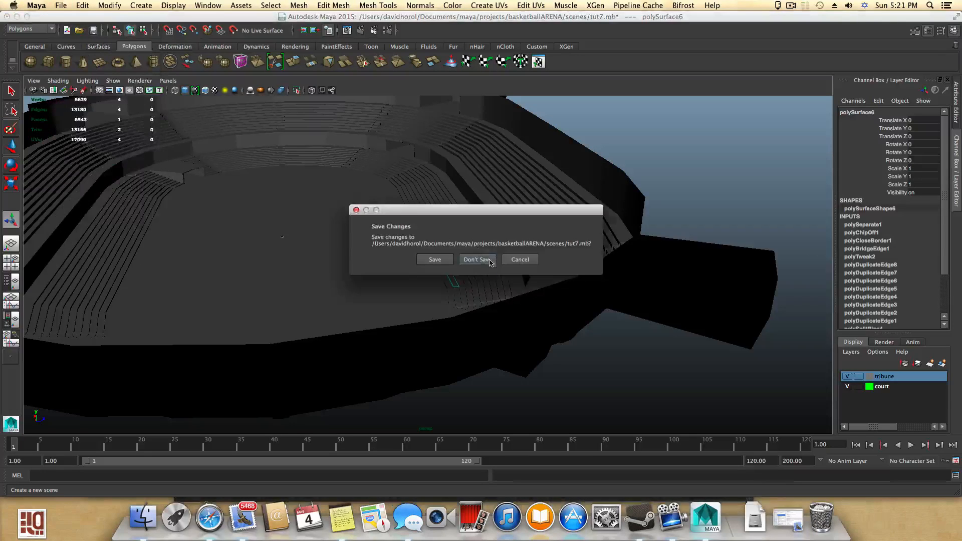
pyautogui.click(477, 260)
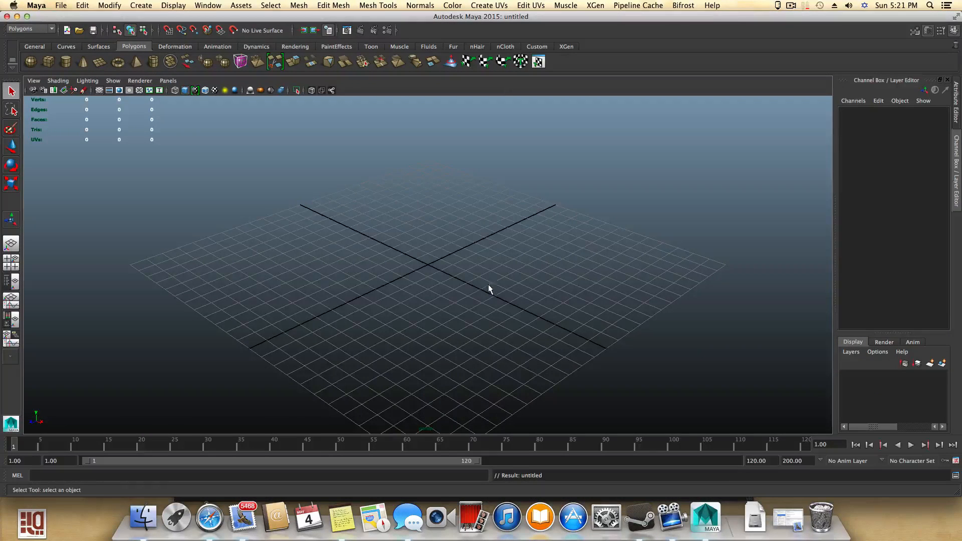
pyautogui.click(82, 5)
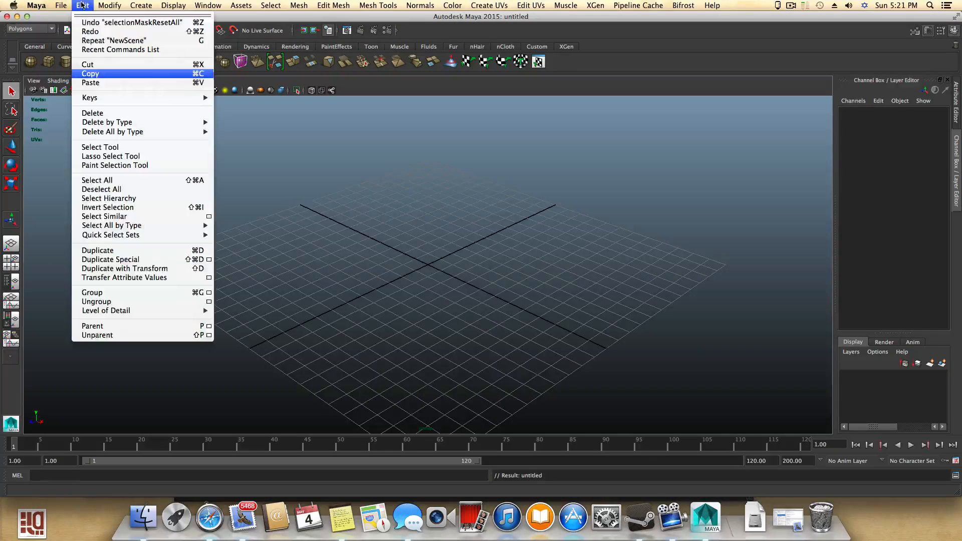
pyautogui.click(90, 82)
pyautogui.scroll(-10, 495, 285)
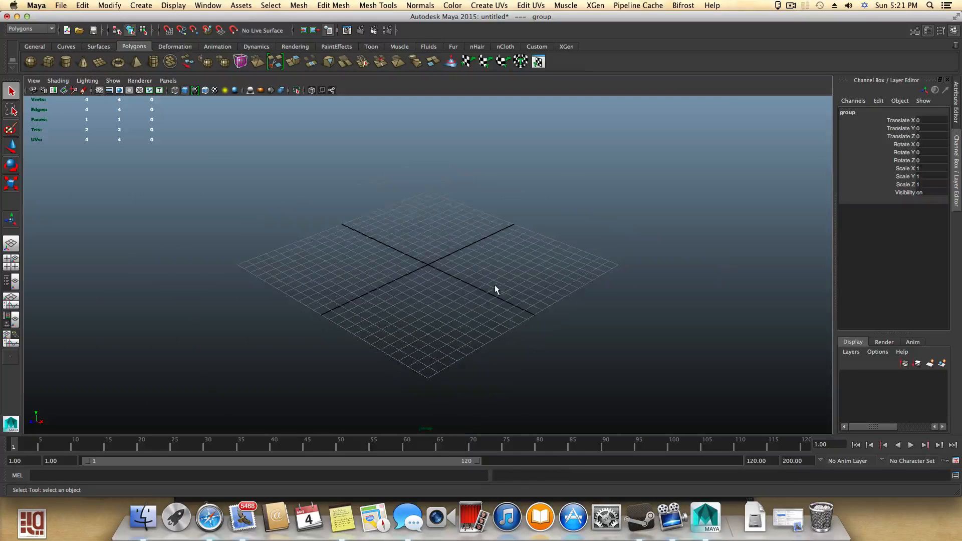
pyautogui.scroll(4, 495, 284)
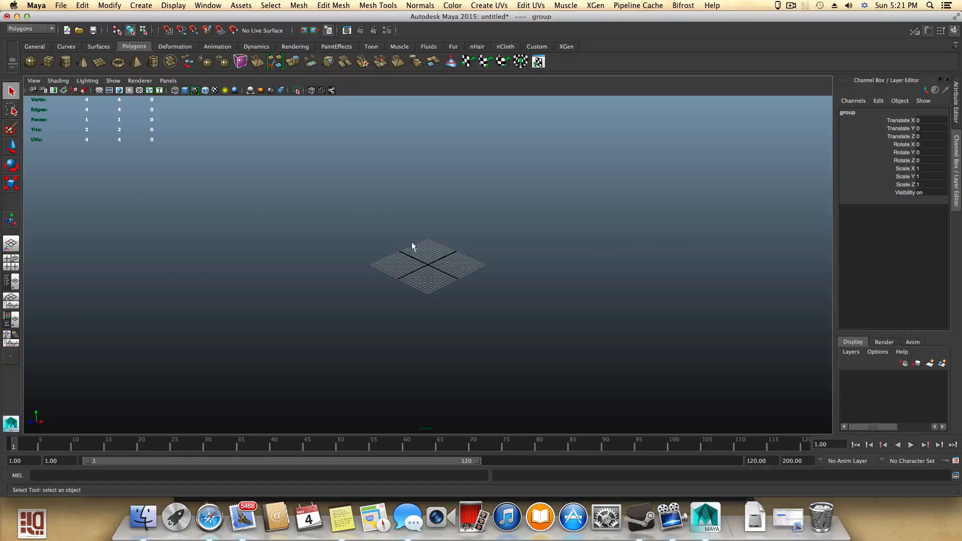
pyautogui.moveTo(283, 192); pyautogui.dragTo(681, 402)
pyautogui.scroll(-5, 472, 332)
pyautogui.scroll(-3, 473, 334)
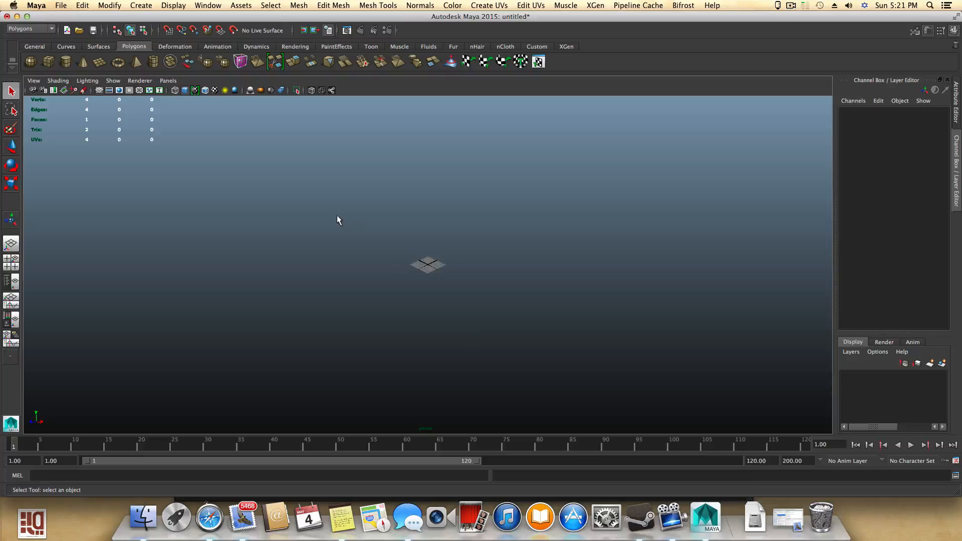
pyautogui.scroll(5, 523, 370)
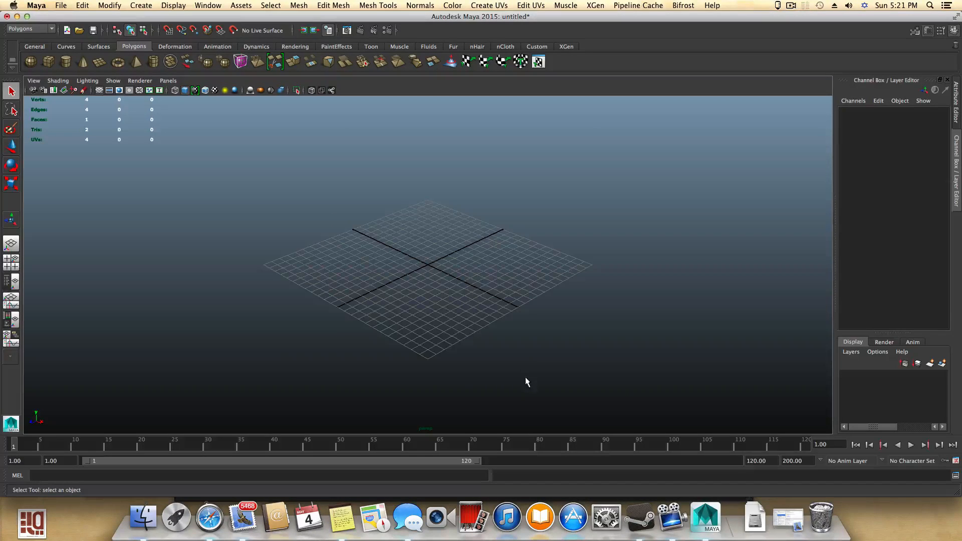
# - In the Outliner, move pasted__polySurface6 out of its group to the top level and delete the leftover group
pyautogui.click(14, 281)
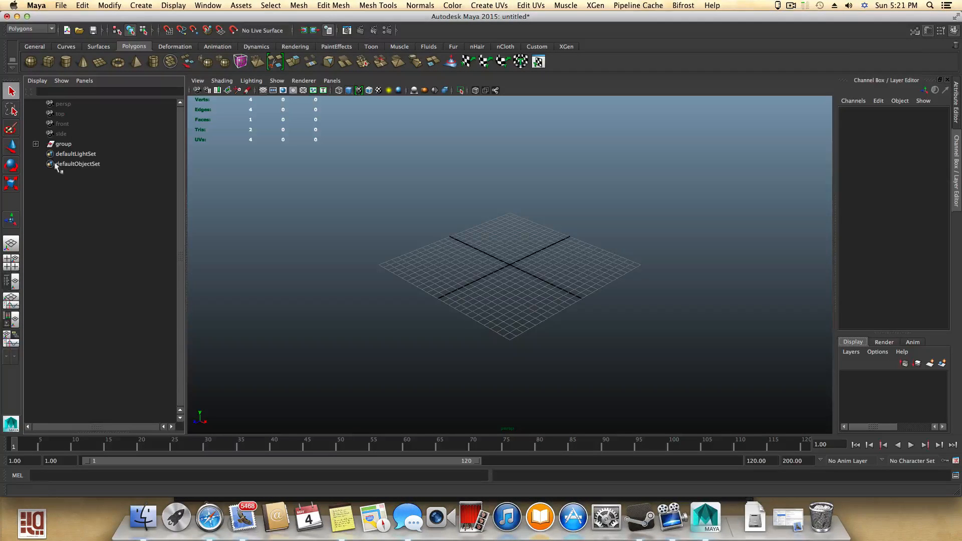
pyautogui.click(36, 145)
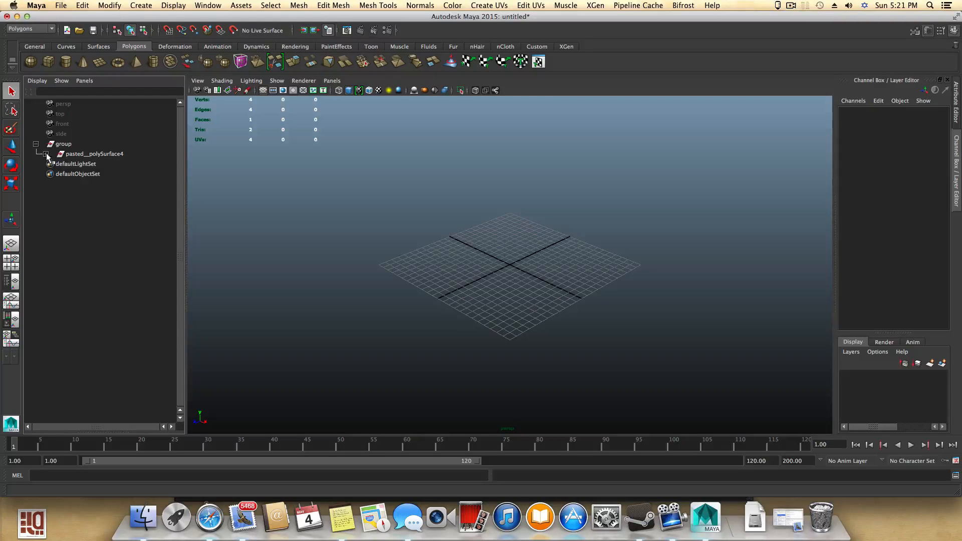
pyautogui.click(46, 154)
pyautogui.click(81, 165)
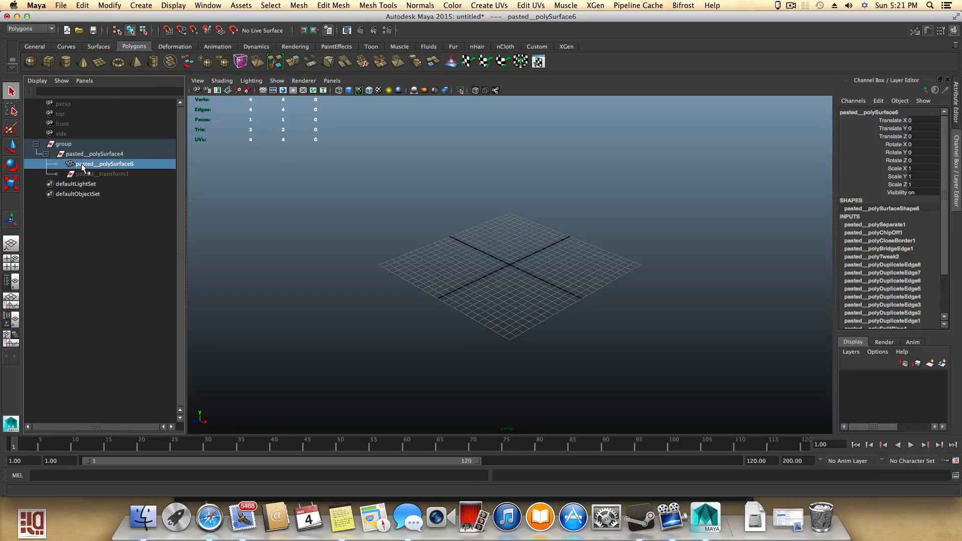
pyautogui.moveTo(82, 167); pyautogui.dragTo(52, 156)
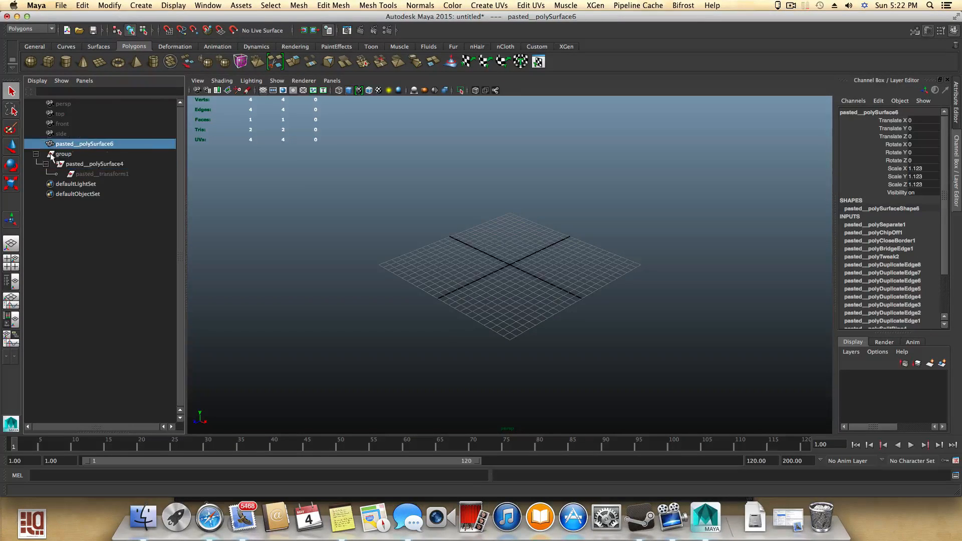
pyautogui.click(53, 155)
pyautogui.press('Delete')
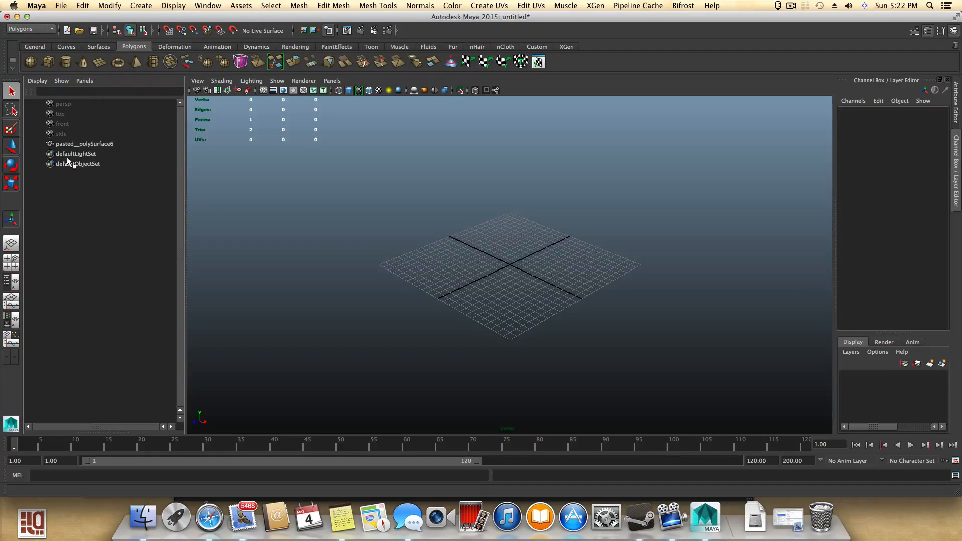
# - Select pasted__polySurface6, center its pivot, and cut it out of the scene
pyautogui.scroll(-5, 400, 295)
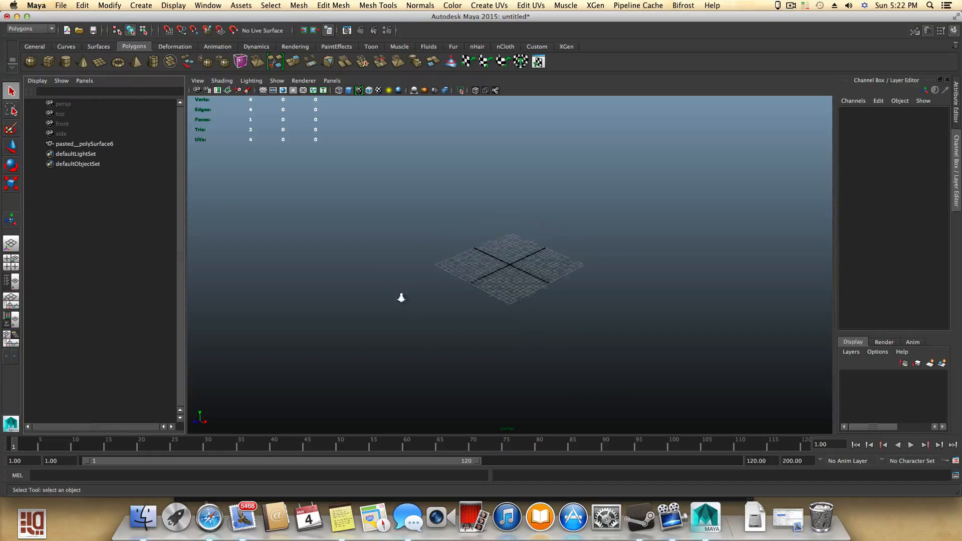
pyautogui.click(64, 145)
pyautogui.scroll(-3, 449, 294)
pyautogui.scroll(-3, 449, 295)
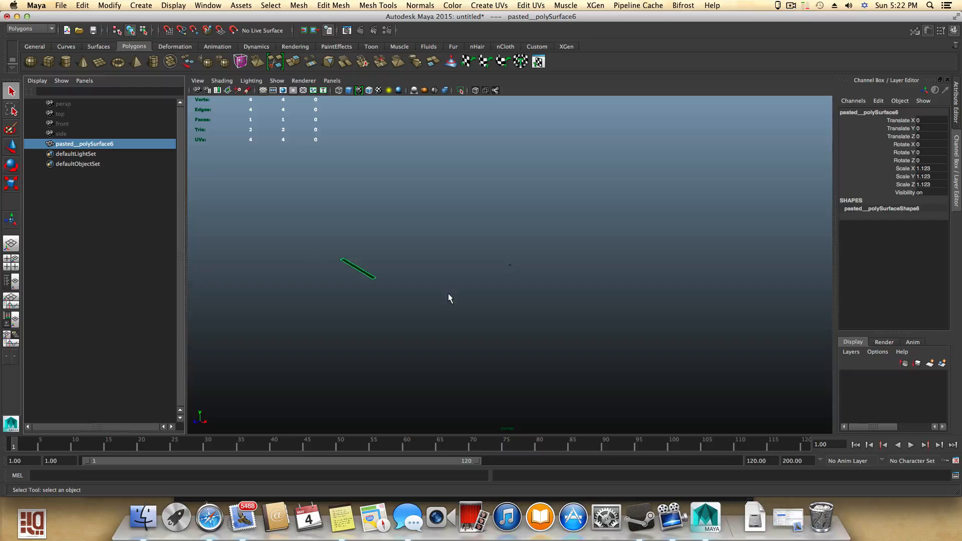
pyautogui.keyDown('alt'); pyautogui.moveTo(449, 294); pyautogui.dragTo(406, 282); pyautogui.keyUp('alt')
pyautogui.keyDown('alt'); pyautogui.moveTo(406, 282); pyautogui.dragTo(467, 301, button='right'); pyautogui.keyUp('alt')
pyautogui.moveTo(467, 301)
pyautogui.keyDown('alt'); pyautogui.mouseDown()
pyautogui.moveTo(451, 306)
pyautogui.moveTo(476, 311)
pyautogui.mouseUp(); pyautogui.keyUp('alt')
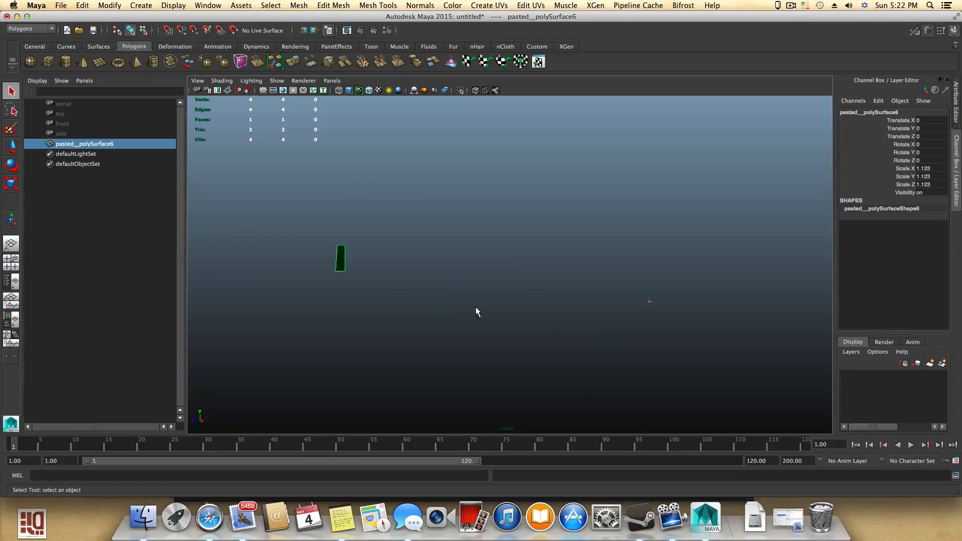
pyautogui.click(12, 148)
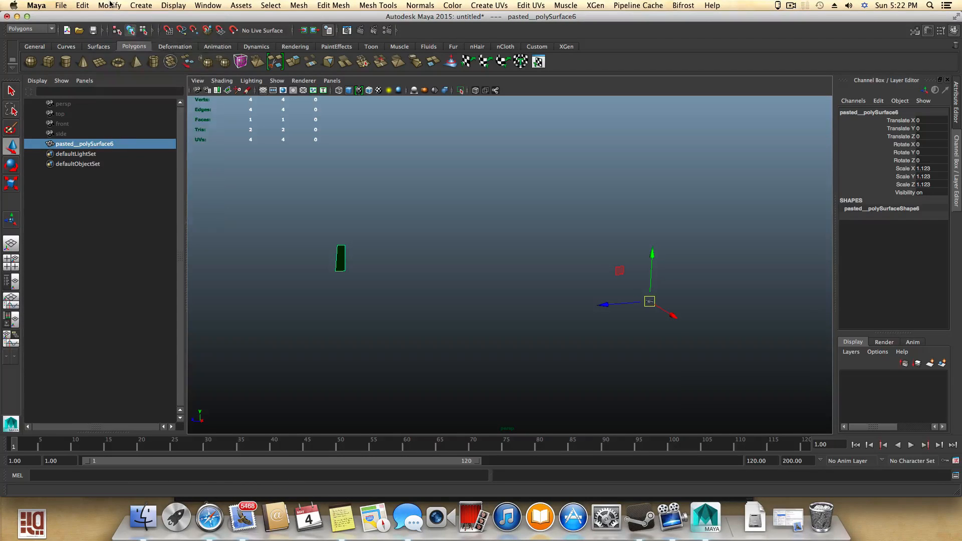
pyautogui.click(109, 5)
pyautogui.click(126, 114)
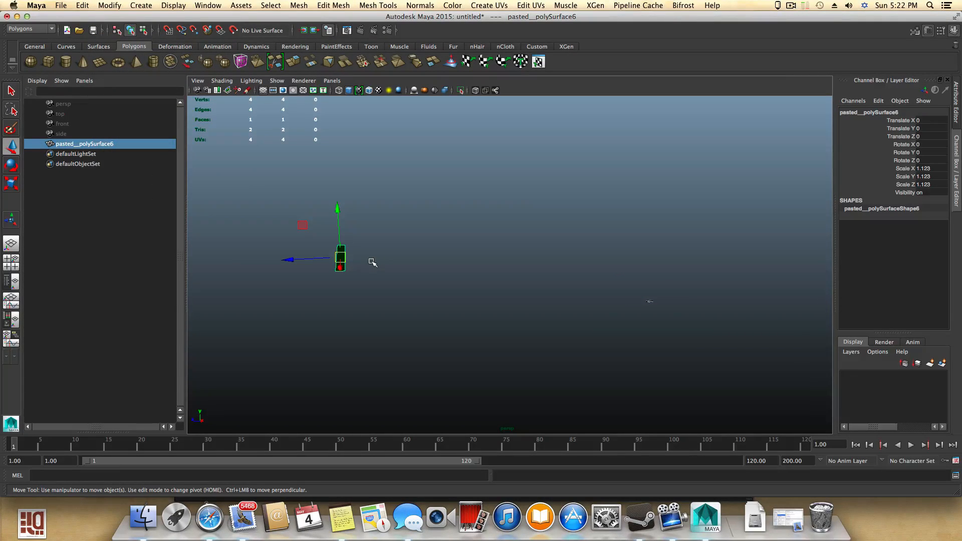
pyautogui.hotkey('alt', 'x')
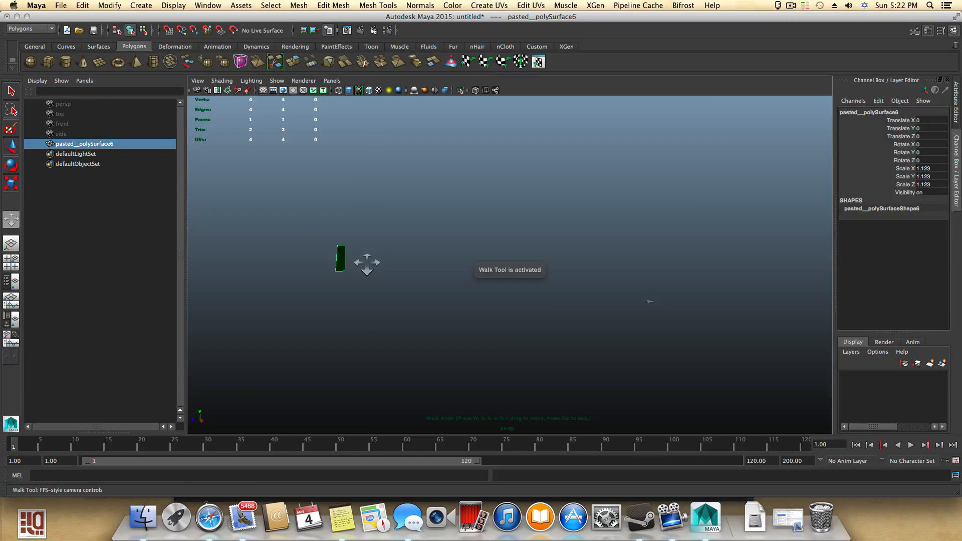
pyautogui.press('Escape')
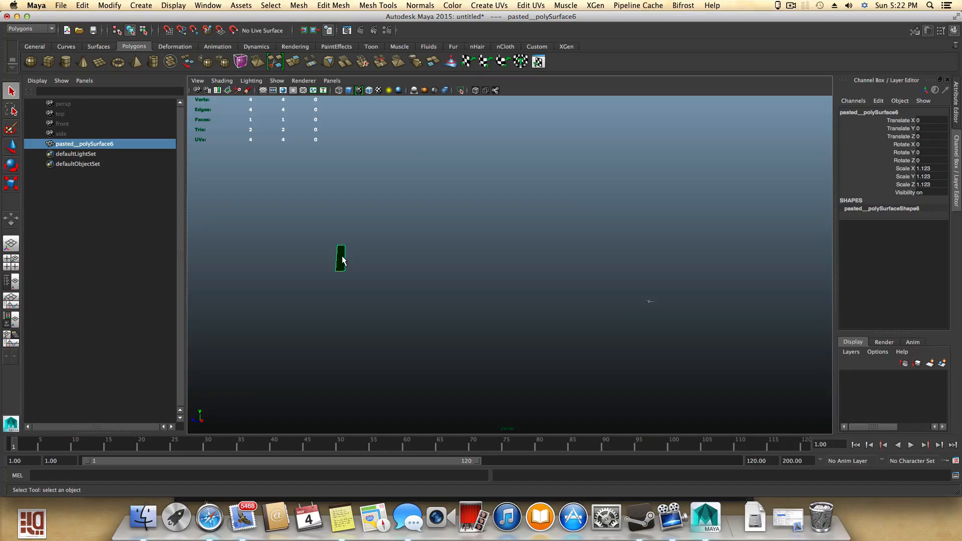
pyautogui.press('Delete')
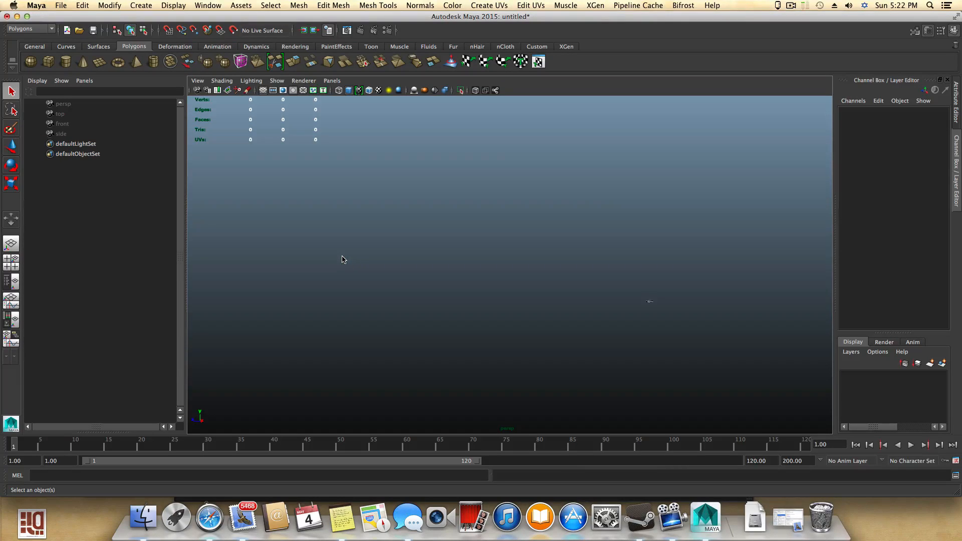
# - Paste the row face back into the scene
pyautogui.keyDown('alt'); pyautogui.moveTo(589, 317); pyautogui.dragTo(616, 333, button='right'); pyautogui.keyUp('alt')
pyautogui.keyDown('alt'); pyautogui.moveTo(616, 333); pyautogui.dragTo(215, 255, button='middle'); pyautogui.keyUp('alt')
pyautogui.keyDown('alt'); pyautogui.moveTo(305, 272); pyautogui.dragTo(379, 303, button='right'); pyautogui.keyUp('alt')
pyautogui.keyDown('alt'); pyautogui.moveTo(379, 304); pyautogui.dragTo(565, 283, button='middle'); pyautogui.keyUp('alt')
pyautogui.keyDown('alt'); pyautogui.moveTo(313, 248); pyautogui.dragTo(396, 275, button='right'); pyautogui.keyUp('alt')
pyautogui.keyDown('alt'); pyautogui.moveTo(314, 266); pyautogui.dragTo(717, 290, button='middle'); pyautogui.keyUp('alt')
pyautogui.keyDown('alt'); pyautogui.moveTo(313, 281); pyautogui.dragTo(466, 315, button='right'); pyautogui.keyUp('alt')
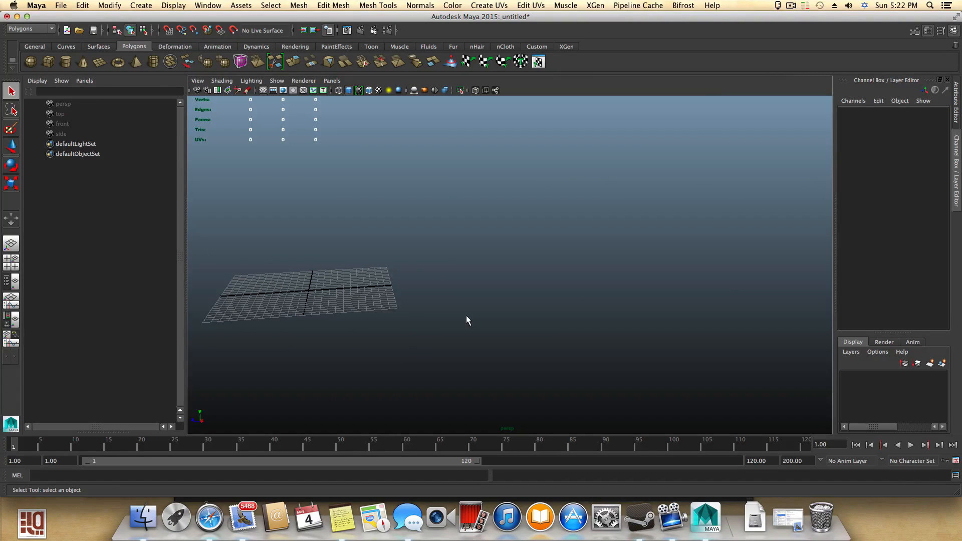
pyautogui.click(81, 4)
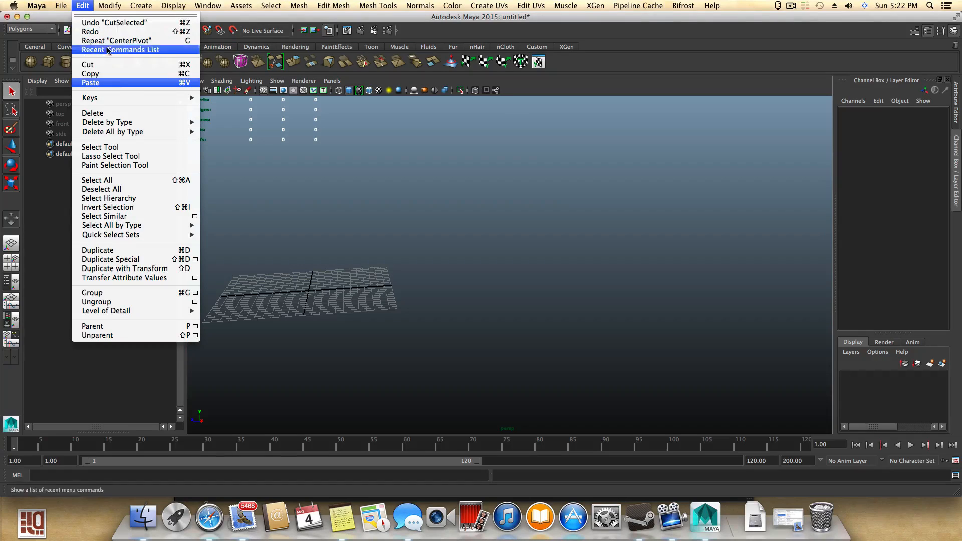
pyautogui.click(117, 84)
# - Move pasted__pasted__polySurface6 out of its group to the top level and delete the empty group
pyautogui.click(35, 144)
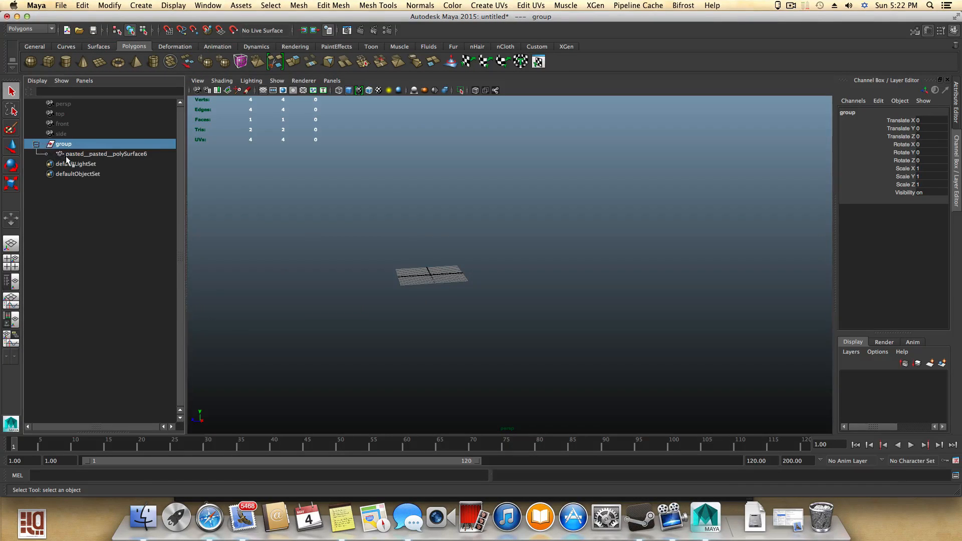
pyautogui.click(64, 154)
pyautogui.moveTo(64, 154); pyautogui.dragTo(66, 133, button='middle')
pyautogui.click(55, 152)
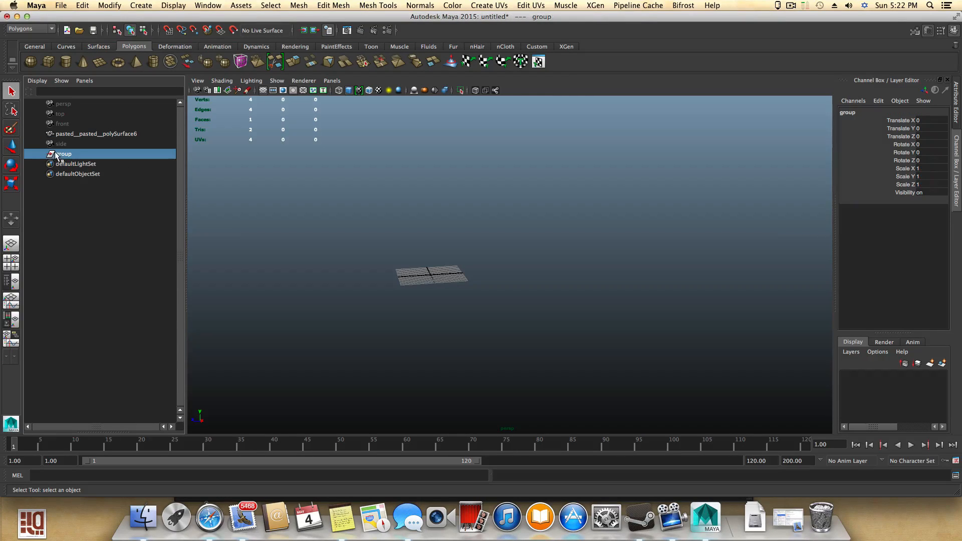
pyautogui.press('Delete')
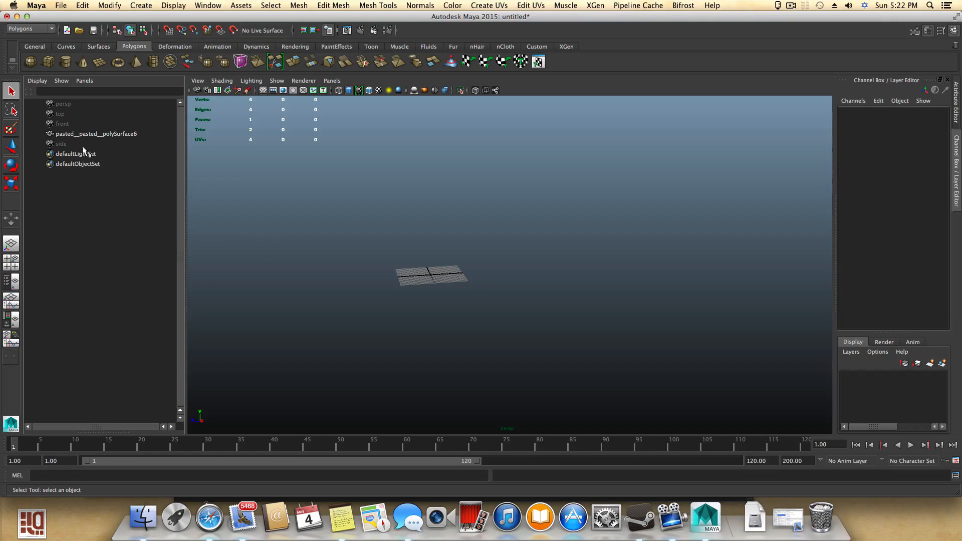
# - Select the pasted row face and move it toward the scene grid
pyautogui.click(68, 135)
pyautogui.scroll(3, 443, 290)
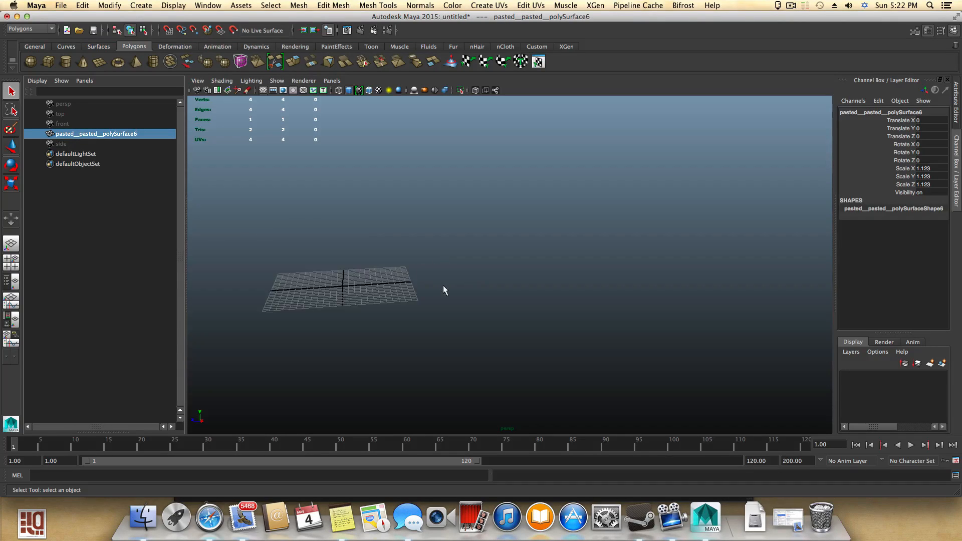
pyautogui.scroll(-10, 443, 291)
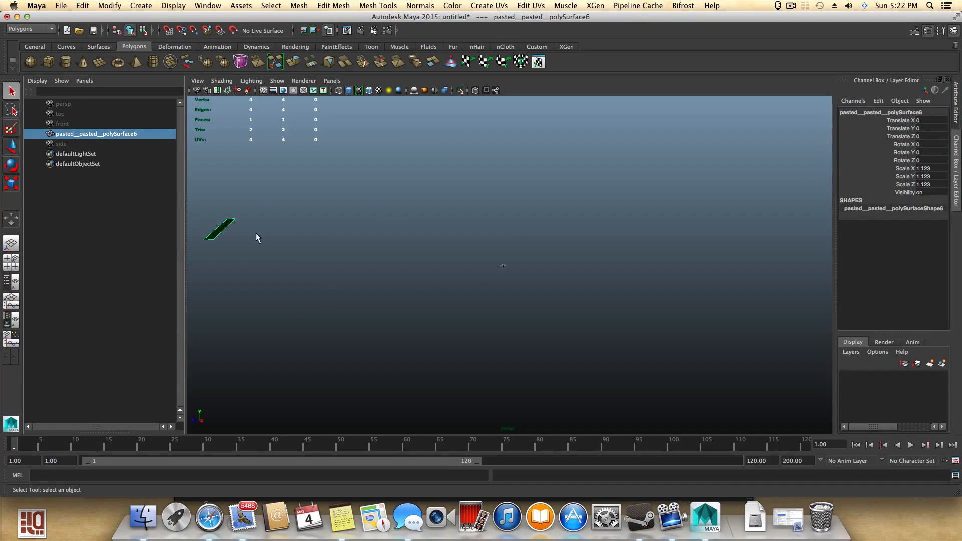
pyautogui.press('w')
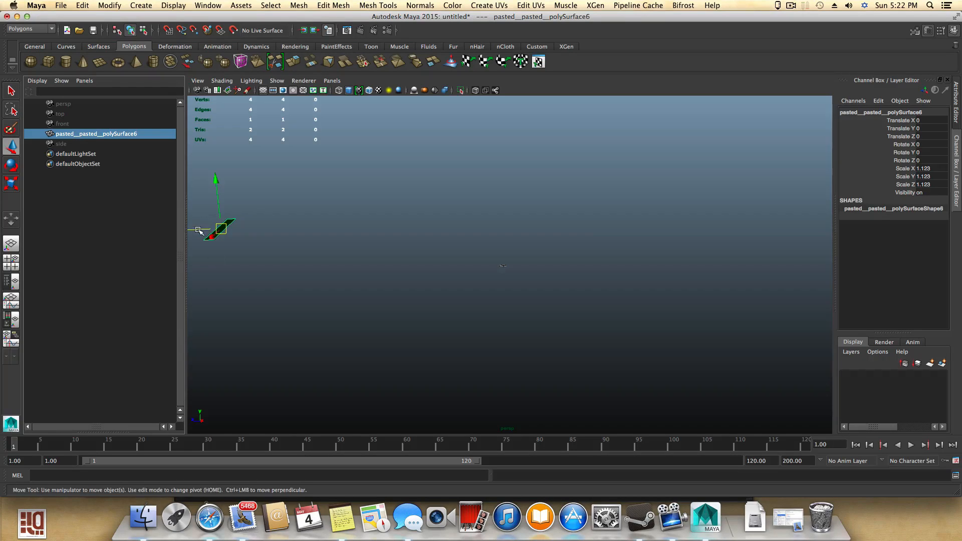
pyautogui.moveTo(199, 231); pyautogui.dragTo(524, 250)
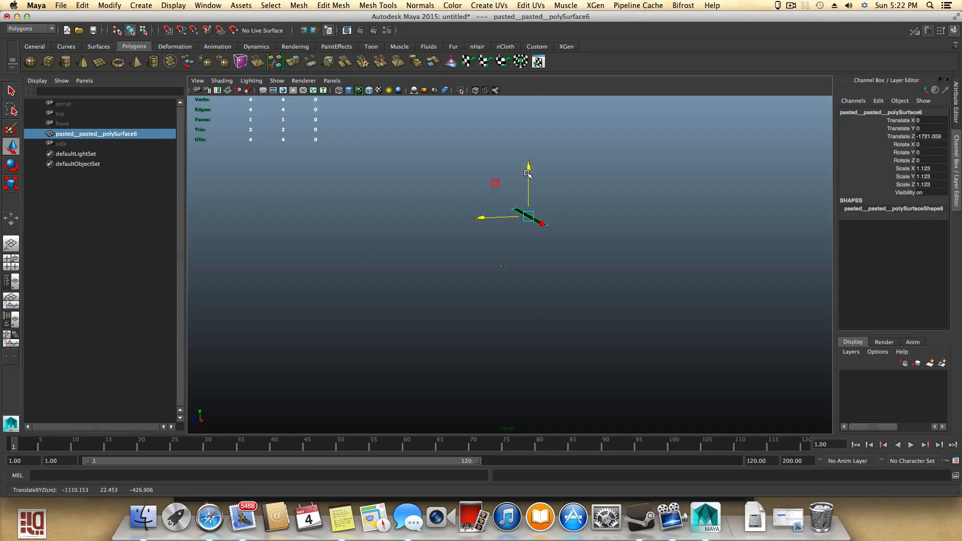
pyautogui.moveTo(527, 173); pyautogui.dragTo(531, 306)
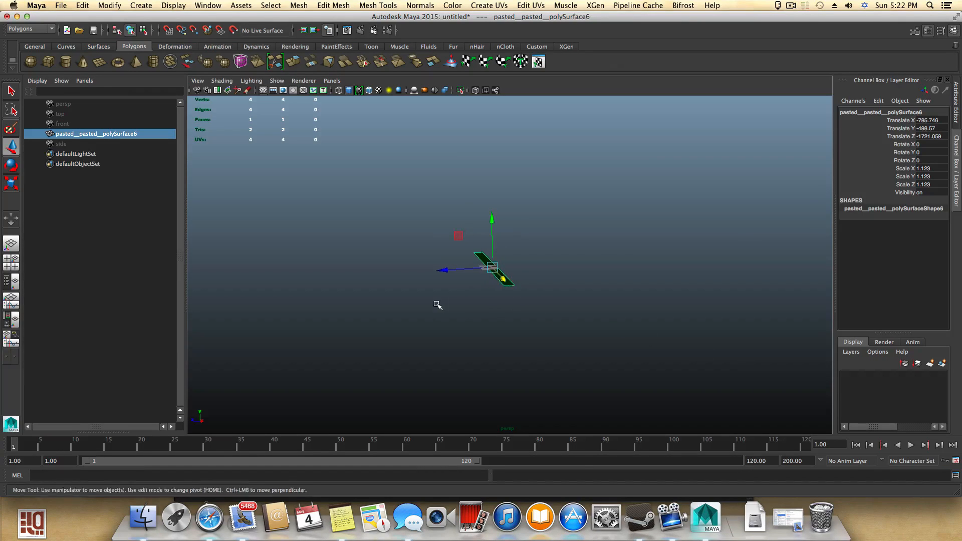
pyautogui.keyDown('alt'); pyautogui.moveTo(438, 306); pyautogui.dragTo(546, 329, button='right'); pyautogui.keyUp('alt')
pyautogui.keyDown('alt'); pyautogui.moveTo(815, 298); pyautogui.dragTo(599, 292); pyautogui.keyUp('alt')
# - Reposition the row face to about X 246, Y -22.5, Z -544
pyautogui.click(168, 31)
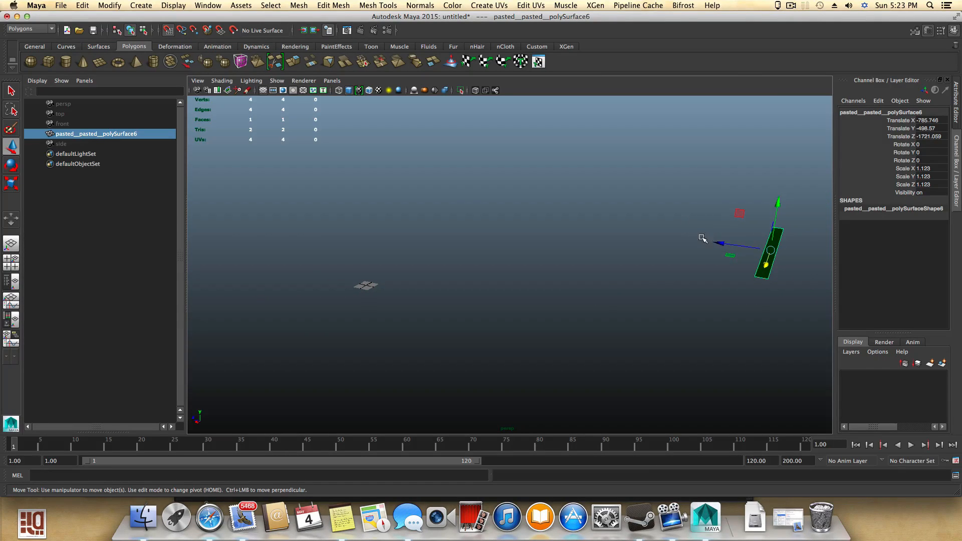
pyautogui.moveTo(720, 245); pyautogui.dragTo(326, 195)
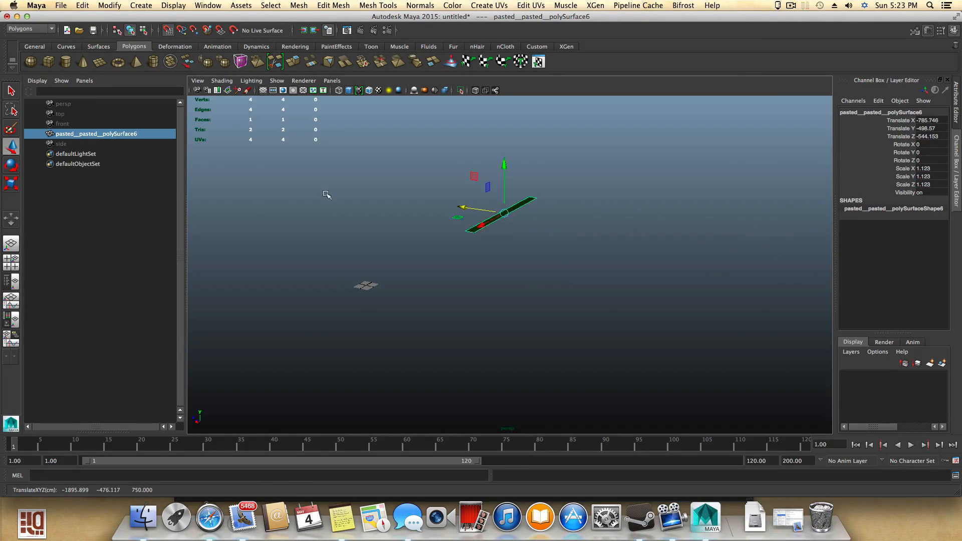
pyautogui.moveTo(477, 228); pyautogui.dragTo(555, 186)
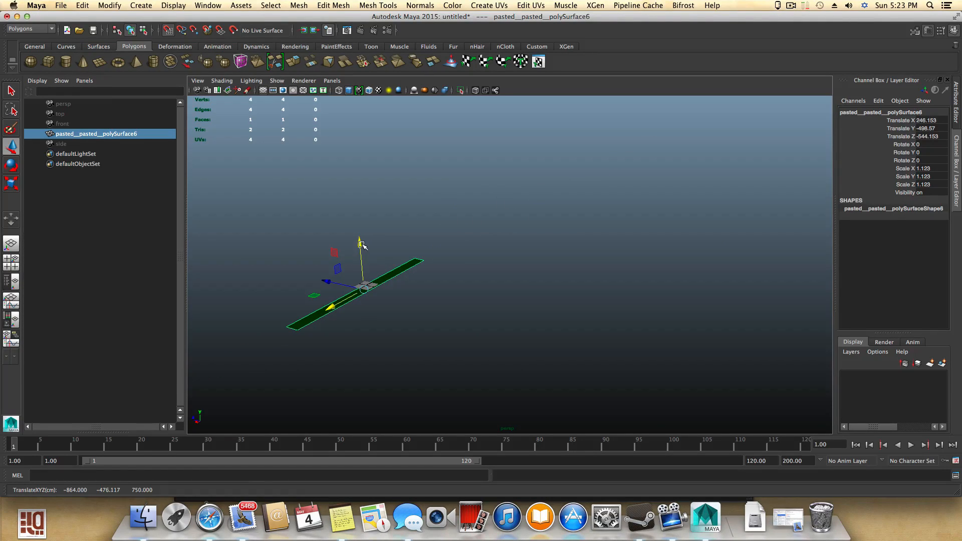
pyautogui.moveTo(361, 245); pyautogui.dragTo(358, 241)
pyautogui.moveTo(362, 295); pyautogui.dragTo(362, 293)
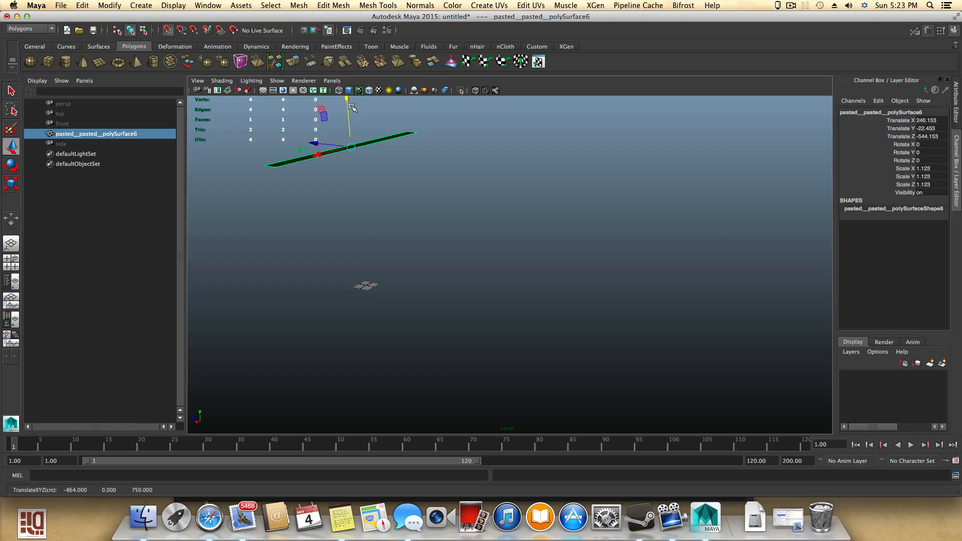
pyautogui.moveTo(350, 190); pyautogui.dragTo(350, 186)
pyautogui.moveTo(346, 99); pyautogui.dragTo(411, 278)
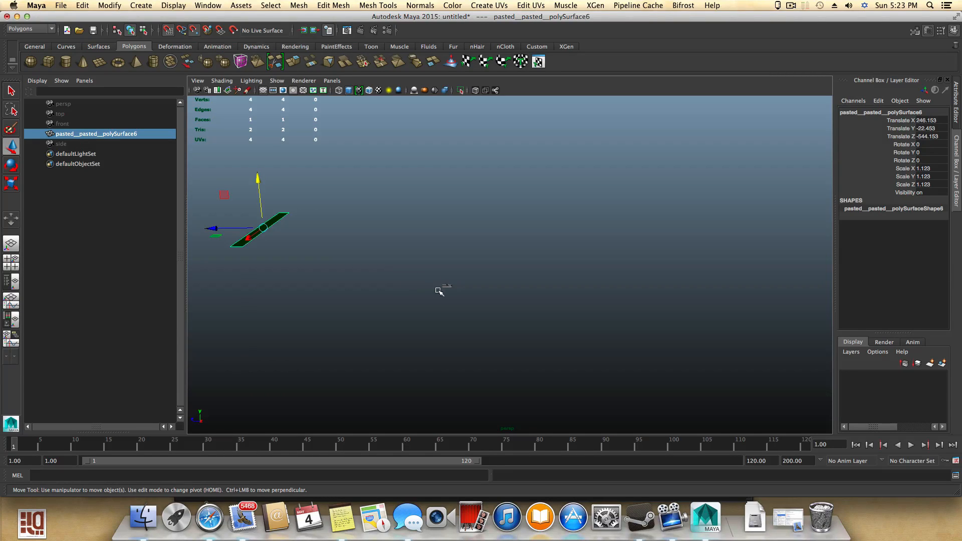
# - Move the row face further to about X 1110, Z -1293 so the grid centre lies on it
pyautogui.moveTo(442, 286); pyautogui.dragTo(450, 286, button='middle')
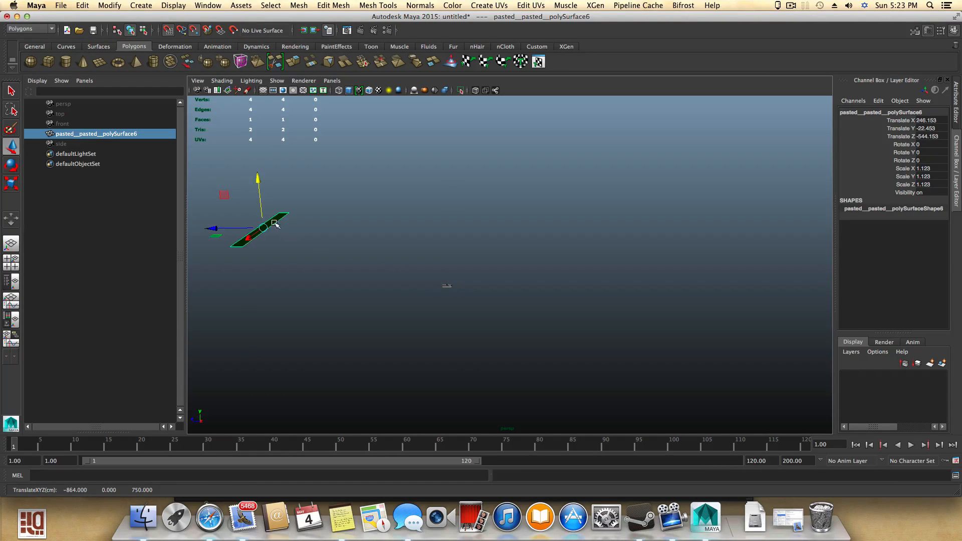
pyautogui.moveTo(263, 227); pyautogui.dragTo(446, 292)
pyautogui.keyDown('alt'); pyautogui.moveTo(519, 329); pyautogui.dragTo(624, 367, button='right'); pyautogui.keyUp('alt')
pyautogui.keyDown('alt'); pyautogui.moveTo(624, 377); pyautogui.dragTo(478, 357); pyautogui.keyUp('alt')
pyautogui.keyDown('alt'); pyautogui.moveTo(385, 330); pyautogui.dragTo(476, 358, button='right'); pyautogui.keyUp('alt')
pyautogui.keyDown('alt'); pyautogui.moveTo(386, 350); pyautogui.dragTo(735, 331, button='middle'); pyautogui.keyUp('alt')
pyautogui.keyDown('alt'); pyautogui.moveTo(451, 334); pyautogui.dragTo(554, 363, button='right'); pyautogui.keyUp('alt')
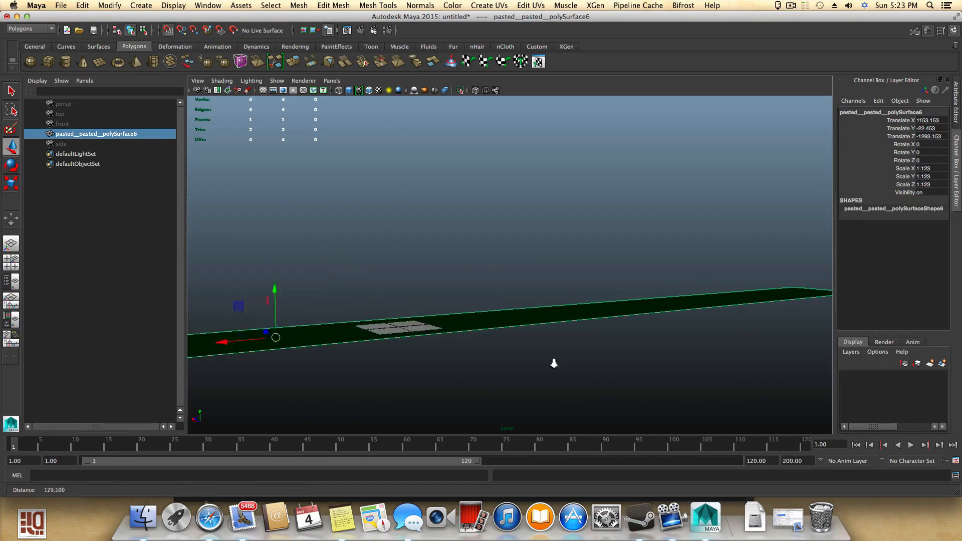
pyautogui.keyDown('alt'); pyautogui.moveTo(532, 363); pyautogui.dragTo(516, 384); pyautogui.keyUp('alt')
pyautogui.keyDown('alt'); pyautogui.moveTo(502, 279); pyautogui.dragTo(490, 325, button='middle'); pyautogui.keyUp('alt')
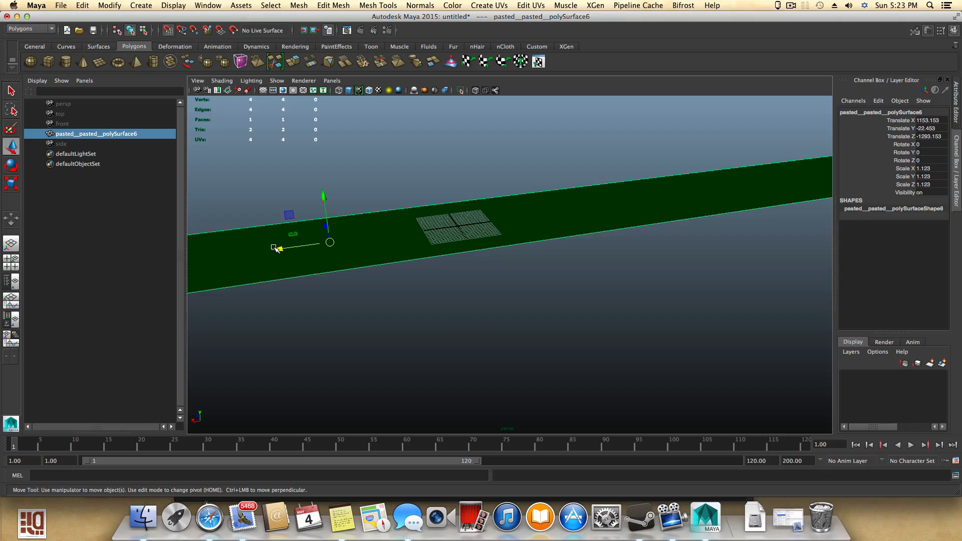
pyautogui.moveTo(275, 249); pyautogui.dragTo(569, 253)
pyautogui.keyDown('alt'); pyautogui.moveTo(429, 262); pyautogui.dragTo(618, 257, button='middle'); pyautogui.keyUp('alt')
pyautogui.keyDown('alt'); pyautogui.moveTo(393, 321); pyautogui.dragTo(472, 314); pyautogui.keyUp('alt')
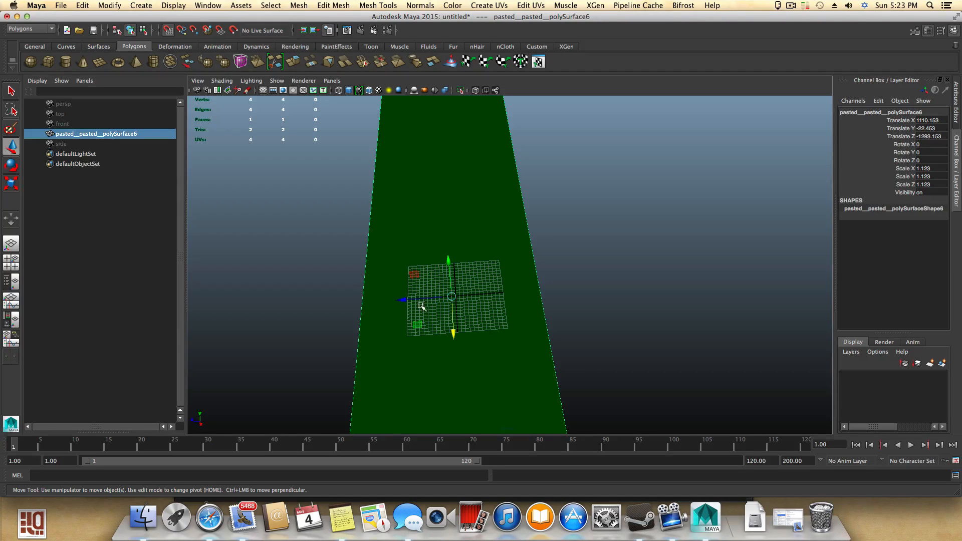
pyautogui.keyDown('alt'); pyautogui.moveTo(428, 332); pyautogui.dragTo(634, 349); pyautogui.keyUp('alt')
pyautogui.keyDown('alt'); pyautogui.moveTo(634, 349); pyautogui.dragTo(643, 353, button='right'); pyautogui.keyUp('alt')
pyautogui.keyDown('alt'); pyautogui.moveTo(601, 330); pyautogui.dragTo(505, 276, button='middle'); pyautogui.keyUp('alt')
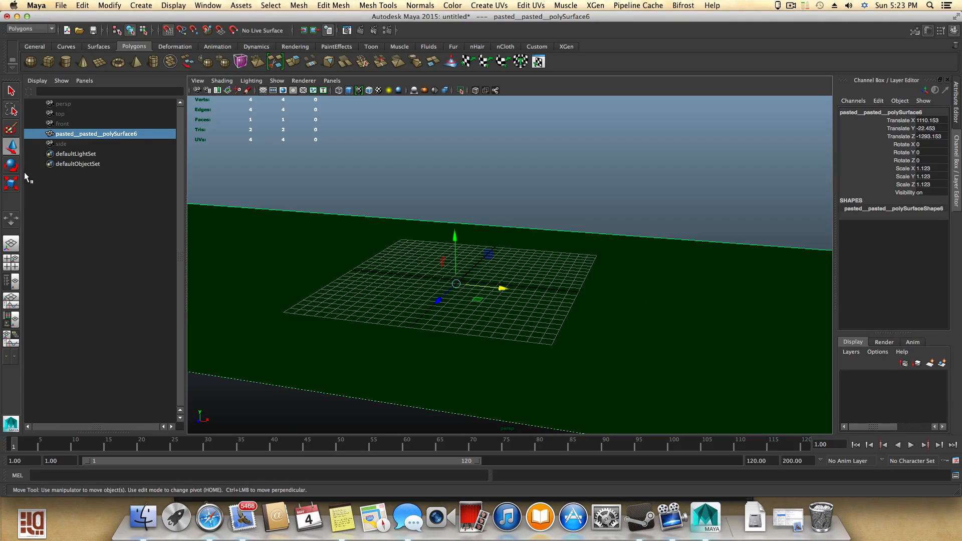
# - Create a polygon cube and scale it uniformly to about 17.25
pyautogui.click(49, 61)
pyautogui.keyDown('alt'); pyautogui.moveTo(529, 322); pyautogui.dragTo(442, 322); pyautogui.keyUp('alt')
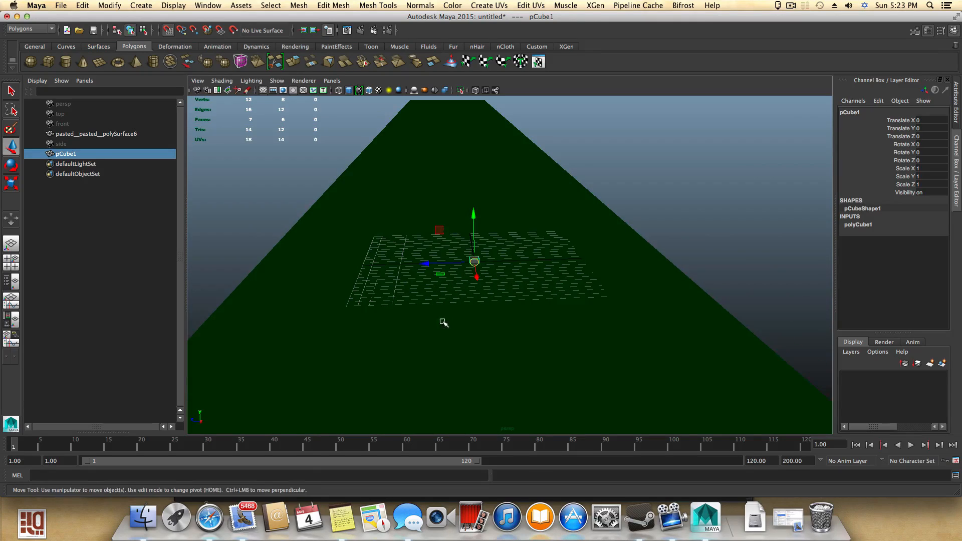
pyautogui.press('r')
pyautogui.moveTo(475, 261); pyautogui.dragTo(565, 270)
# - Flatten the cube to about 1 unit in Y and raise it to about 4.8 units
pyautogui.press('w')
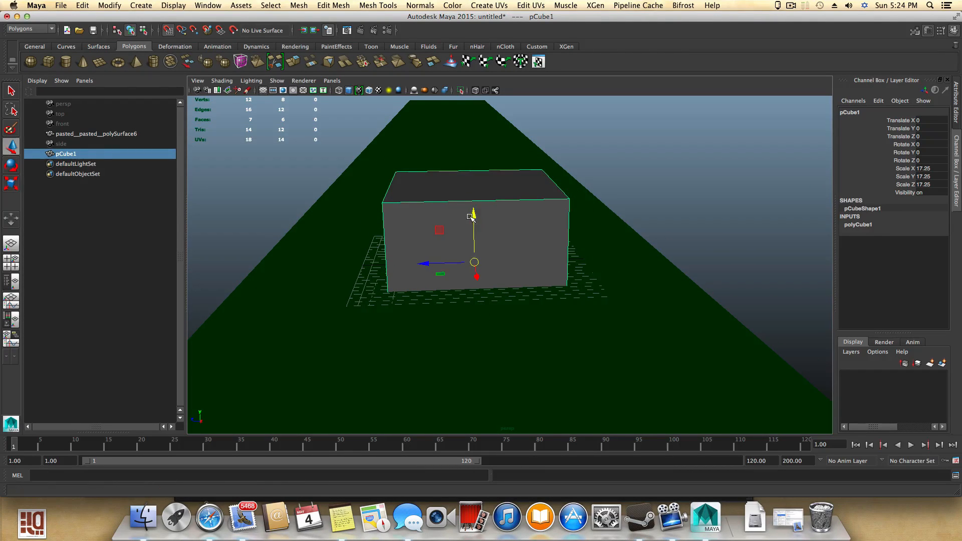
pyautogui.press('r')
pyautogui.moveTo(474, 216); pyautogui.dragTo(476, 254)
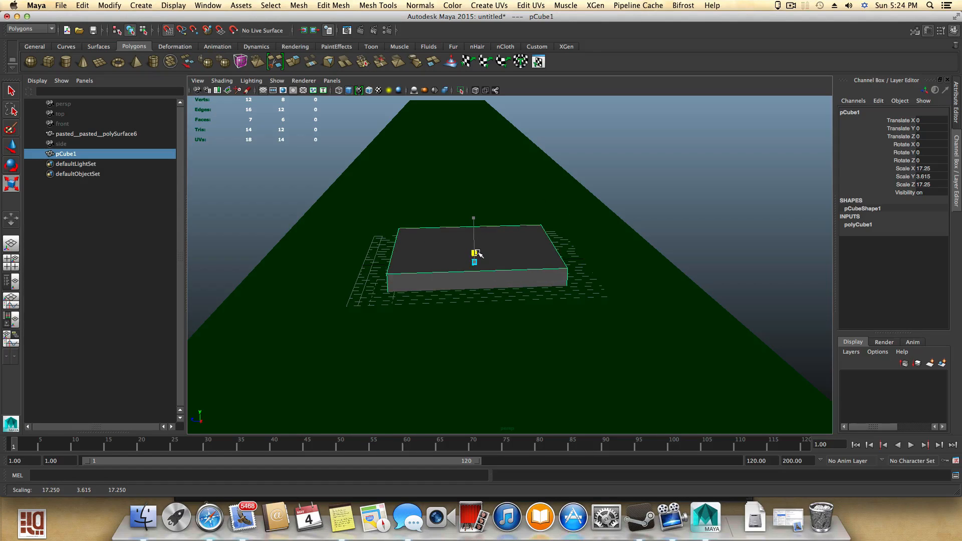
pyautogui.press('w')
pyautogui.moveTo(473, 220)
pyautogui.mouseDown()
pyautogui.moveTo(473, 178)
pyautogui.moveTo(474, 206)
pyautogui.mouseUp()
pyautogui.press('r')
pyautogui.keyDown('alt'); pyautogui.moveTo(469, 245); pyautogui.dragTo(434, 285); pyautogui.keyUp('alt')
# - Scale the slab to about 24 in X and Z and 1.4 in Y, then move it to about Y 6.8, Z -7.9
pyautogui.press('w')
pyautogui.press('e')
pyautogui.press('r')
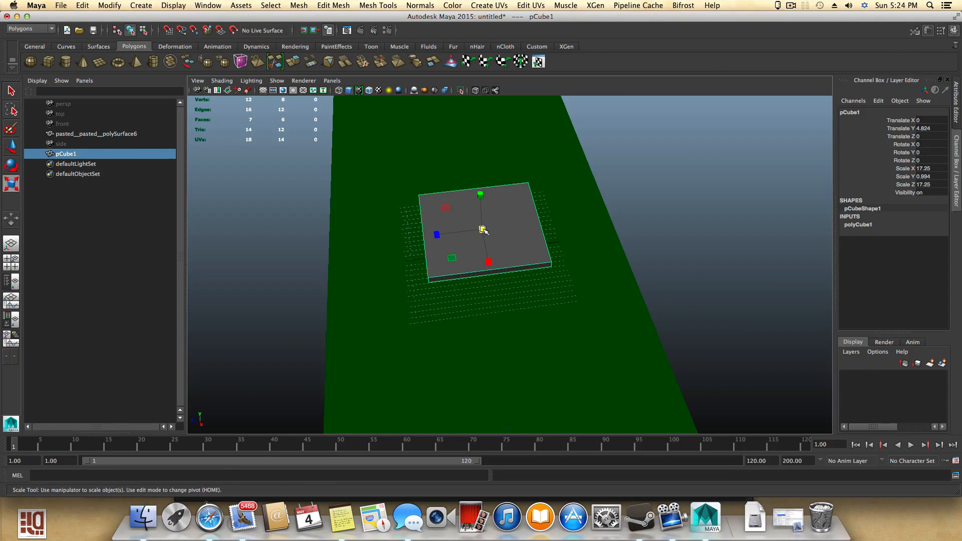
pyautogui.moveTo(483, 231); pyautogui.dragTo(516, 233)
pyautogui.keyDown('alt'); pyautogui.moveTo(559, 277); pyautogui.dragTo(532, 260); pyautogui.keyUp('alt')
pyautogui.press('w')
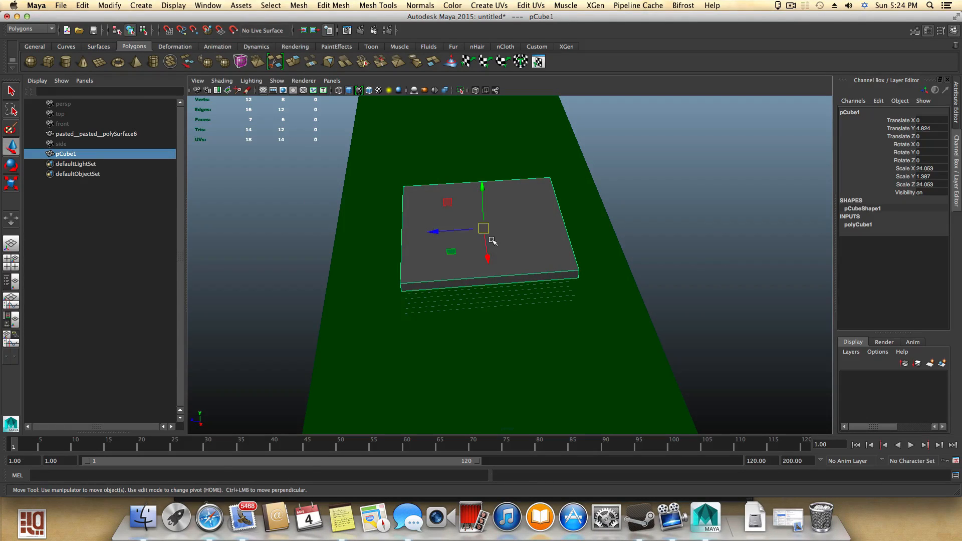
pyautogui.moveTo(432, 230); pyautogui.dragTo(484, 231)
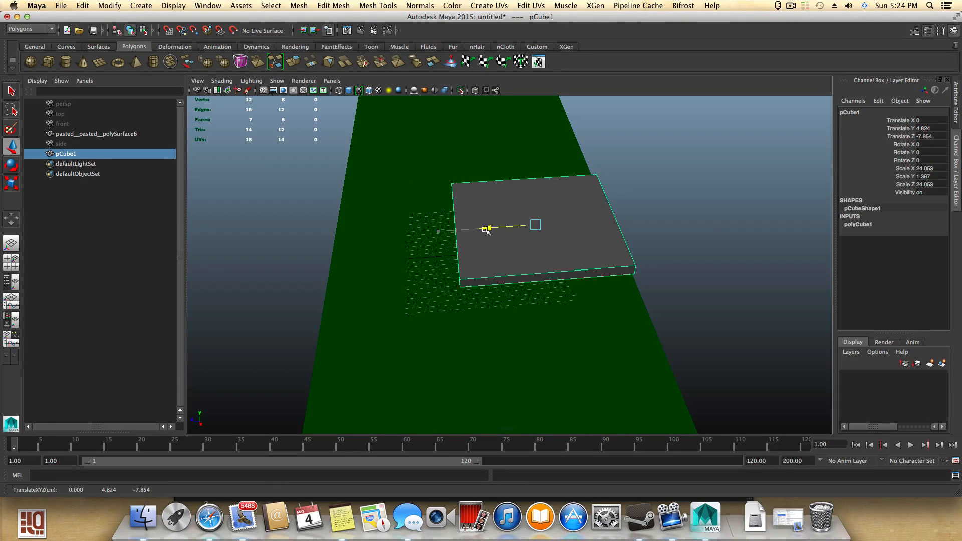
pyautogui.keyDown('alt'); pyautogui.moveTo(516, 280); pyautogui.dragTo(507, 224); pyautogui.keyUp('alt')
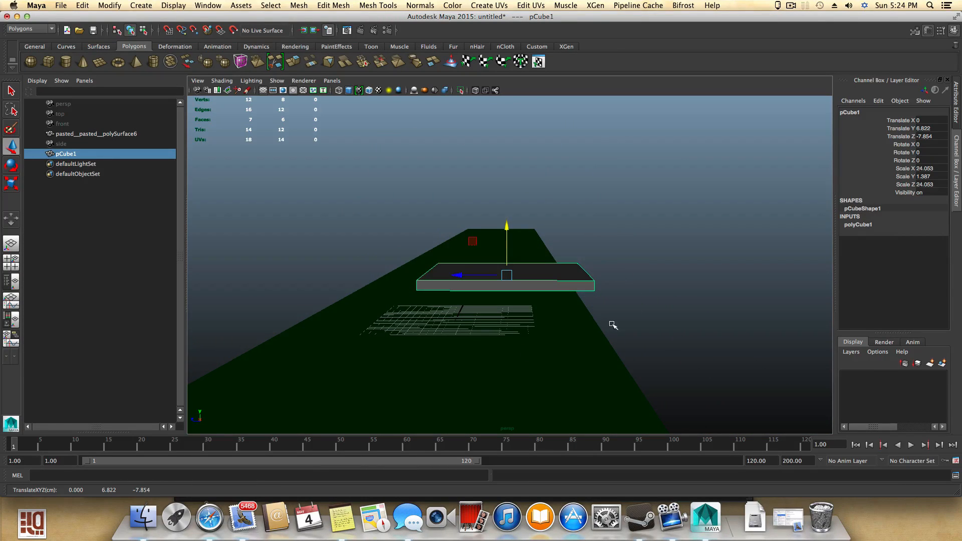
# - Nudge the seat slab slightly along Z to about -8.0
pyautogui.keyDown('alt'); pyautogui.moveTo(593, 341); pyautogui.dragTo(623, 333); pyautogui.keyUp('alt')
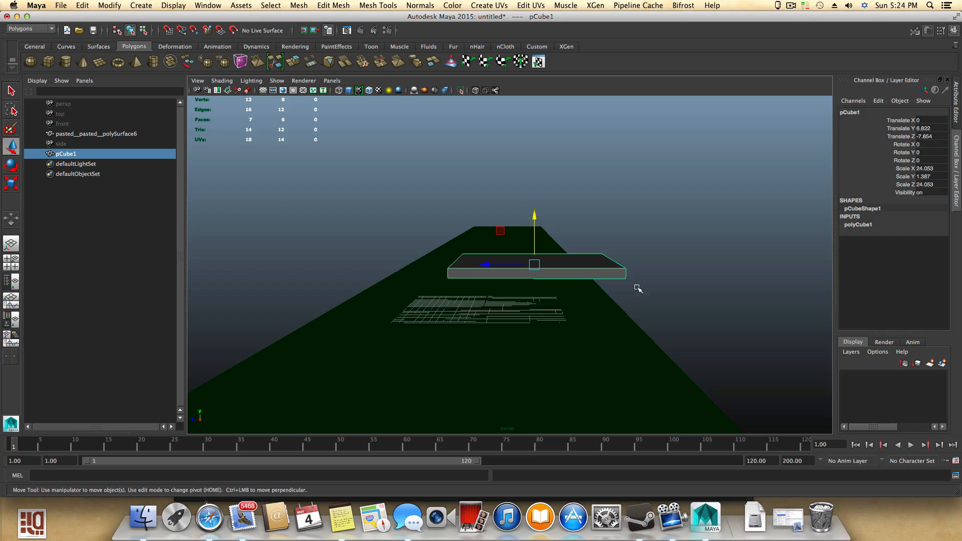
pyautogui.keyDown('alt'); pyautogui.moveTo(573, 306); pyautogui.dragTo(662, 361); pyautogui.keyUp('alt')
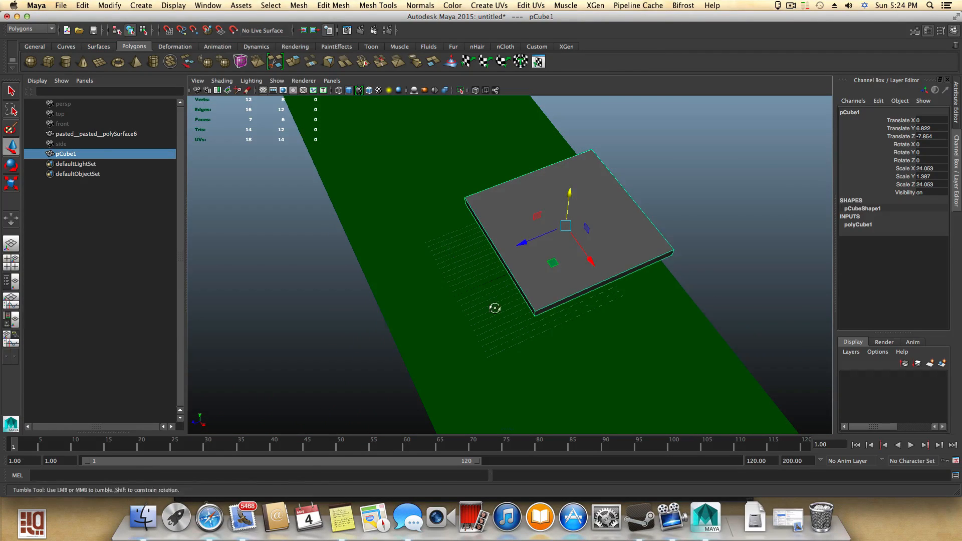
pyautogui.keyDown('alt'); pyautogui.moveTo(496, 307); pyautogui.dragTo(456, 271); pyautogui.keyUp('alt')
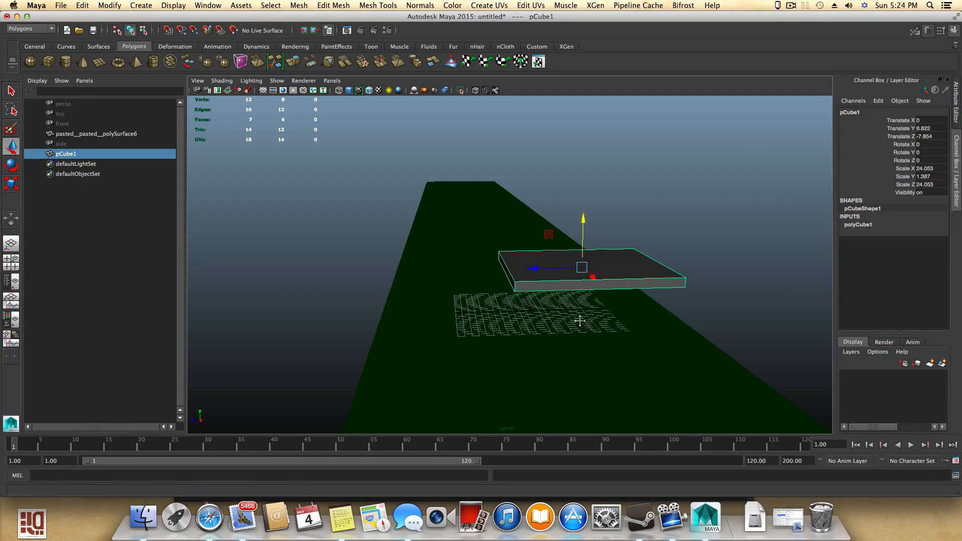
pyautogui.moveTo(576, 322)
pyautogui.keyDown('alt'); pyautogui.mouseDown()
pyautogui.moveTo(471, 311)
pyautogui.moveTo(463, 244)
pyautogui.moveTo(455, 271)
pyautogui.moveTo(516, 296)
pyautogui.moveTo(571, 294)
pyautogui.moveTo(580, 348)
pyautogui.moveTo(561, 334)
pyautogui.mouseUp(); pyautogui.keyUp('alt')
pyautogui.moveTo(483, 329); pyautogui.dragTo(487, 292)
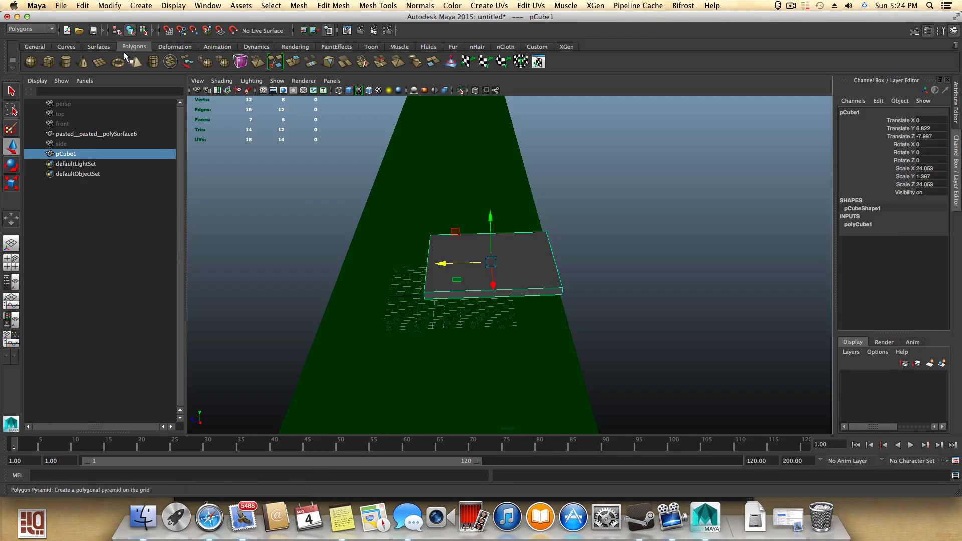
# - Save the scene as chairtest in the basketballARENA scenes folder
pyautogui.click(60, 6)
pyautogui.click(78, 56)
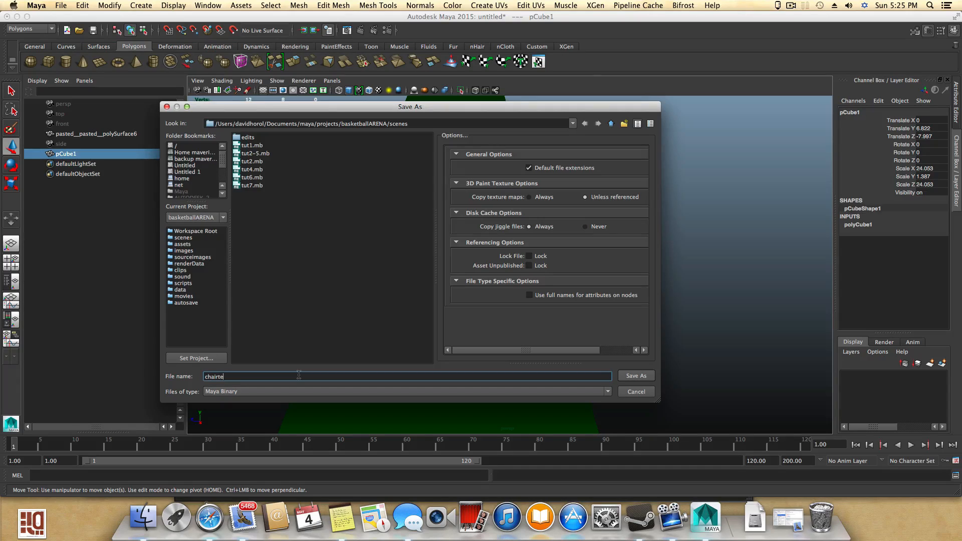
pyautogui.click(635, 377)
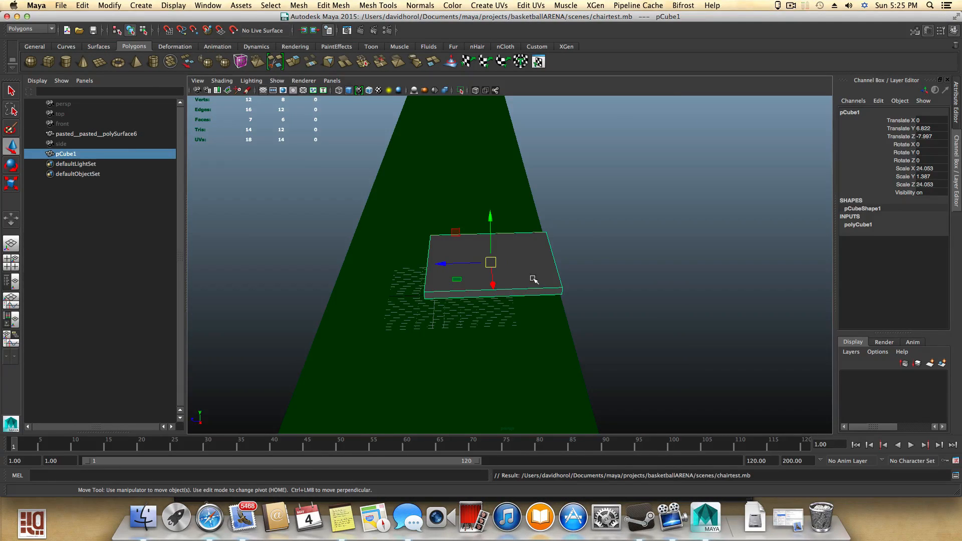
# - Copy the slab and open the tut7.mb arena scene
pyautogui.click(82, 6)
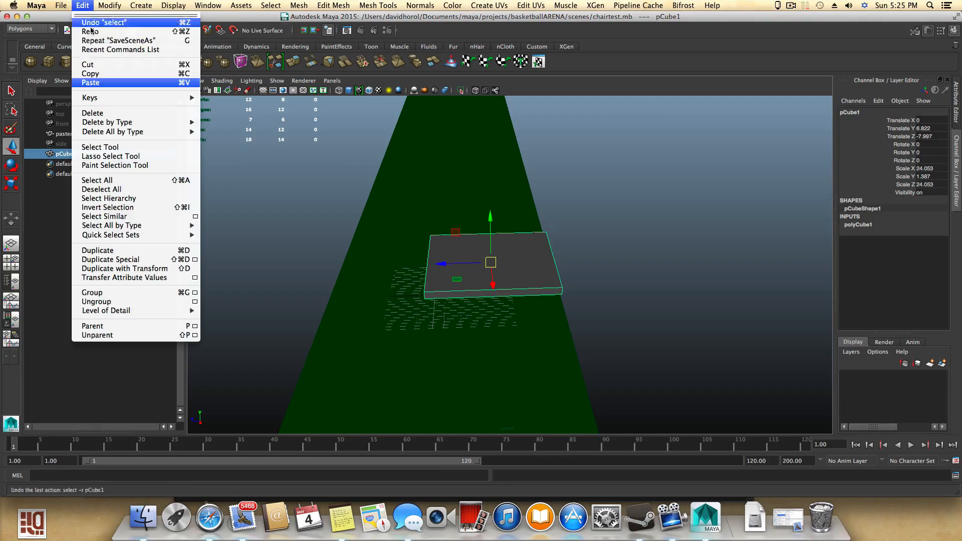
pyautogui.click(95, 75)
pyautogui.click(60, 6)
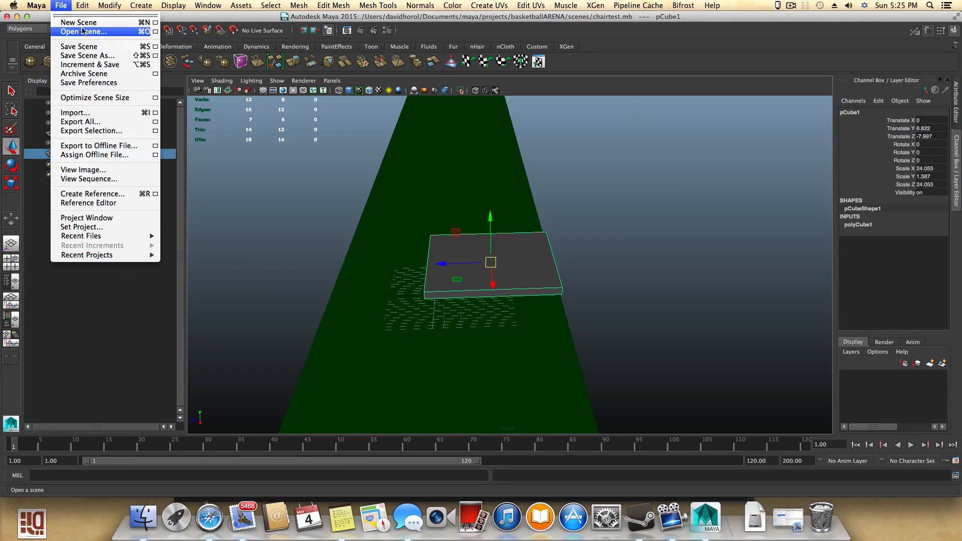
pyautogui.click(83, 31)
pyautogui.click(245, 193)
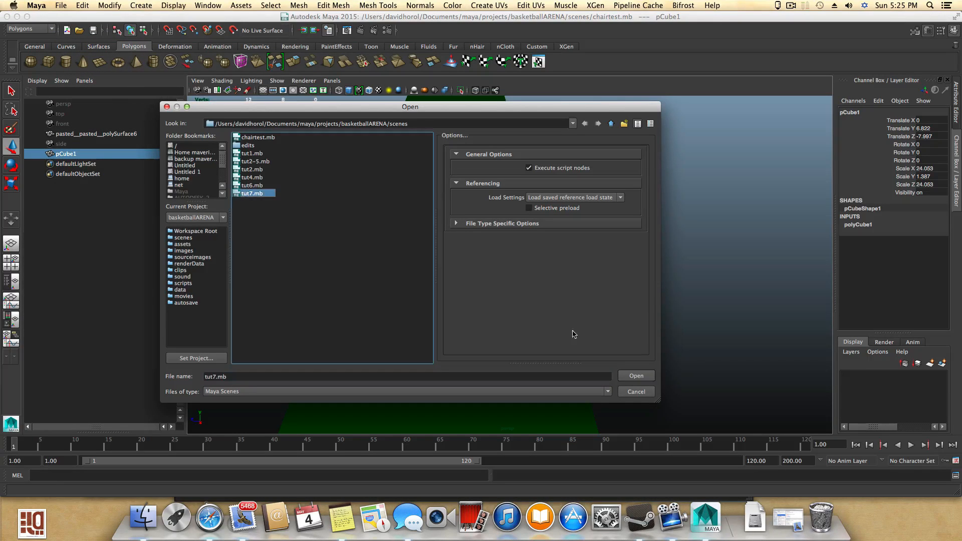
pyautogui.click(636, 376)
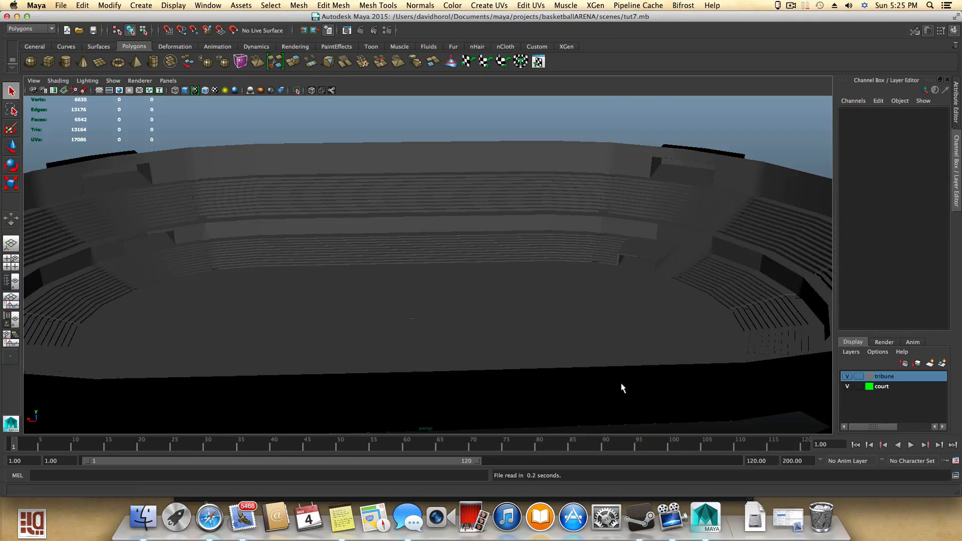
# - Paste the copied slab into the arena scene
pyautogui.keyDown('alt'); pyautogui.moveTo(421, 333); pyautogui.dragTo(466, 313); pyautogui.keyUp('alt')
pyautogui.click(85, 5)
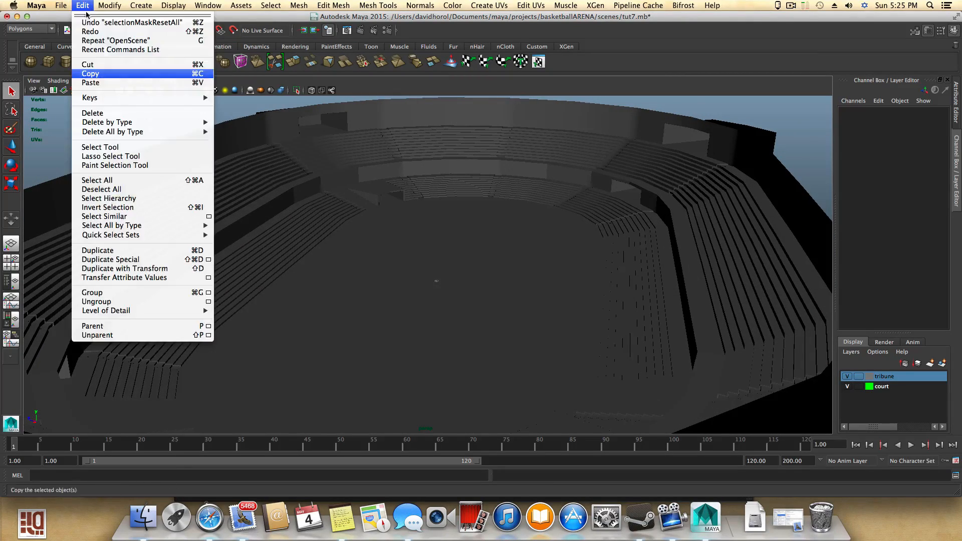
pyautogui.click(103, 83)
# - Select the pasted group and move it along Z to about -1216
pyautogui.keyDown('alt'); pyautogui.moveTo(385, 289); pyautogui.dragTo(516, 291); pyautogui.keyUp('alt')
pyautogui.keyDown('alt'); pyautogui.moveTo(298, 262); pyautogui.dragTo(748, 393, button='right'); pyautogui.keyUp('alt')
pyautogui.press('w')
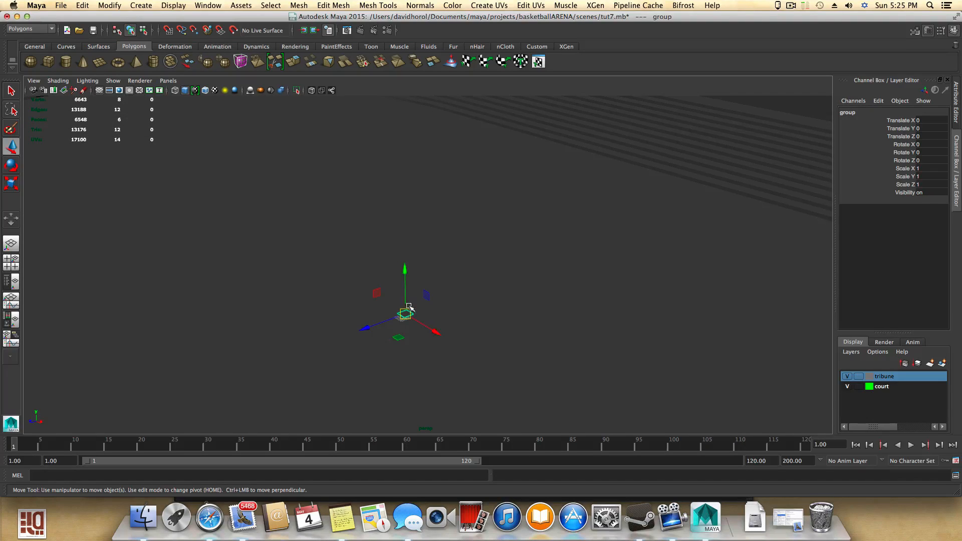
pyautogui.moveTo(369, 325); pyautogui.dragTo(407, 307)
pyautogui.keyDown('alt'); pyautogui.moveTo(408, 307); pyautogui.dragTo(451, 311, button='right'); pyautogui.keyUp('alt')
pyautogui.keyDown('alt'); pyautogui.moveTo(305, 279); pyautogui.dragTo(391, 315, button='right'); pyautogui.keyUp('alt')
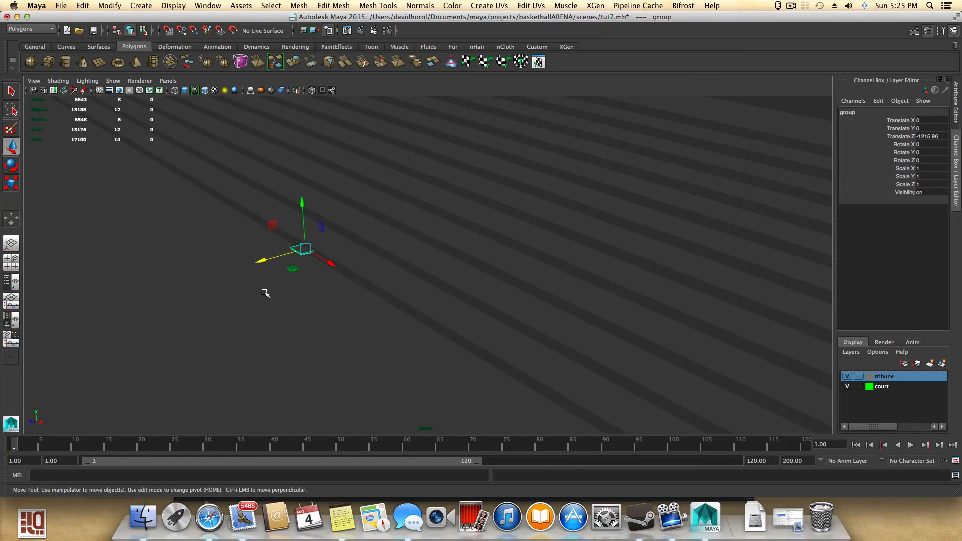
# - Move the pasted group to about Y 15.9 and Z -1251.6 near a seating row
pyautogui.press('f')
pyautogui.keyDown('alt'); pyautogui.moveTo(404, 338); pyautogui.dragTo(481, 318); pyautogui.keyUp('alt')
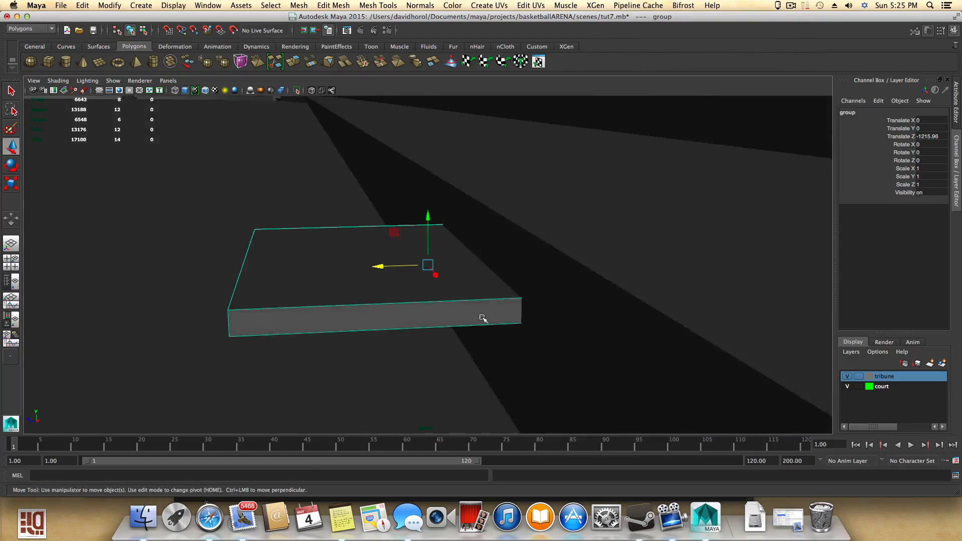
pyautogui.keyDown('alt'); pyautogui.moveTo(481, 318); pyautogui.dragTo(301, 273, button='right'); pyautogui.keyUp('alt')
pyautogui.keyDown('alt'); pyautogui.moveTo(383, 285); pyautogui.dragTo(323, 342, button='middle'); pyautogui.keyUp('alt')
pyautogui.keyDown('alt'); pyautogui.moveTo(322, 342); pyautogui.dragTo(377, 237); pyautogui.keyUp('alt')
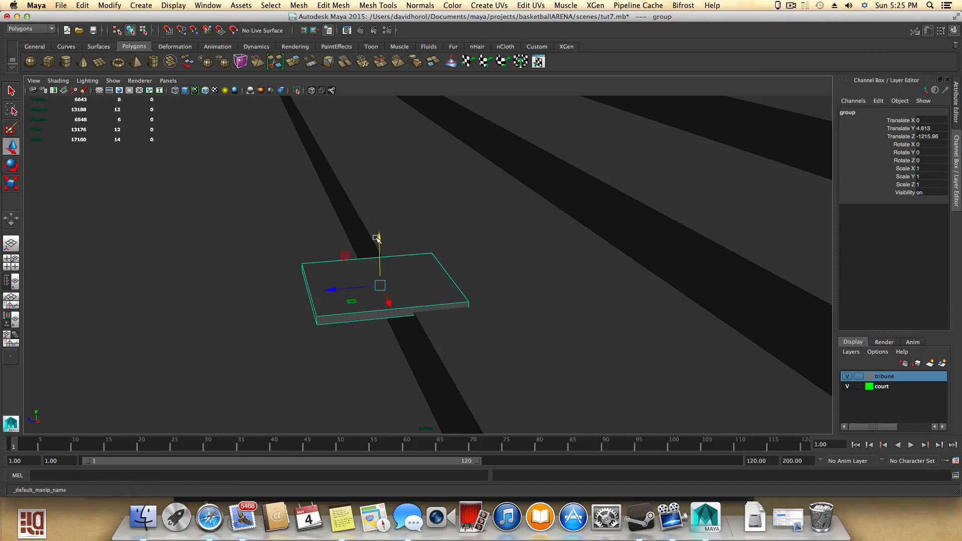
pyautogui.moveTo(342, 291); pyautogui.dragTo(276, 360)
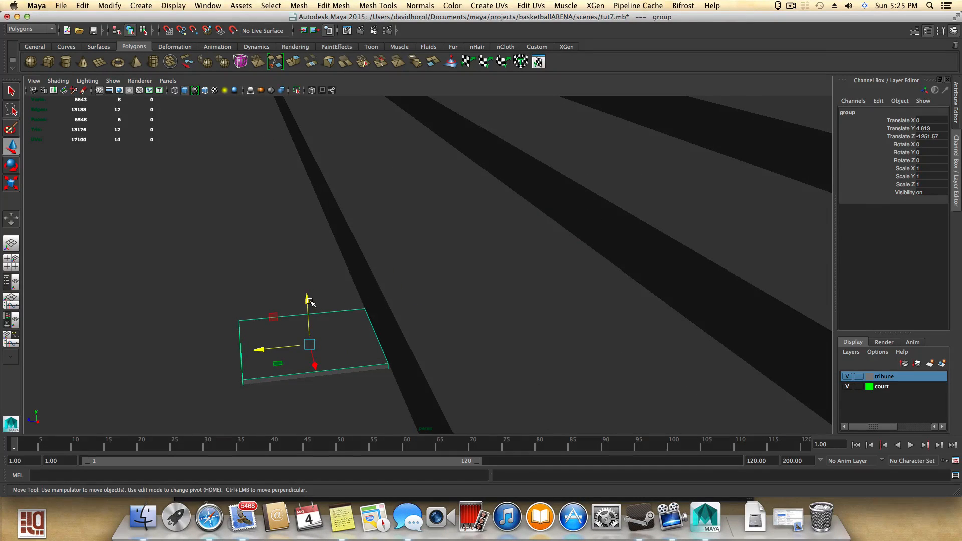
pyautogui.moveTo(309, 301); pyautogui.dragTo(307, 244)
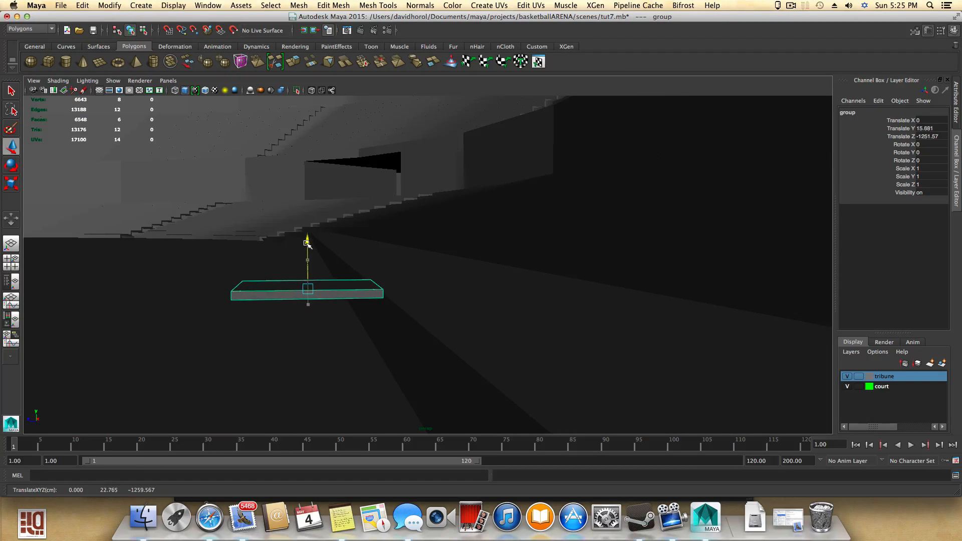
pyautogui.click(794, 5)
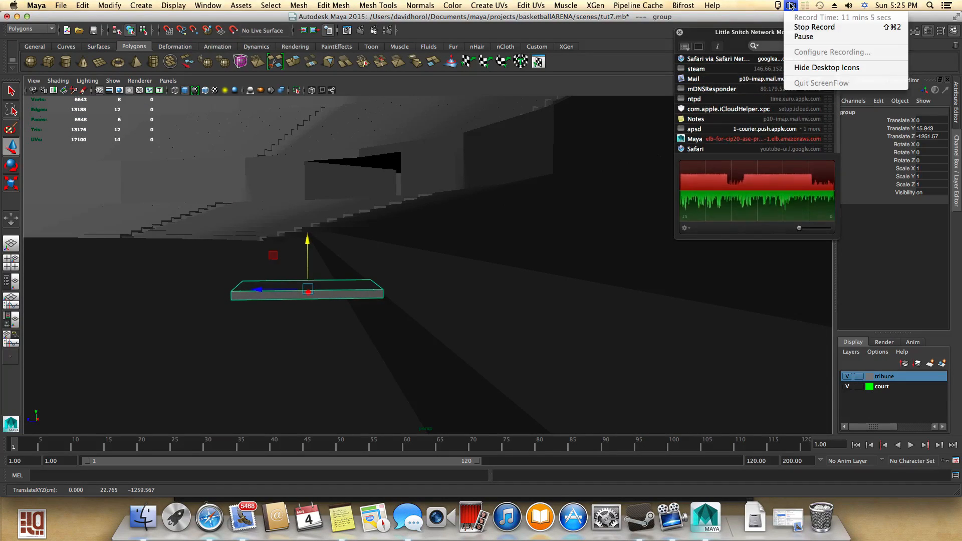
pyautogui.click(817, 34)
# - Raise the group to about Y 18.2 so it sits on the seating step
pyautogui.keyDown('alt'); pyautogui.moveTo(355, 286); pyautogui.dragTo(376, 269); pyautogui.keyUp('alt')
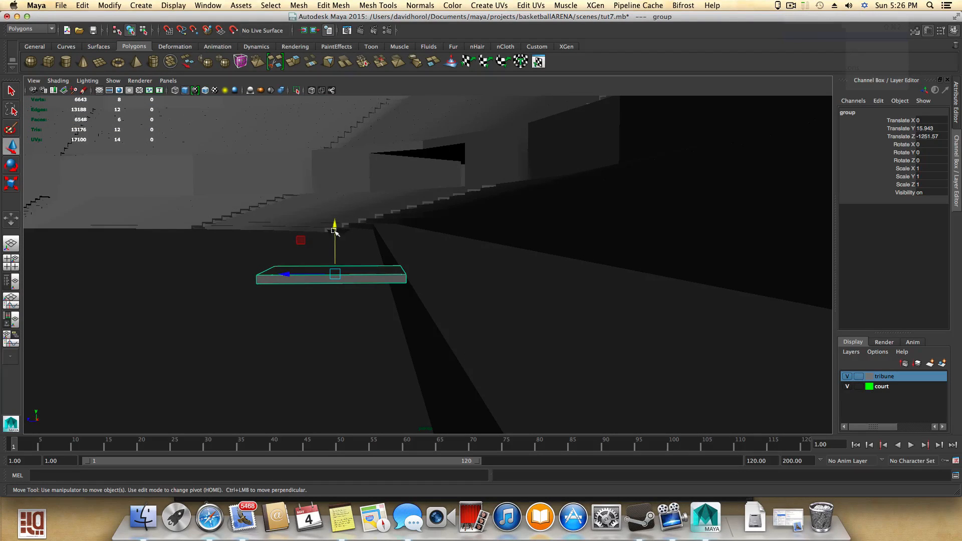
pyautogui.moveTo(334, 227)
pyautogui.mouseDown()
pyautogui.moveTo(369, 247)
pyautogui.moveTo(393, 241)
pyautogui.moveTo(326, 232)
pyautogui.moveTo(339, 224)
pyautogui.moveTo(330, 228)
pyautogui.moveTo(335, 234)
pyautogui.moveTo(334, 214)
pyautogui.mouseUp()
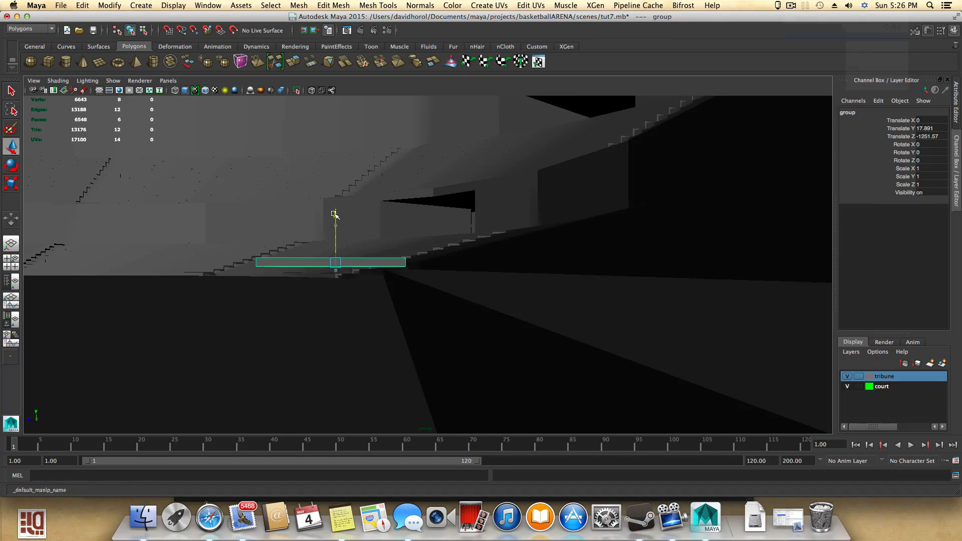
pyautogui.keyDown('alt'); pyautogui.moveTo(345, 252); pyautogui.dragTo(387, 275); pyautogui.keyUp('alt')
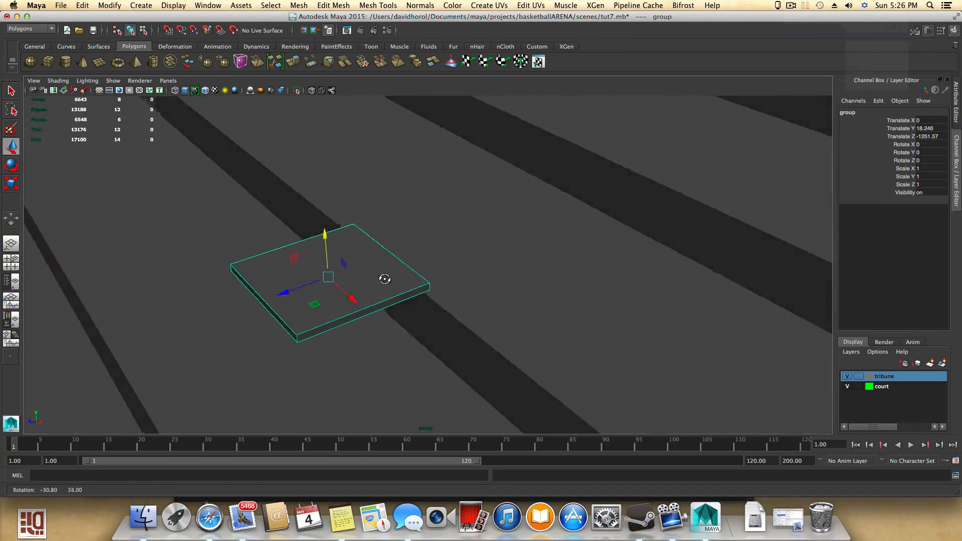
# - Duplicate the seat group and move the copy about 27.8 units along X
pyautogui.keyDown('alt'); pyautogui.moveTo(256, 344); pyautogui.dragTo(376, 300); pyautogui.keyUp('alt')
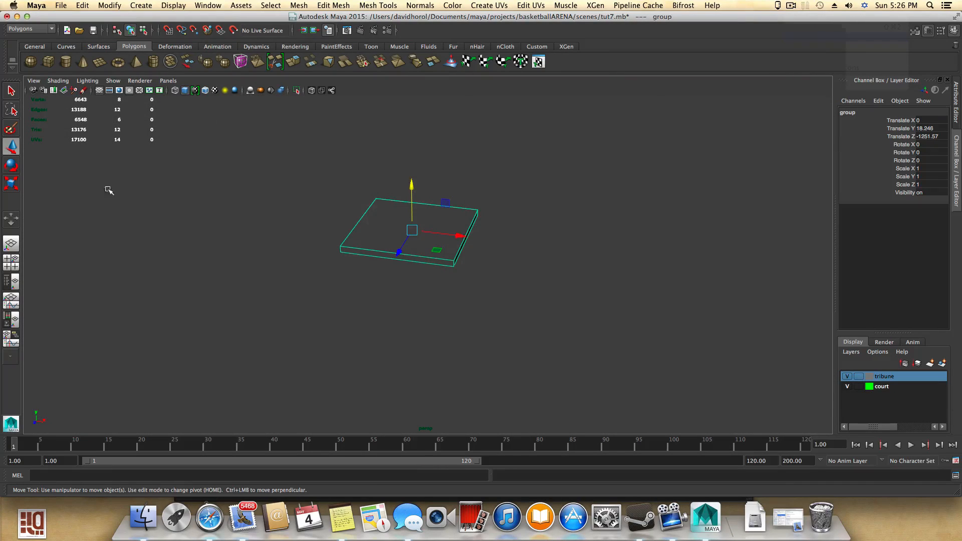
pyautogui.scroll(-8, 569, 335)
pyautogui.keyDown('alt'); pyautogui.moveTo(537, 340); pyautogui.dragTo(448, 323); pyautogui.keyUp('alt')
pyautogui.keyDown('alt'); pyautogui.moveTo(424, 314); pyautogui.dragTo(719, 412, button='right'); pyautogui.keyUp('alt')
pyautogui.keyDown('alt'); pyautogui.moveTo(525, 321); pyautogui.dragTo(589, 335); pyautogui.keyUp('alt')
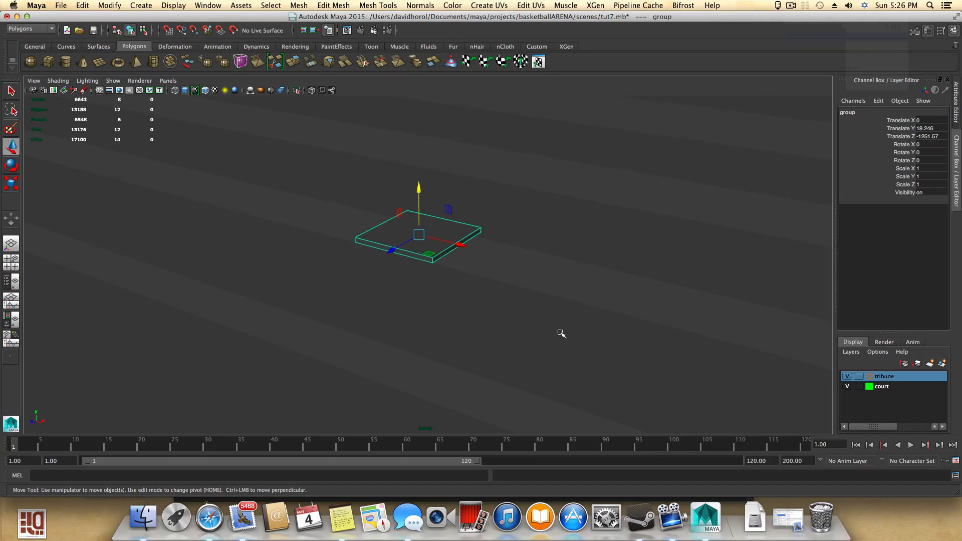
pyautogui.hotkey('ctrl', 'd')
pyautogui.moveTo(460, 245); pyautogui.dragTo(559, 275)
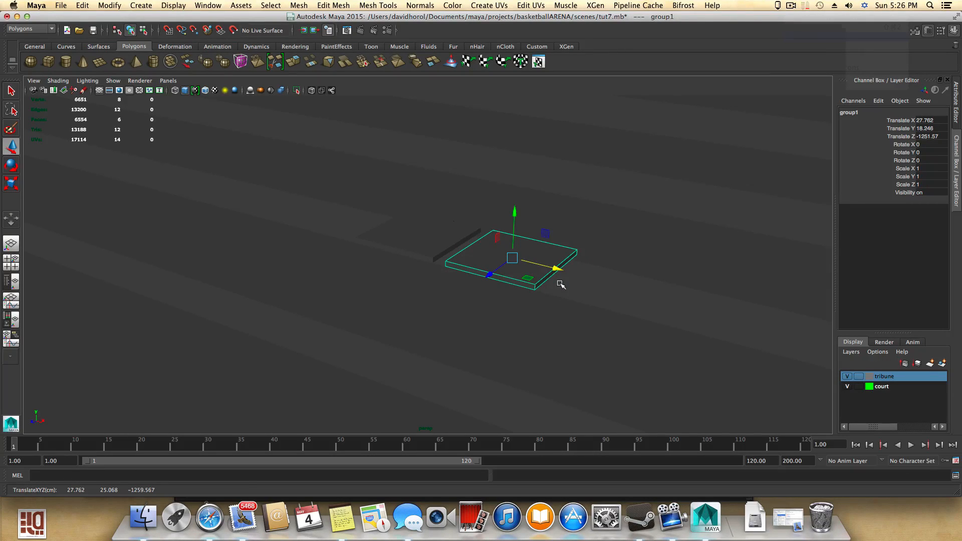
# - Repeat the duplicate with transform six times to make a row of evenly spaced seats
pyautogui.hotkey('shift', 'd')
pyautogui.hotkey('shift', 'd')
pyautogui.hotkey('shift', 'd')
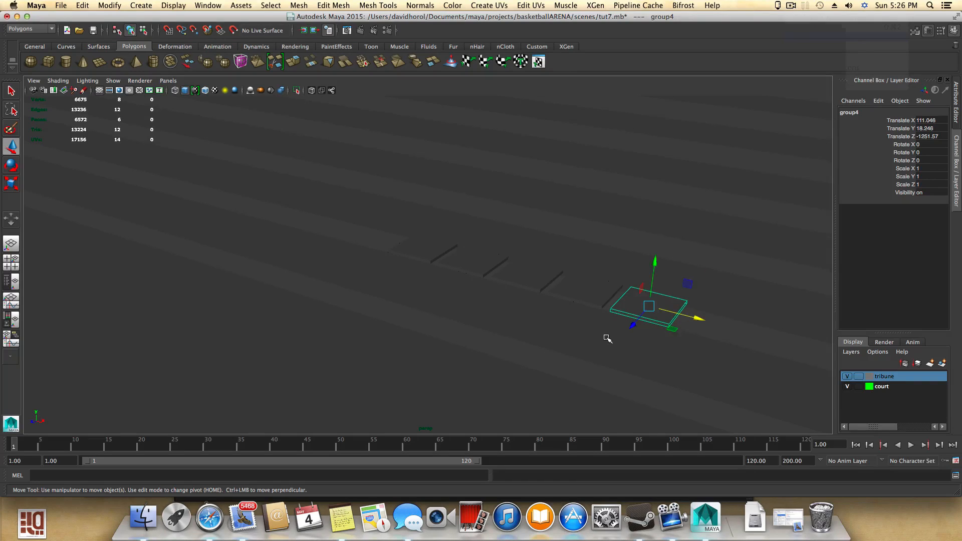
pyautogui.hotkey('shift', 'd')
pyautogui.hotkey('shift', 'd')
pyautogui.hotkey('shift', 'd')
# - Select all eight seat slabs in the row and duplicate them
pyautogui.keyDown('alt'); pyautogui.moveTo(635, 345); pyautogui.dragTo(603, 328); pyautogui.keyUp('alt')
pyautogui.keyDown('alt'); pyautogui.moveTo(603, 328); pyautogui.dragTo(519, 366, button='middle'); pyautogui.keyUp('alt')
pyautogui.moveTo(286, 290); pyautogui.dragTo(786, 325)
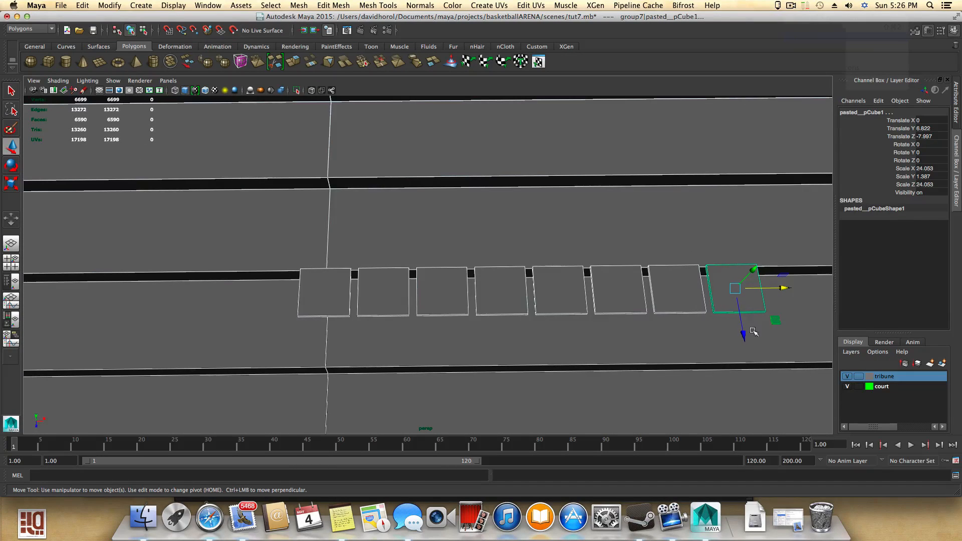
pyautogui.keyDown('ctrl'); pyautogui.moveTo(628, 405); pyautogui.dragTo(556, 268); pyautogui.keyUp('ctrl')
pyautogui.hotkey('ctrl', 'd')
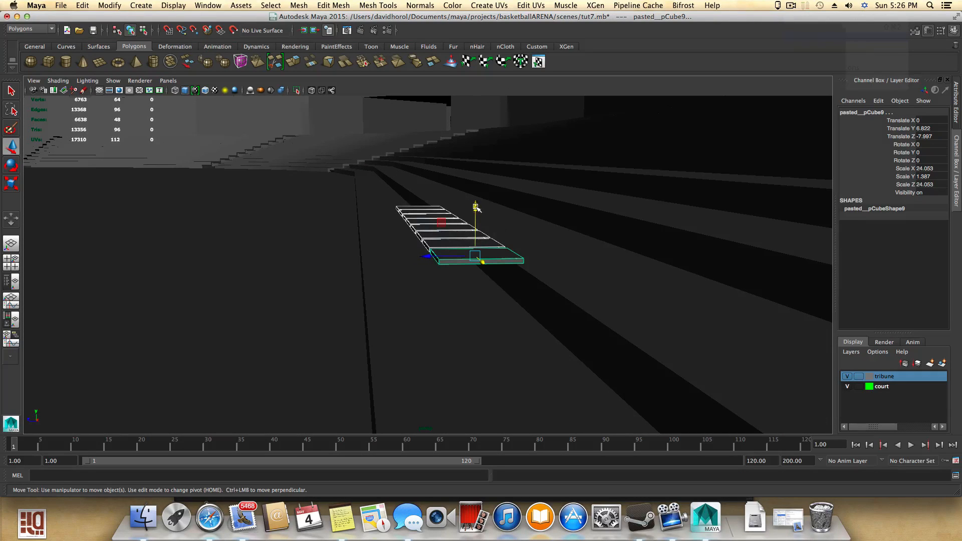
# - Move the duplicated slabs to about Y -4.0 and Z 37.7 onto the next row
pyautogui.moveTo(476, 207); pyautogui.dragTo(477, 245)
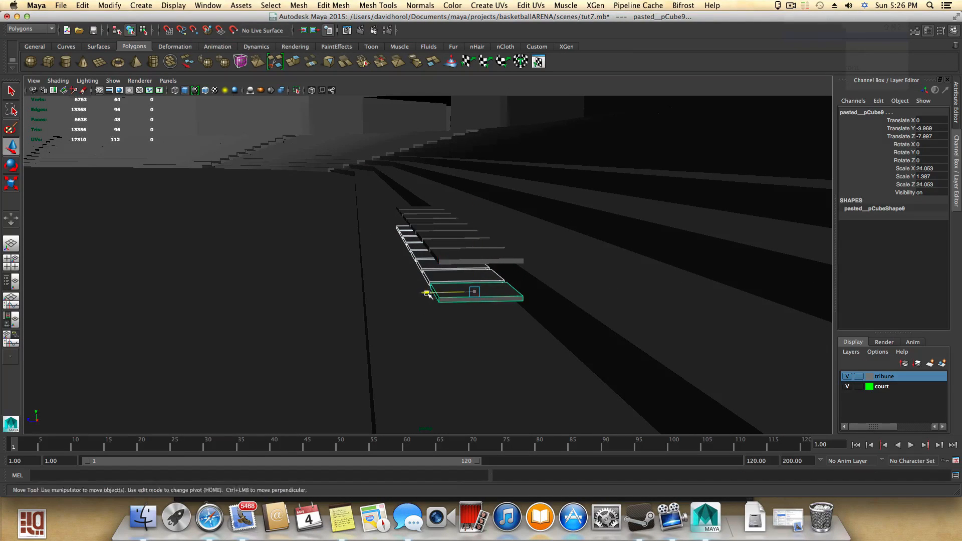
pyautogui.moveTo(427, 293); pyautogui.dragTo(316, 305)
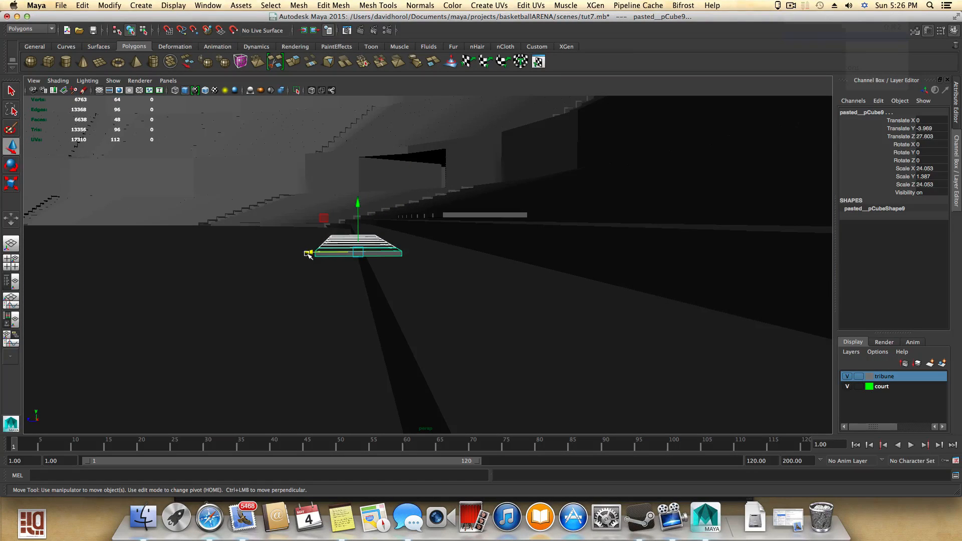
pyautogui.moveTo(308, 254); pyautogui.dragTo(292, 276)
pyautogui.keyDown('alt'); pyautogui.moveTo(370, 243); pyautogui.dragTo(512, 284); pyautogui.keyUp('alt')
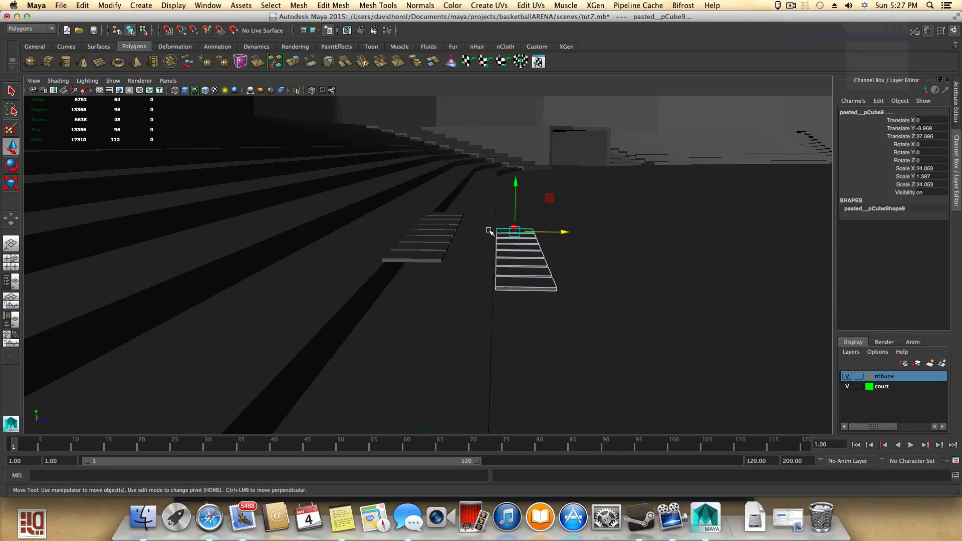
pyautogui.keyDown('alt'); pyautogui.moveTo(557, 280); pyautogui.dragTo(403, 322); pyautogui.keyUp('alt')
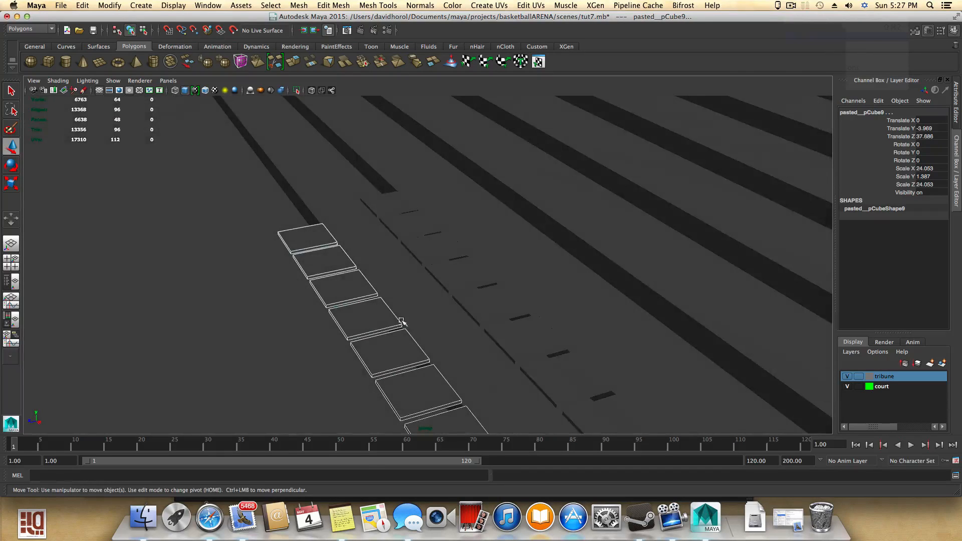
# - Open the chairtest.mb scene from the project's scenes folder without saving changes to the current scene
pyautogui.click(61, 5)
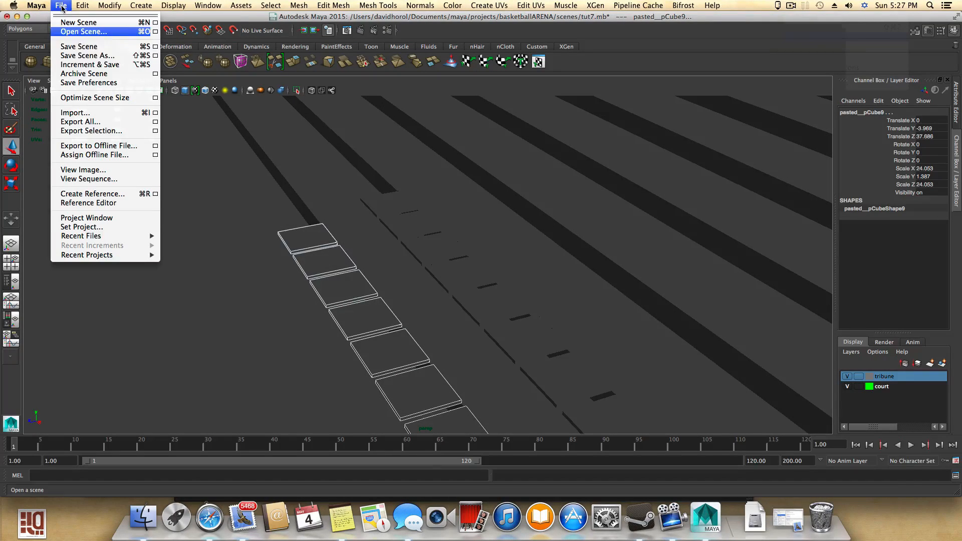
pyautogui.click(83, 31)
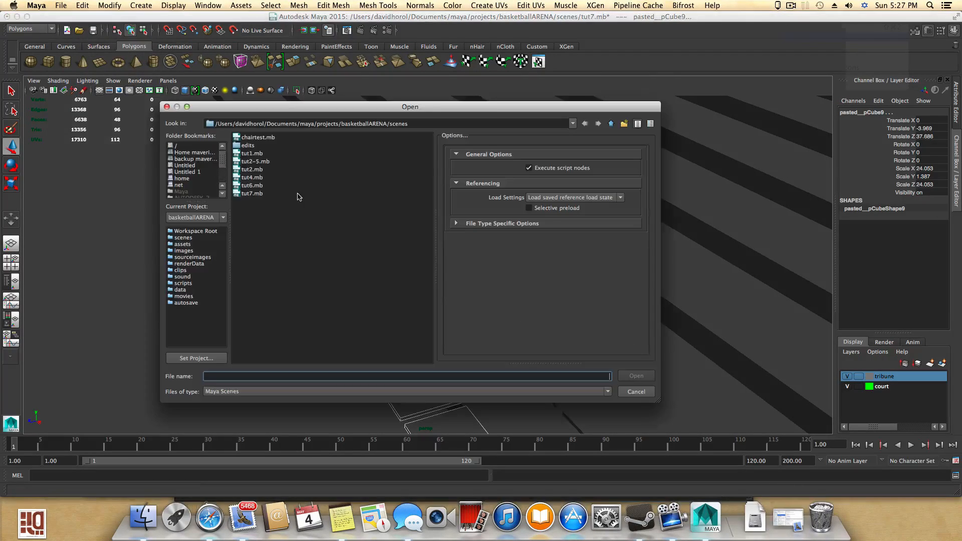
pyautogui.click(247, 139)
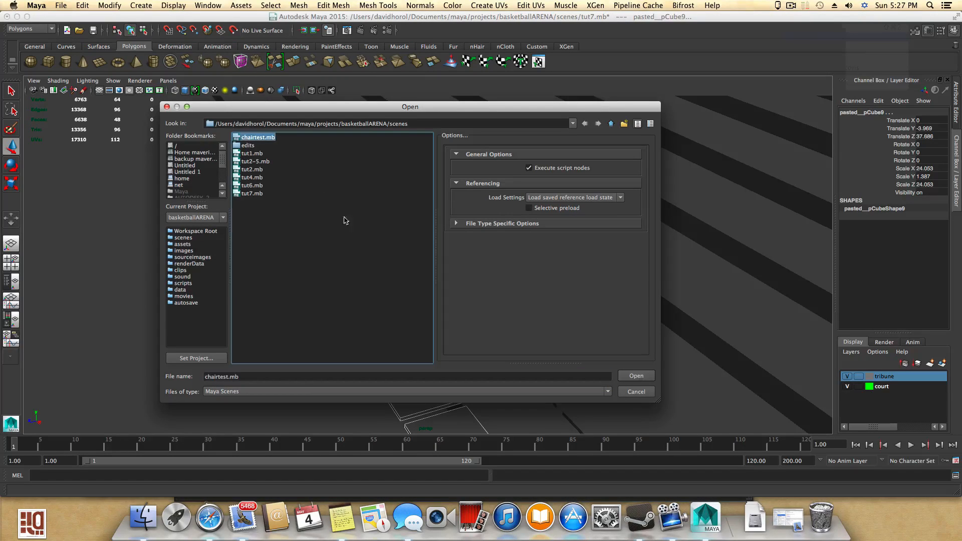
pyautogui.click(635, 376)
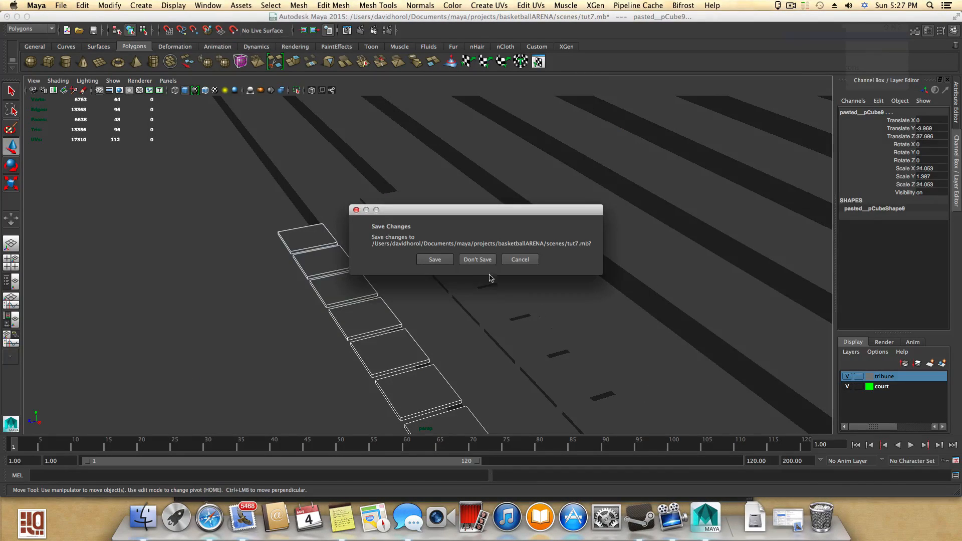
pyautogui.click(477, 259)
# - Put the large floor surface into a new display layer and hide that layer
pyautogui.keyDown('alt'); pyautogui.moveTo(517, 365); pyautogui.dragTo(475, 326); pyautogui.keyUp('alt')
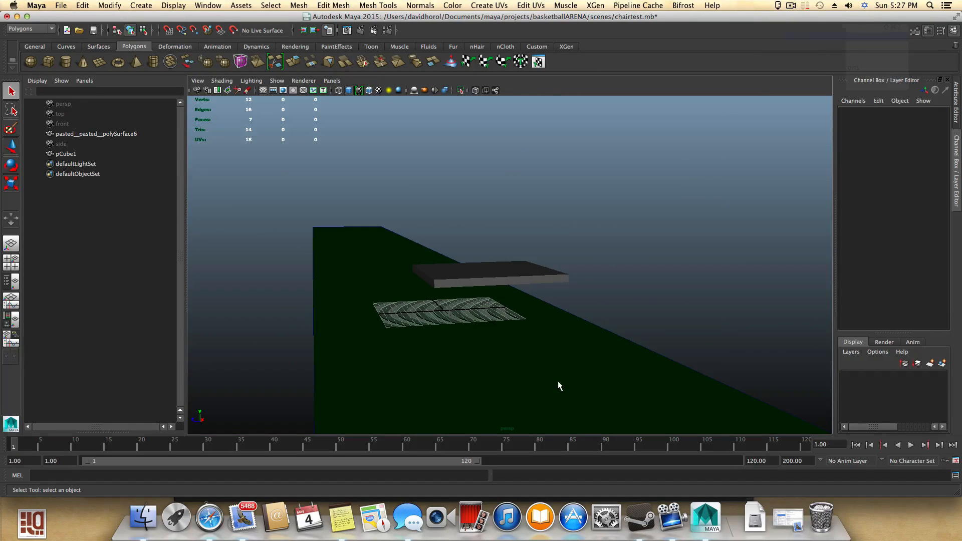
pyautogui.click(534, 410)
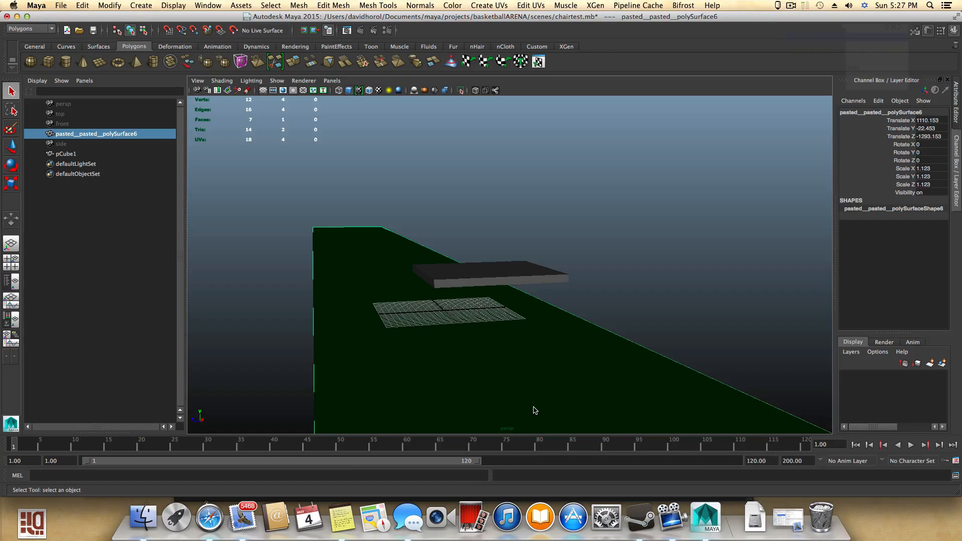
pyautogui.click(938, 364)
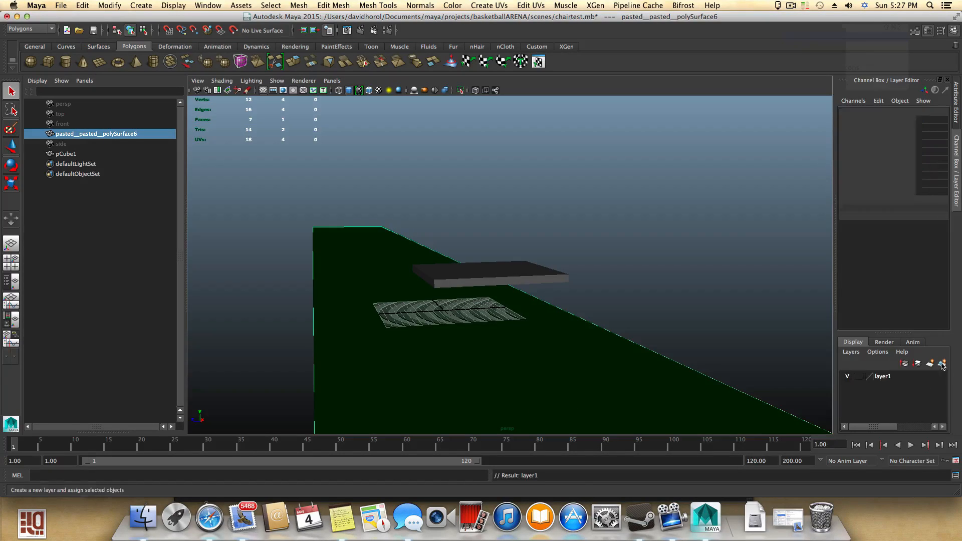
pyautogui.click(847, 377)
# - Select the seat slab, switch to edge mode and split it with an edge ring through its middle
pyautogui.click(461, 271)
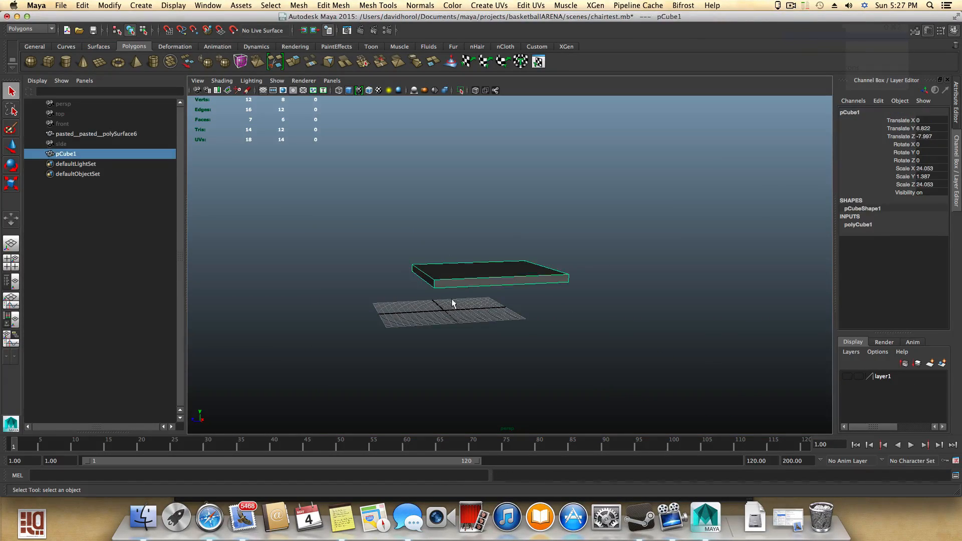
pyautogui.keyDown('alt'); pyautogui.moveTo(455, 305); pyautogui.dragTo(530, 299); pyautogui.keyUp('alt')
pyautogui.keyDown('alt'); pyautogui.moveTo(530, 299); pyautogui.dragTo(589, 297, button='right'); pyautogui.keyUp('alt')
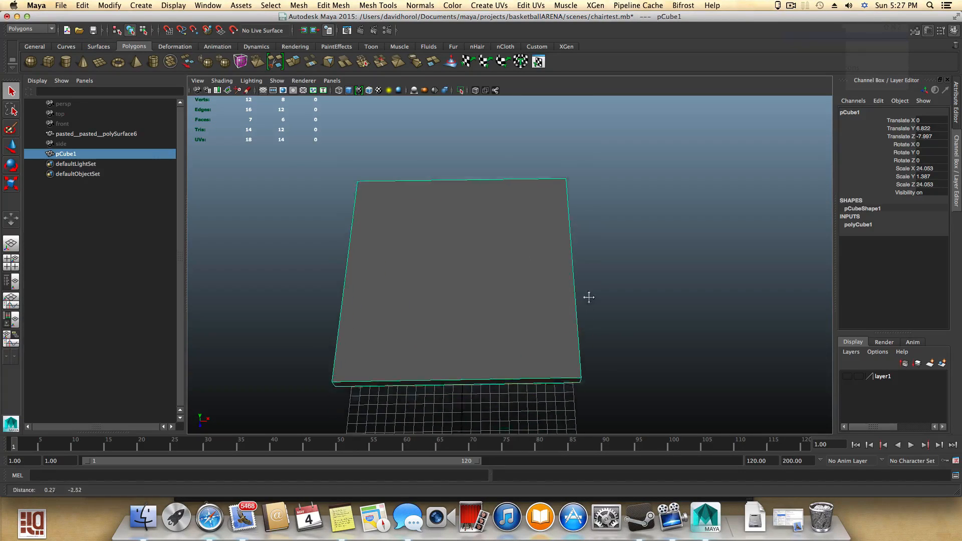
pyautogui.keyDown('alt'); pyautogui.moveTo(589, 298); pyautogui.dragTo(489, 278); pyautogui.keyUp('alt')
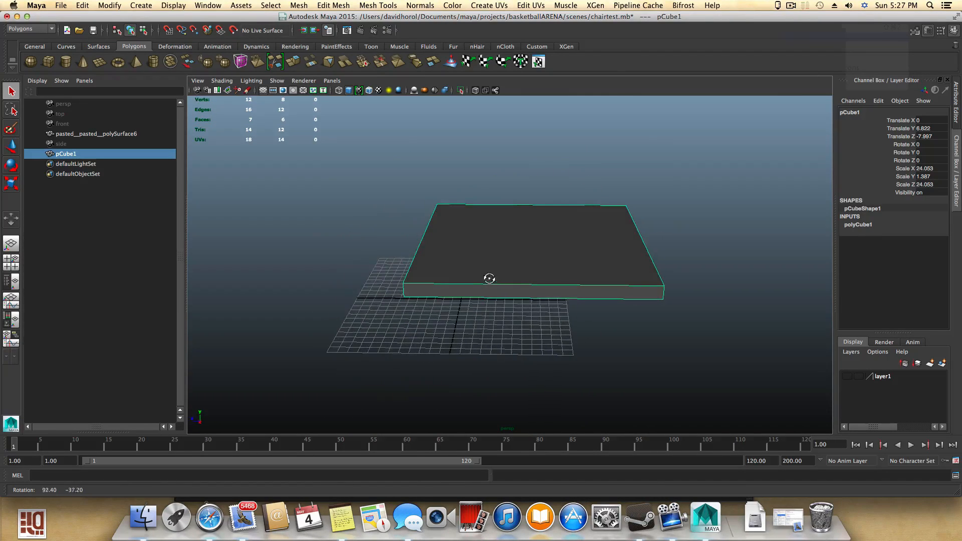
pyautogui.rightClick(522, 275)
pyautogui.click(524, 252)
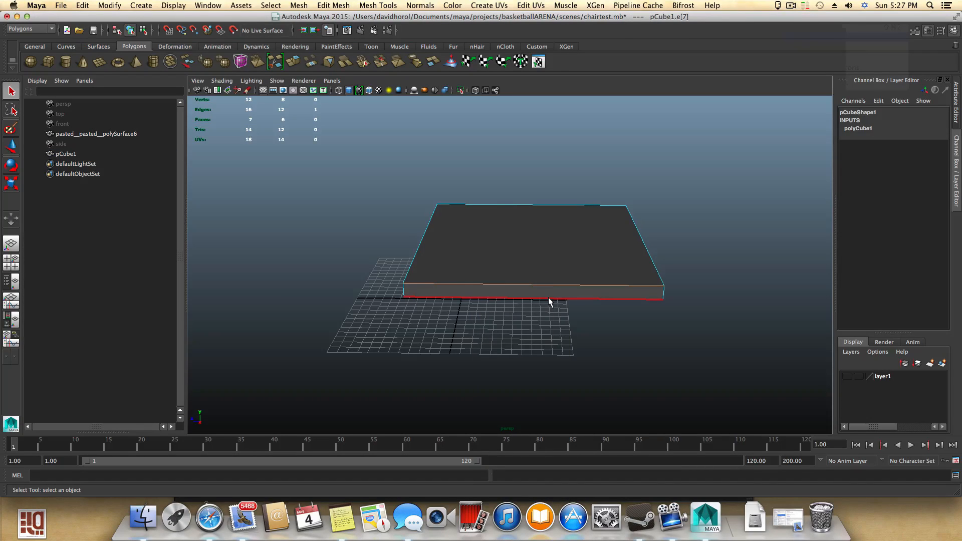
pyautogui.click(540, 284)
pyautogui.keyDown('alt'); pyautogui.moveTo(505, 283); pyautogui.dragTo(521, 285); pyautogui.keyUp('alt')
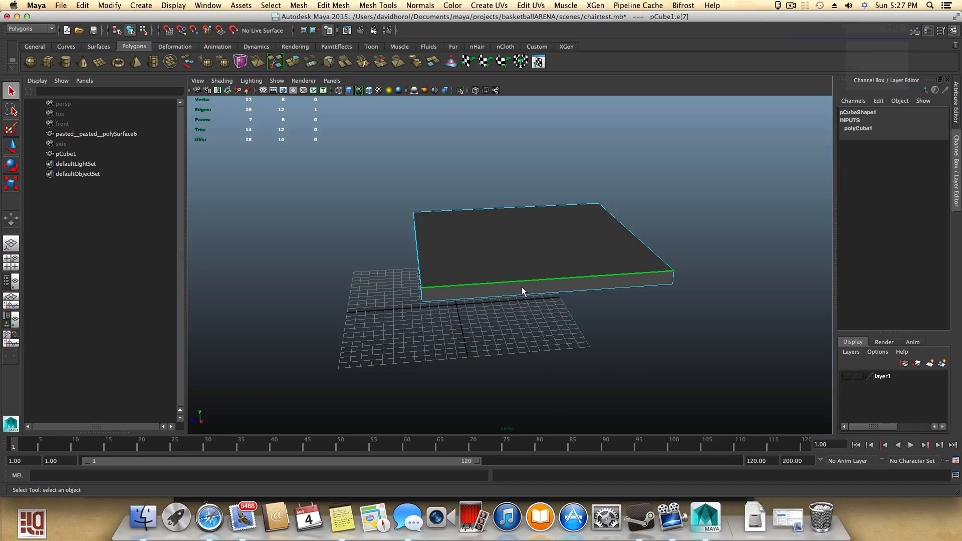
pyautogui.keyDown('ctrl'); pyautogui.rightClick(530, 277); pyautogui.keyUp('ctrl')
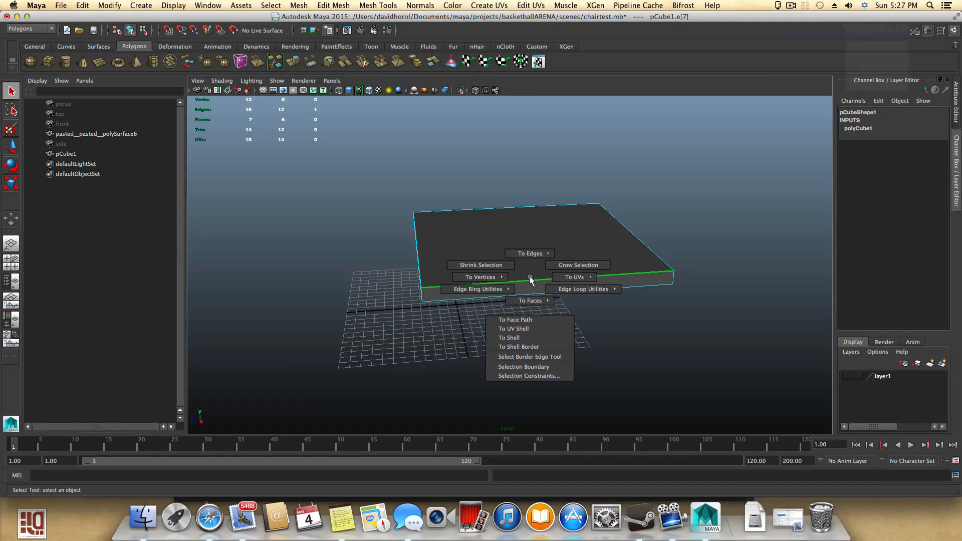
pyautogui.moveTo(501, 289)
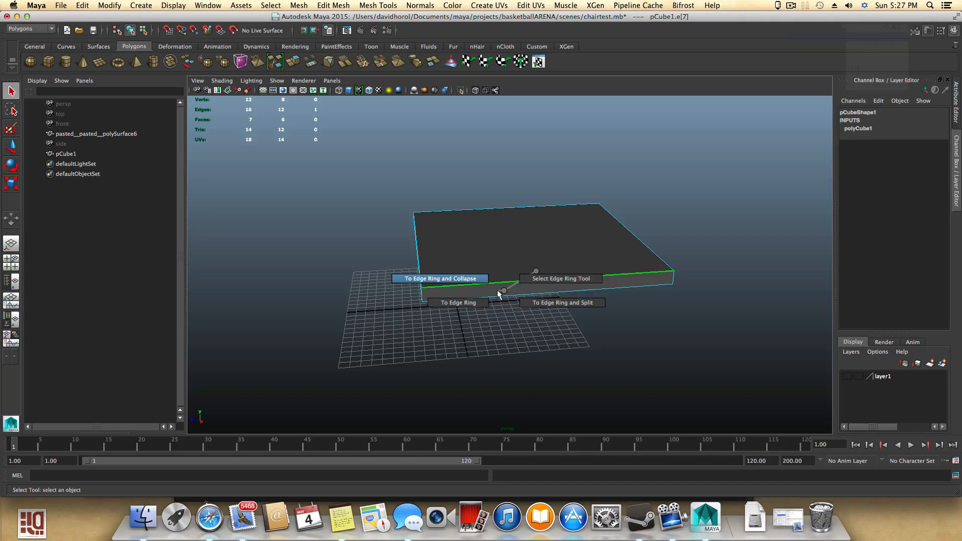
pyautogui.click(540, 302)
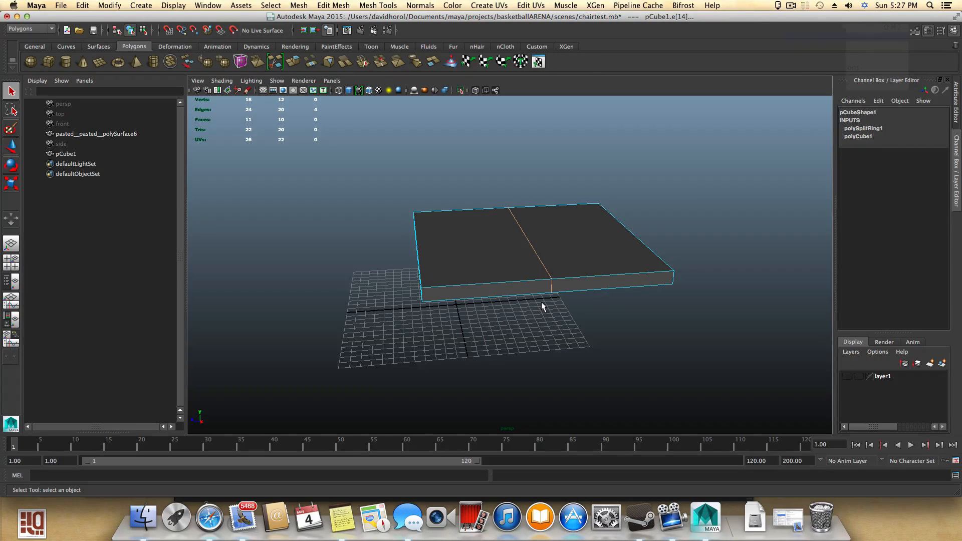
# - Repeat the edge ring split across the slab's other direction
pyautogui.keyDown('alt'); pyautogui.moveTo(515, 256); pyautogui.dragTo(505, 302); pyautogui.keyUp('alt')
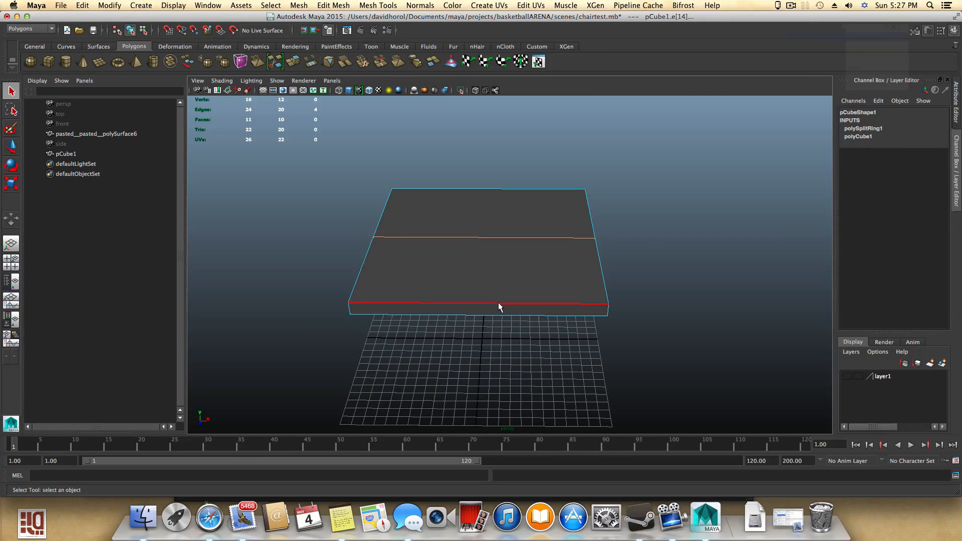
pyautogui.click(499, 304)
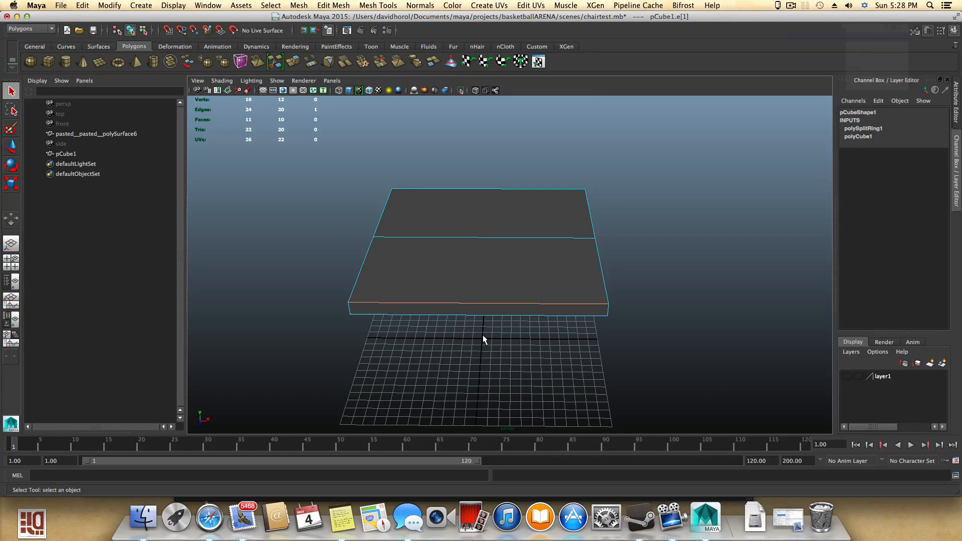
pyautogui.press('g')
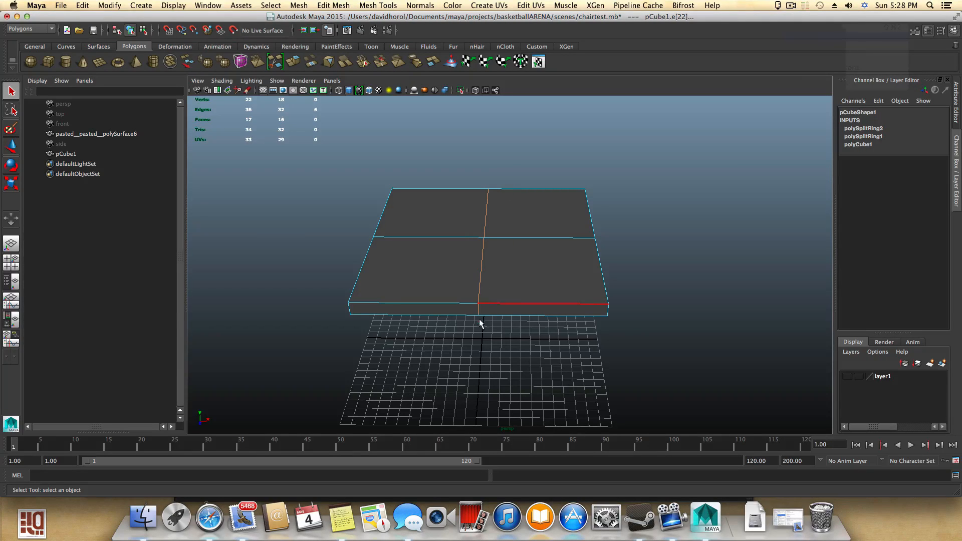
# - Add four more edge ring splits so the slab is divided into a four-by-four grid
pyautogui.keyDown('alt'); pyautogui.moveTo(514, 249); pyautogui.dragTo(403, 245); pyautogui.keyUp('alt')
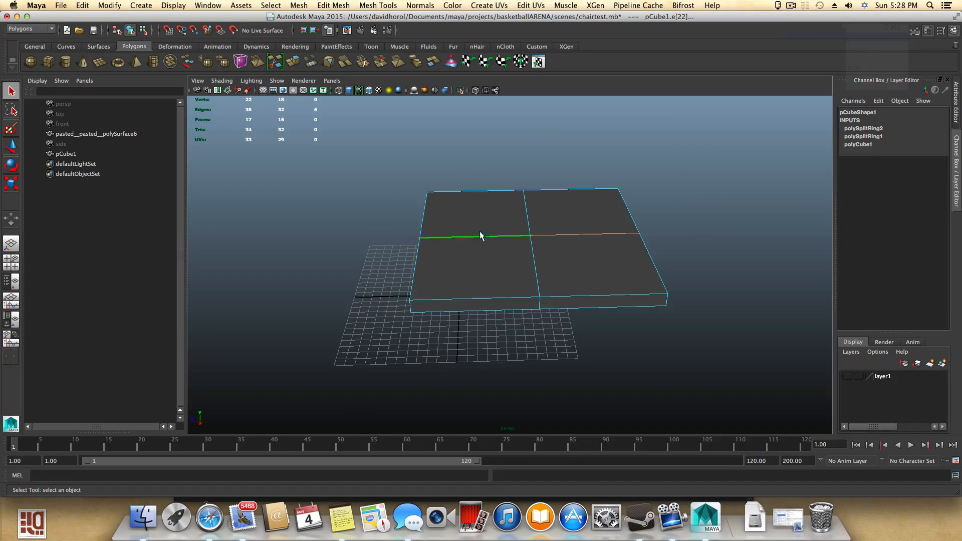
pyautogui.keyDown('alt'); pyautogui.moveTo(550, 265); pyautogui.dragTo(557, 265); pyautogui.keyUp('alt')
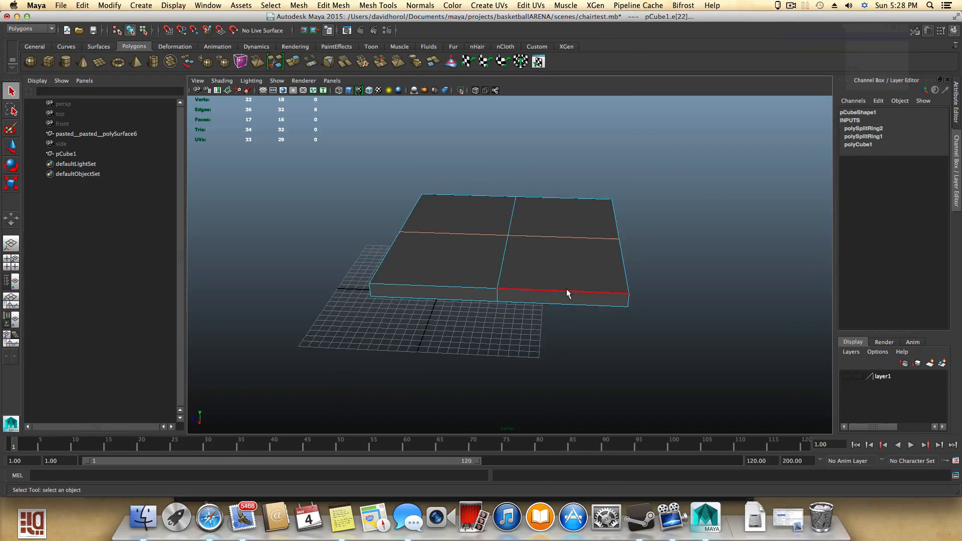
pyautogui.click(570, 293)
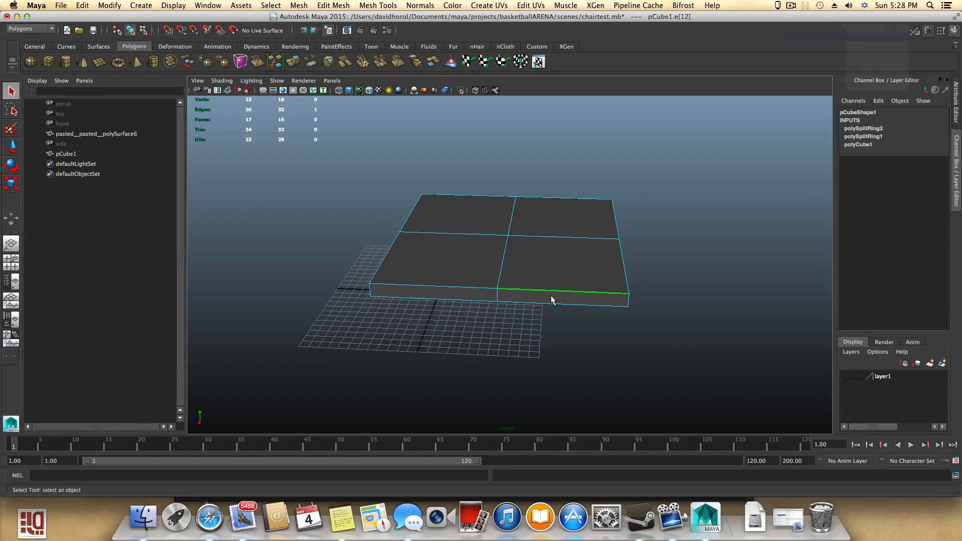
pyautogui.click(563, 293)
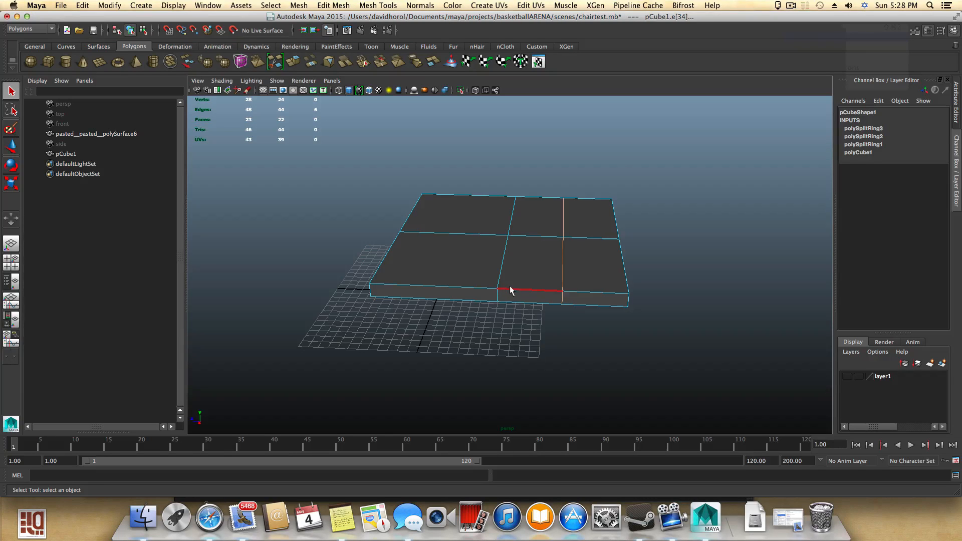
pyautogui.click(451, 287)
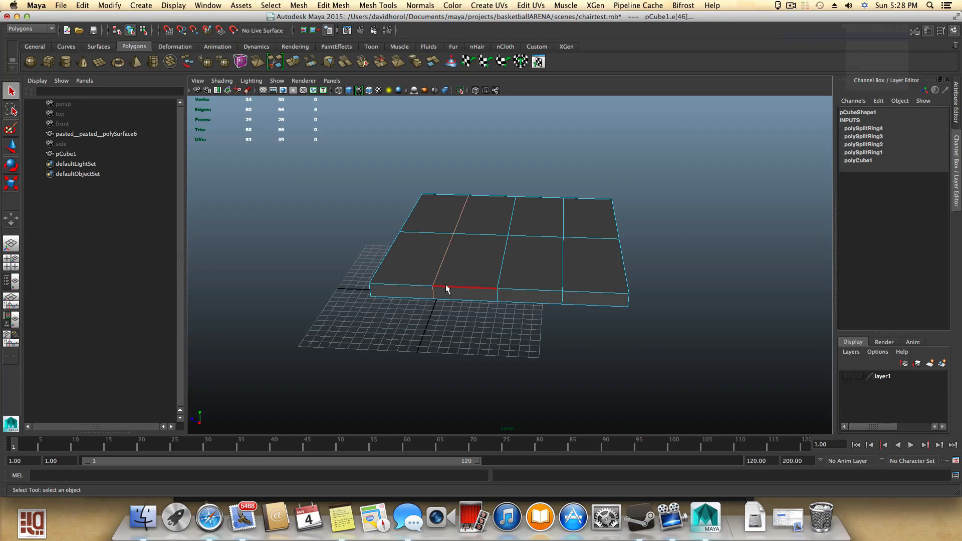
pyautogui.keyDown('alt'); pyautogui.moveTo(445, 286); pyautogui.dragTo(561, 300); pyautogui.keyUp('alt')
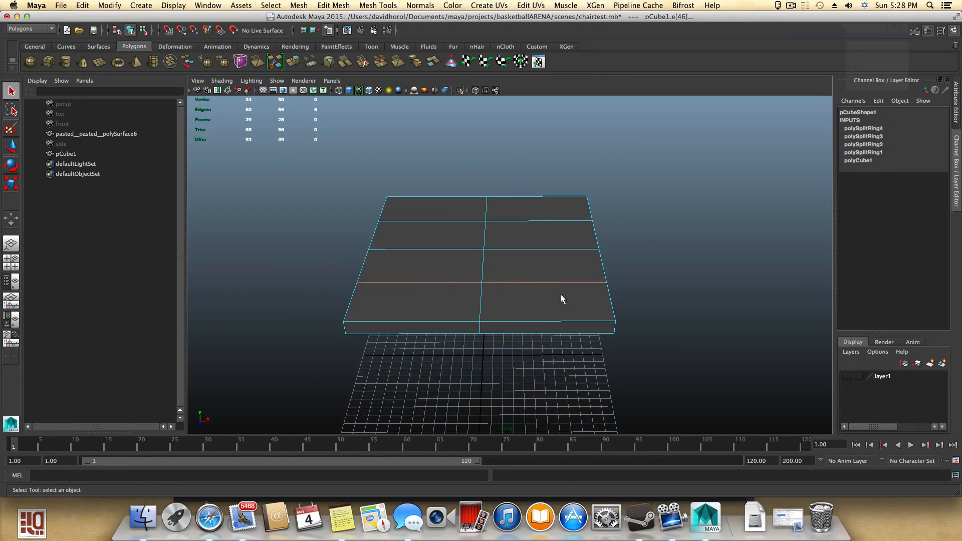
pyautogui.click(553, 325)
pyautogui.click(553, 324)
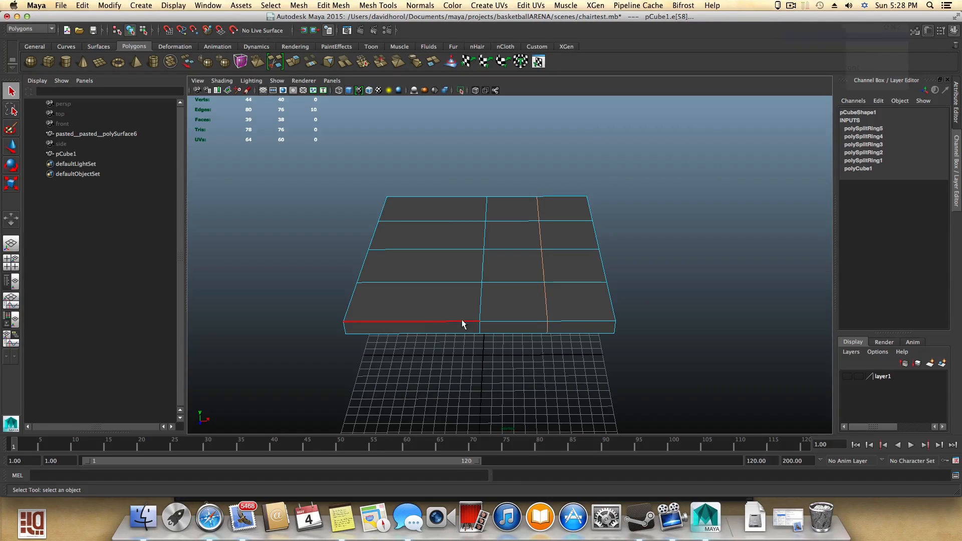
pyautogui.click(434, 322)
pyautogui.keyDown('alt'); pyautogui.moveTo(518, 329); pyautogui.dragTo(533, 301); pyautogui.keyUp('alt')
pyautogui.moveTo(528, 315)
pyautogui.keyDown('alt'); pyautogui.mouseDown()
pyautogui.moveTo(522, 305)
pyautogui.moveTo(534, 304)
pyautogui.mouseUp(); pyautogui.keyUp('alt')
pyautogui.click(539, 301)
# - Switch to vertex mode and move the middle front vertices outward to taper the seat's front edge
pyautogui.rightClick(532, 297)
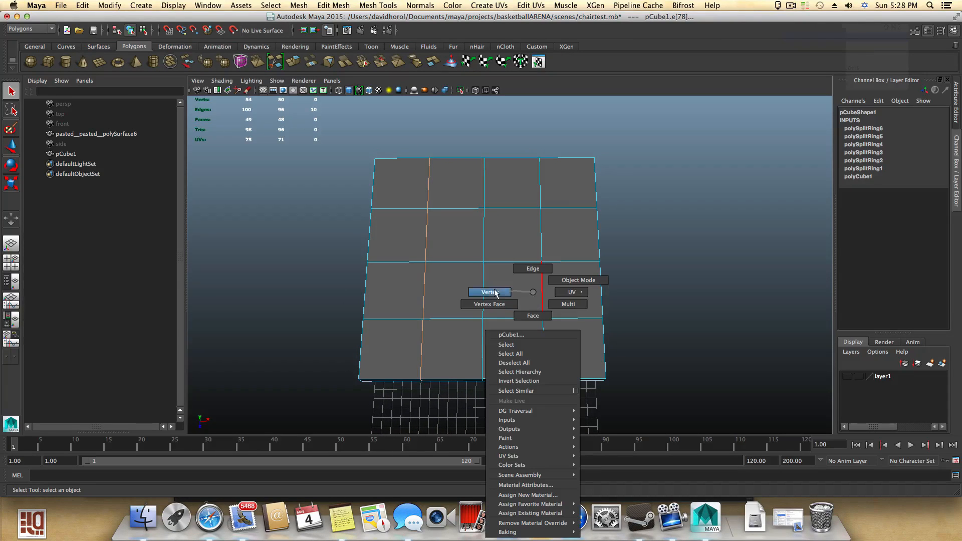
pyautogui.moveTo(495, 293); pyautogui.dragTo(492, 293, button='right')
pyautogui.keyDown('alt'); pyautogui.moveTo(495, 302); pyautogui.dragTo(494, 319); pyautogui.keyUp('alt')
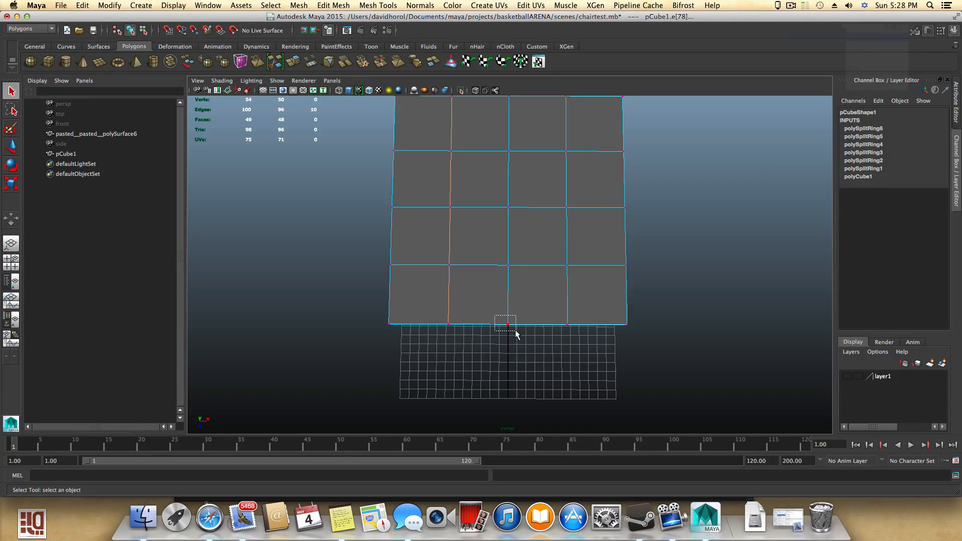
pyautogui.moveTo(515, 330); pyautogui.dragTo(515, 330)
pyautogui.moveTo(431, 315); pyautogui.dragTo(462, 335)
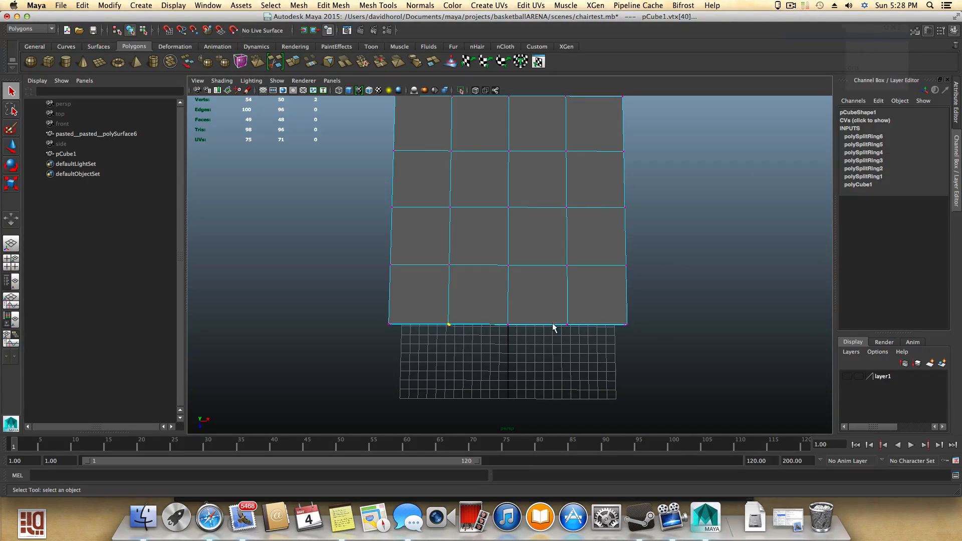
pyautogui.moveTo(610, 312); pyautogui.dragTo(648, 339)
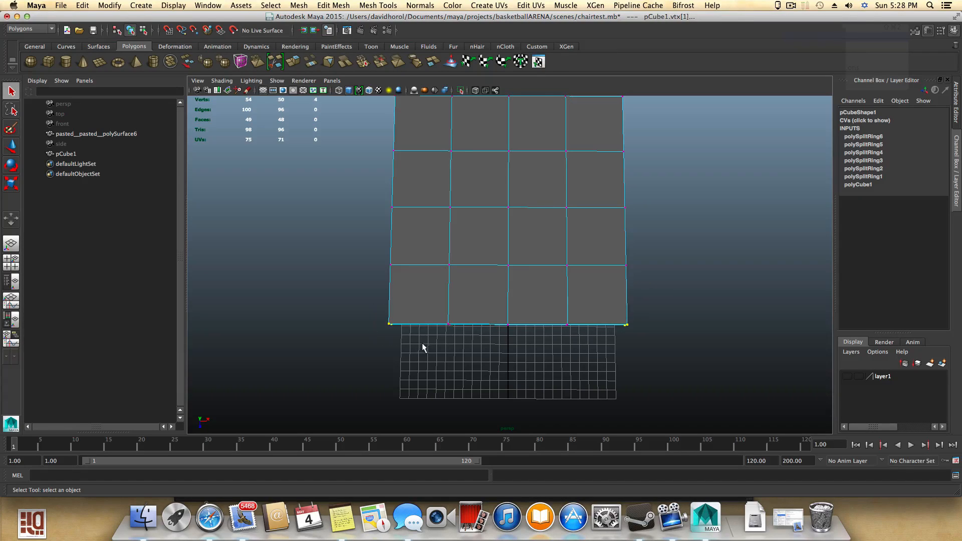
pyautogui.press('w')
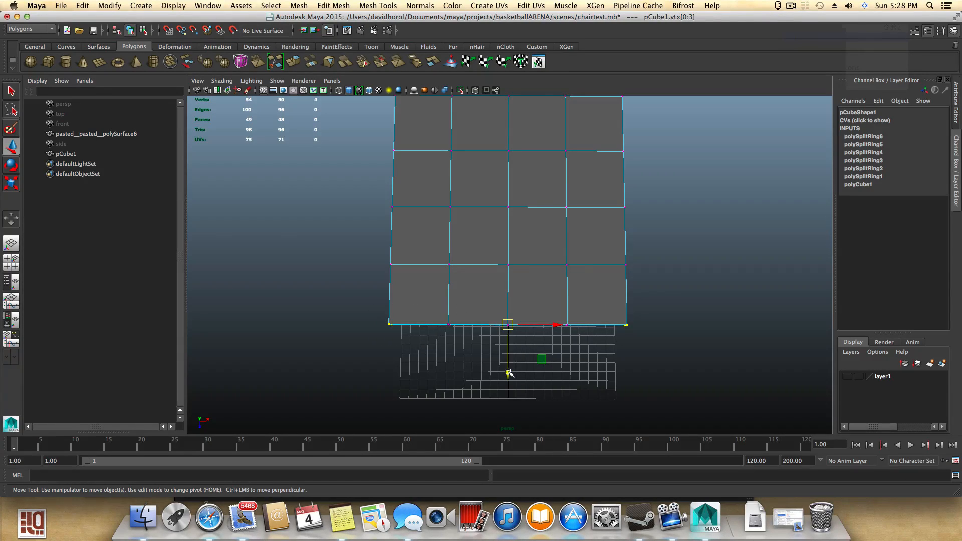
pyautogui.moveTo(509, 373); pyautogui.dragTo(458, 301)
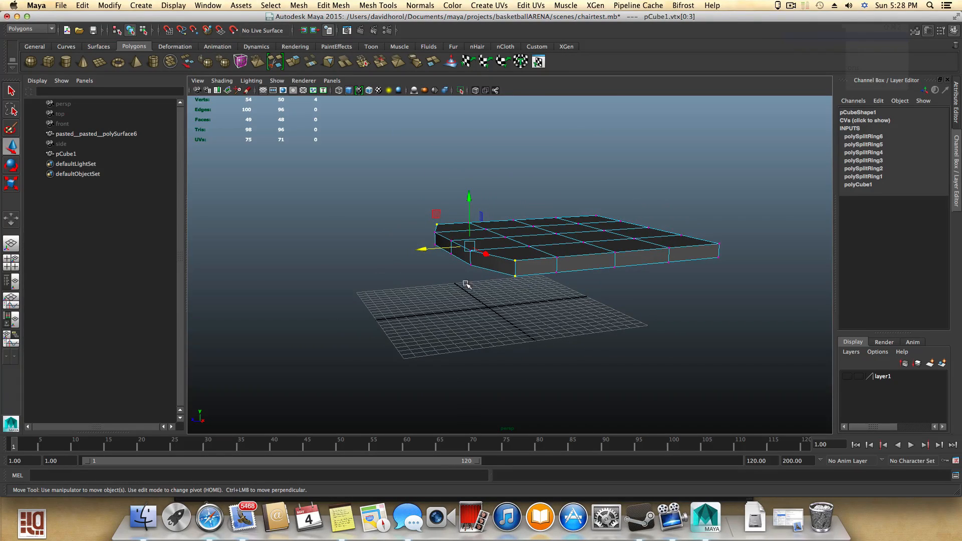
pyautogui.click(497, 304)
pyautogui.press('super+z')
pyautogui.keyDown('alt'); pyautogui.moveTo(432, 300); pyautogui.dragTo(504, 354); pyautogui.keyUp('alt')
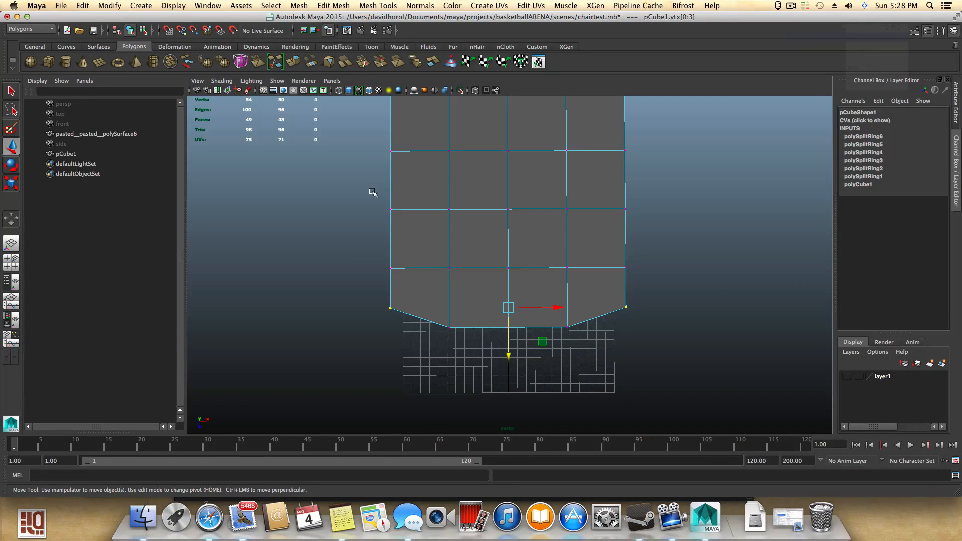
# - Select the middle row of seat vertices and scale them outward to widen the seat there
pyautogui.moveTo(405, 226); pyautogui.dragTo(406, 227)
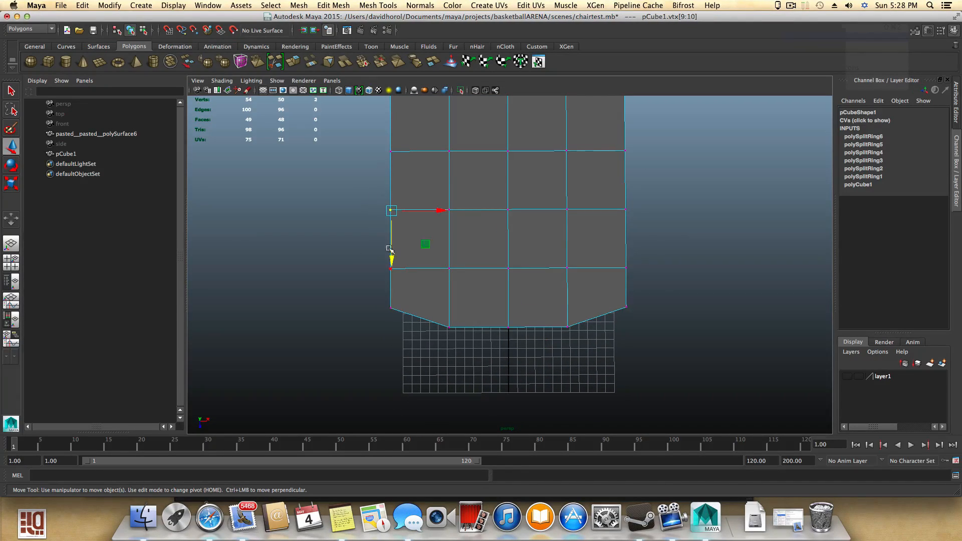
pyautogui.moveTo(422, 288); pyautogui.dragTo(423, 288)
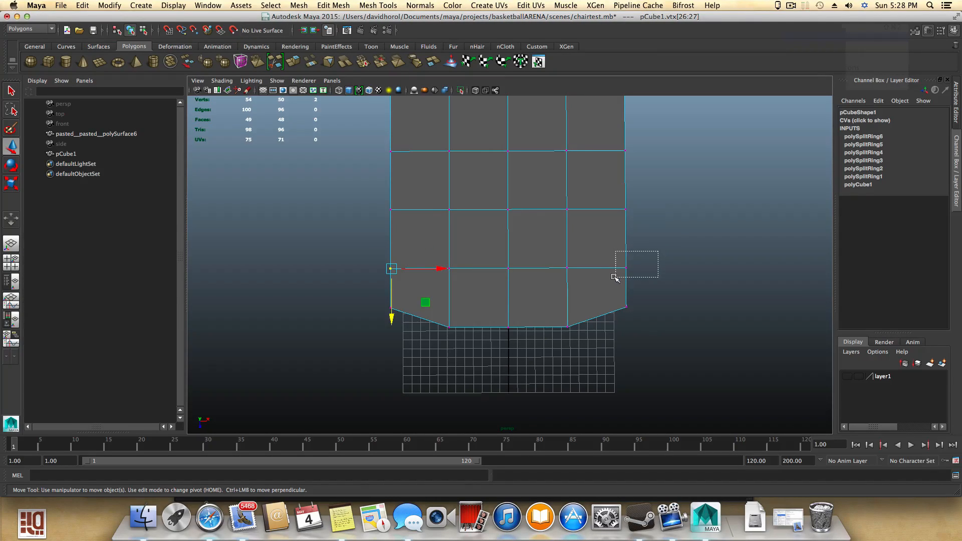
pyautogui.keyDown('shift'); pyautogui.moveTo(615, 277); pyautogui.dragTo(615, 278); pyautogui.keyUp('shift')
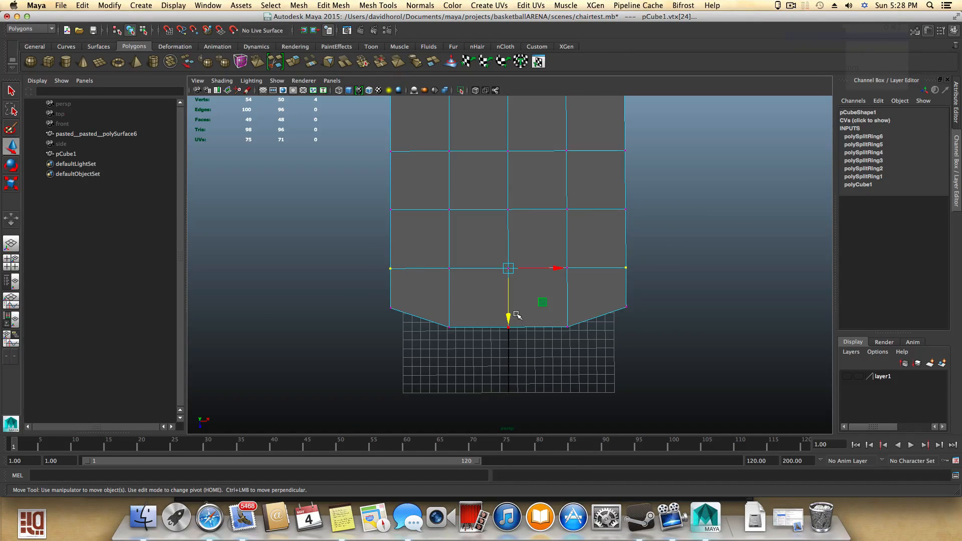
pyautogui.press('e')
pyautogui.press('r')
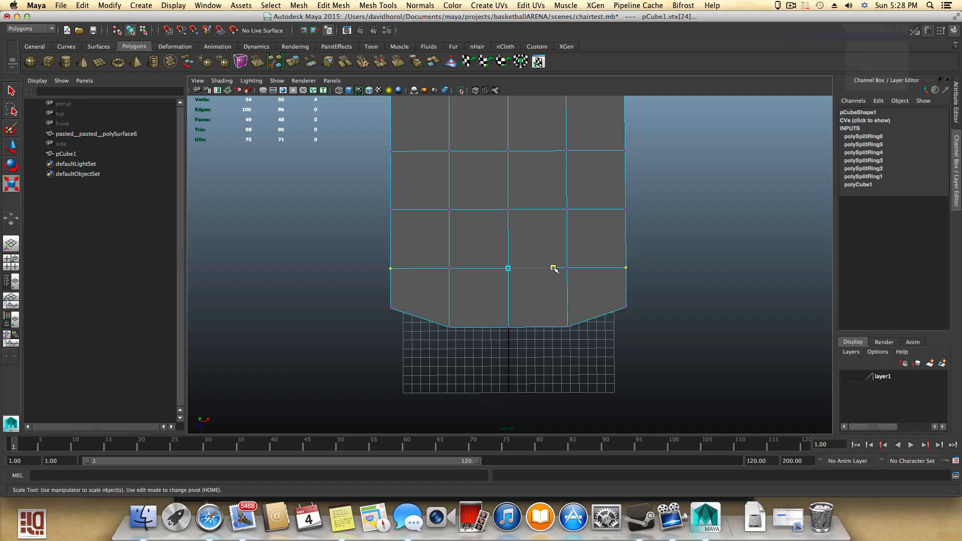
pyautogui.moveTo(554, 268); pyautogui.dragTo(557, 269)
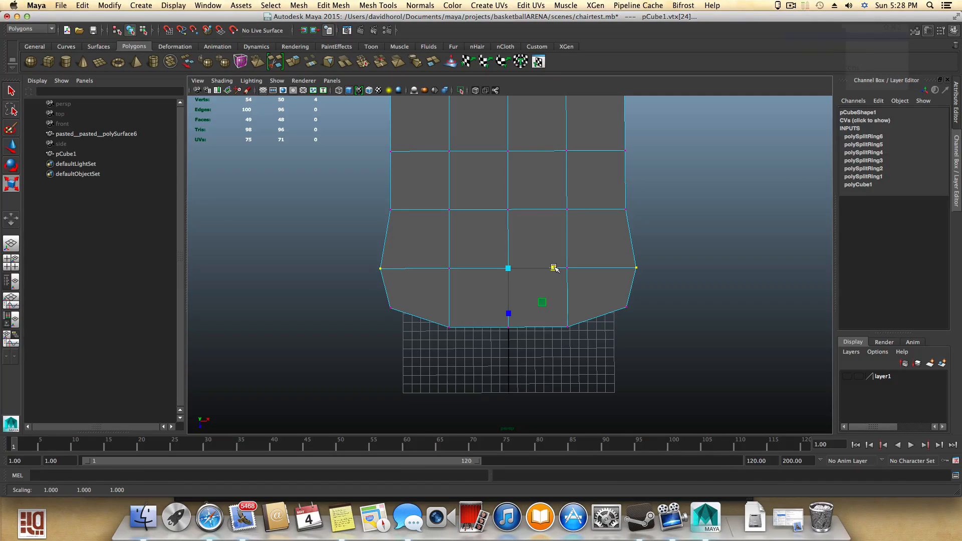
pyautogui.keyDown('alt'); pyautogui.moveTo(553, 268); pyautogui.dragTo(546, 329, button='middle'); pyautogui.keyUp('alt')
# - Select the side vertices of the next row back and scale them outward to widen the seat further
pyautogui.moveTo(363, 259); pyautogui.dragTo(411, 292)
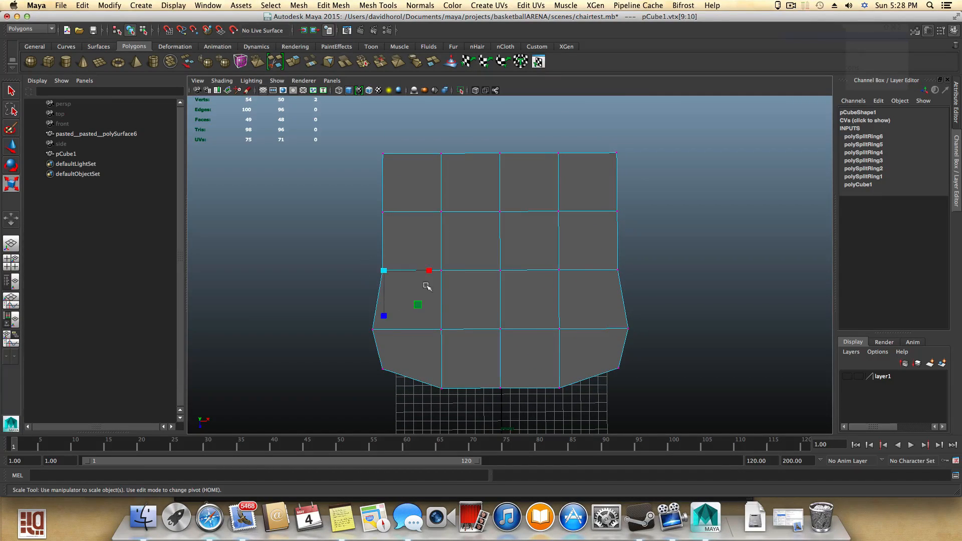
pyautogui.keyDown('shift'); pyautogui.moveTo(641, 257); pyautogui.dragTo(582, 297); pyautogui.keyUp('shift')
pyautogui.moveTo(543, 270); pyautogui.dragTo(549, 269)
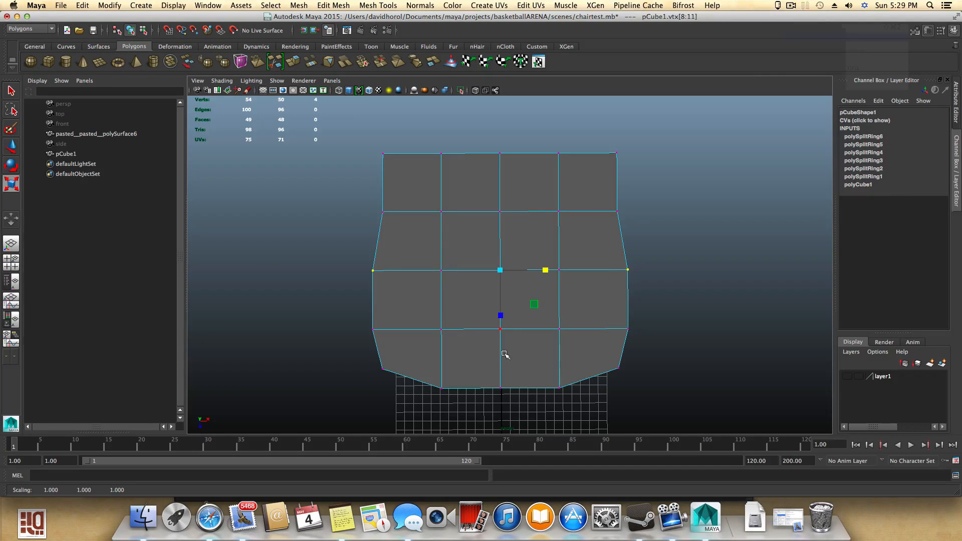
# - Select the back edge vertices and move and scale them to round the seat's back corners
pyautogui.moveTo(362, 142); pyautogui.dragTo(407, 179)
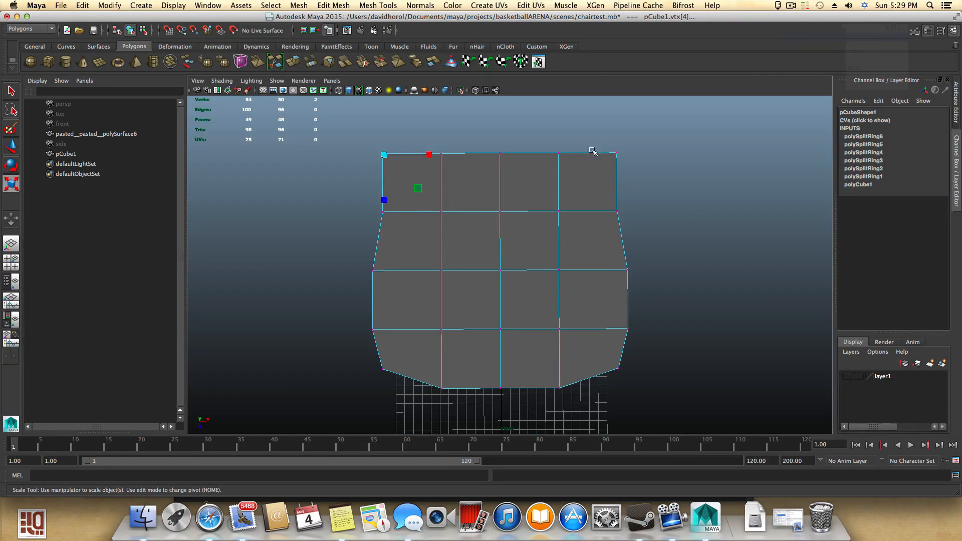
pyautogui.keyDown('shift'); pyautogui.moveTo(642, 188); pyautogui.dragTo(640, 188); pyautogui.keyUp('shift')
pyautogui.press('w')
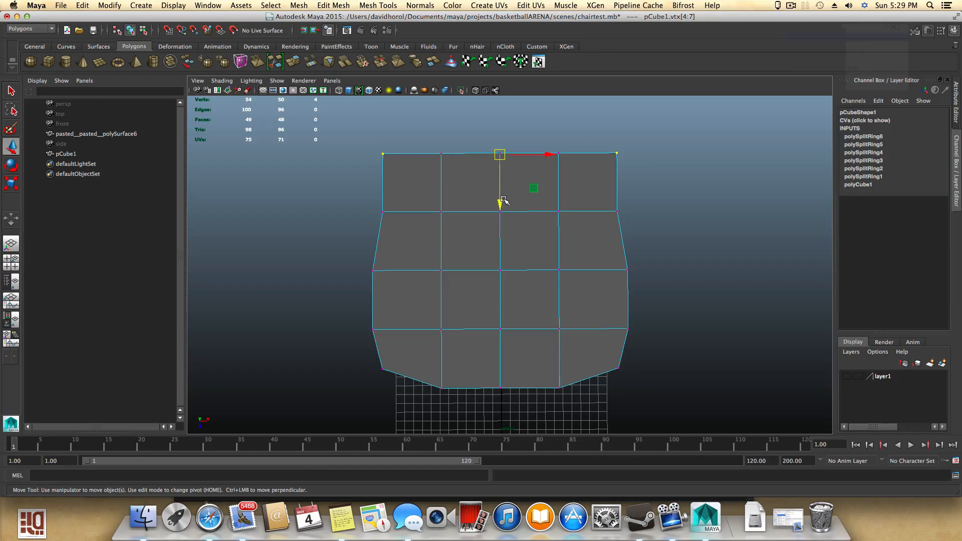
pyautogui.moveTo(500, 204); pyautogui.dragTo(500, 221)
pyautogui.press('r')
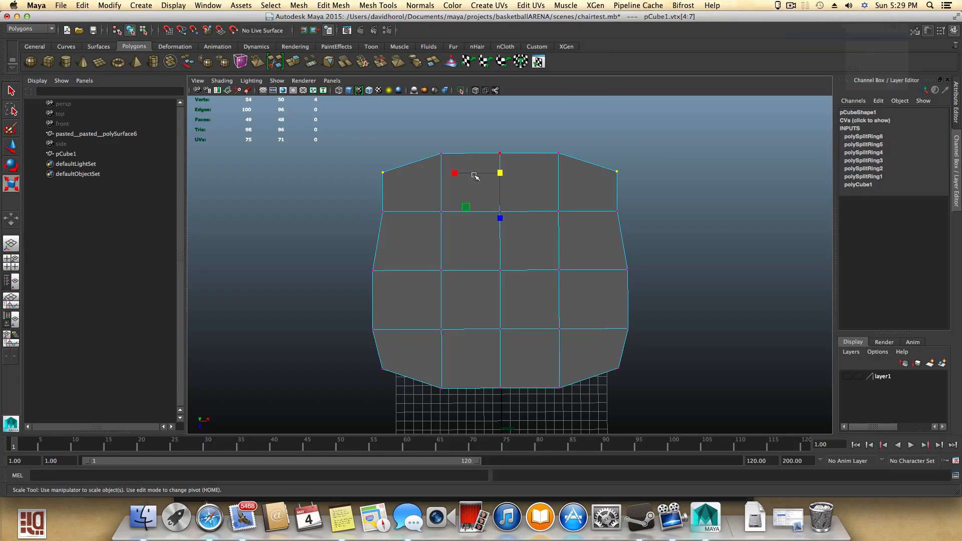
pyautogui.moveTo(460, 175); pyautogui.dragTo(461, 175)
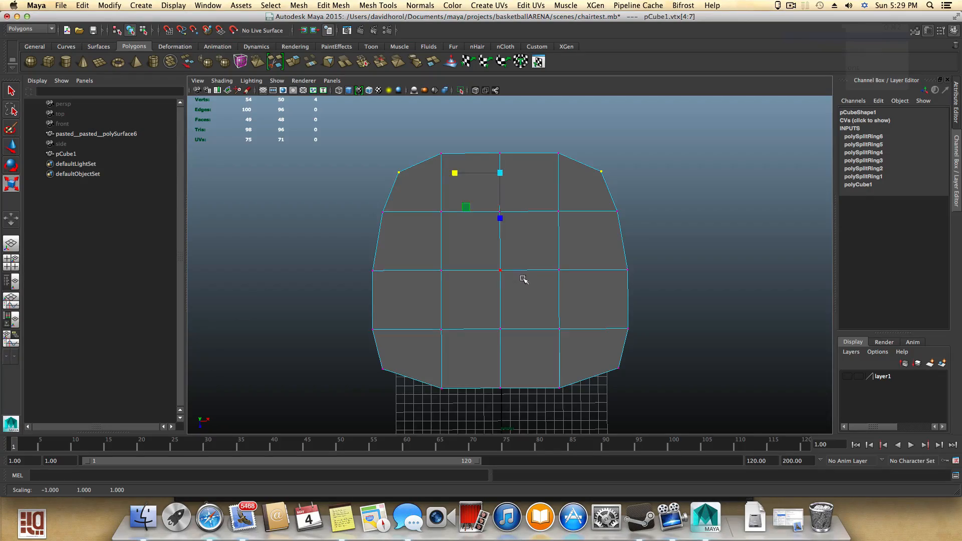
# - Return to object mode and create a polygon pipe
pyautogui.keyDown('alt'); pyautogui.moveTo(524, 279); pyautogui.dragTo(490, 318); pyautogui.keyUp('alt')
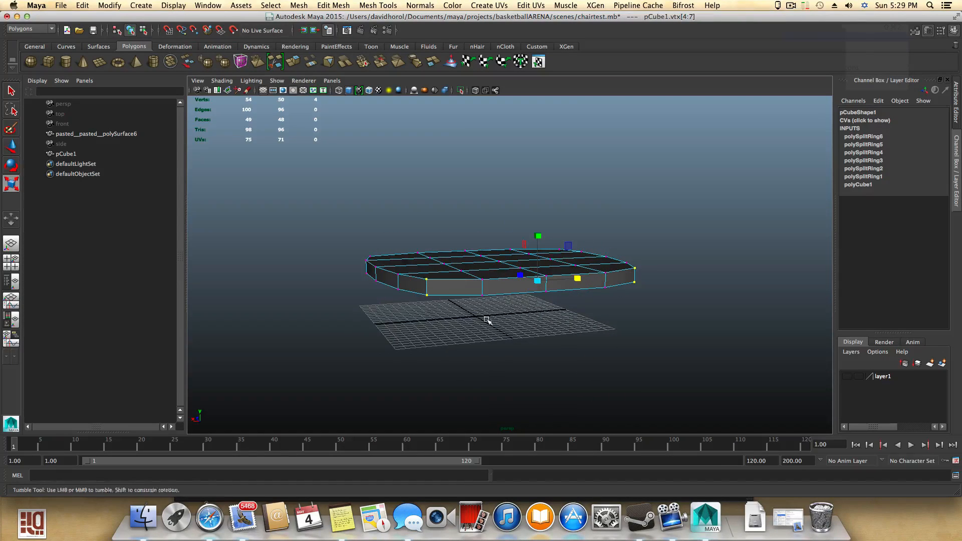
pyautogui.rightClick(516, 284)
pyautogui.moveTo(523, 308); pyautogui.dragTo(517, 283, button='right')
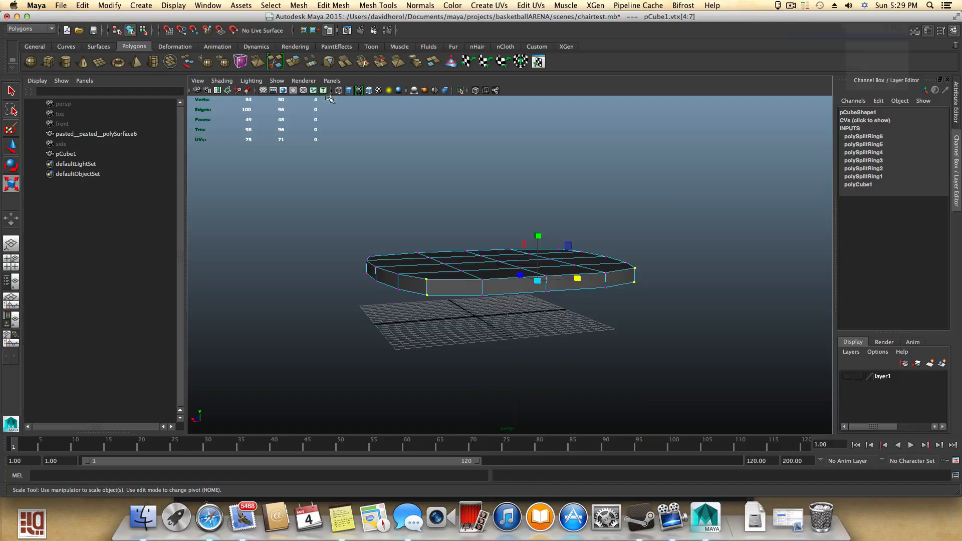
pyautogui.click(153, 61)
pyautogui.keyDown('alt'); pyautogui.moveTo(482, 318); pyautogui.dragTo(477, 386); pyautogui.keyUp('alt')
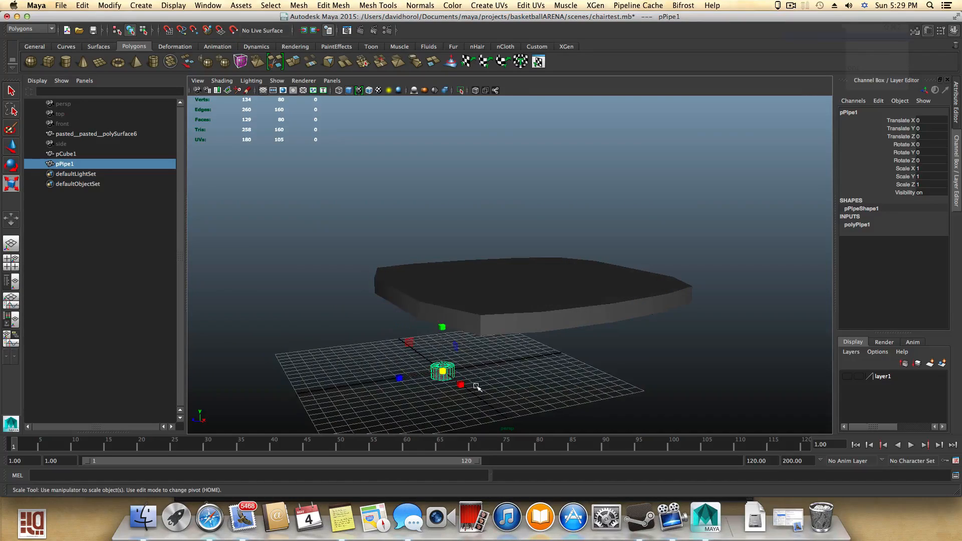
# - Open the pipe's attributes and set its Subdivisions Axis to 6
pyautogui.click(927, 31)
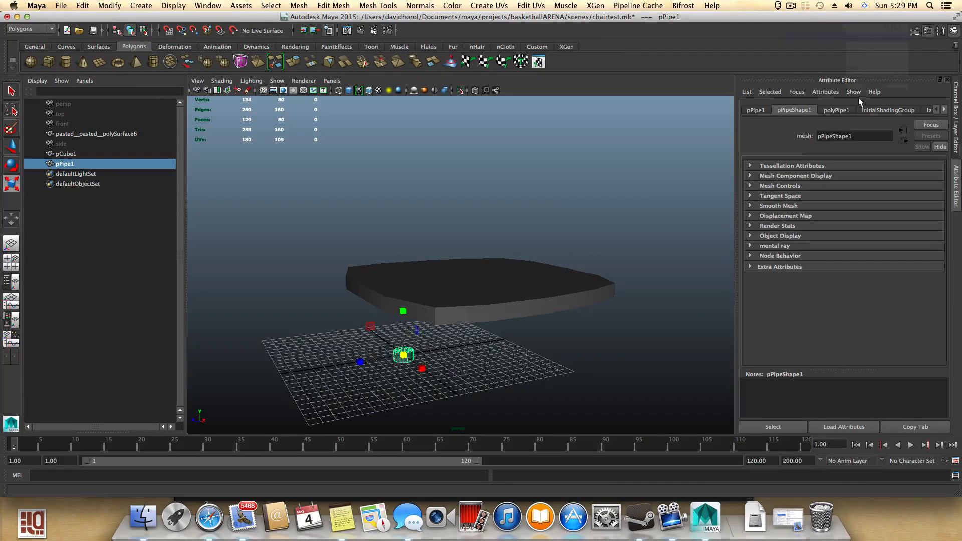
pyautogui.click(836, 110)
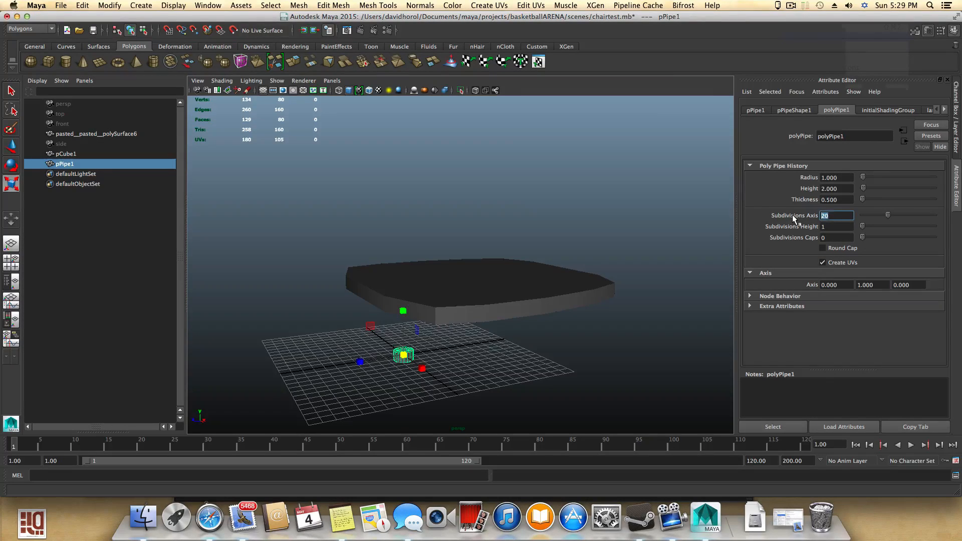
pyautogui.write('8')
pyautogui.press('Return')
pyautogui.click(828, 214)
pyautogui.press('Return')
pyautogui.keyDown('alt'); pyautogui.moveTo(664, 238); pyautogui.dragTo(642, 239); pyautogui.keyUp('alt')
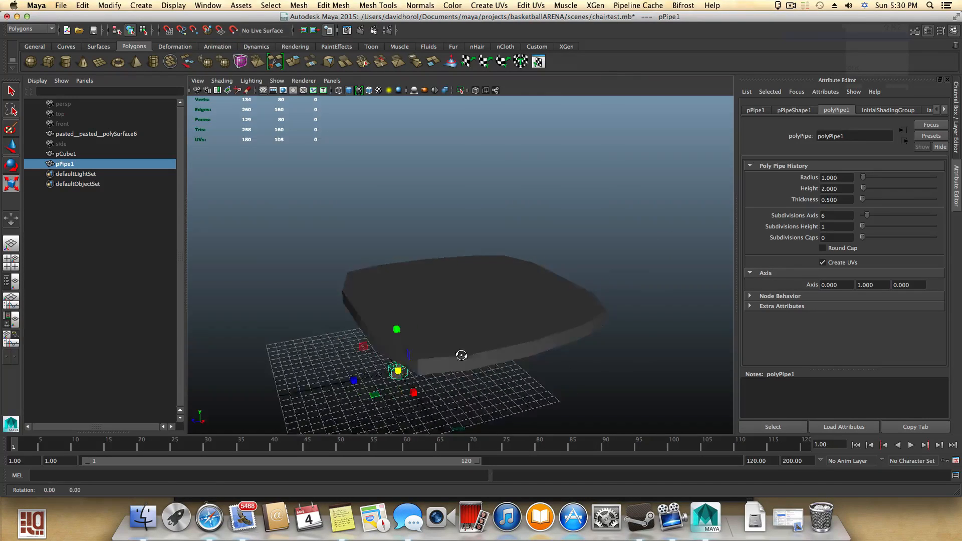
# - Rotate the pipe onto its side
pyautogui.keyDown('alt'); pyautogui.moveTo(457, 355); pyautogui.dragTo(478, 344); pyautogui.keyUp('alt')
pyautogui.press('e')
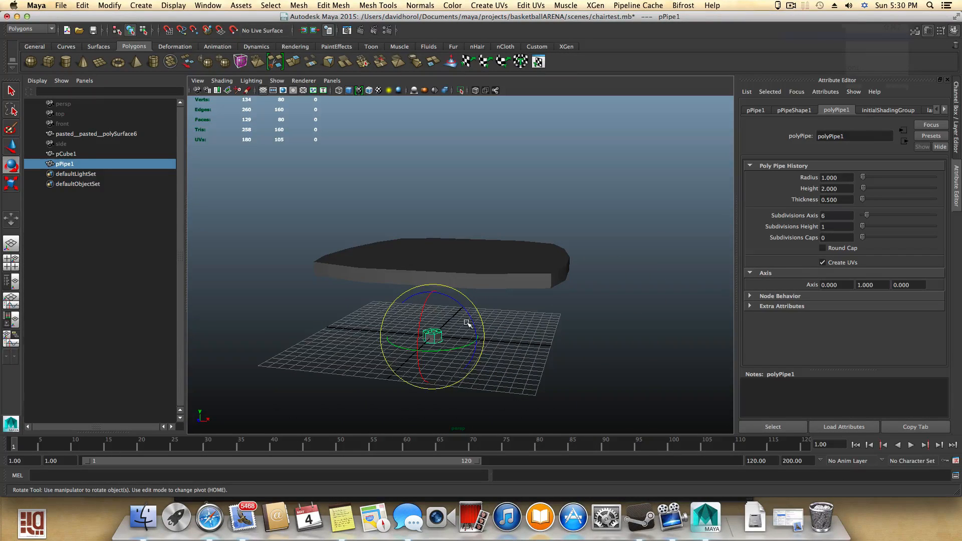
pyautogui.moveTo(463, 310); pyautogui.dragTo(436, 338)
pyautogui.press('w')
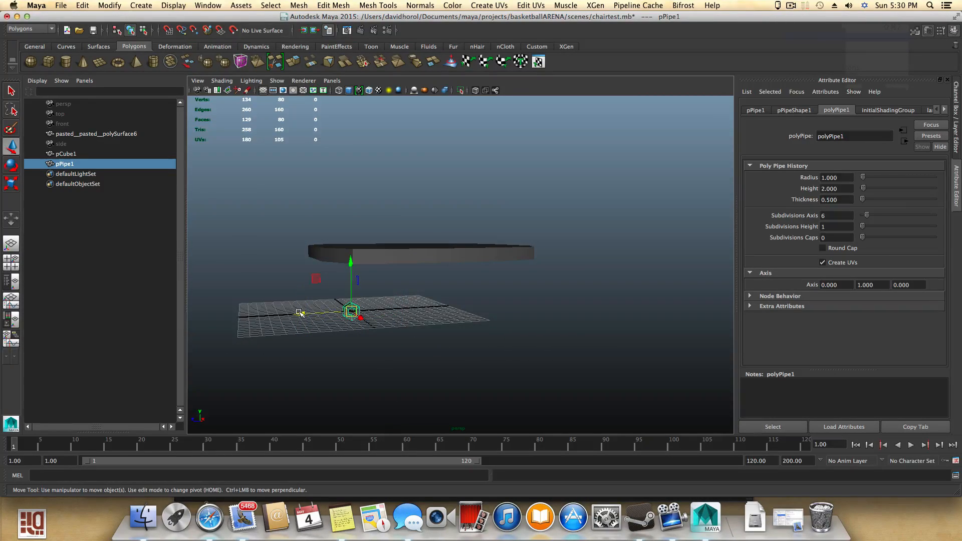
# - Move the pipe up to the side edge of the seat
pyautogui.moveTo(300, 312); pyautogui.dragTo(454, 306)
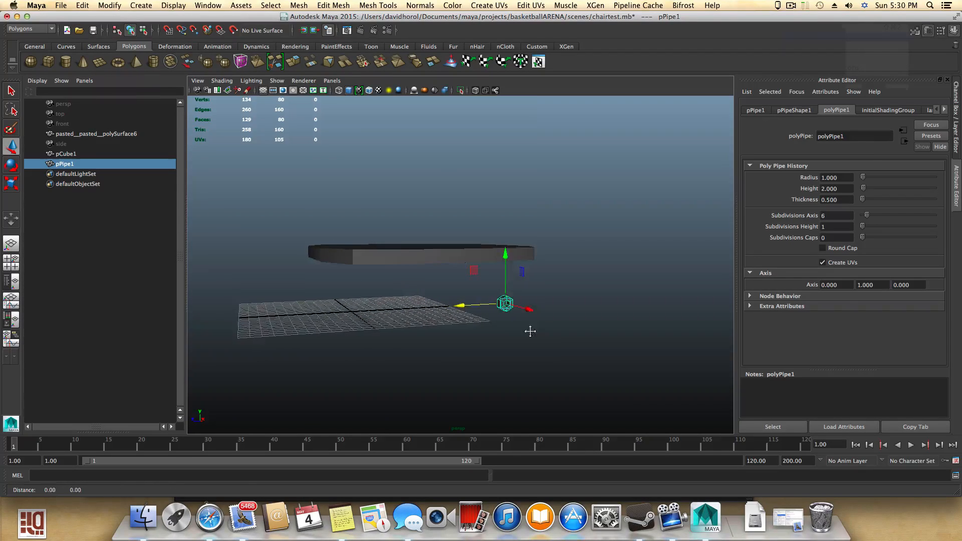
pyautogui.keyDown('alt'); pyautogui.moveTo(531, 331); pyautogui.dragTo(402, 361, button='middle'); pyautogui.keyUp('alt')
pyautogui.keyDown('alt'); pyautogui.moveTo(401, 360); pyautogui.dragTo(384, 395); pyautogui.keyUp('alt')
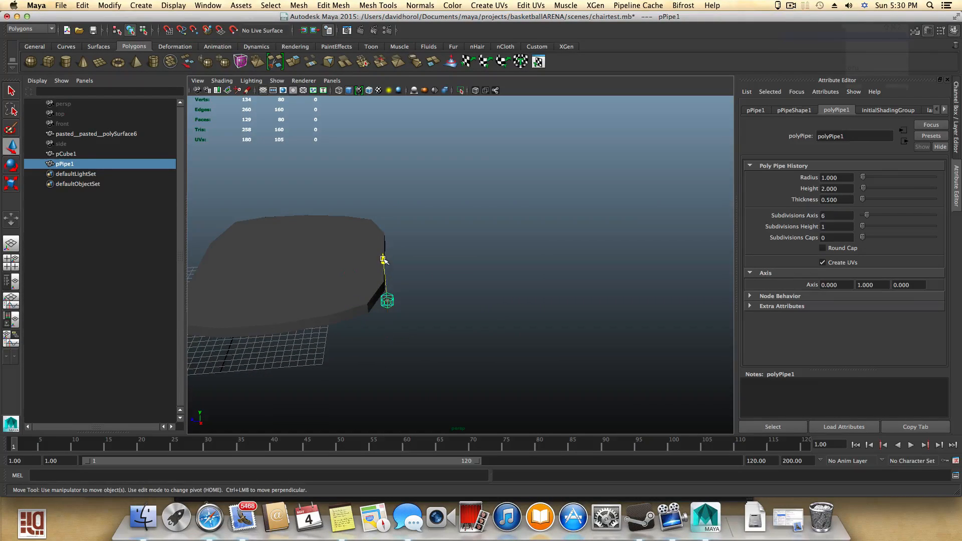
pyautogui.moveTo(384, 261); pyautogui.dragTo(384, 216)
pyautogui.keyDown('alt'); pyautogui.moveTo(374, 264); pyautogui.dragTo(538, 315, button='right'); pyautogui.keyUp('alt')
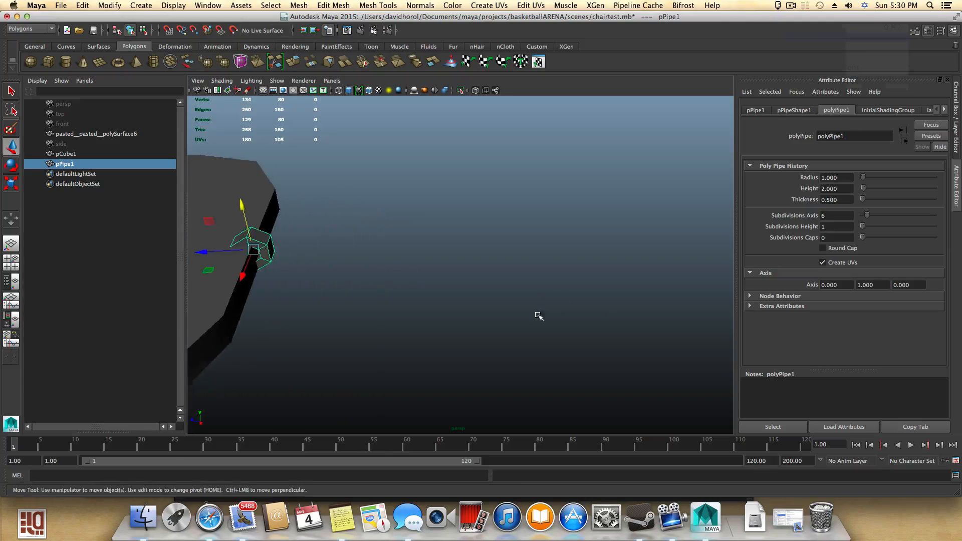
pyautogui.keyDown('alt'); pyautogui.moveTo(394, 309); pyautogui.dragTo(513, 322, button='middle'); pyautogui.keyUp('alt')
pyautogui.keyDown('alt'); pyautogui.moveTo(407, 307); pyautogui.dragTo(377, 284); pyautogui.keyUp('alt')
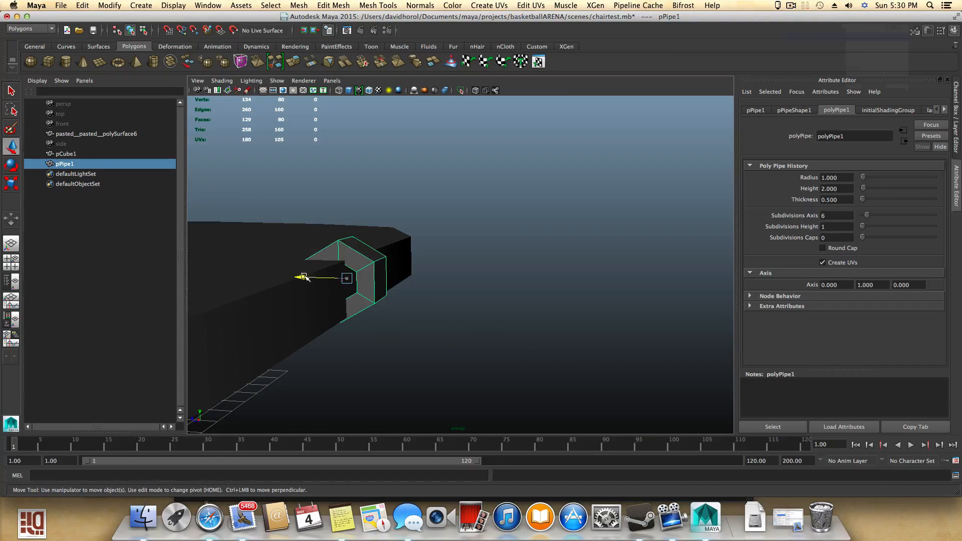
pyautogui.moveTo(304, 277); pyautogui.dragTo(432, 369)
# - Scale the pipe down and reposition it against the seat edge, toggling smooth preview to check it
pyautogui.press('r')
pyautogui.moveTo(493, 259); pyautogui.dragTo(462, 260)
pyautogui.press('w')
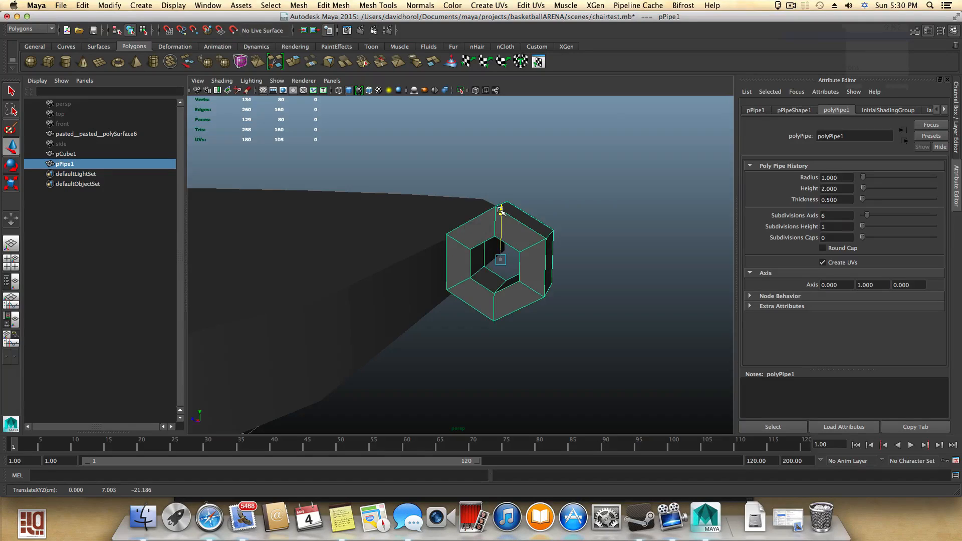
pyautogui.moveTo(501, 211); pyautogui.dragTo(483, 299)
pyautogui.press('3')
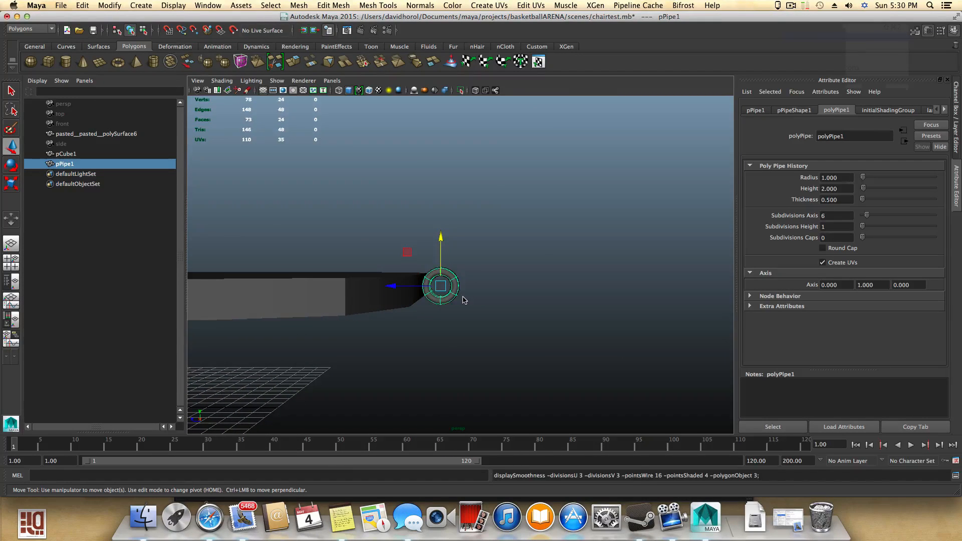
pyautogui.press('1')
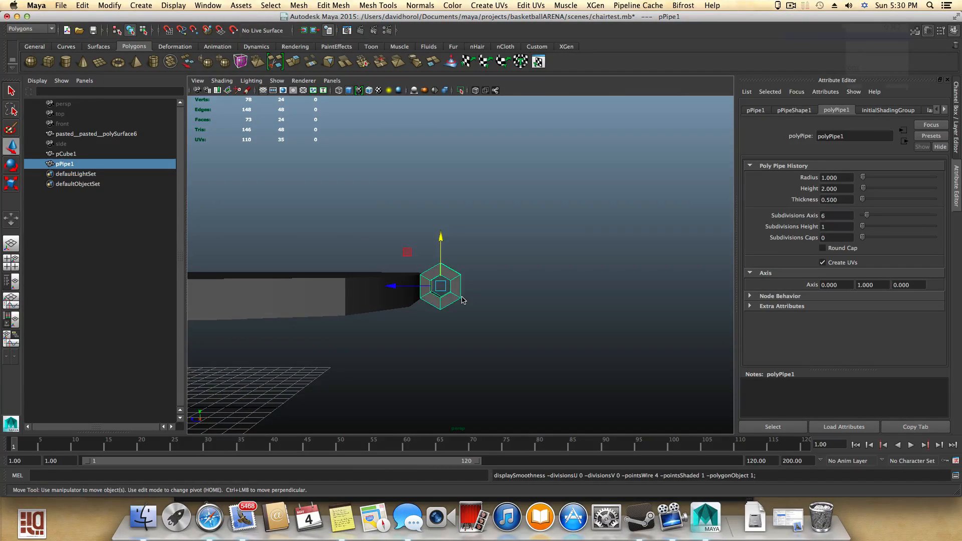
# - Select the seat, switch to vertex mode and shift its middle vertex row vertically to curve the seat
pyautogui.keyDown('alt'); pyautogui.moveTo(462, 298); pyautogui.dragTo(661, 271); pyautogui.keyUp('alt')
pyautogui.keyDown('alt'); pyautogui.moveTo(584, 282); pyautogui.dragTo(470, 376); pyautogui.keyUp('alt')
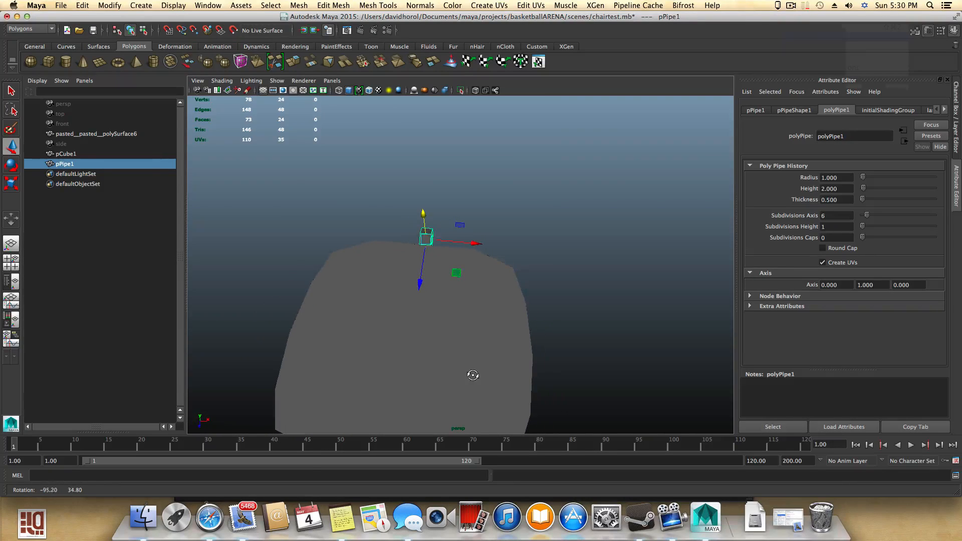
pyautogui.click(462, 312)
pyautogui.keyDown('alt'); pyautogui.moveTo(477, 367); pyautogui.dragTo(472, 321); pyautogui.keyUp('alt')
pyautogui.click(382, 347)
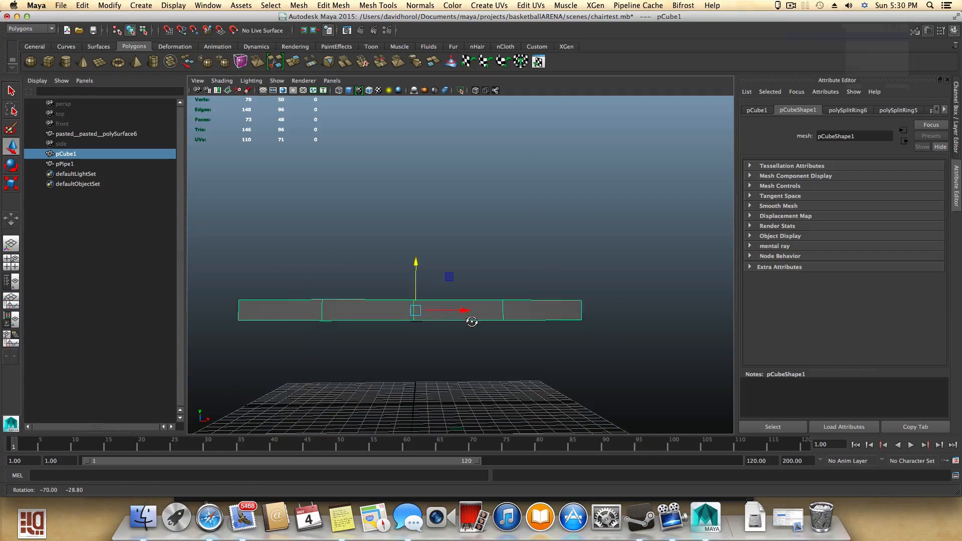
pyautogui.rightClick(426, 296)
pyautogui.click(371, 298)
pyautogui.moveTo(375, 292); pyautogui.dragTo(406, 314, button='right')
pyautogui.keyDown('alt'); pyautogui.moveTo(406, 314); pyautogui.dragTo(387, 299, button='middle'); pyautogui.keyUp('alt')
pyautogui.moveTo(412, 337); pyautogui.dragTo(413, 337)
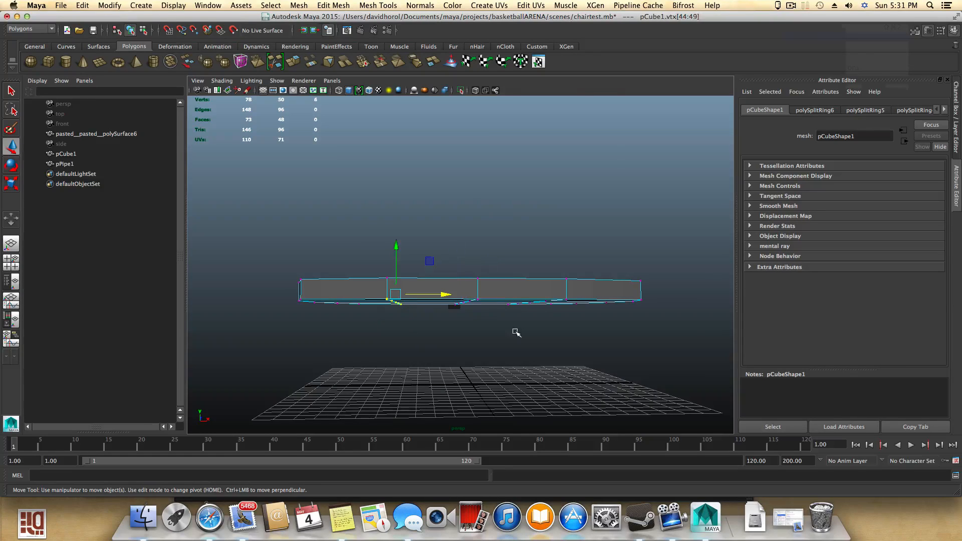
pyautogui.keyDown('alt'); pyautogui.moveTo(515, 331); pyautogui.dragTo(422, 323, button='middle'); pyautogui.keyUp('alt')
pyautogui.keyDown('shift'); pyautogui.moveTo(424, 315); pyautogui.dragTo(351, 329); pyautogui.keyUp('shift')
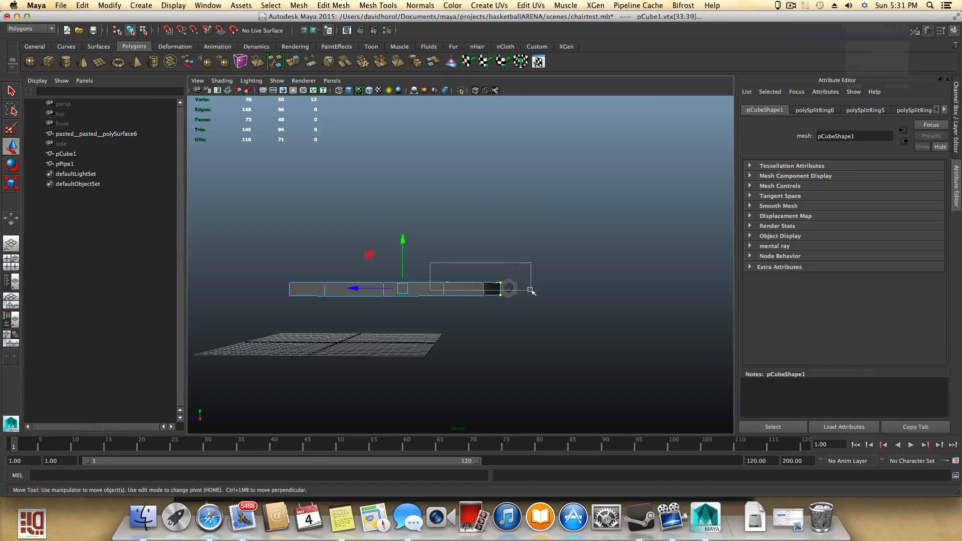
pyautogui.keyDown('ctrl'); pyautogui.moveTo(531, 291); pyautogui.dragTo(532, 292); pyautogui.keyUp('ctrl')
pyautogui.keyDown('alt'); pyautogui.moveTo(441, 311); pyautogui.dragTo(406, 315); pyautogui.keyUp('alt')
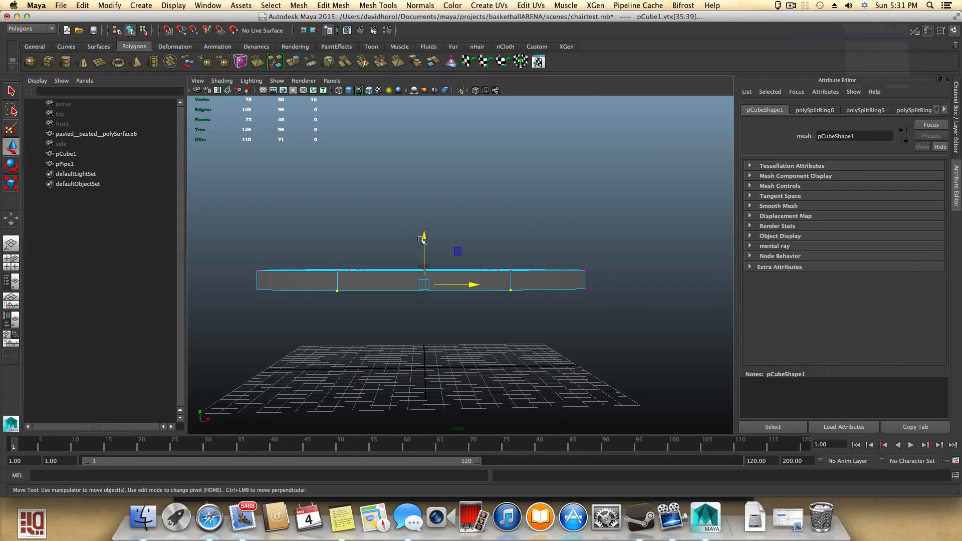
pyautogui.moveTo(423, 236); pyautogui.dragTo(423, 232)
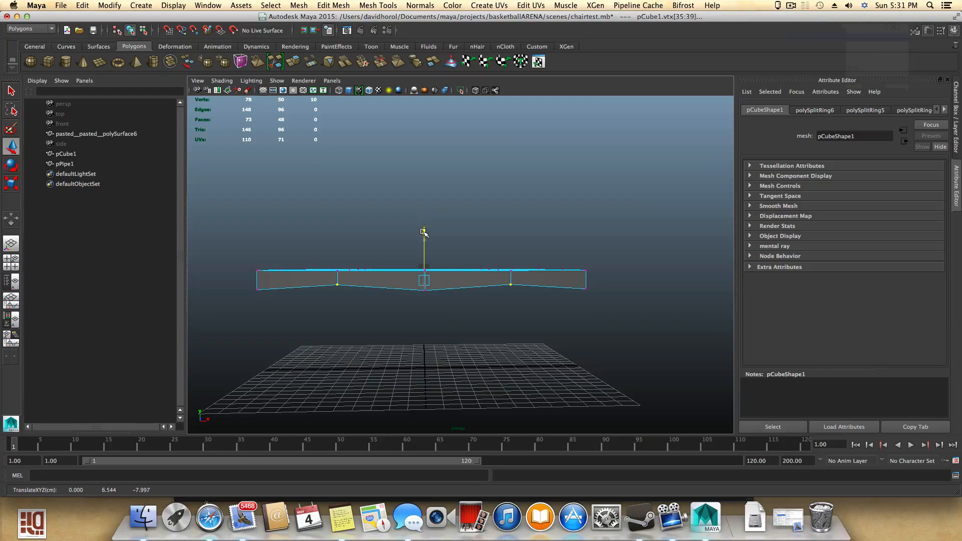
# - Select the seat's end vertices and raise them slightly
pyautogui.moveTo(308, 318)
pyautogui.keyDown('alt'); pyautogui.mouseDown()
pyautogui.moveTo(322, 315)
pyautogui.moveTo(310, 308)
pyautogui.moveTo(326, 317)
pyautogui.mouseUp(); pyautogui.keyUp('alt')
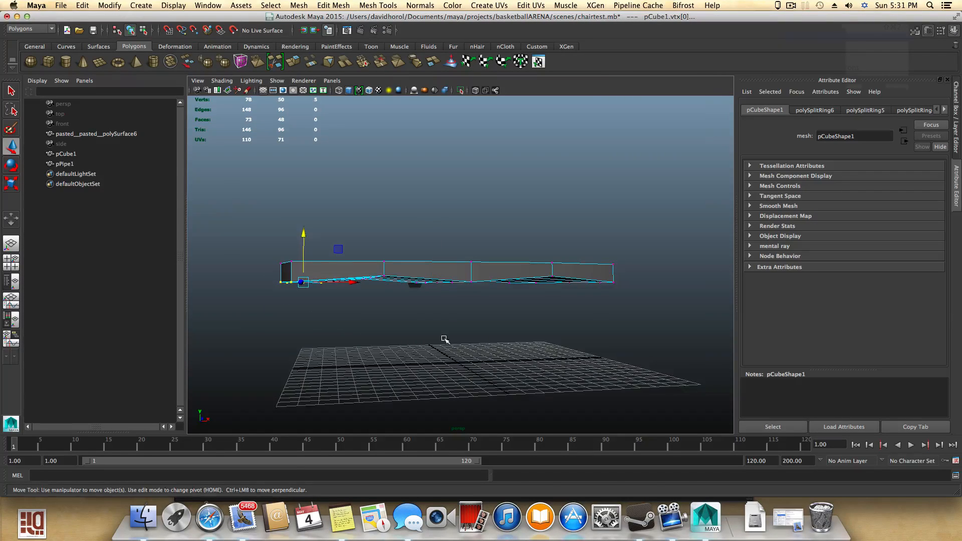
pyautogui.keyDown('alt'); pyautogui.moveTo(444, 339); pyautogui.dragTo(393, 314); pyautogui.keyUp('alt')
pyautogui.keyDown('shift'); pyautogui.moveTo(505, 268); pyautogui.dragTo(554, 292); pyautogui.keyUp('shift')
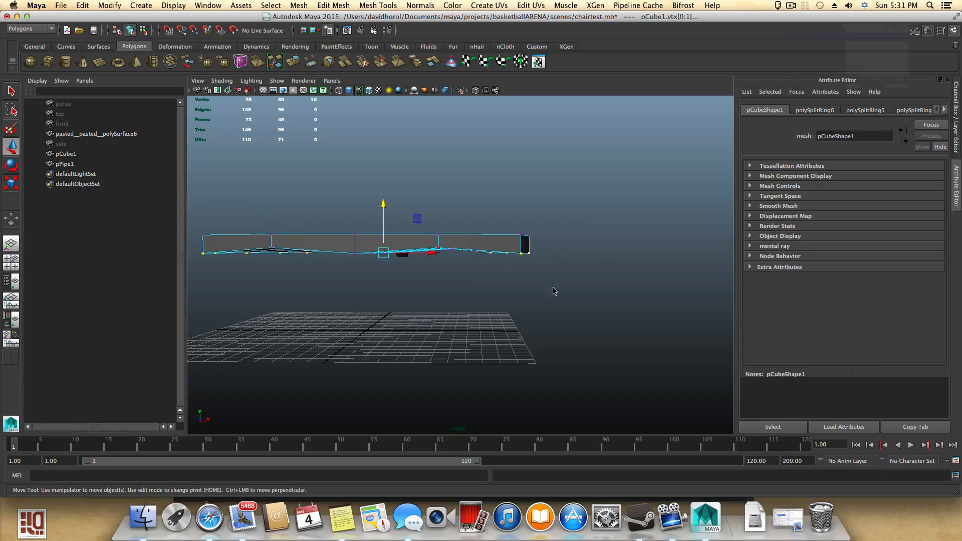
pyautogui.moveTo(383, 204); pyautogui.dragTo(383, 196)
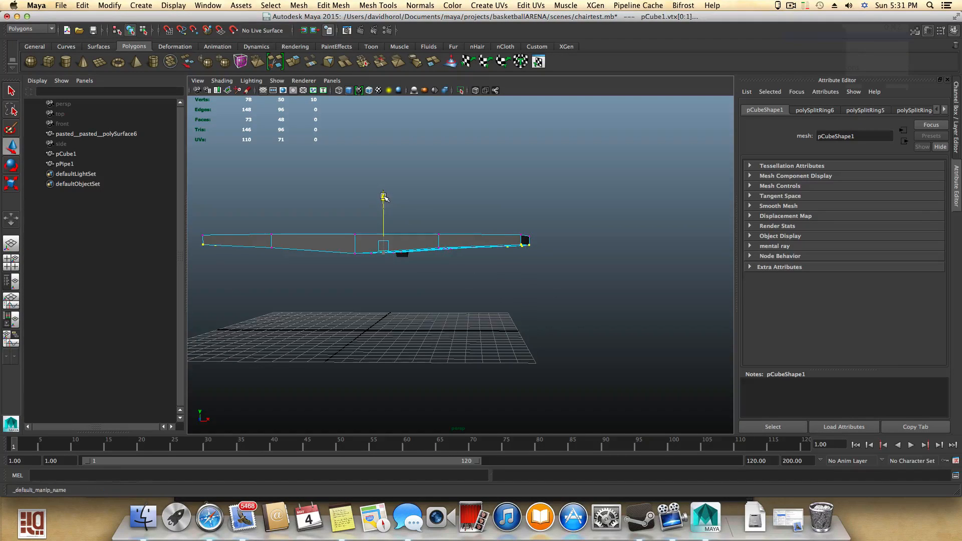
# - Raise the selected seat vertices slightly and orbit around the seat to check the curve
pyautogui.keyDown('alt'); pyautogui.moveTo(433, 263); pyautogui.dragTo(434, 258); pyautogui.keyUp('alt')
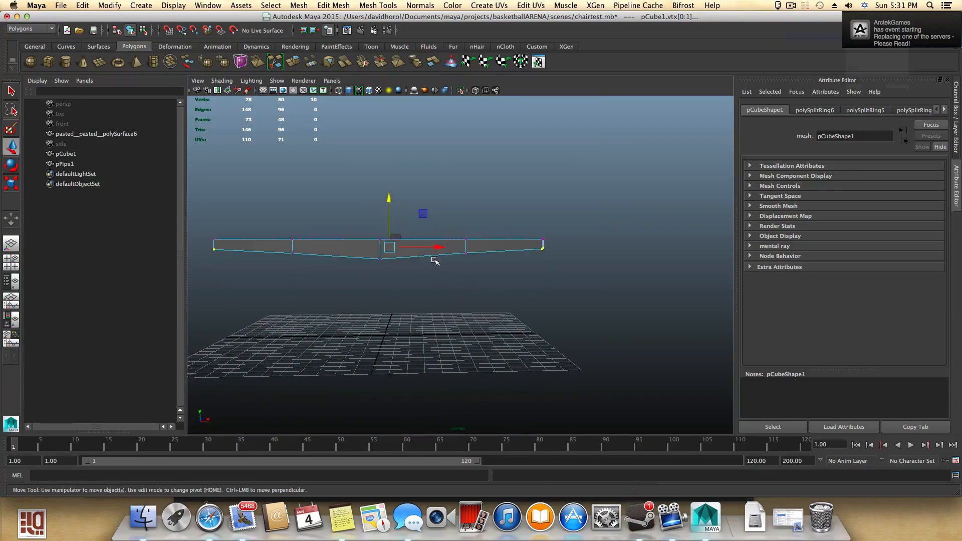
pyautogui.keyDown('alt'); pyautogui.moveTo(441, 262); pyautogui.dragTo(470, 306, button='middle'); pyautogui.keyUp('alt')
pyautogui.keyDown('alt'); pyautogui.moveTo(469, 309); pyautogui.dragTo(467, 305); pyautogui.keyUp('alt')
pyautogui.moveTo(425, 276); pyautogui.dragTo(429, 278)
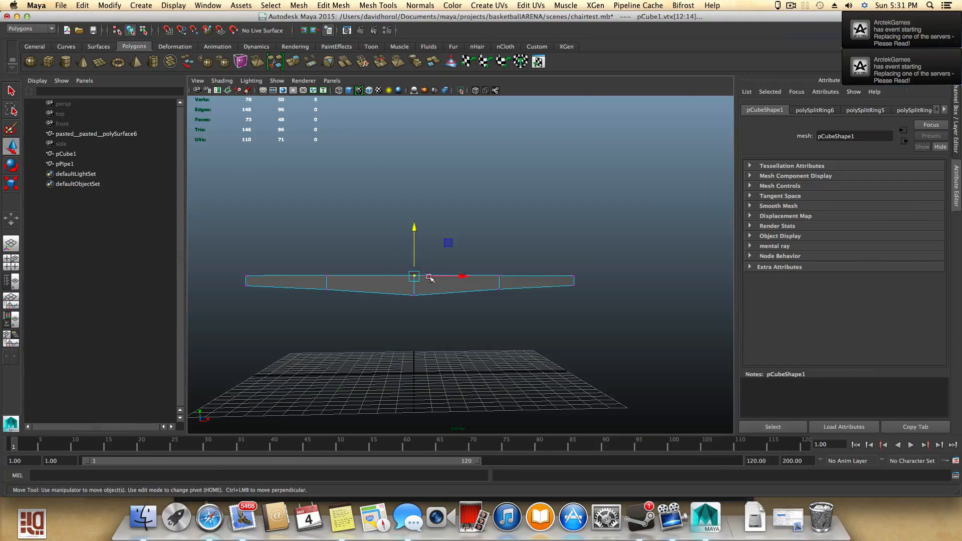
pyautogui.click(415, 226)
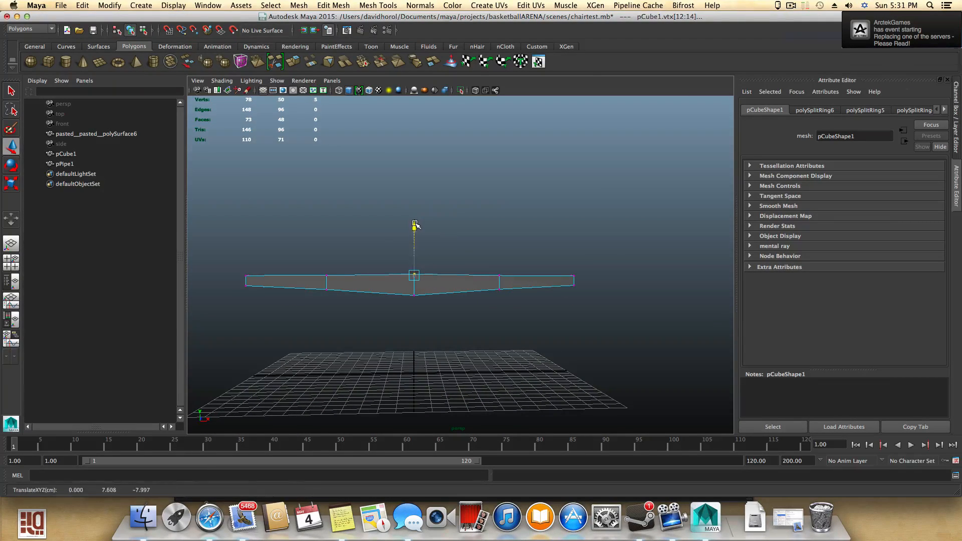
pyautogui.keyDown('alt'); pyautogui.moveTo(432, 262); pyautogui.dragTo(328, 282); pyautogui.keyUp('alt')
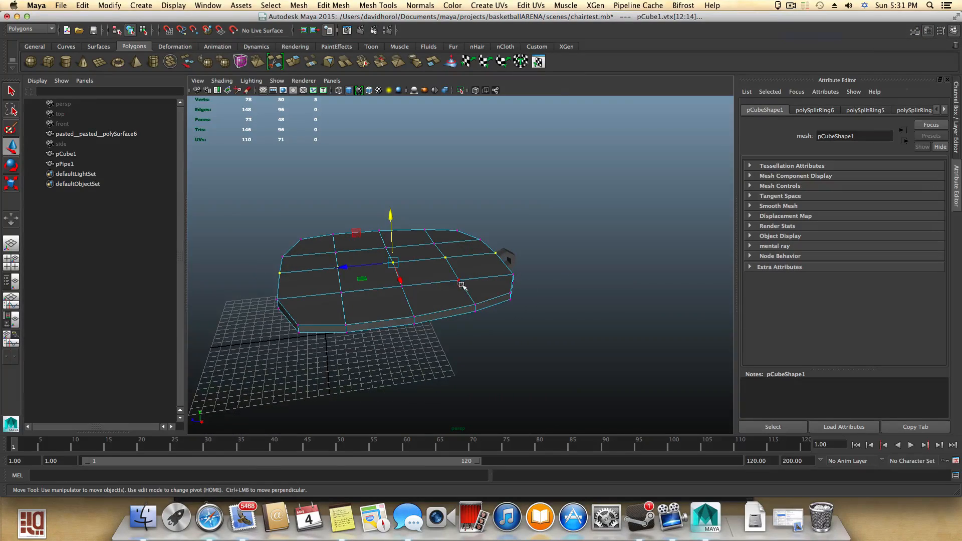
pyautogui.keyDown('alt'); pyautogui.moveTo(459, 280); pyautogui.dragTo(478, 280); pyautogui.keyUp('alt')
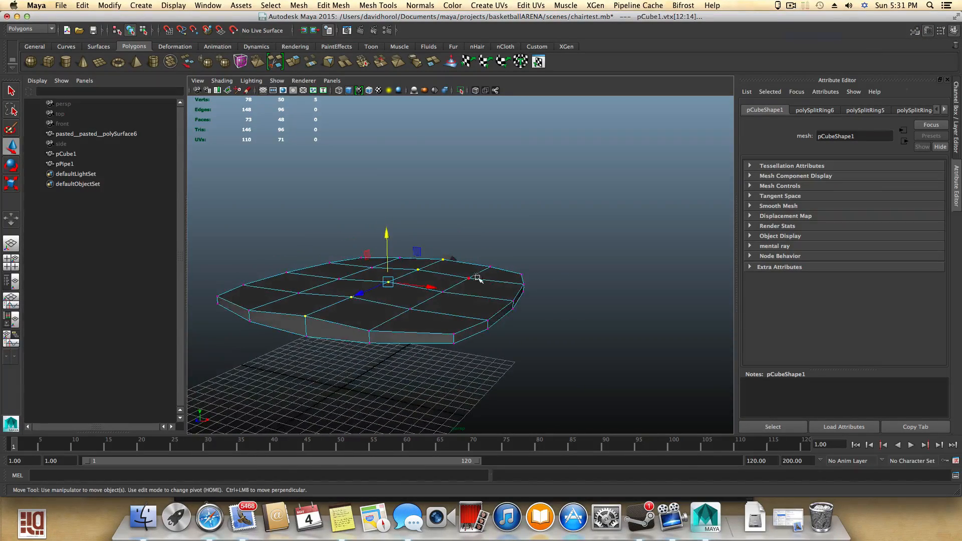
# - Select individual seat vertices while orbiting around the seat to inspect its shape
pyautogui.click(468, 278)
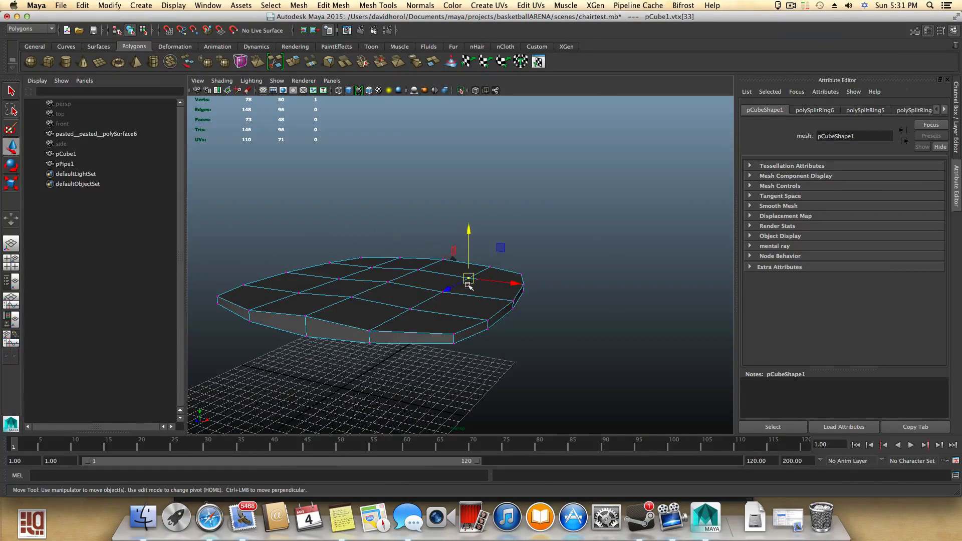
pyautogui.click(411, 307)
pyautogui.keyDown('alt'); pyautogui.moveTo(457, 302); pyautogui.dragTo(493, 301); pyautogui.keyUp('alt')
pyautogui.click(530, 285)
pyautogui.keyDown('shift'); pyautogui.click(468, 306); pyautogui.keyUp('shift')
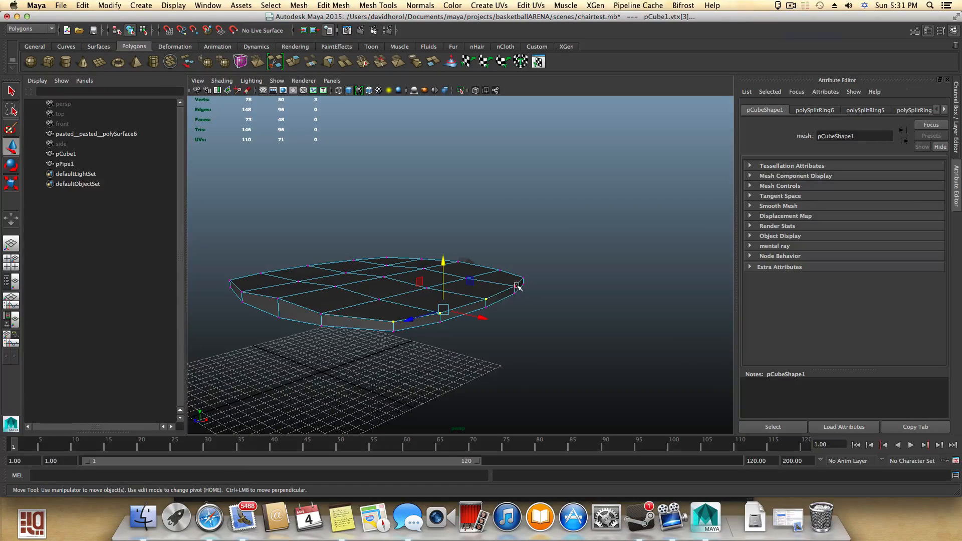
pyautogui.keyDown('alt'); pyautogui.moveTo(468, 296); pyautogui.dragTo(352, 340); pyautogui.keyUp('alt')
pyautogui.keyDown('shift'); pyautogui.click(300, 317); pyautogui.keyUp('shift')
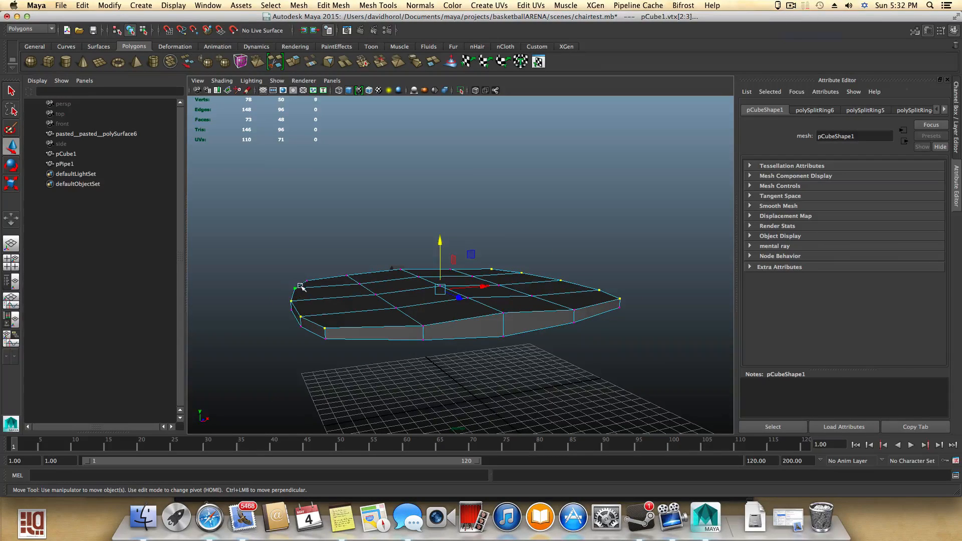
pyautogui.keyDown('alt'); pyautogui.moveTo(381, 325); pyautogui.dragTo(448, 267); pyautogui.keyUp('alt')
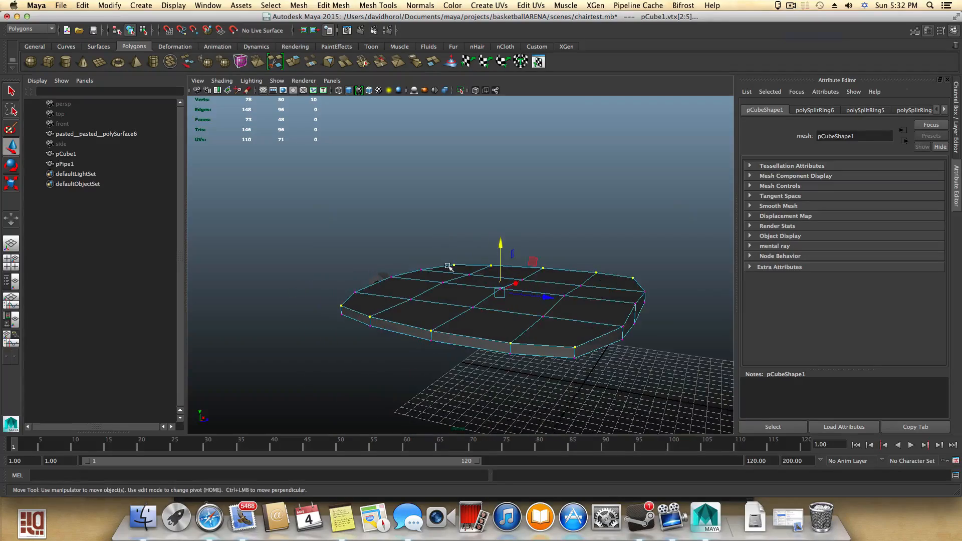
pyautogui.keyDown('alt'); pyautogui.moveTo(526, 316); pyautogui.dragTo(387, 218); pyautogui.keyUp('alt')
pyautogui.keyDown('alt'); pyautogui.moveTo(424, 286); pyautogui.dragTo(425, 269); pyautogui.keyUp('alt')
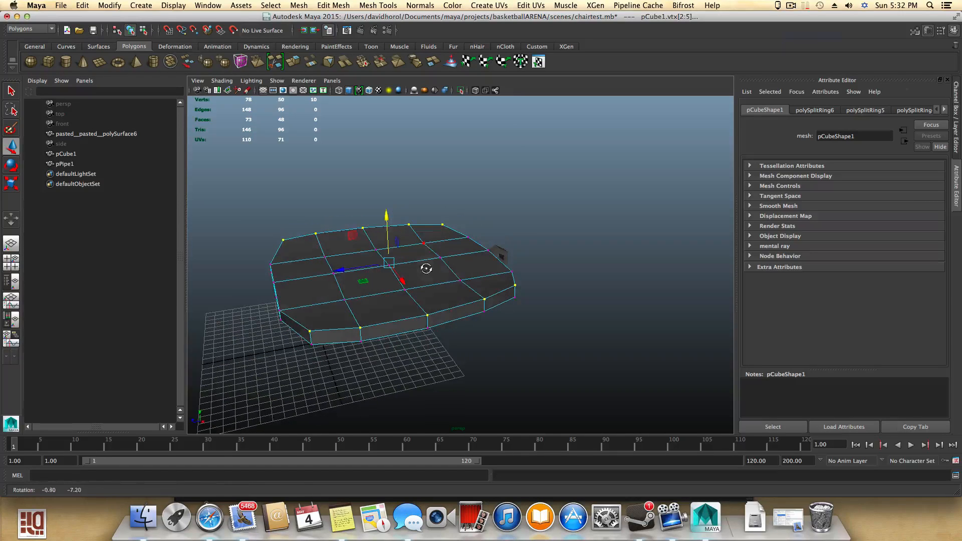
pyautogui.click(461, 283)
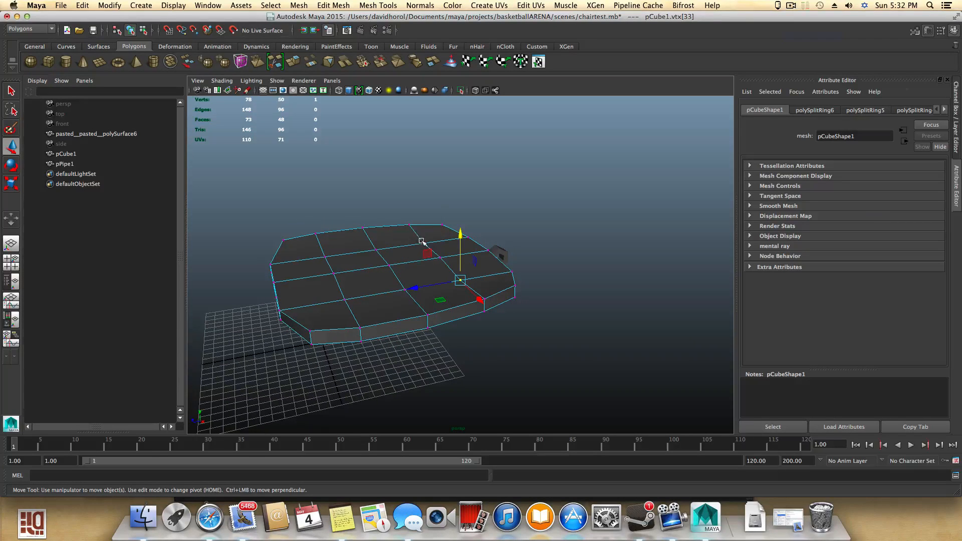
pyautogui.keyDown('shift'); pyautogui.click(421, 242); pyautogui.keyUp('shift')
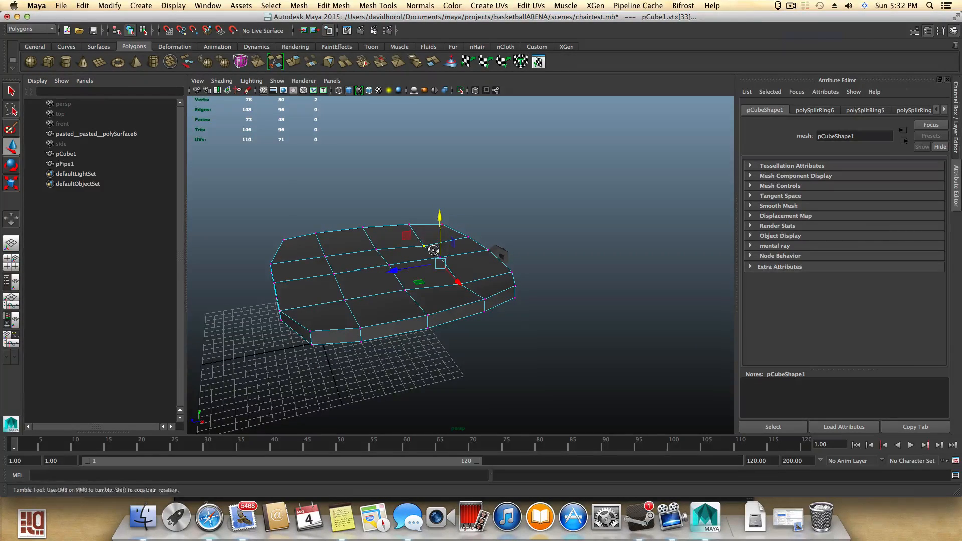
# - From the top view, box-select the seat's vertices and scale them slightly narrower across the seat's width
pyautogui.keyDown('alt'); pyautogui.moveTo(441, 219); pyautogui.dragTo(433, 313); pyautogui.keyUp('alt')
pyautogui.moveTo(414, 247); pyautogui.dragTo(451, 350)
pyautogui.moveTo(494, 231); pyautogui.dragTo(584, 422)
pyautogui.keyDown('alt'); pyautogui.moveTo(504, 391); pyautogui.dragTo(518, 369); pyautogui.keyUp('alt')
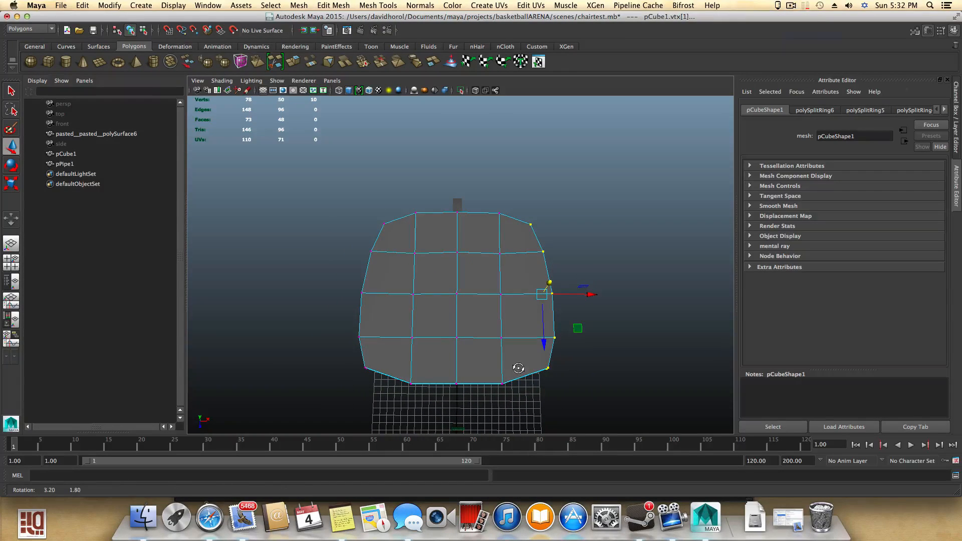
pyautogui.moveTo(323, 208); pyautogui.dragTo(400, 415)
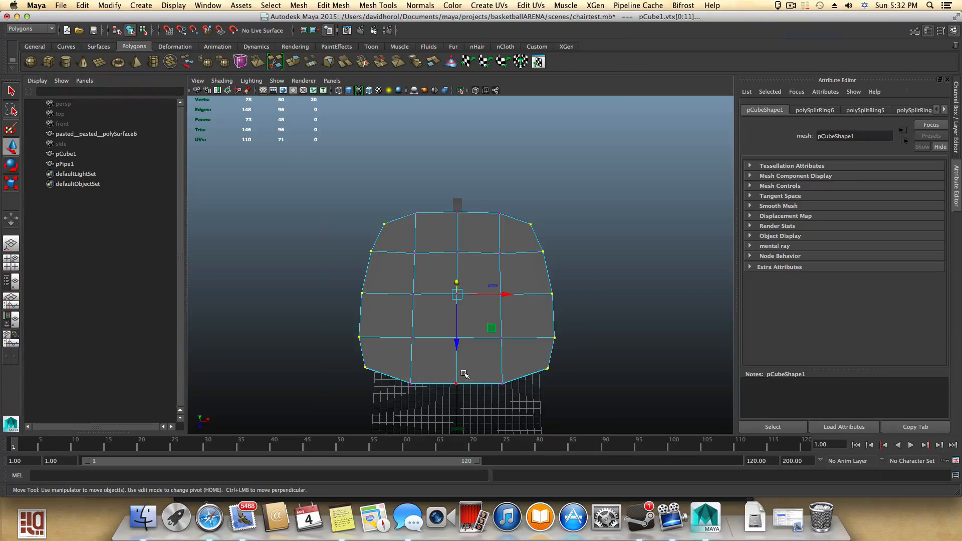
pyautogui.press('r')
pyautogui.moveTo(412, 294); pyautogui.dragTo(415, 295)
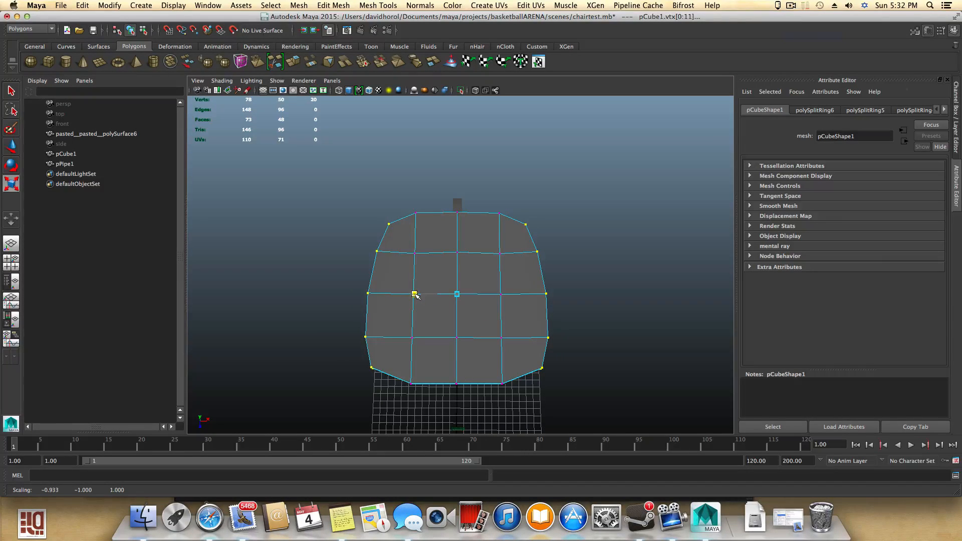
pyautogui.keyDown('alt'); pyautogui.moveTo(414, 295); pyautogui.dragTo(301, 287); pyautogui.keyUp('alt')
pyautogui.keyDown('alt'); pyautogui.moveTo(301, 287); pyautogui.dragTo(496, 346, button='right'); pyautogui.keyUp('alt')
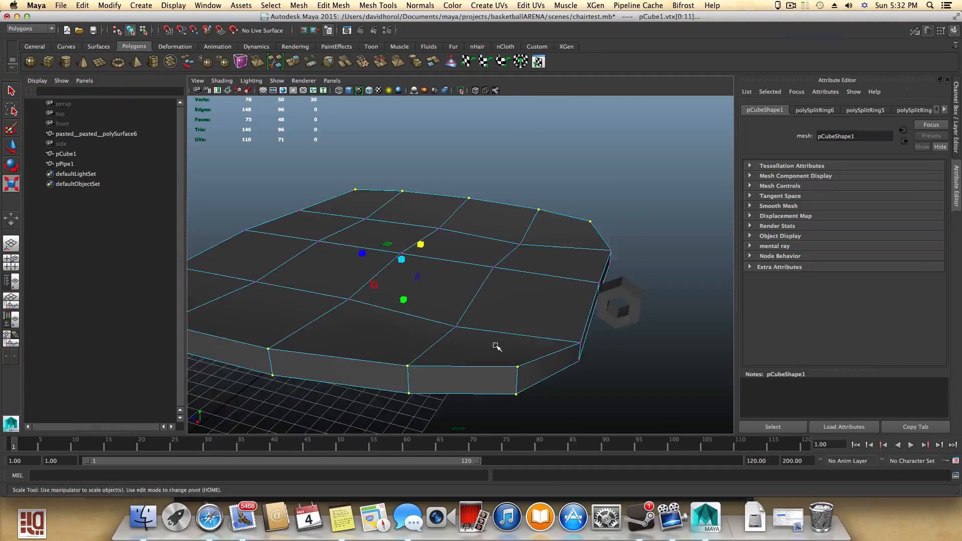
pyautogui.keyDown('alt'); pyautogui.moveTo(497, 345); pyautogui.dragTo(464, 334); pyautogui.keyUp('alt')
# - Return to object mode and toggle smooth preview on and off to check the seat
pyautogui.press('F8')
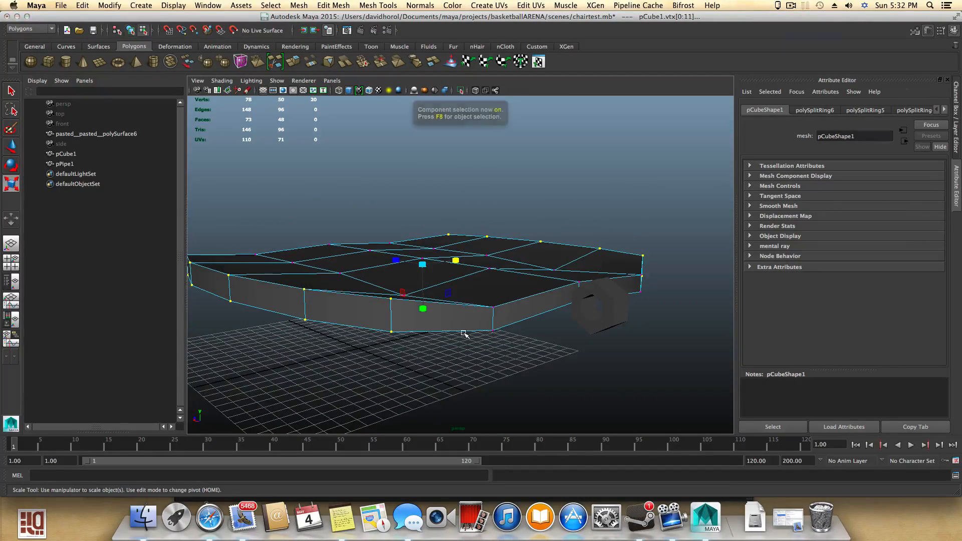
pyautogui.press('3')
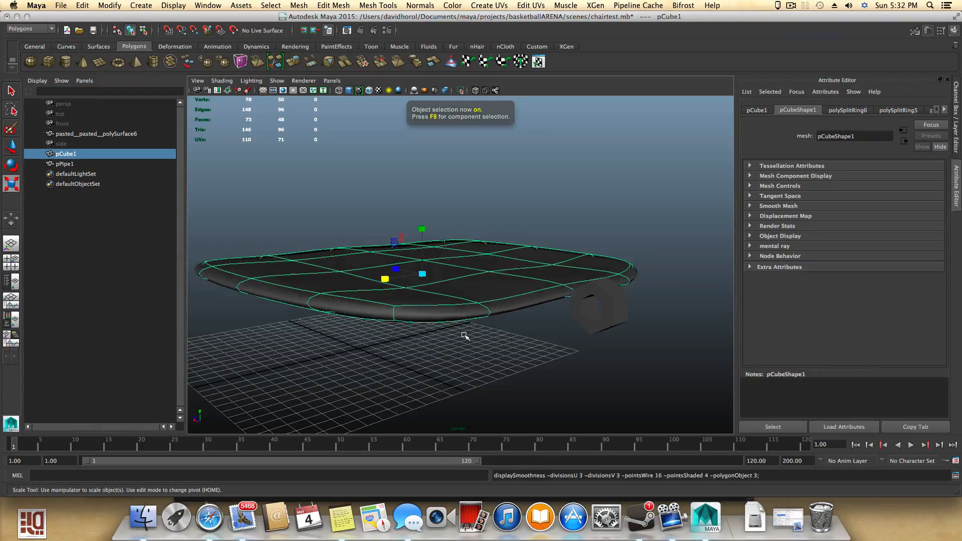
pyautogui.keyDown('alt'); pyautogui.moveTo(429, 342); pyautogui.dragTo(445, 319); pyautogui.keyUp('alt')
pyautogui.press('1')
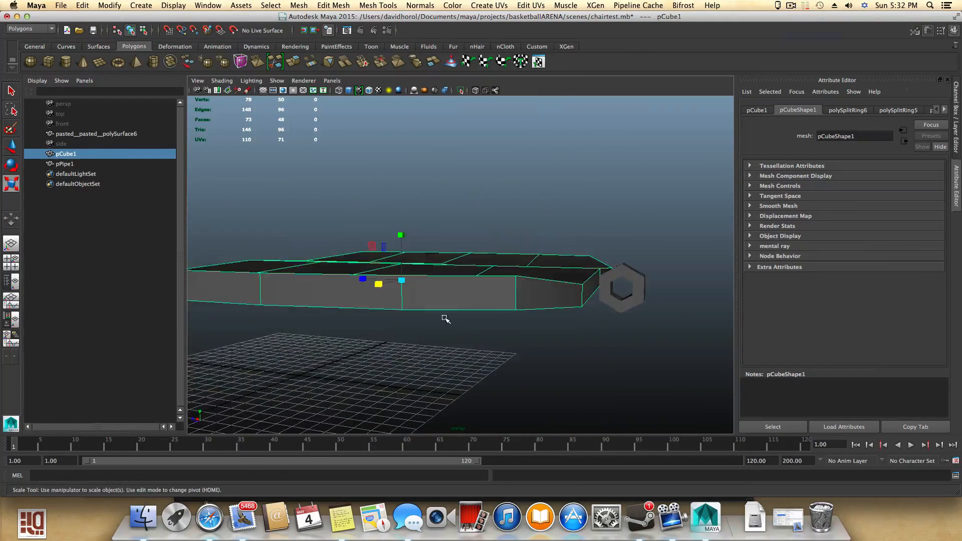
# - Start the Insert Edge Loop tool on the seat
pyautogui.keyDown('shift'); pyautogui.rightClick(467, 293); pyautogui.keyUp('shift')
pyautogui.click(419, 303)
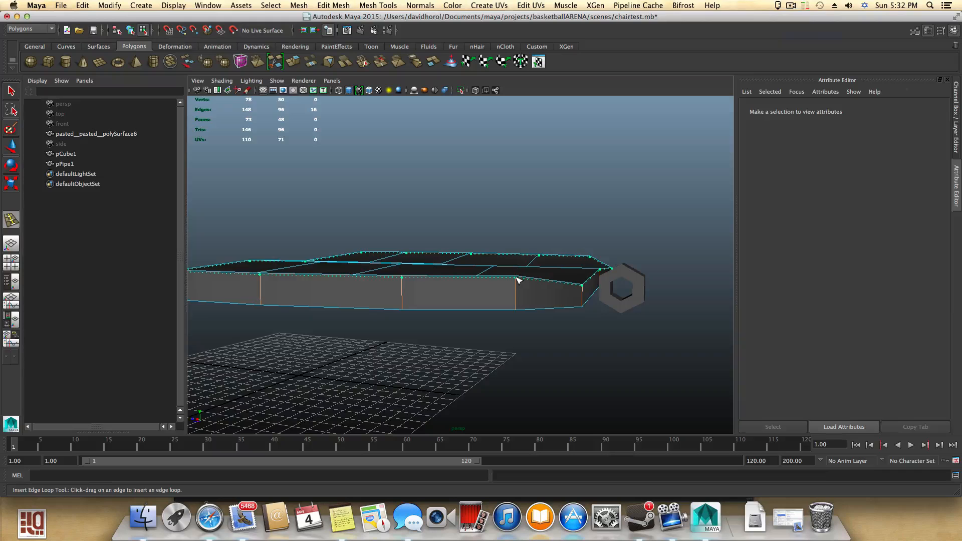
# - Insert additional edge loops across the seat with the Insert Edge Loop tool, checking the shape with smooth preview
pyautogui.moveTo(519, 280); pyautogui.dragTo(281, 318)
pyautogui.click(519, 310)
pyautogui.press('3')
pyautogui.press('1')
pyautogui.keyDown('alt'); pyautogui.moveTo(378, 340); pyautogui.dragTo(358, 347); pyautogui.keyUp('alt')
pyautogui.keyDown('alt'); pyautogui.moveTo(368, 348); pyautogui.dragTo(473, 364, button='right'); pyautogui.keyUp('alt')
pyautogui.keyDown('alt'); pyautogui.moveTo(462, 366); pyautogui.dragTo(429, 367, button='middle'); pyautogui.keyUp('alt')
pyautogui.keyDown('alt'); pyautogui.moveTo(430, 375); pyautogui.dragTo(439, 356); pyautogui.keyUp('alt')
pyautogui.keyDown('alt'); pyautogui.moveTo(464, 361); pyautogui.dragTo(531, 358, button='right'); pyautogui.keyUp('alt')
pyautogui.keyDown('alt'); pyautogui.moveTo(538, 356); pyautogui.dragTo(476, 343, button='middle'); pyautogui.keyUp('alt')
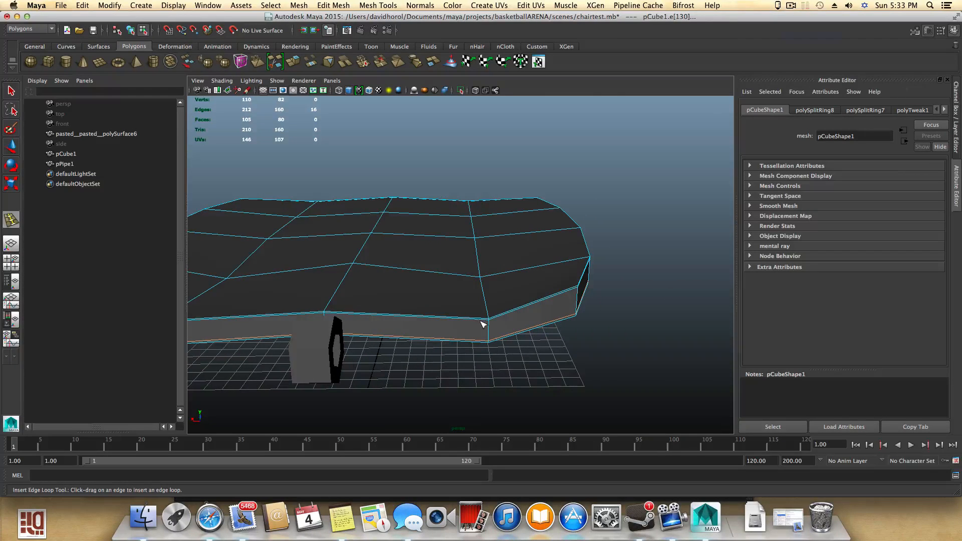
pyautogui.keyDown('alt'); pyautogui.moveTo(420, 296); pyautogui.dragTo(520, 279); pyautogui.keyUp('alt')
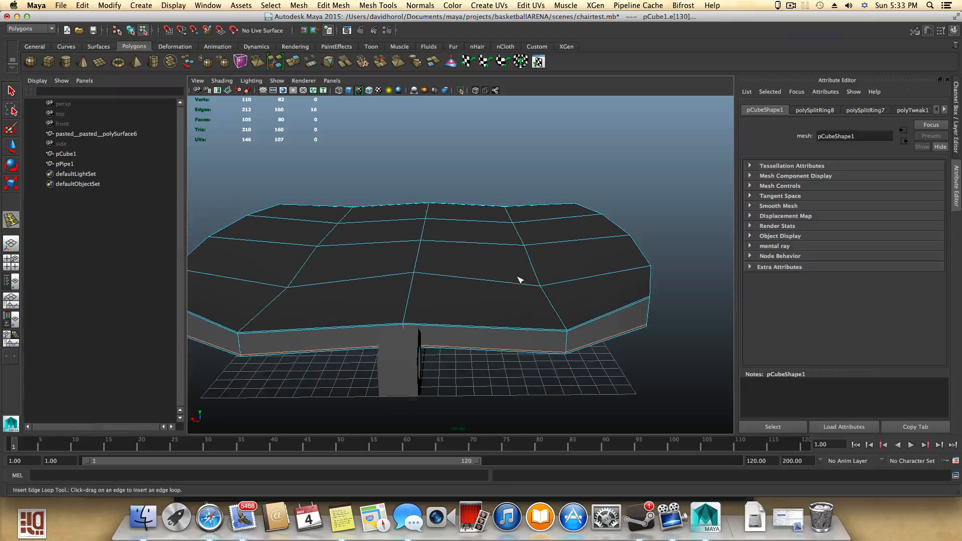
# - Use the Offset Edge Loop tool on the seat's center edge loop to add parallel loops on both sides
pyautogui.click(333, 5)
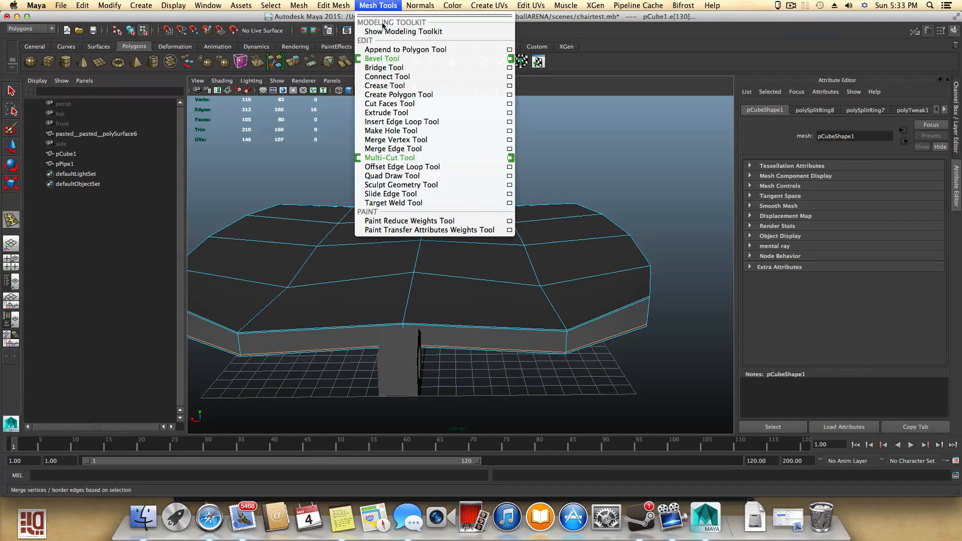
pyautogui.click(400, 167)
pyautogui.moveTo(414, 284); pyautogui.dragTo(414, 285)
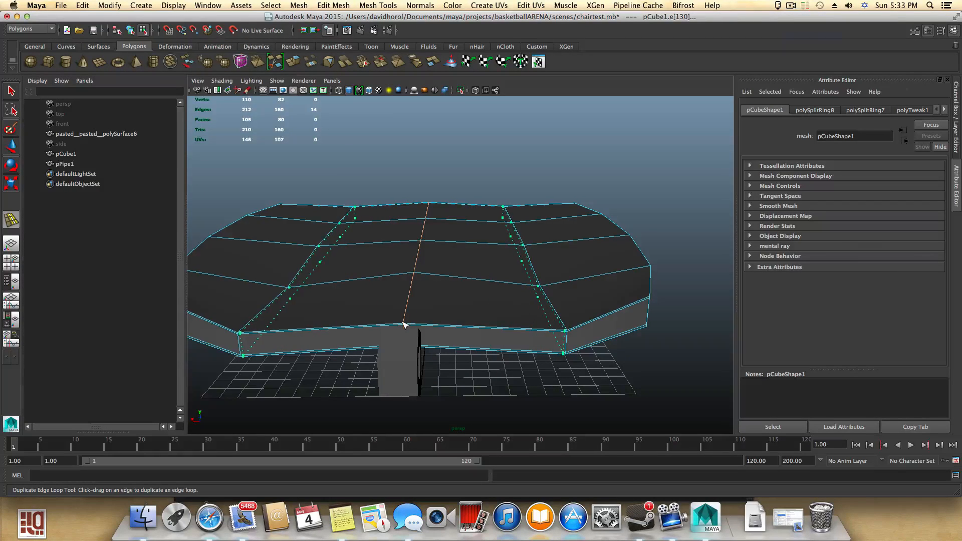
pyautogui.moveTo(405, 325); pyautogui.dragTo(483, 294)
pyautogui.keyDown('alt'); pyautogui.moveTo(414, 322); pyautogui.dragTo(653, 355); pyautogui.keyUp('alt')
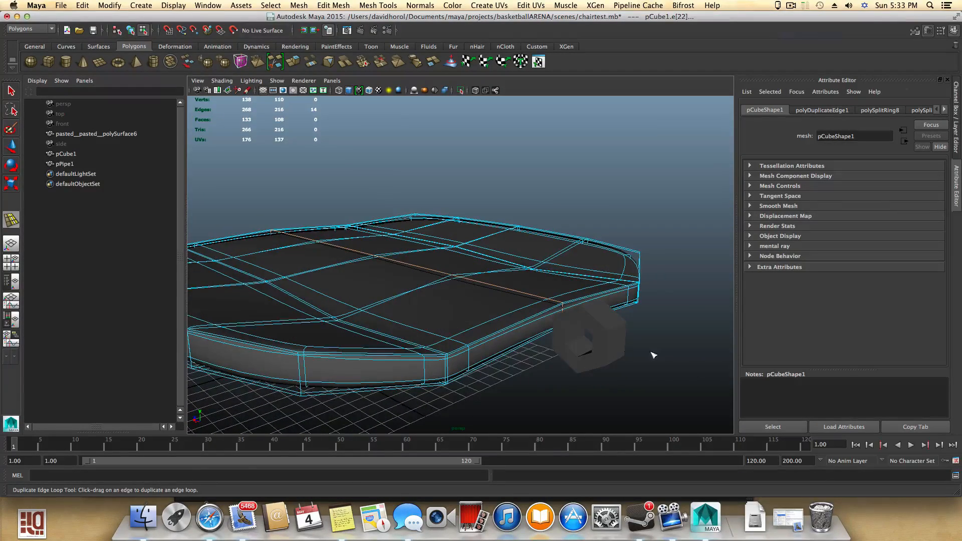
pyautogui.press('1')
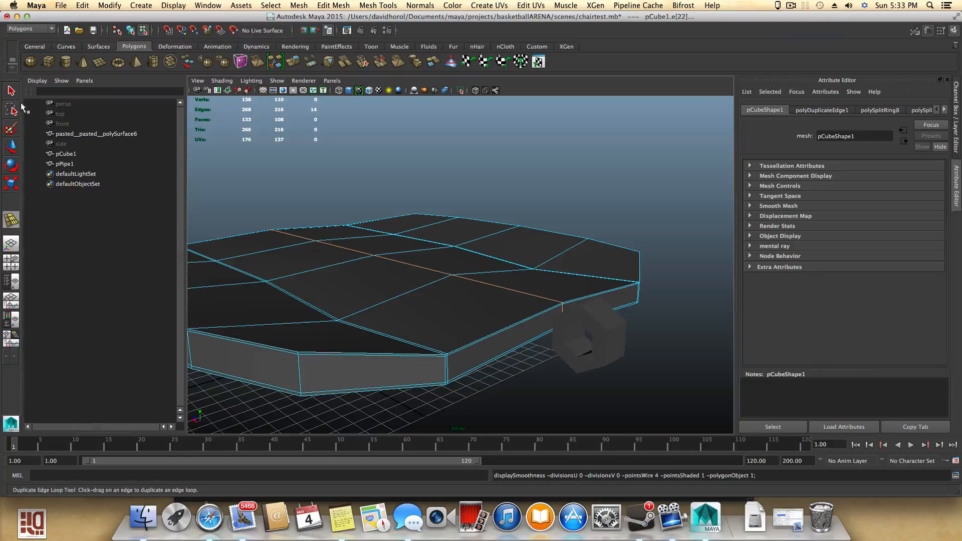
# - Delete one outer side face of the hexagonal pipe
pyautogui.press('q')
pyautogui.click(592, 329)
pyautogui.keyDown('alt'); pyautogui.moveTo(578, 351); pyautogui.dragTo(597, 347); pyautogui.keyUp('alt')
pyautogui.keyDown('alt'); pyautogui.moveTo(597, 347); pyautogui.dragTo(431, 341, button='middle'); pyautogui.keyUp('alt')
pyautogui.keyDown('alt'); pyautogui.moveTo(463, 341); pyautogui.dragTo(480, 311); pyautogui.keyUp('alt')
pyautogui.rightClick(476, 281)
pyautogui.click(475, 302)
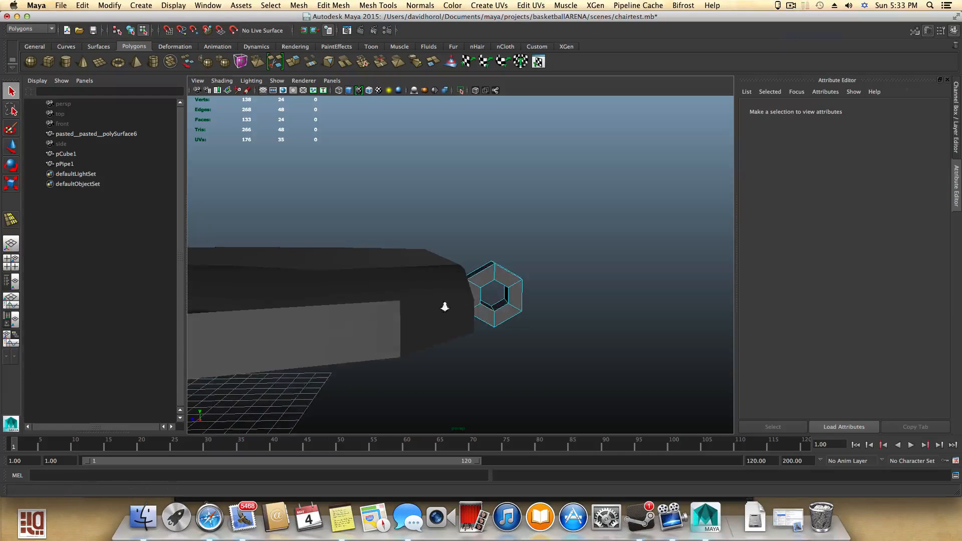
pyautogui.keyDown('alt'); pyautogui.moveTo(444, 307); pyautogui.dragTo(490, 324, button='right'); pyautogui.keyUp('alt')
pyautogui.keyDown('alt'); pyautogui.moveTo(490, 323); pyautogui.dragTo(420, 298, button='middle'); pyautogui.keyUp('alt')
pyautogui.keyDown('alt'); pyautogui.moveTo(530, 324); pyautogui.dragTo(501, 324); pyautogui.keyUp('alt')
pyautogui.press('F8')
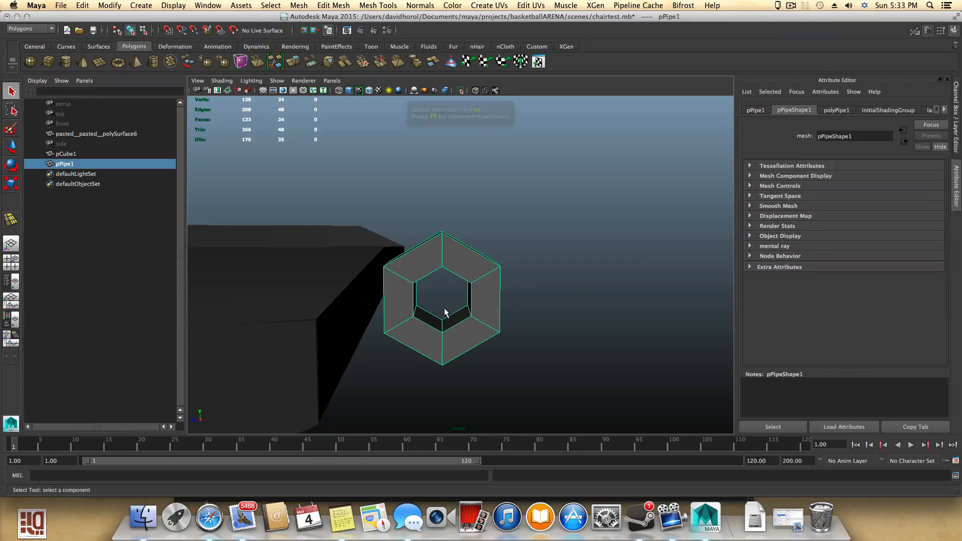
pyautogui.click(12, 147)
pyautogui.keyDown('alt'); pyautogui.moveTo(396, 299); pyautogui.dragTo(464, 322); pyautogui.keyUp('alt')
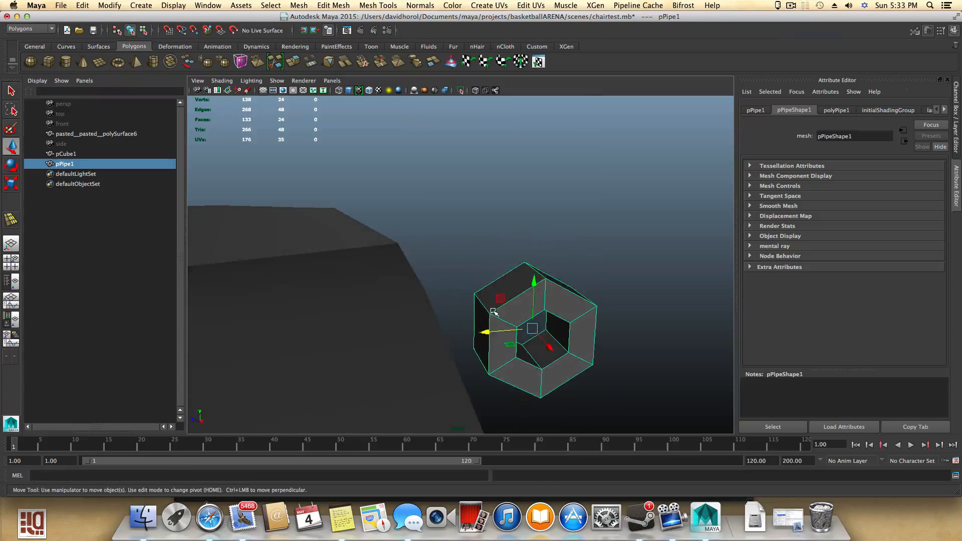
pyautogui.moveTo(491, 316); pyautogui.dragTo(477, 321, button='right')
pyautogui.click(477, 321)
pyautogui.press('Delete')
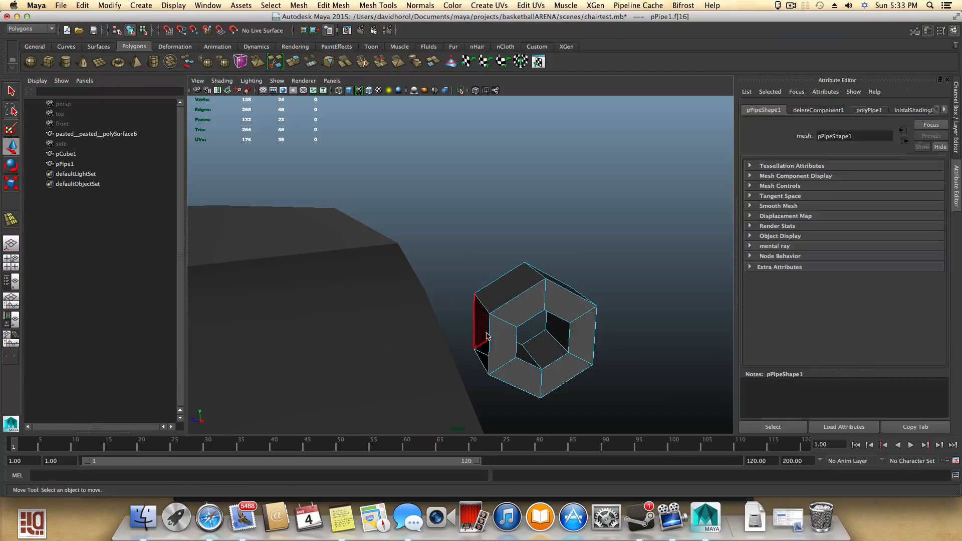
# - Delete two adjacent front side faces of the seat
pyautogui.press('F8')
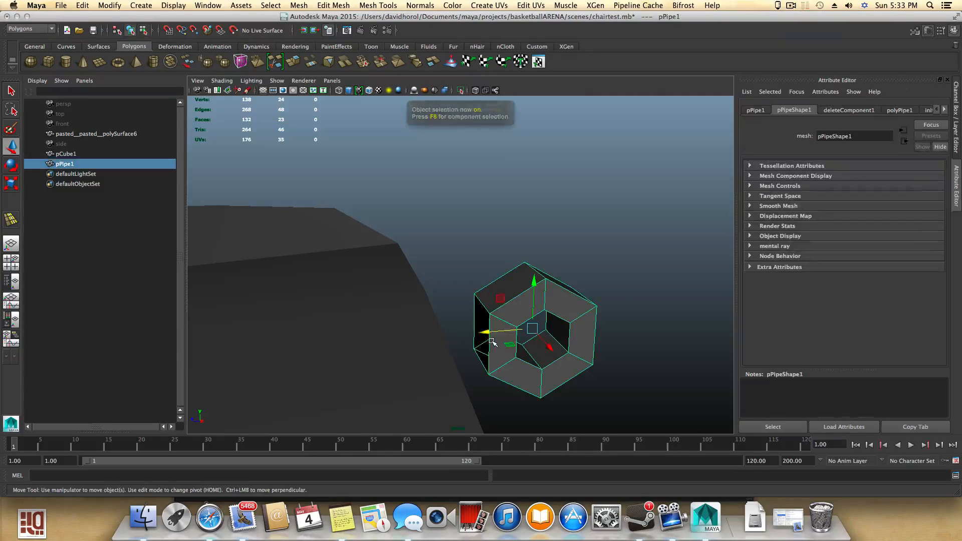
pyautogui.keyDown('alt'); pyautogui.moveTo(491, 335); pyautogui.dragTo(436, 324); pyautogui.keyUp('alt')
pyautogui.click(358, 316)
pyautogui.keyDown('alt'); pyautogui.moveTo(436, 324); pyautogui.dragTo(440, 354, button='middle'); pyautogui.keyUp('alt')
pyautogui.moveTo(441, 354)
pyautogui.keyDown('alt'); pyautogui.mouseDown()
pyautogui.moveTo(449, 359)
pyautogui.moveTo(407, 346)
pyautogui.moveTo(449, 337)
pyautogui.mouseUp(); pyautogui.keyUp('alt')
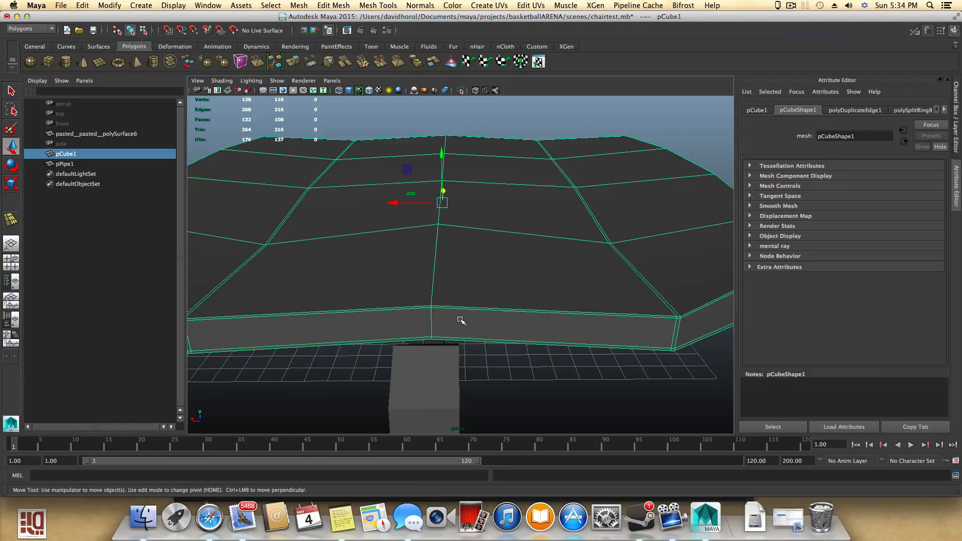
pyautogui.rightClick(460, 319)
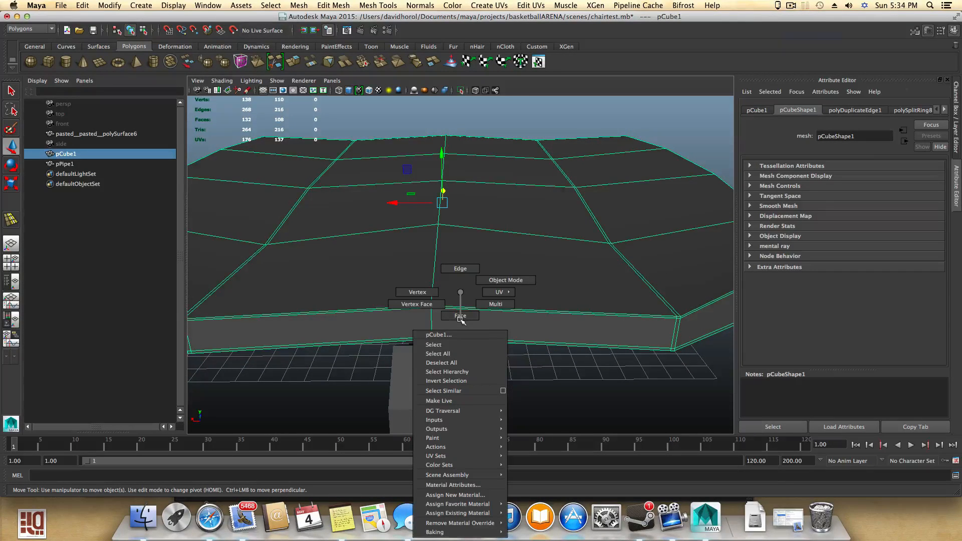
pyautogui.click(460, 320)
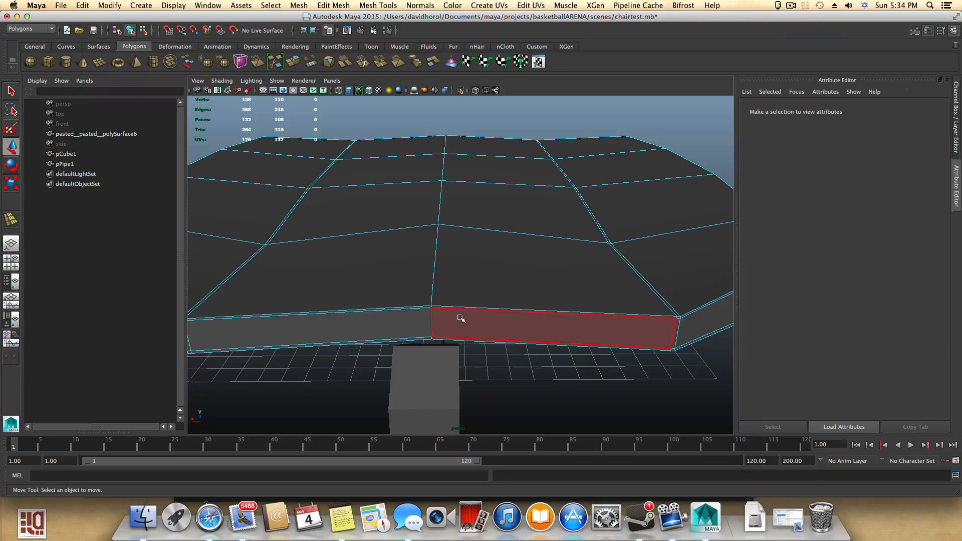
pyautogui.moveTo(464, 292); pyautogui.dragTo(464, 322, button='right')
pyautogui.click(464, 321)
pyautogui.keyDown('shift'); pyautogui.click(404, 321); pyautogui.keyUp('shift')
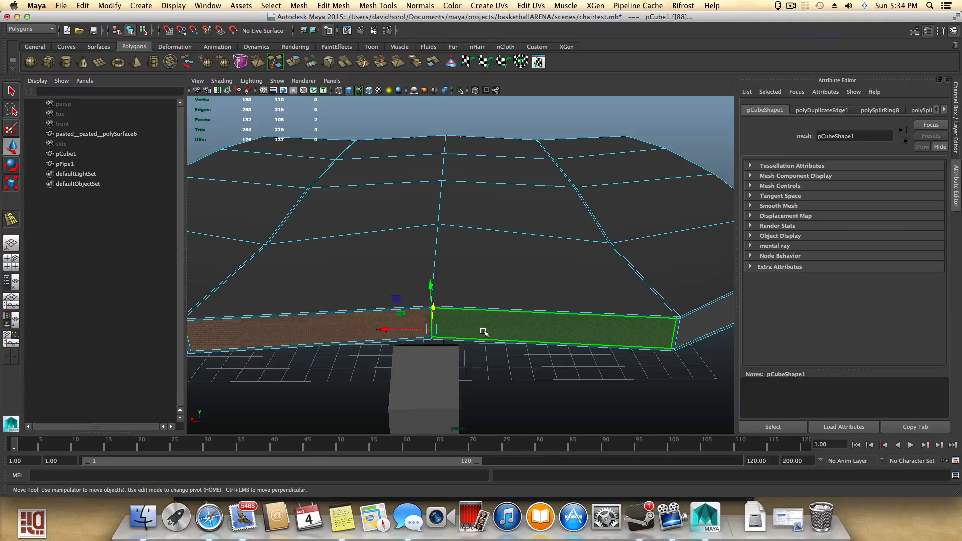
pyautogui.press('Delete')
# - Insert an edge loop around the middle of the hexagonal pipe
pyautogui.keyDown('alt'); pyautogui.moveTo(485, 332); pyautogui.dragTo(461, 361); pyautogui.keyUp('alt')
pyautogui.click(382, 328)
pyautogui.rightClick(461, 362)
pyautogui.click(459, 271)
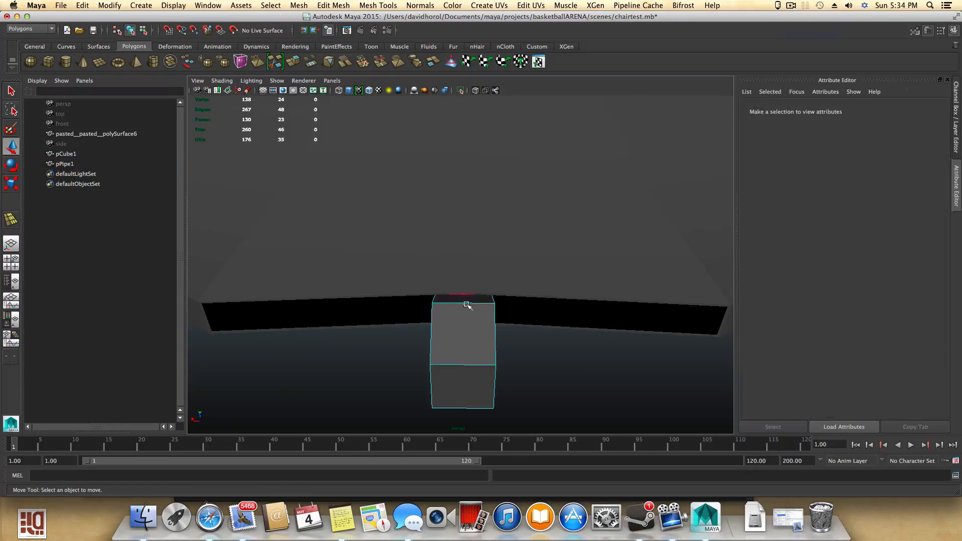
pyautogui.click(463, 365)
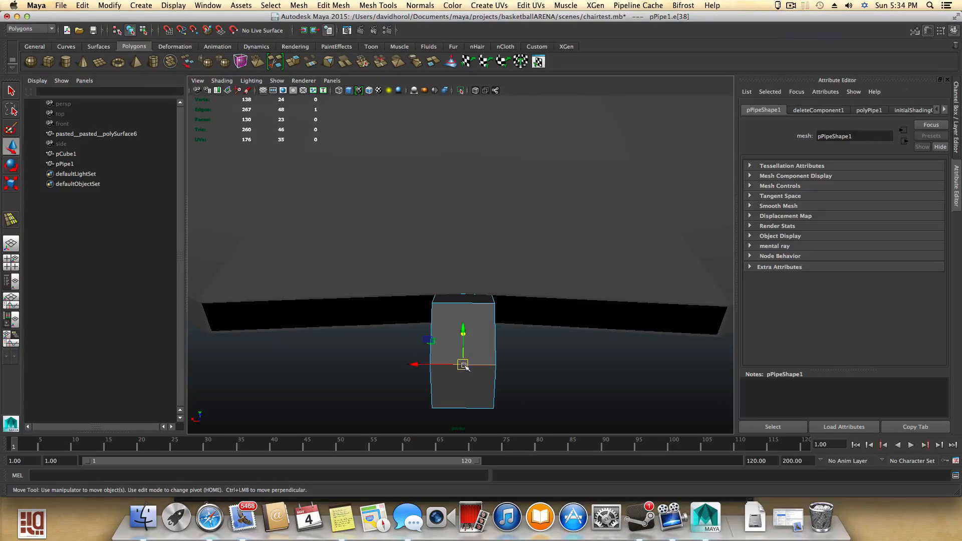
pyautogui.keyDown('ctrl'); pyautogui.rightClick(464, 366); pyautogui.keyUp('ctrl')
pyautogui.click(434, 378)
pyautogui.click(481, 389)
pyautogui.keyDown('alt'); pyautogui.moveTo(482, 389); pyautogui.dragTo(441, 368); pyautogui.keyUp('alt')
pyautogui.scroll(5, 505, 307)
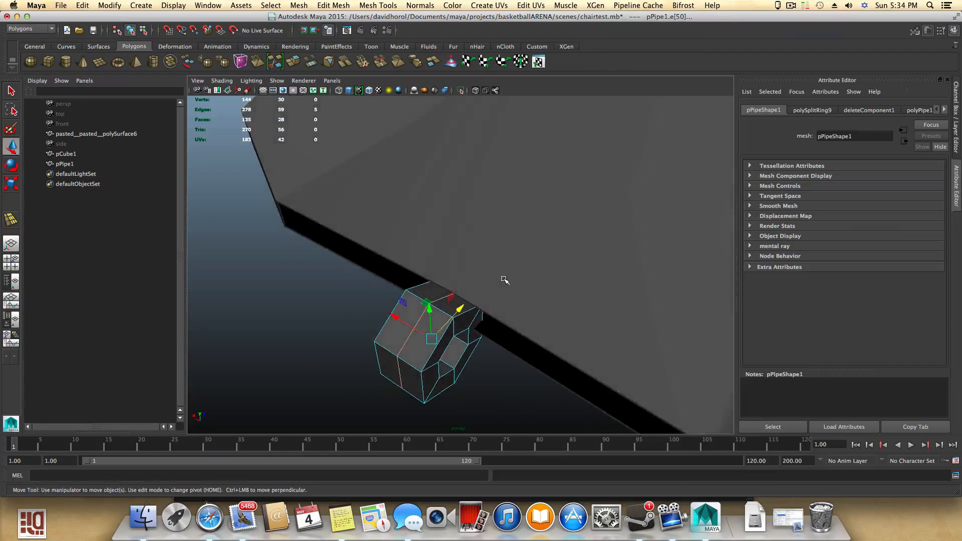
# - Move the hexagonal pipe slightly along its axis
pyautogui.click(502, 292)
pyautogui.keyDown('alt'); pyautogui.moveTo(460, 277); pyautogui.dragTo(379, 327); pyautogui.keyUp('alt')
pyautogui.click(421, 329)
pyautogui.press('r')
pyautogui.press('w')
pyautogui.press('r')
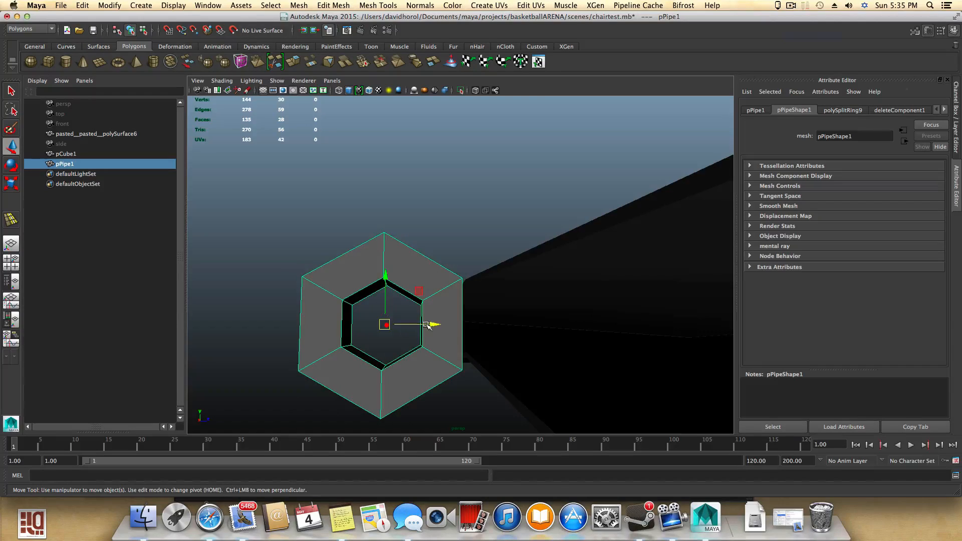
pyautogui.moveTo(428, 326); pyautogui.dragTo(440, 325)
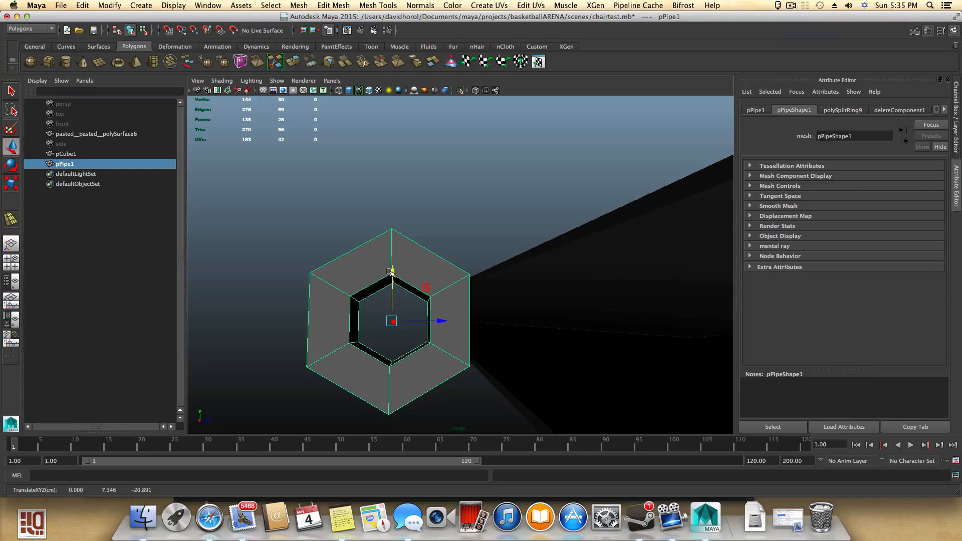
# - Scale the hexagonal pipe down slightly and nudge it into position near the seat
pyautogui.click(473, 292)
pyautogui.moveTo(531, 300)
pyautogui.keyDown('alt'); pyautogui.mouseDown()
pyautogui.moveTo(527, 312)
pyautogui.moveTo(623, 301)
pyautogui.moveTo(520, 301)
pyautogui.moveTo(531, 294)
pyautogui.moveTo(522, 287)
pyautogui.moveTo(526, 304)
pyautogui.moveTo(524, 296)
pyautogui.mouseUp(); pyautogui.keyUp('alt')
pyautogui.press('r')
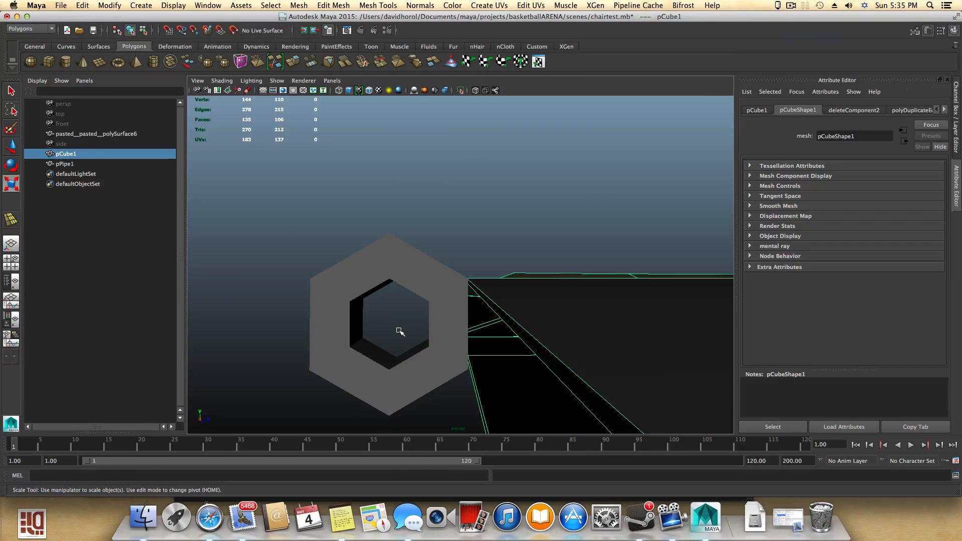
pyautogui.click(411, 266)
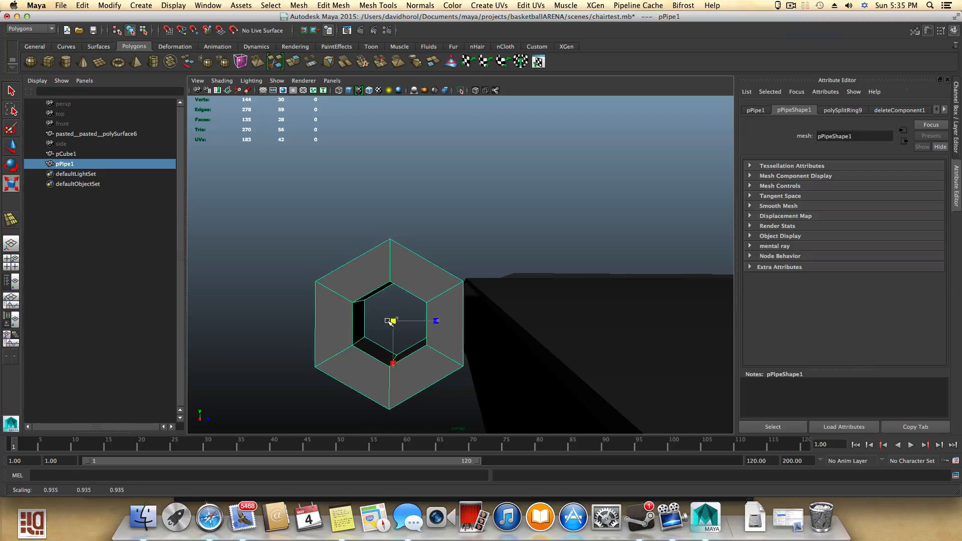
pyautogui.press('w')
pyautogui.keyDown('alt'); pyautogui.moveTo(409, 325); pyautogui.dragTo(465, 329); pyautogui.keyUp('alt')
pyautogui.press('r')
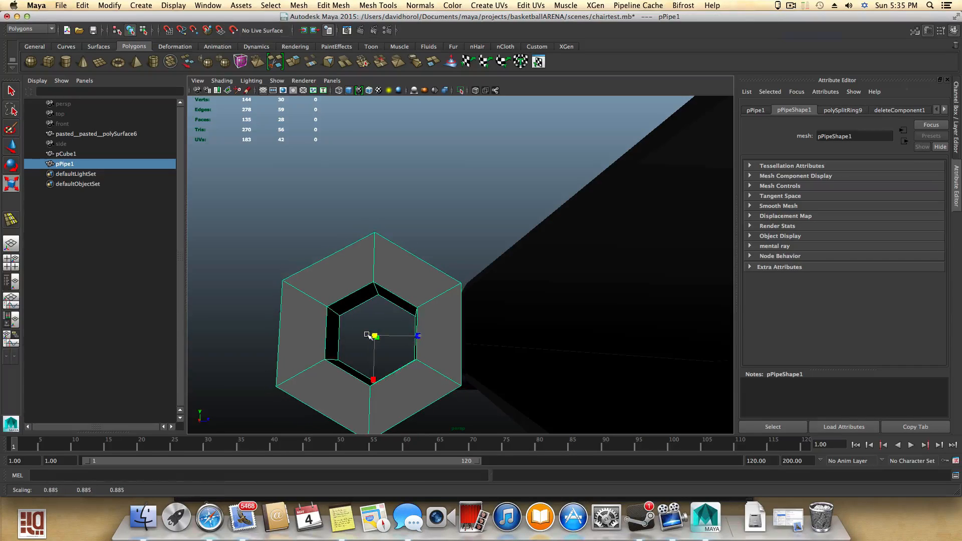
pyautogui.press('w')
pyautogui.moveTo(417, 336); pyautogui.dragTo(432, 335)
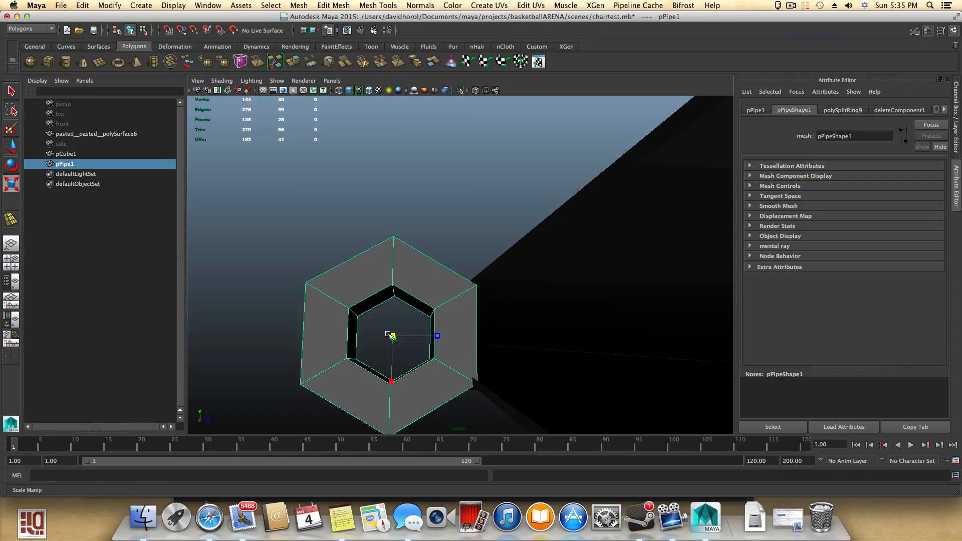
pyautogui.press('w')
pyautogui.moveTo(395, 291); pyautogui.dragTo(395, 289)
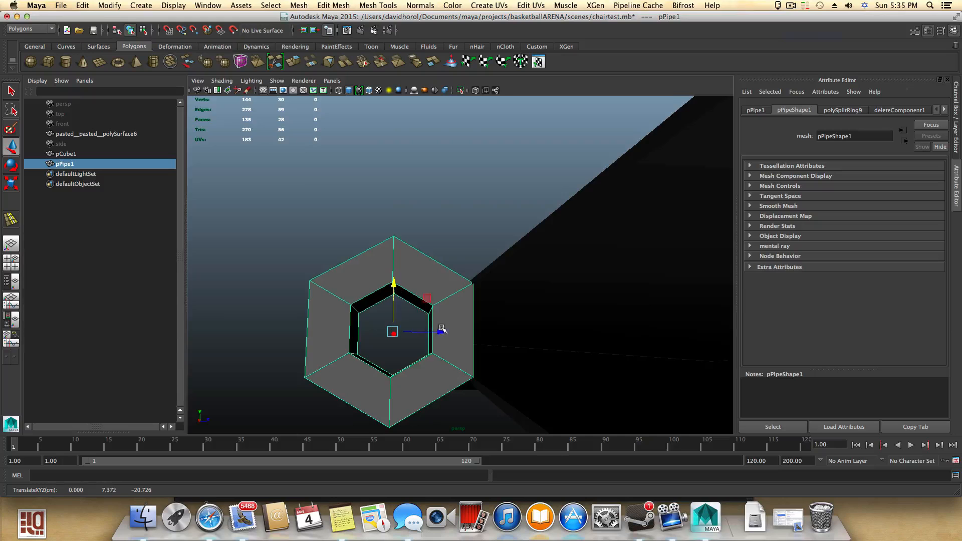
# - Scale the hexagonal pipe down further, making it narrower and shorter
pyautogui.keyDown('alt'); pyautogui.moveTo(442, 330); pyautogui.dragTo(663, 342); pyautogui.keyUp('alt')
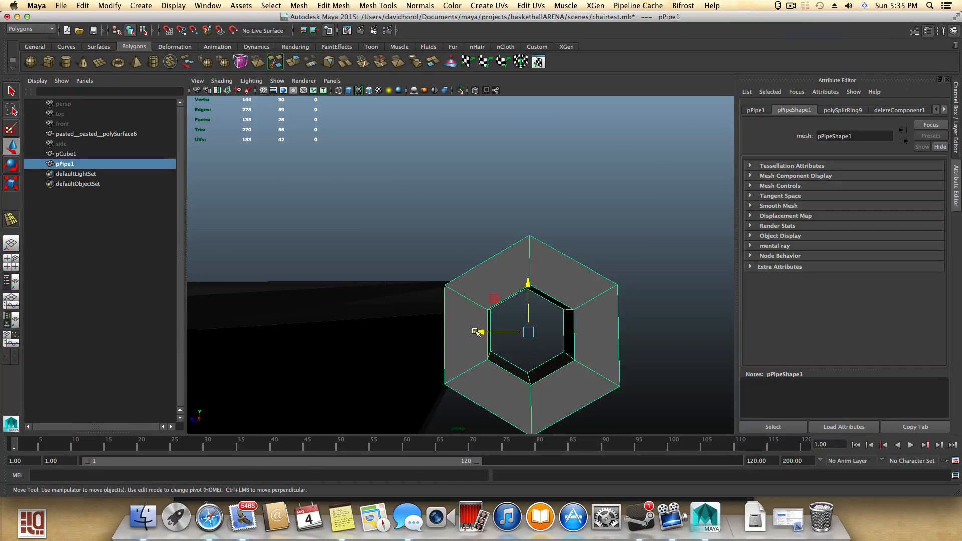
pyautogui.moveTo(476, 332); pyautogui.dragTo(446, 354)
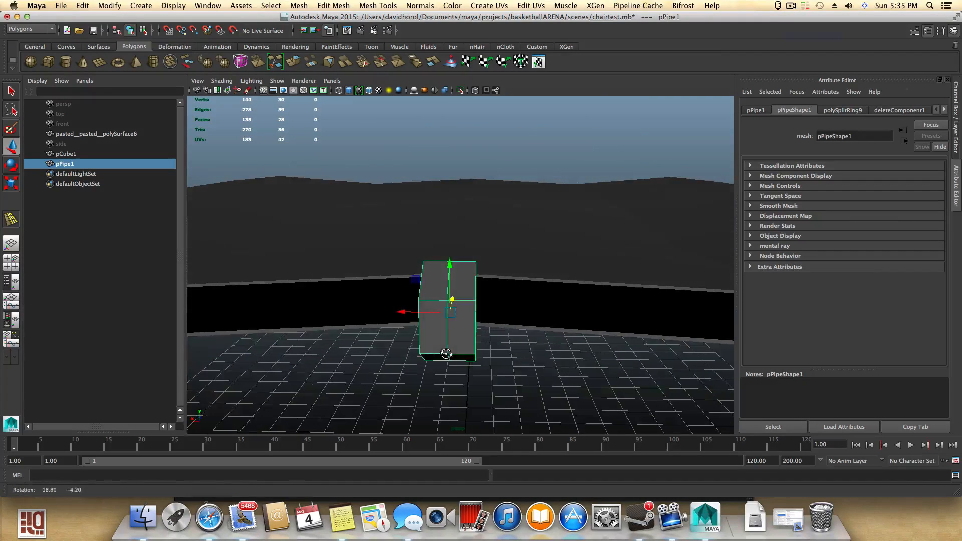
pyautogui.press('r')
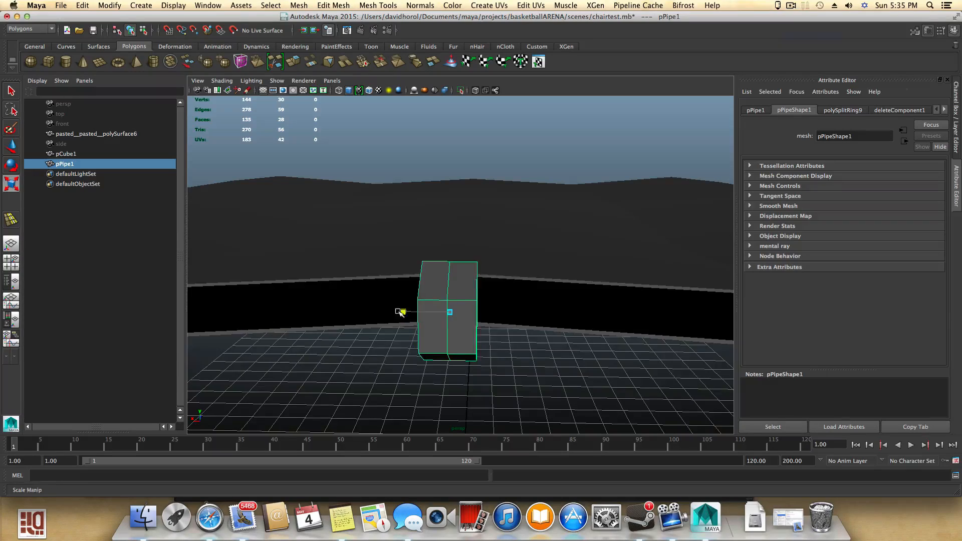
pyautogui.moveTo(400, 312); pyautogui.dragTo(596, 359)
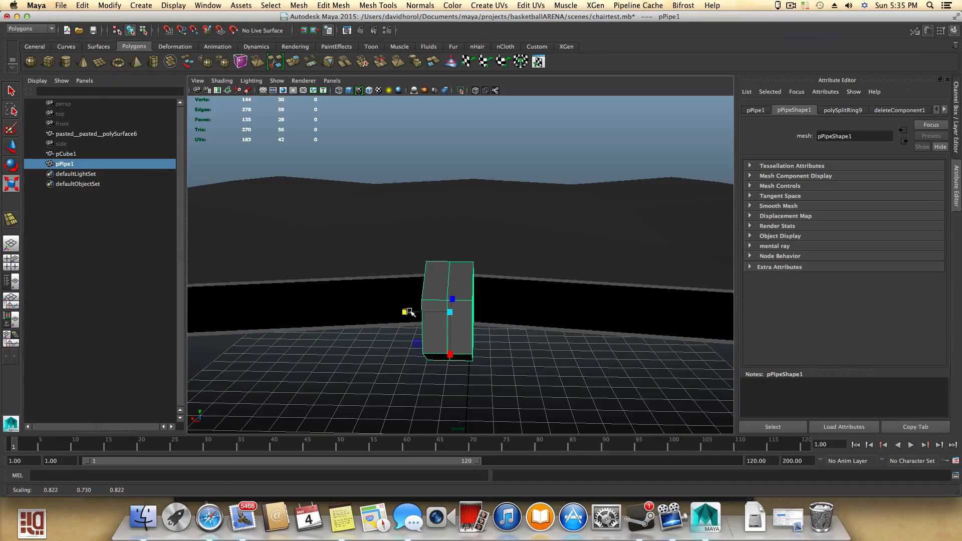
pyautogui.moveTo(407, 311); pyautogui.dragTo(165, 305)
pyautogui.scroll(-5, 368, 370)
pyautogui.keyDown('alt'); pyautogui.moveTo(423, 411); pyautogui.dragTo(423, 377); pyautogui.keyUp('alt')
pyautogui.moveTo(409, 296); pyautogui.dragTo(353, 297)
pyautogui.keyDown('alt'); pyautogui.moveTo(429, 319); pyautogui.dragTo(379, 318); pyautogui.keyUp('alt')
# - Select the seat's side edge loop and extrude it, moving the new edges slightly outward
pyautogui.press('w')
pyautogui.moveTo(482, 286); pyautogui.dragTo(488, 311)
pyautogui.click(480, 304)
pyautogui.moveTo(489, 311)
pyautogui.keyDown('alt'); pyautogui.mouseDown(button='right')
pyautogui.moveTo(521, 325)
pyautogui.moveTo(515, 293)
pyautogui.moveTo(494, 298)
pyautogui.mouseUp(button='right'); pyautogui.keyUp('alt')
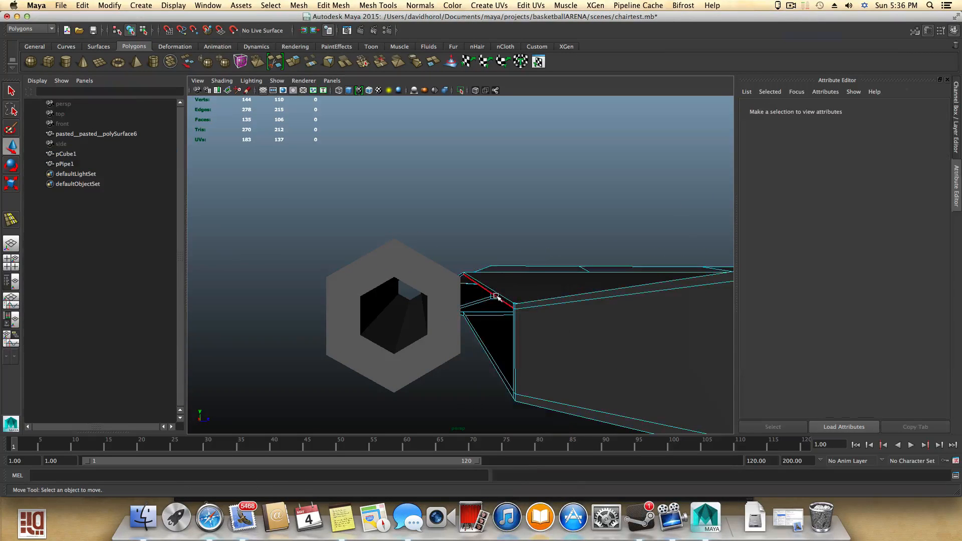
pyautogui.doubleClick(496, 297)
pyautogui.keyDown('alt'); pyautogui.moveTo(503, 315); pyautogui.dragTo(496, 319); pyautogui.keyUp('alt')
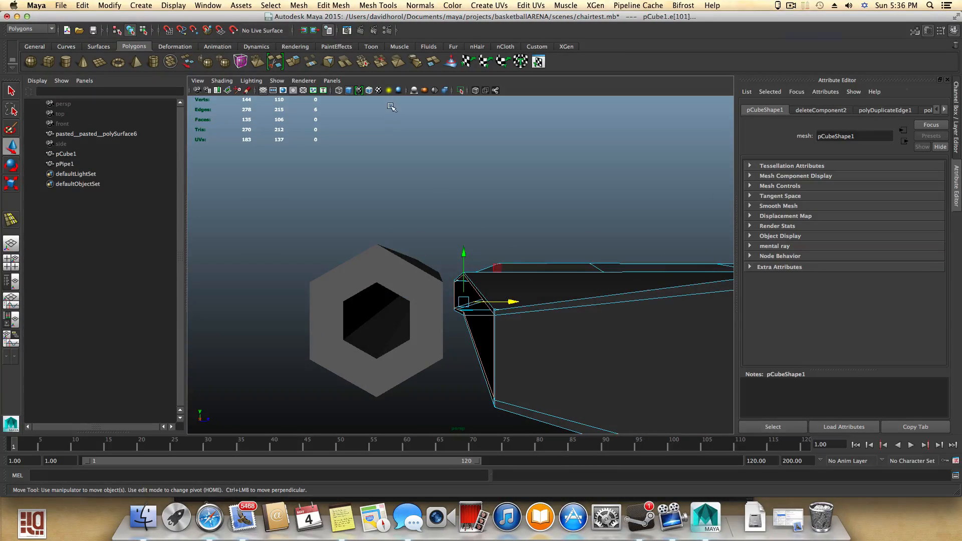
pyautogui.click(295, 61)
pyautogui.press('w')
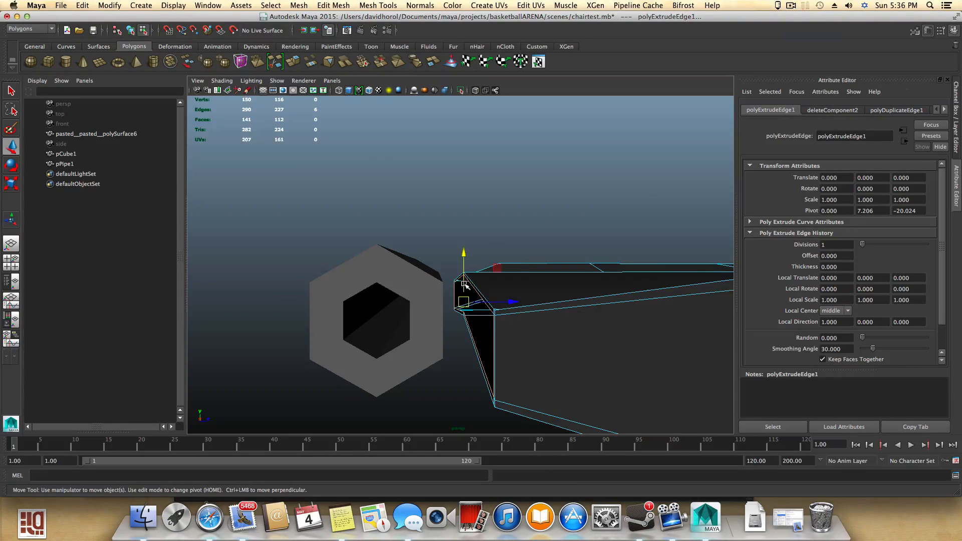
pyautogui.moveTo(517, 304)
pyautogui.mouseDown()
pyautogui.moveTo(498, 301)
pyautogui.moveTo(489, 322)
pyautogui.moveTo(494, 285)
pyautogui.moveTo(509, 284)
pyautogui.moveTo(502, 294)
pyautogui.mouseUp()
pyautogui.click(414, 238)
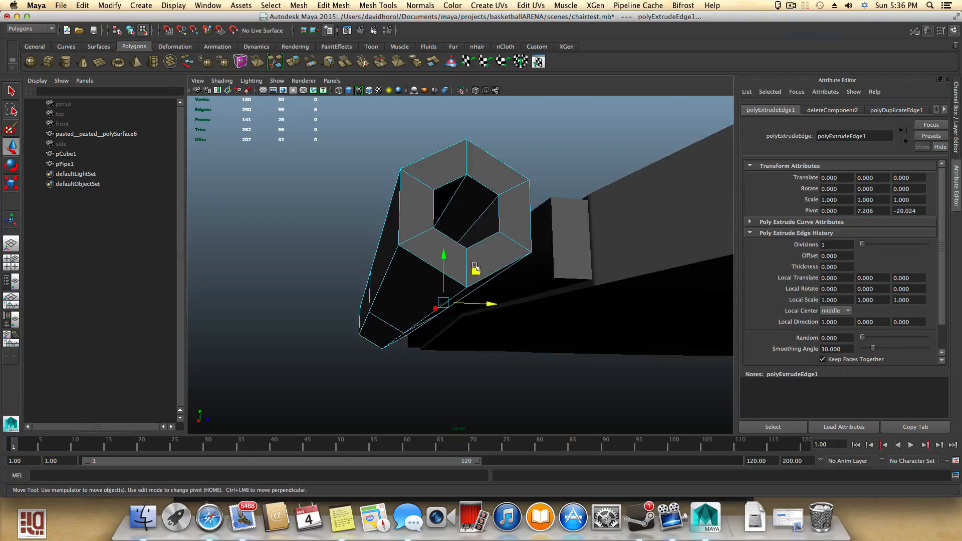
# - Move the hexagonal pipe sideways toward the seat
pyautogui.press('F8')
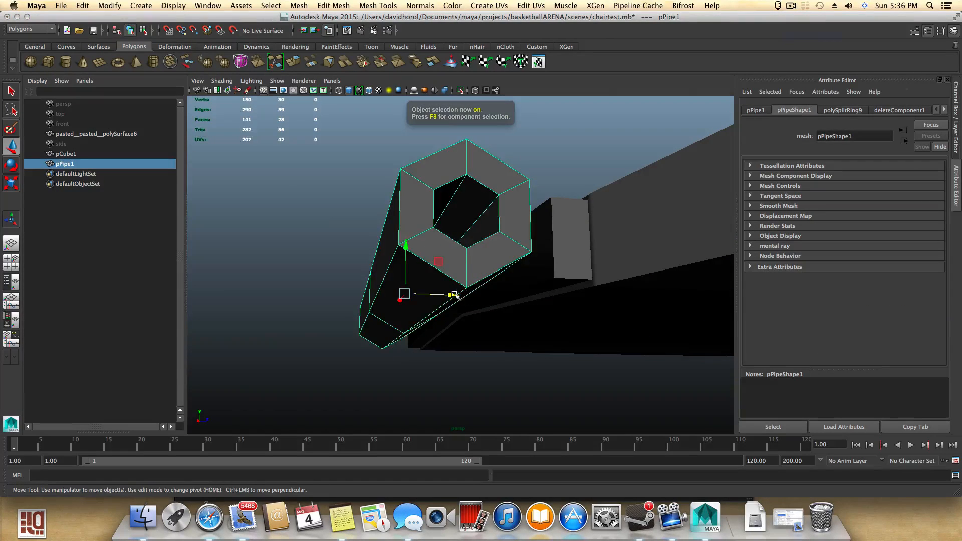
pyautogui.moveTo(455, 296); pyautogui.dragTo(328, 292)
pyautogui.click(537, 319)
pyautogui.keyDown('alt'); pyautogui.moveTo(534, 299); pyautogui.dragTo(513, 300); pyautogui.keyUp('alt')
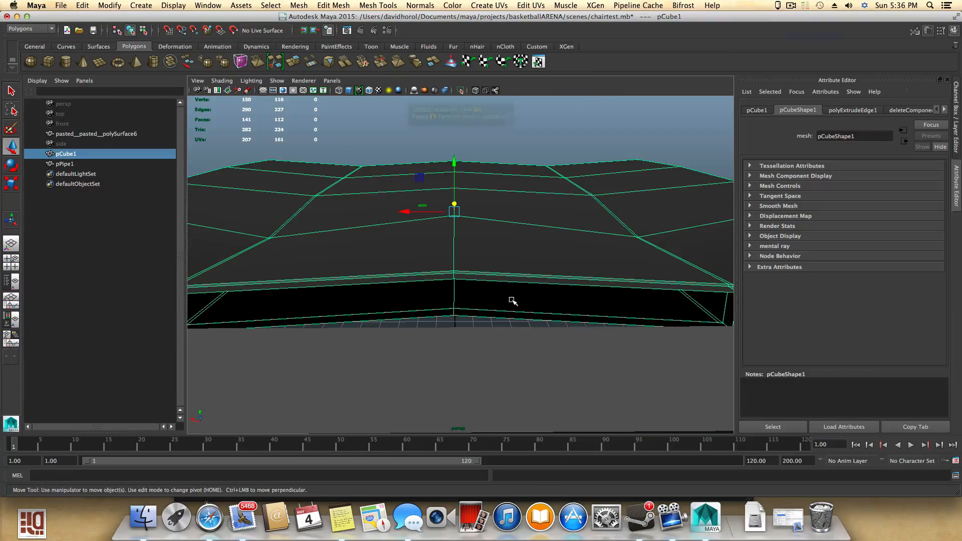
# - Select vertices at the seat's side corner and try moving them, undoing the unwanted moves
pyautogui.moveTo(512, 299); pyautogui.dragTo(486, 299, button='right')
pyautogui.keyDown('alt'); pyautogui.moveTo(486, 299); pyautogui.dragTo(436, 296); pyautogui.keyUp('alt')
pyautogui.click(462, 312)
pyautogui.keyDown('alt'); pyautogui.moveTo(463, 325); pyautogui.dragTo(584, 346); pyautogui.keyUp('alt')
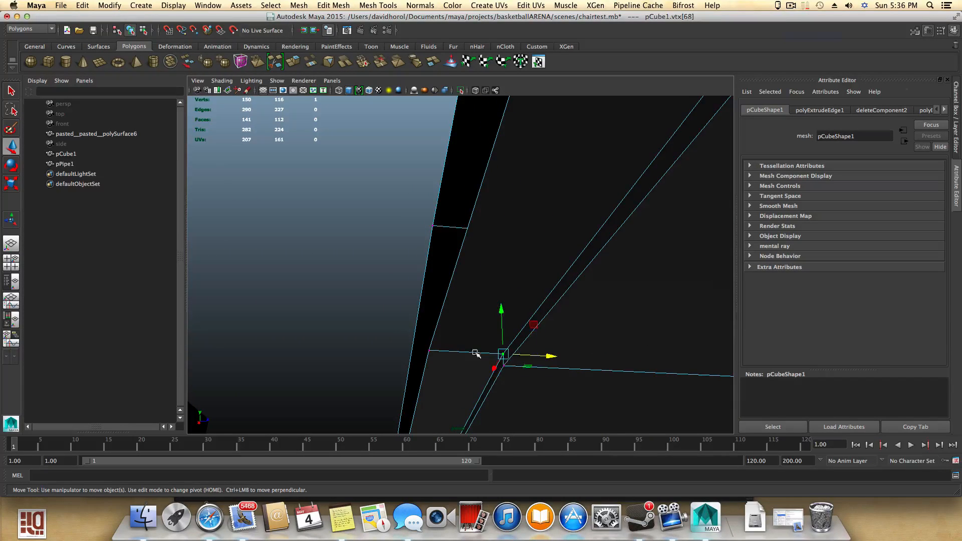
pyautogui.click(429, 350)
pyautogui.keyDown('alt'); pyautogui.moveTo(461, 361); pyautogui.dragTo(481, 369); pyautogui.keyUp('alt')
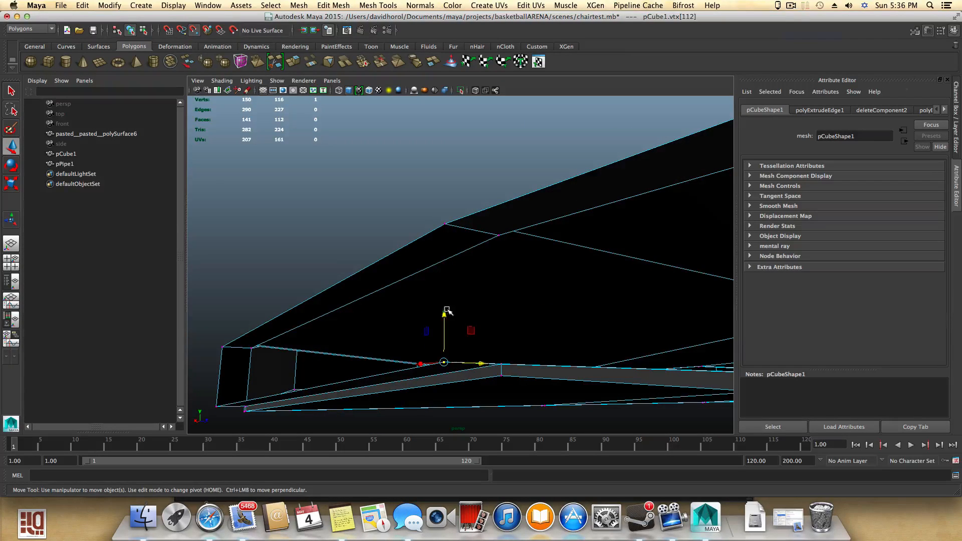
pyautogui.moveTo(447, 310); pyautogui.dragTo(389, 348)
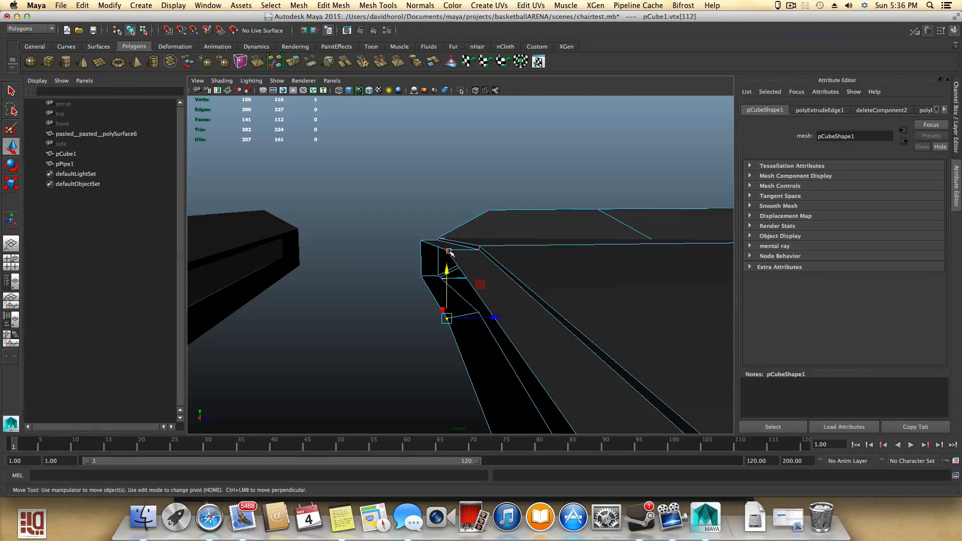
pyautogui.moveTo(445, 200); pyautogui.dragTo(445, 220)
pyautogui.press('z')
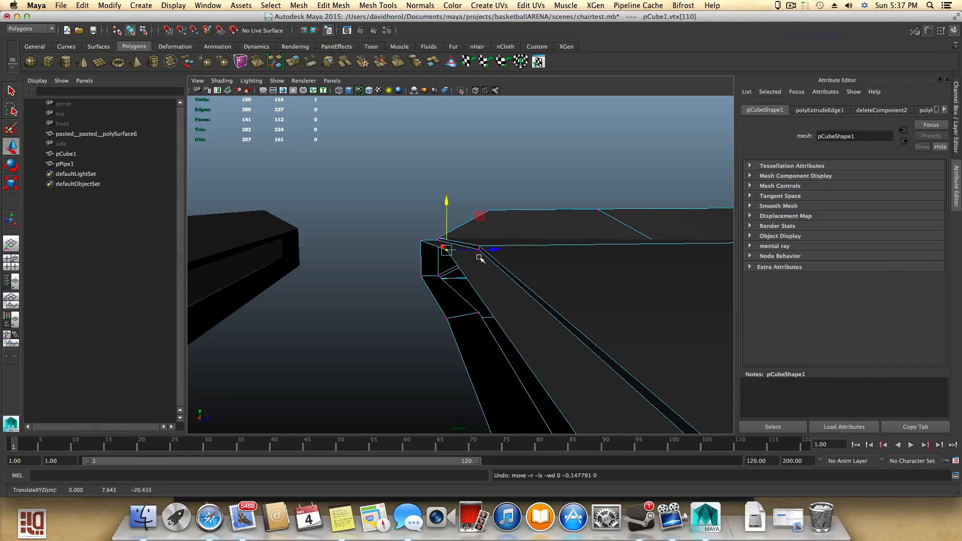
pyautogui.keyDown('alt'); pyautogui.moveTo(482, 273); pyautogui.dragTo(492, 268); pyautogui.keyUp('alt')
pyautogui.press('z')
pyautogui.press('z')
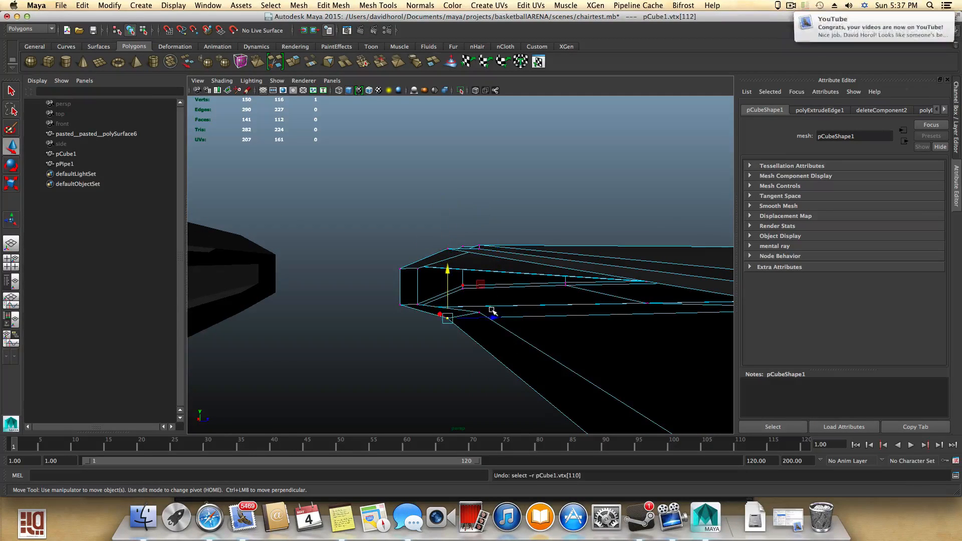
# - Select the corner vertices of the seat's side extrusion and move them down to tuck the edge in, then return to object mode
pyautogui.press('q')
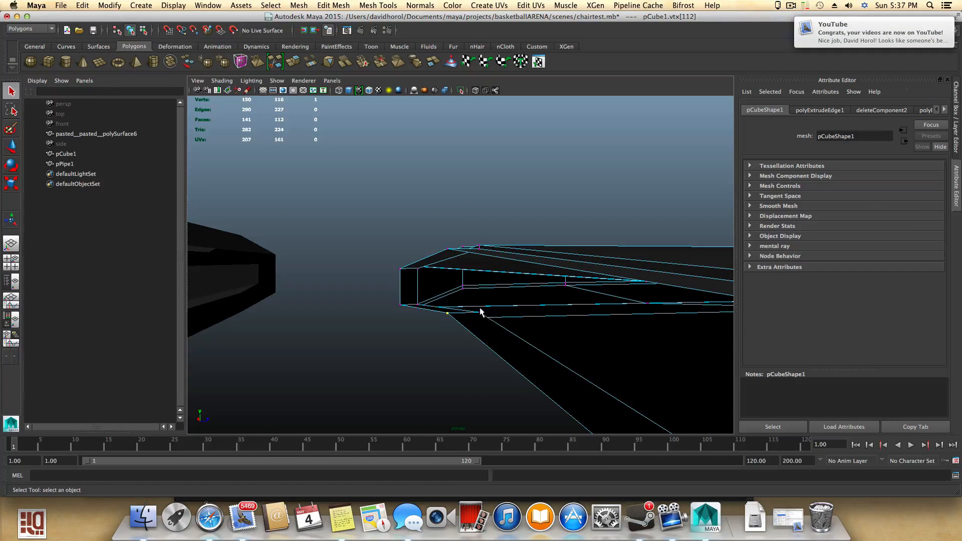
pyautogui.keyDown('shift'); pyautogui.click(479, 311); pyautogui.keyUp('shift')
pyautogui.click(478, 312)
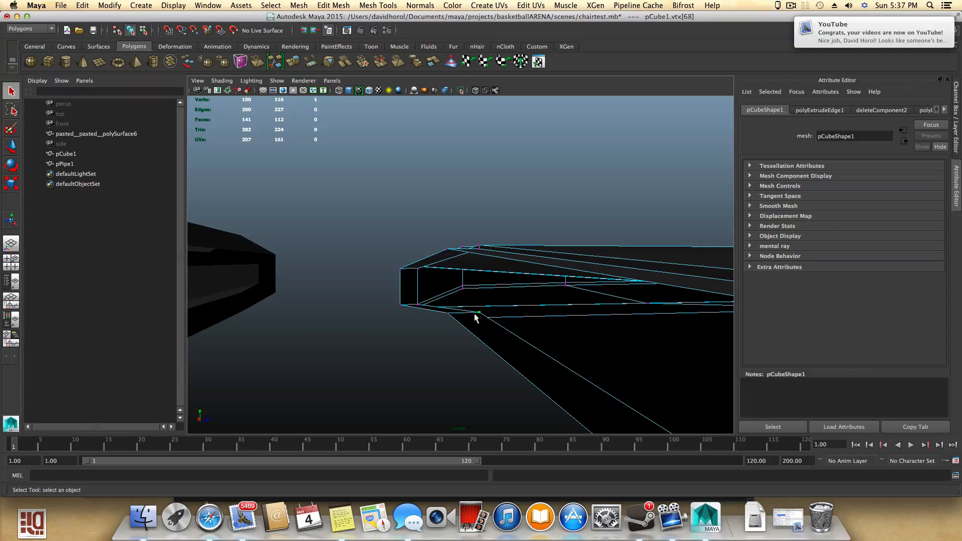
pyautogui.keyDown('shift'); pyautogui.click(447, 315); pyautogui.keyUp('shift')
pyautogui.keyDown('alt'); pyautogui.moveTo(449, 315); pyautogui.dragTo(626, 344); pyautogui.keyUp('alt')
pyautogui.press('w')
pyautogui.keyDown('alt'); pyautogui.moveTo(412, 317); pyautogui.dragTo(608, 381); pyautogui.keyUp('alt')
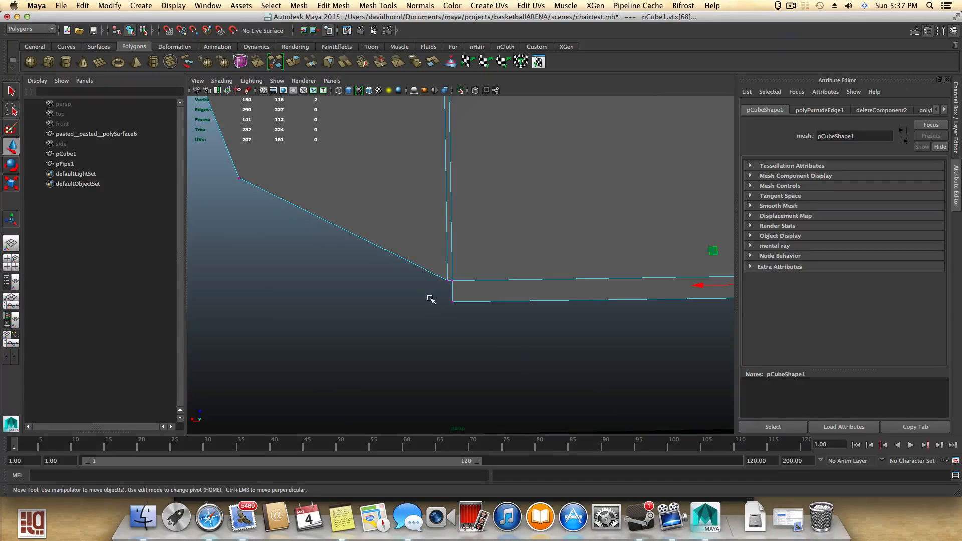
pyautogui.moveTo(505, 330); pyautogui.dragTo(286, 278)
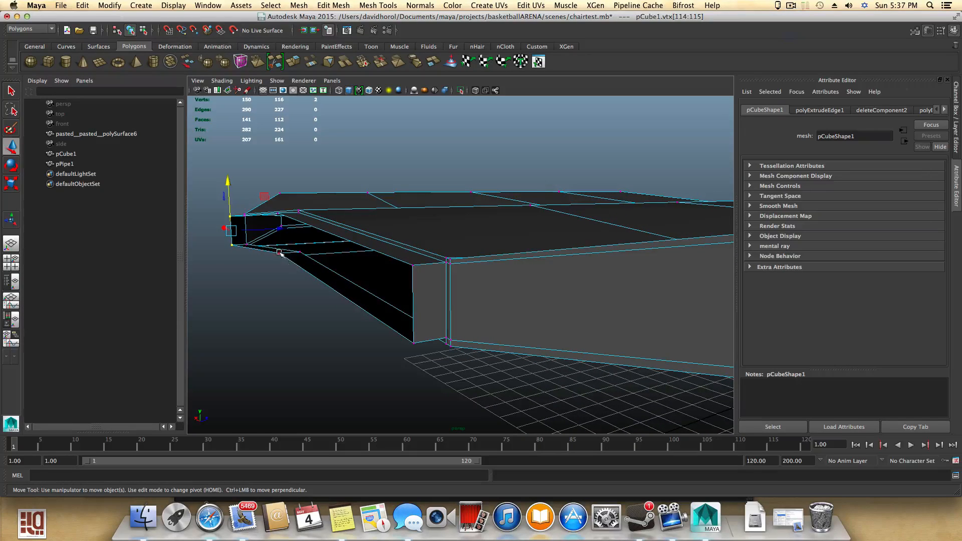
pyautogui.click(295, 250)
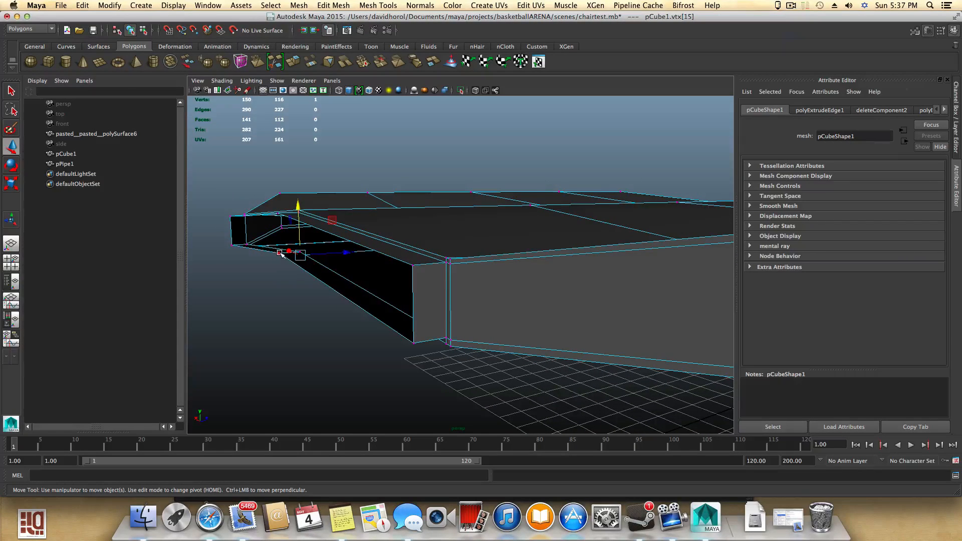
pyautogui.keyDown('shift'); pyautogui.click(280, 211); pyautogui.keyUp('shift')
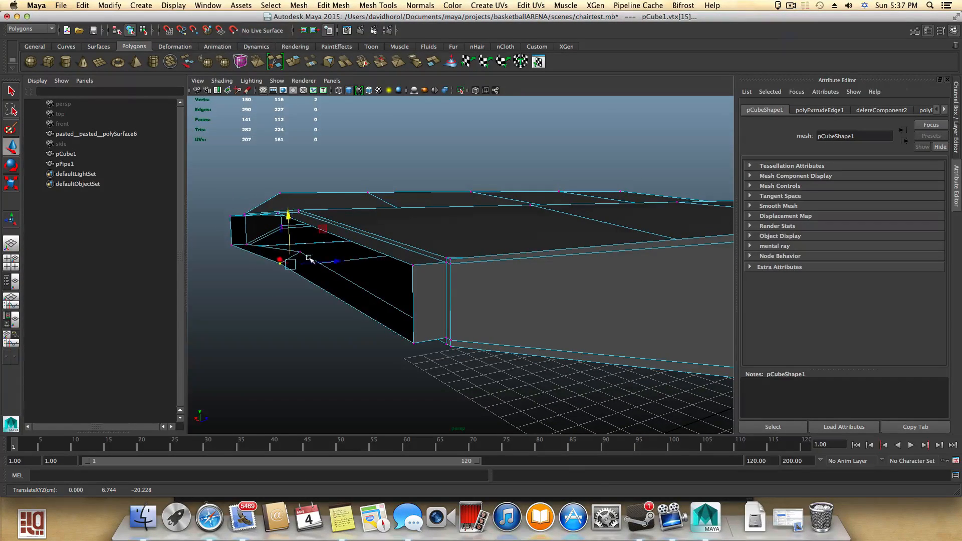
pyautogui.hotkey('ctrl', 'z')
pyautogui.moveTo(312, 232)
pyautogui.keyDown('alt'); pyautogui.mouseDown()
pyautogui.moveTo(378, 249)
pyautogui.moveTo(308, 244)
pyautogui.mouseUp(); pyautogui.keyUp('alt')
pyautogui.press('F8')
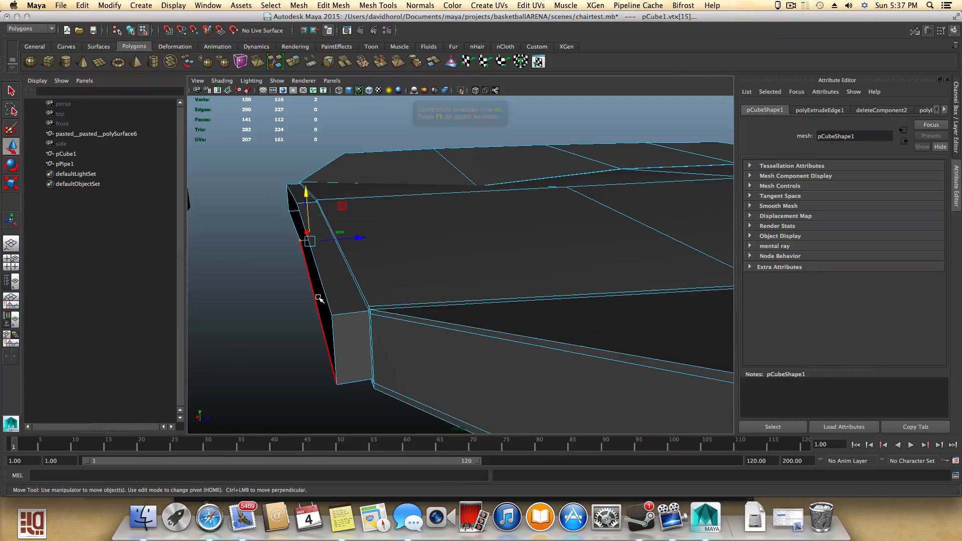
# - Select the hexagonal pipe, scale it down uniformly and move it alongside the seat's side edge
pyautogui.keyDown('alt'); pyautogui.moveTo(300, 322); pyautogui.dragTo(509, 318, button='middle'); pyautogui.keyUp('alt')
pyautogui.keyDown('alt'); pyautogui.moveTo(509, 319); pyautogui.dragTo(307, 294); pyautogui.keyUp('alt')
pyautogui.click(332, 299)
pyautogui.moveTo(345, 254); pyautogui.dragTo(438, 268)
pyautogui.moveTo(412, 206); pyautogui.dragTo(414, 219)
pyautogui.moveTo(439, 266); pyautogui.dragTo(517, 313)
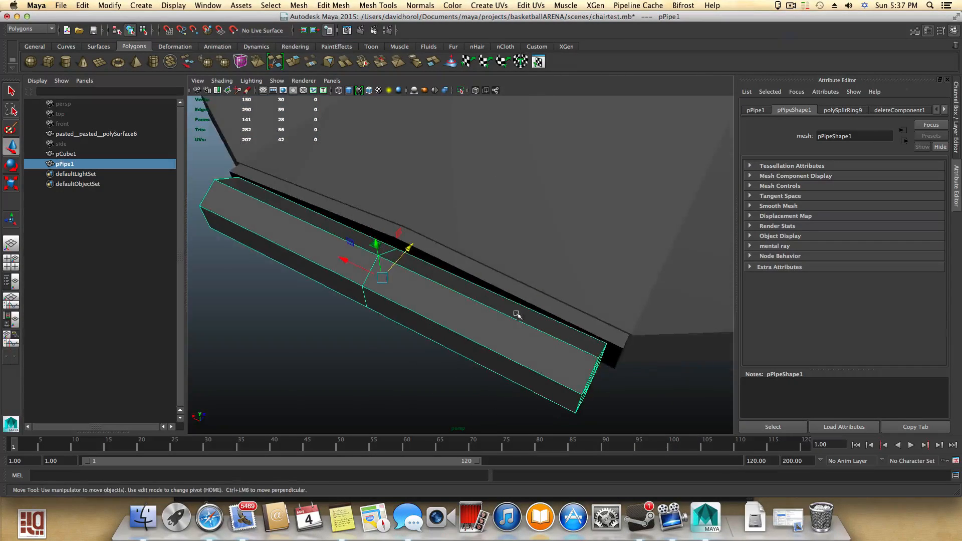
pyautogui.press('r')
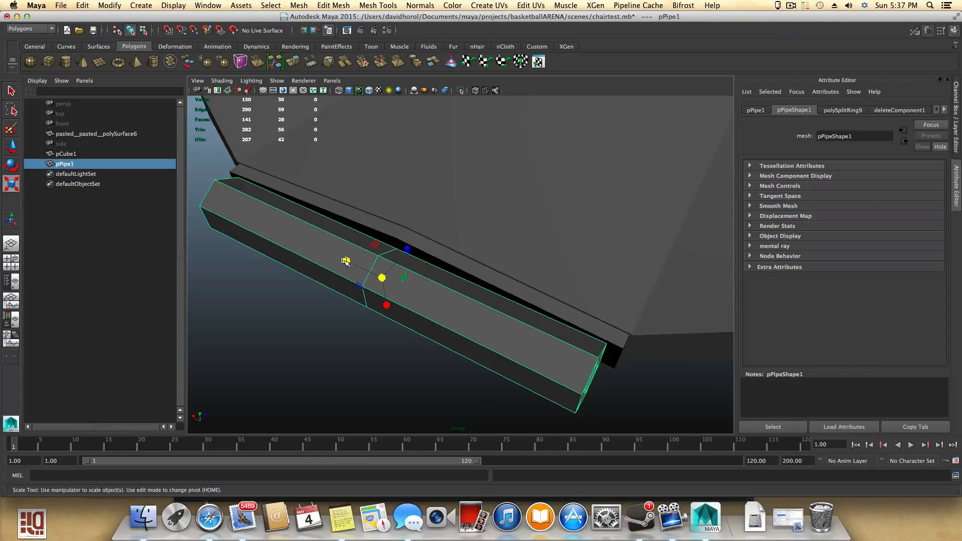
pyautogui.moveTo(345, 261); pyautogui.dragTo(343, 260)
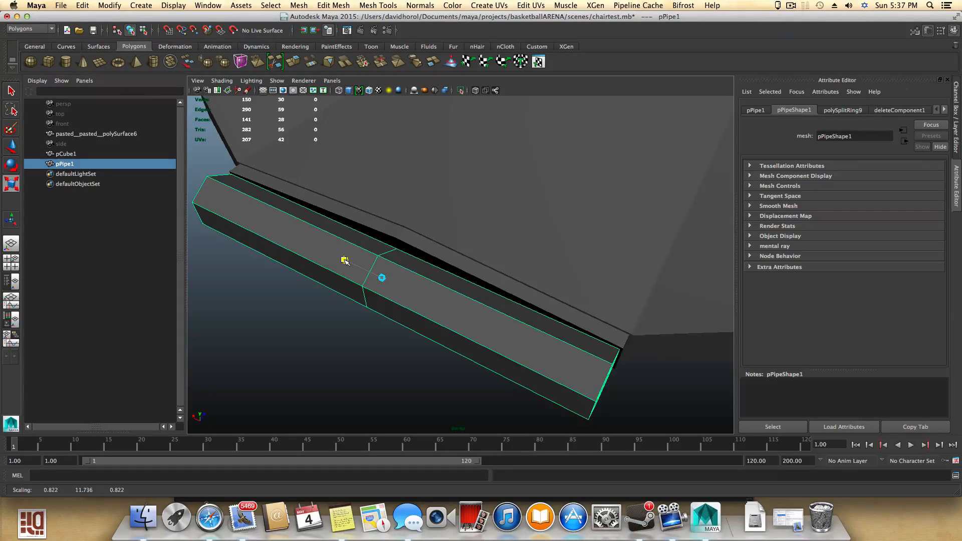
pyautogui.keyDown('alt'); pyautogui.moveTo(345, 260); pyautogui.dragTo(485, 274); pyautogui.keyUp('alt')
pyautogui.press('w')
pyautogui.moveTo(491, 234); pyautogui.dragTo(490, 231)
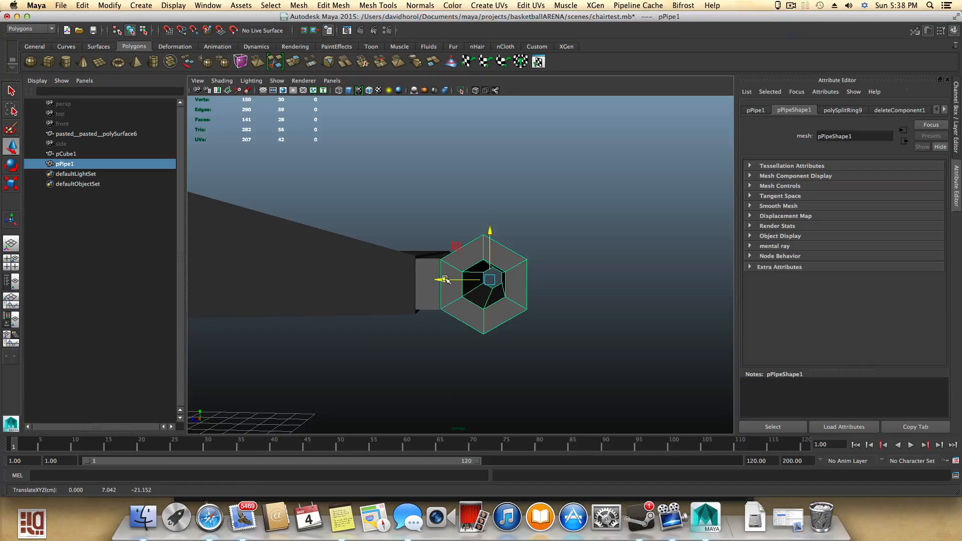
pyautogui.moveTo(446, 279); pyautogui.dragTo(448, 298)
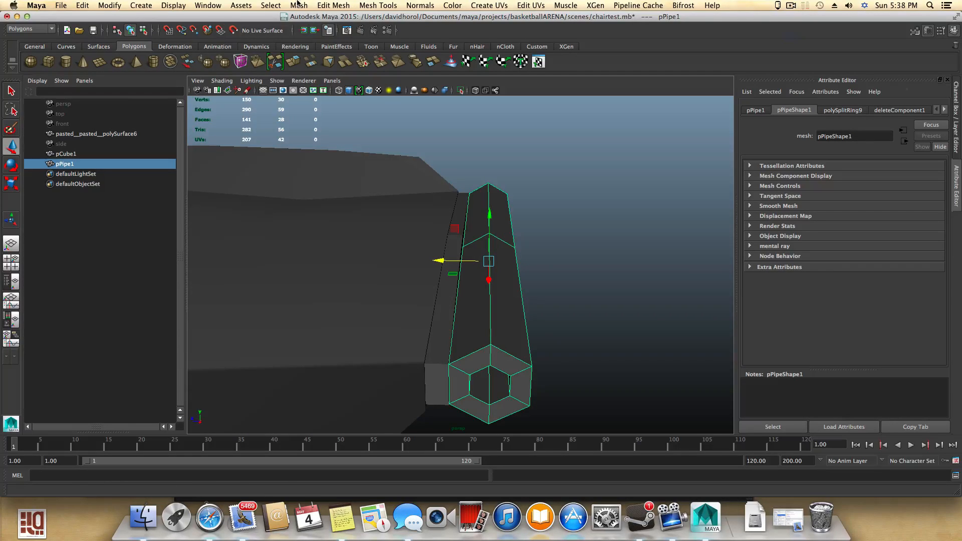
pyautogui.moveTo(439, 262); pyautogui.dragTo(442, 263)
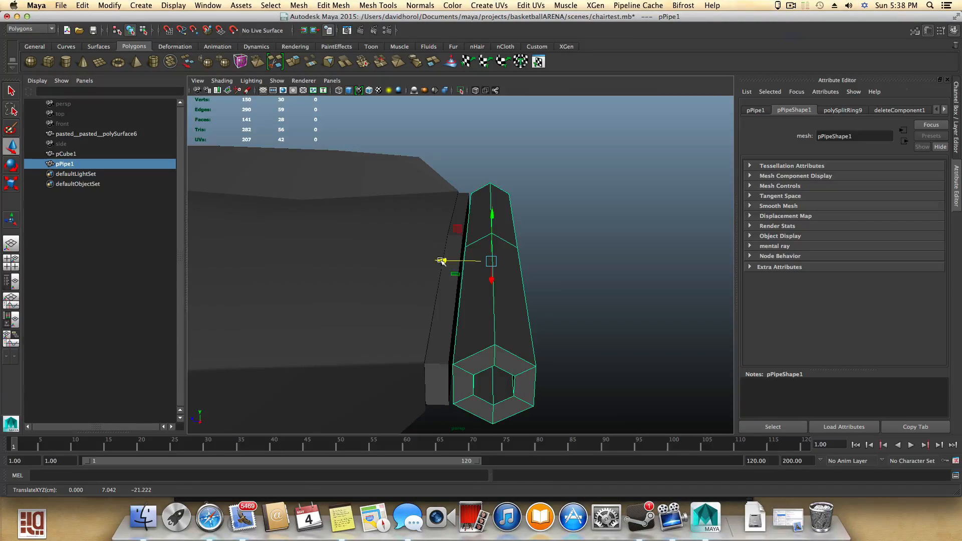
# - Combine the hexagonal pipe and the seat into a single mesh
pyautogui.keyDown('shift'); pyautogui.click(360, 244); pyautogui.keyUp('shift')
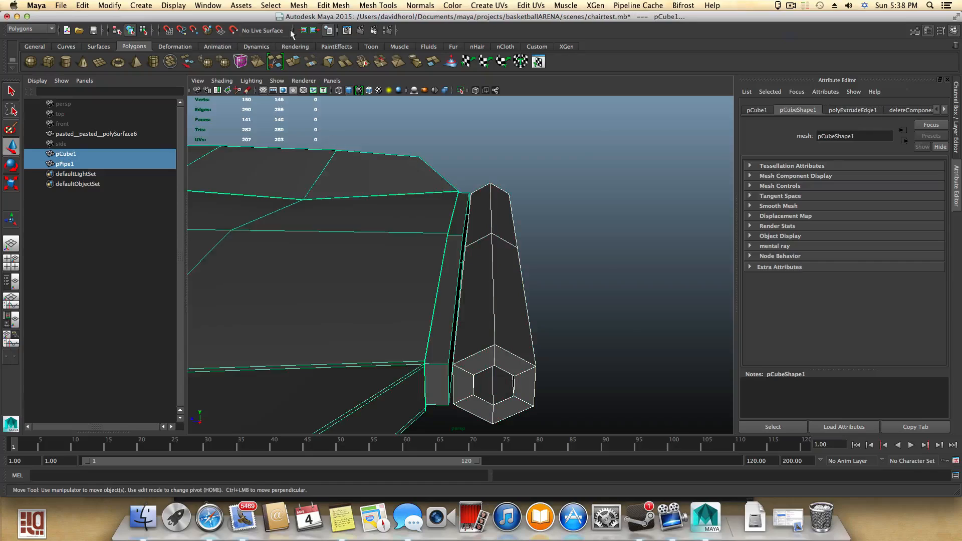
pyautogui.click(300, 5)
pyautogui.click(311, 40)
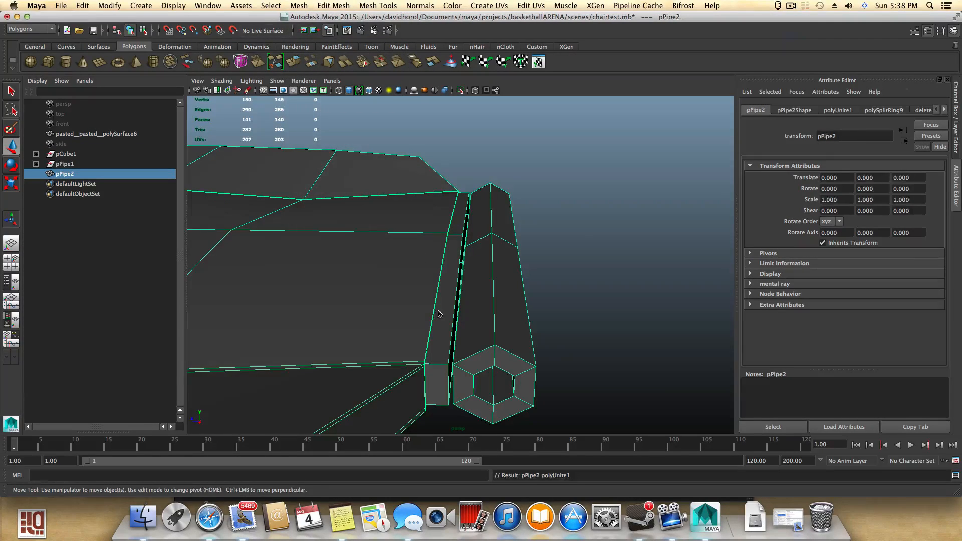
# - In the top view, select the combined mesh's left-edge vertex and try moving it sideways, then undo the move
pyautogui.scroll(-1, 437, 312)
pyautogui.keyDown('alt'); pyautogui.moveTo(437, 311); pyautogui.dragTo(504, 341); pyautogui.keyUp('alt')
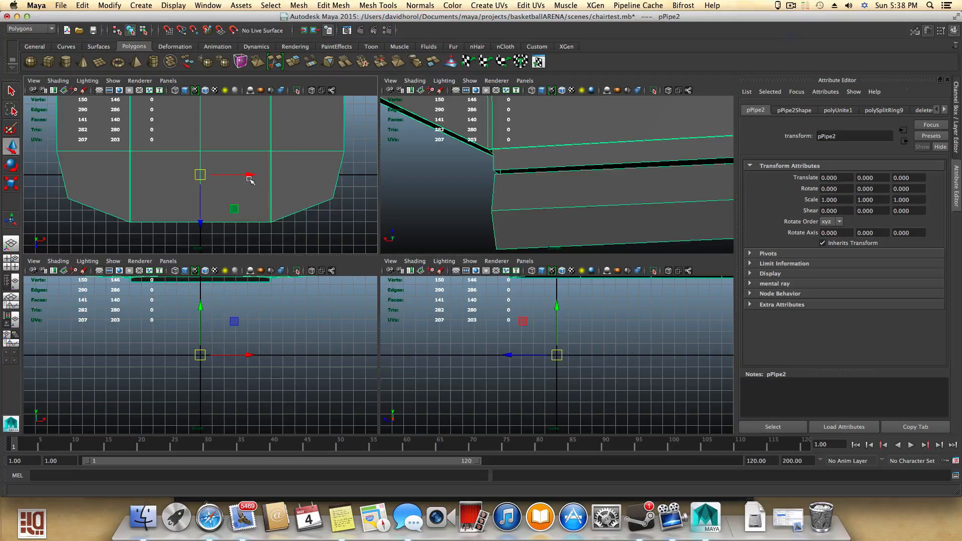
pyautogui.press('space')
pyautogui.keyDown('alt'); pyautogui.moveTo(254, 177); pyautogui.dragTo(281, 501, button='middle'); pyautogui.keyUp('alt')
pyautogui.keyDown('alt'); pyautogui.moveTo(309, 274); pyautogui.dragTo(439, 282, button='middle'); pyautogui.keyUp('alt')
pyautogui.scroll(4, 315, 292)
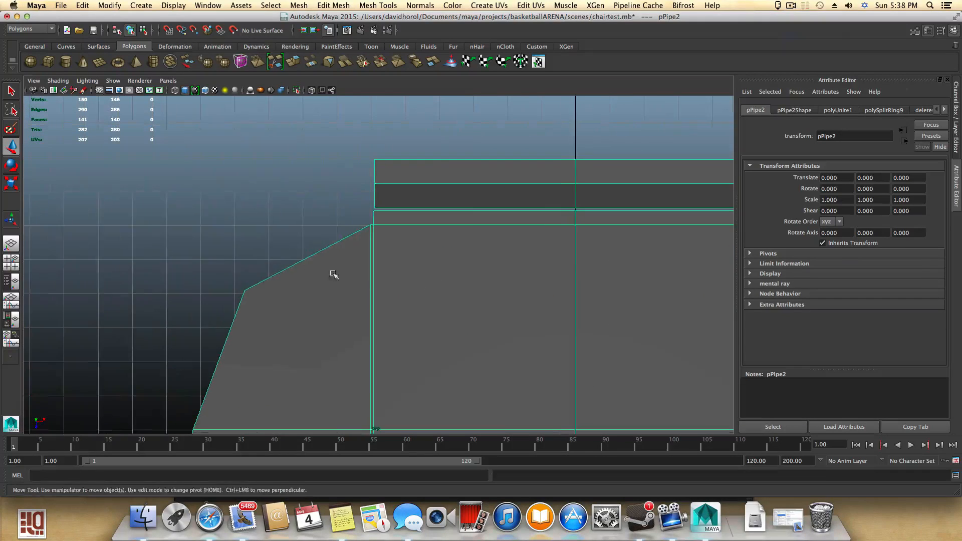
pyautogui.keyDown('alt'); pyautogui.moveTo(333, 274); pyautogui.dragTo(557, 338, button='right'); pyautogui.keyUp('alt')
pyautogui.keyDown('alt'); pyautogui.moveTo(497, 249); pyautogui.dragTo(475, 350, button='middle'); pyautogui.keyUp('alt')
pyautogui.rightClick(369, 219)
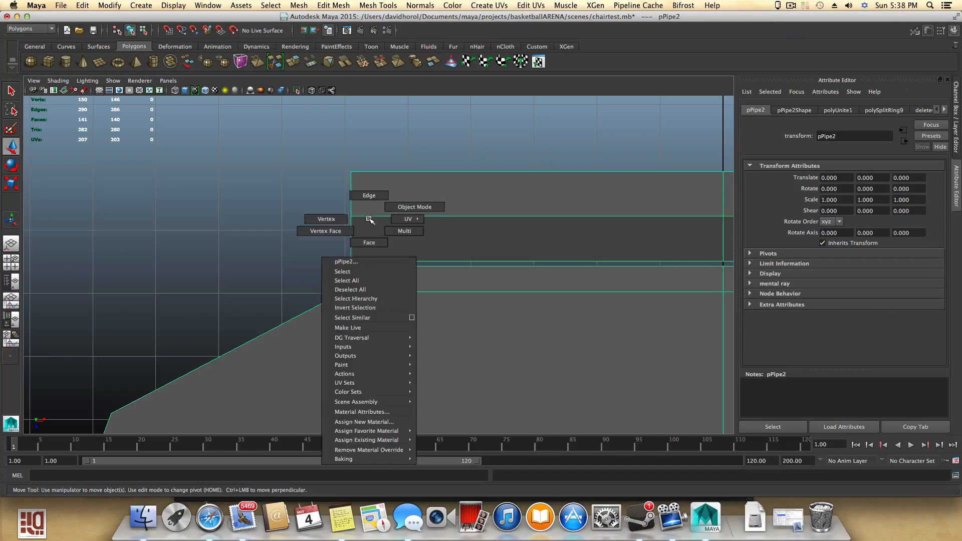
pyautogui.click(333, 206)
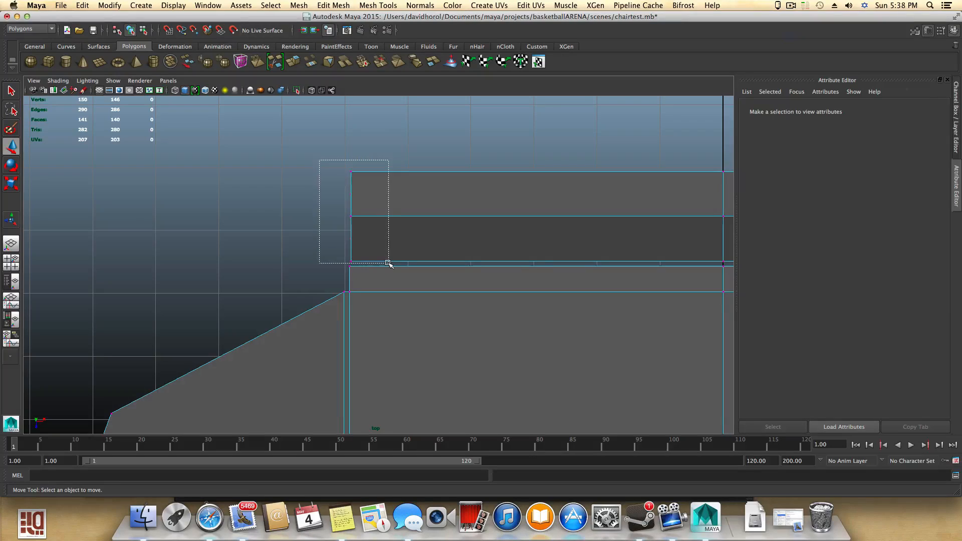
pyautogui.moveTo(389, 263); pyautogui.dragTo(375, 265)
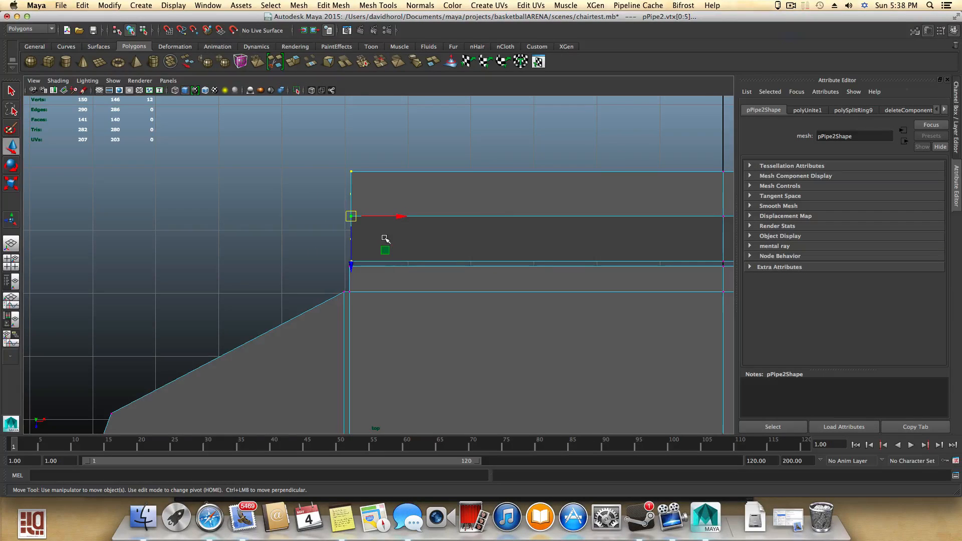
pyautogui.moveTo(399, 217); pyautogui.dragTo(337, 264)
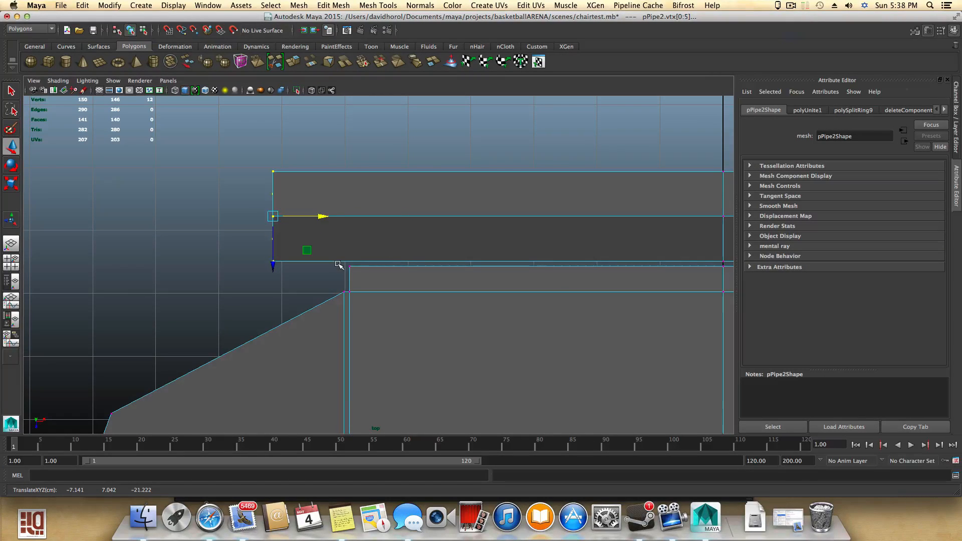
pyautogui.press('z')
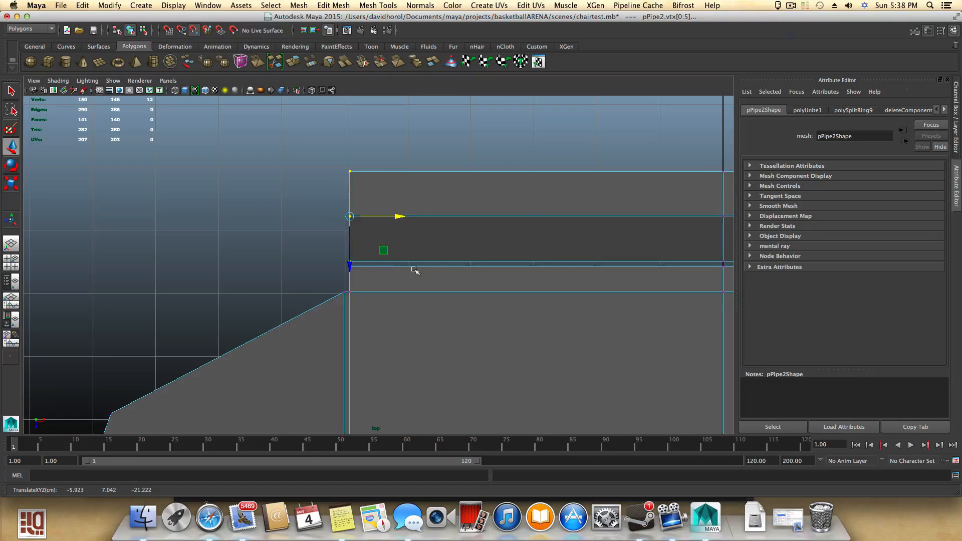
pyautogui.click(791, 5)
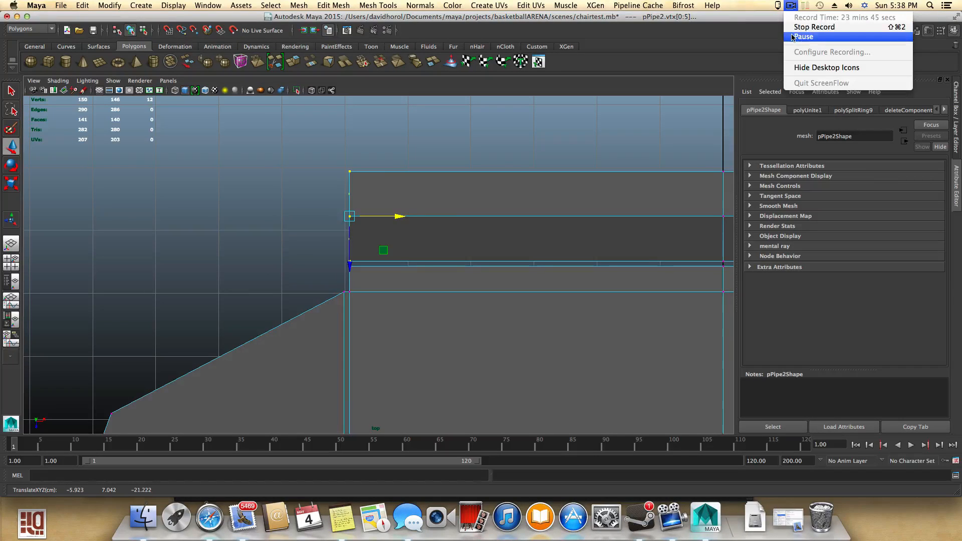
pyautogui.scroll(-3, 563, 195)
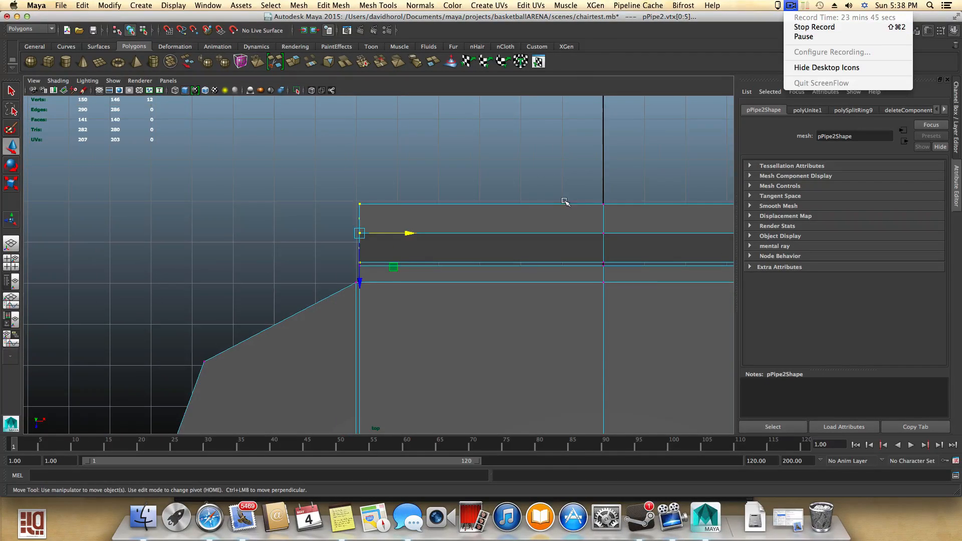
# - Select the combined mesh's right-edge vertices in the top view, nudge them outward, and return to object mode and four views
pyautogui.click(643, 121)
pyautogui.keyDown('alt'); pyautogui.moveTo(662, 142); pyautogui.dragTo(328, 112, button='middle'); pyautogui.keyUp('alt')
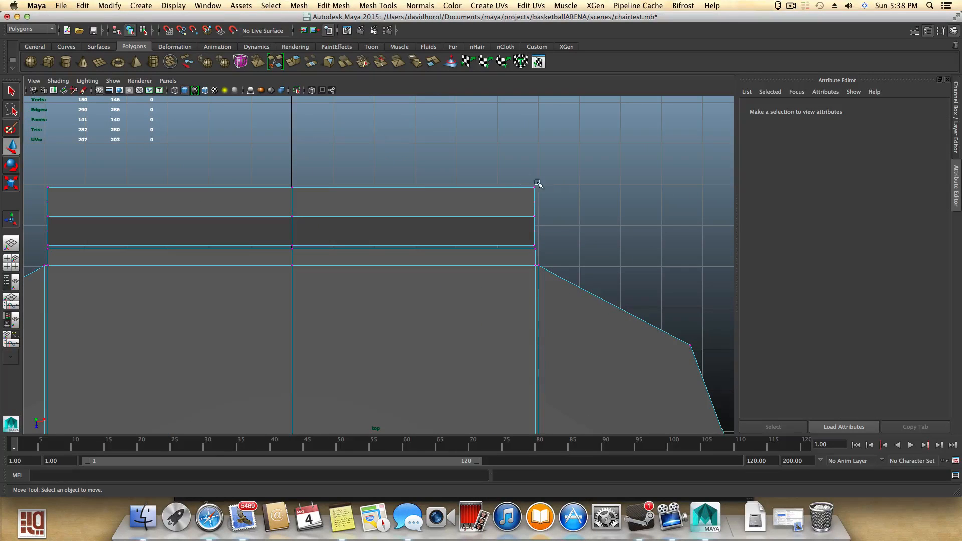
pyautogui.moveTo(567, 247); pyautogui.dragTo(567, 249)
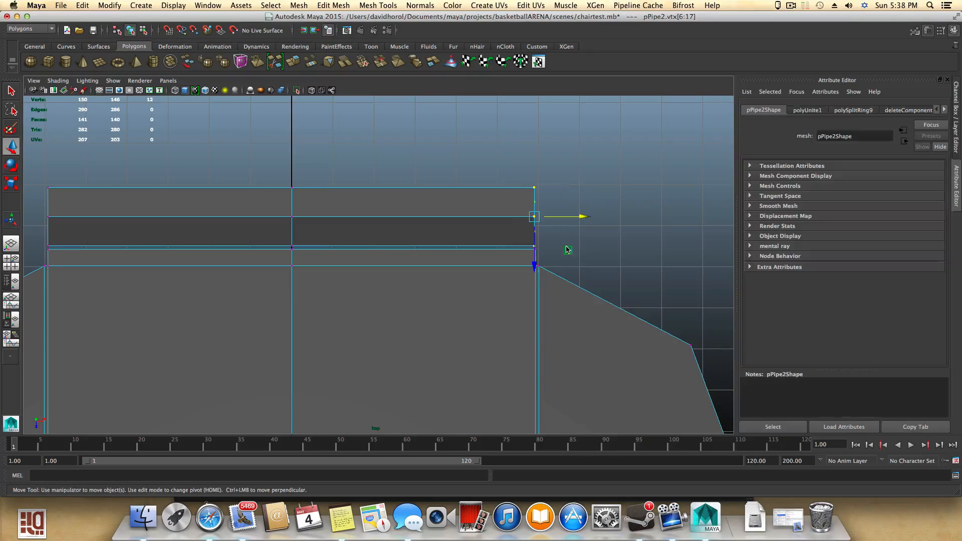
pyautogui.moveTo(582, 217)
pyautogui.mouseDown()
pyautogui.moveTo(601, 218)
pyautogui.moveTo(590, 218)
pyautogui.mouseUp()
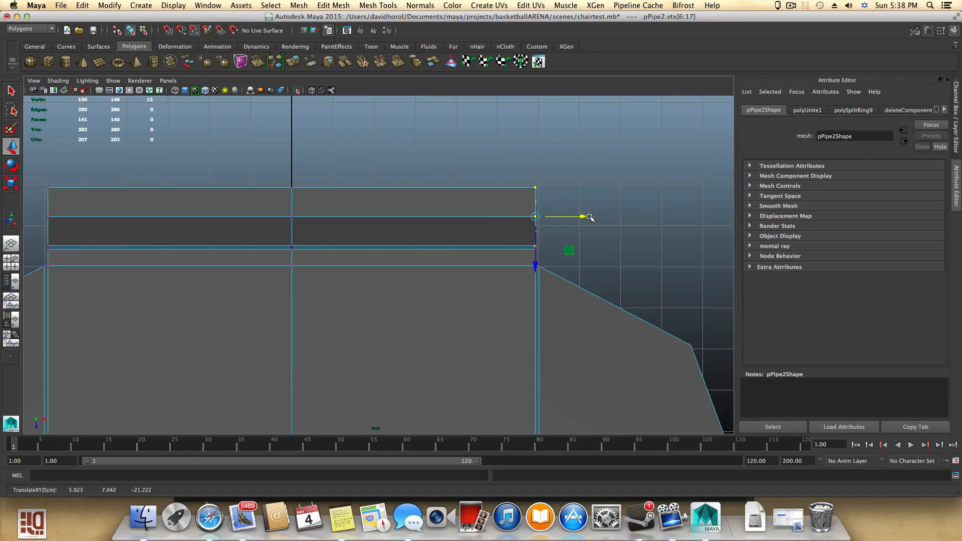
pyautogui.keyDown('alt'); pyautogui.moveTo(437, 235); pyautogui.dragTo(499, 240, button='middle'); pyautogui.keyUp('alt')
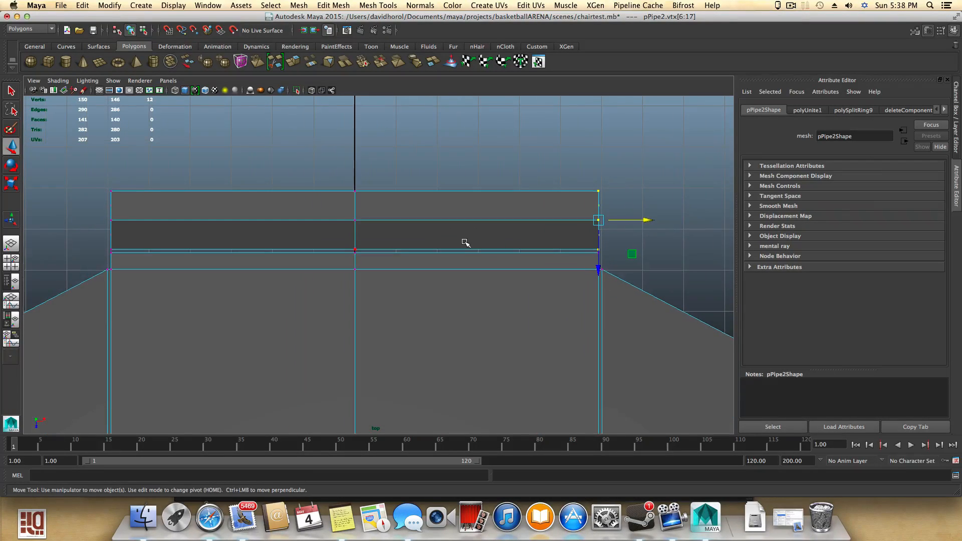
pyautogui.press('F8')
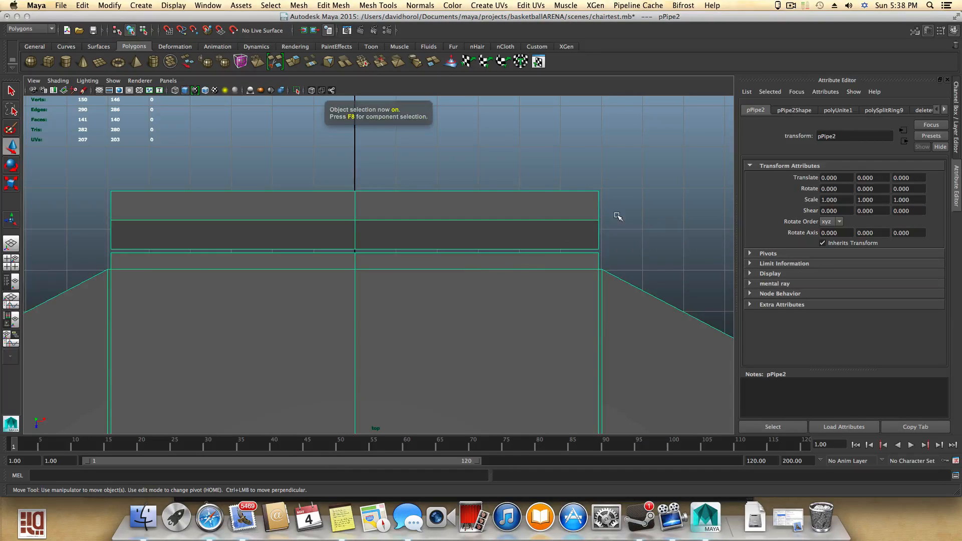
pyautogui.press('space')
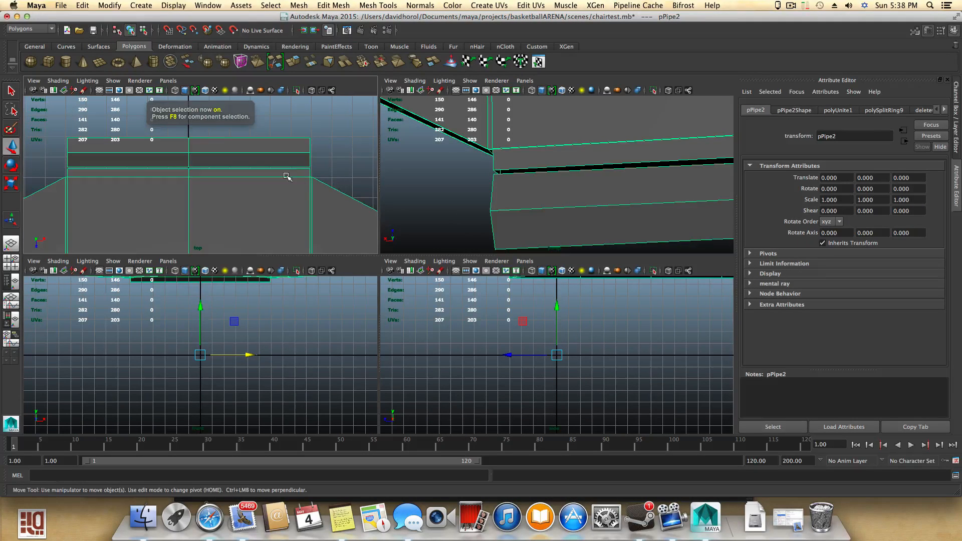
# - With the Merge Vertex Tool, merge the hexagonal pipe's inner end vertices onto the adjacent seat edge vertices
pyautogui.press('space')
pyautogui.press('space')
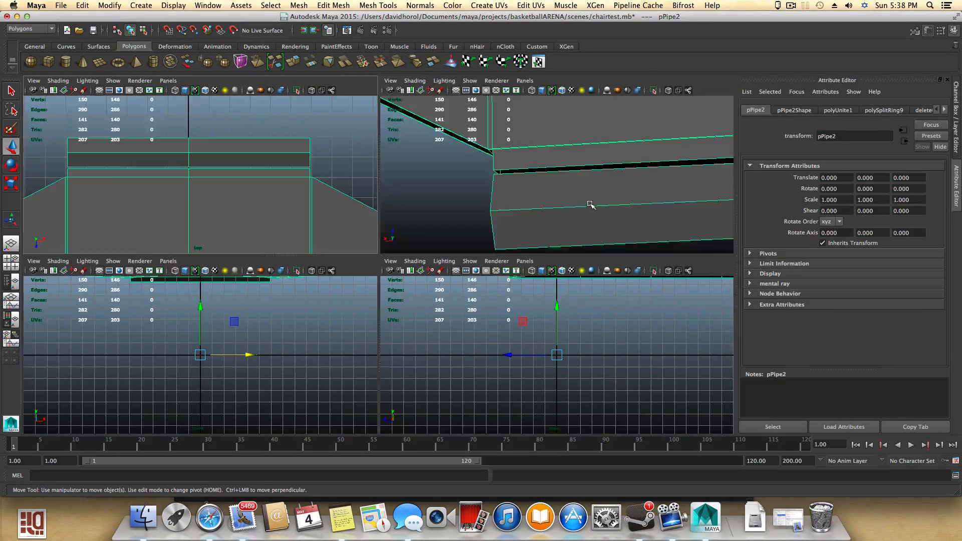
pyautogui.press('space')
pyautogui.keyDown('alt'); pyautogui.moveTo(464, 245); pyautogui.dragTo(384, 177); pyautogui.keyUp('alt')
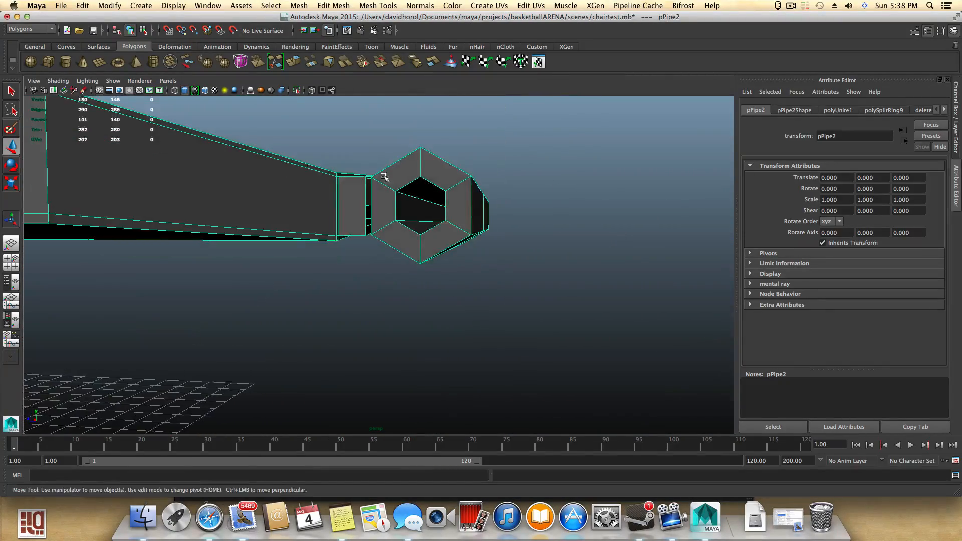
pyautogui.keyDown('alt'); pyautogui.moveTo(383, 177); pyautogui.dragTo(527, 238, button='right'); pyautogui.keyUp('alt')
pyautogui.keyDown('alt'); pyautogui.moveTo(361, 179); pyautogui.dragTo(381, 202); pyautogui.keyUp('alt')
pyautogui.click(379, 5)
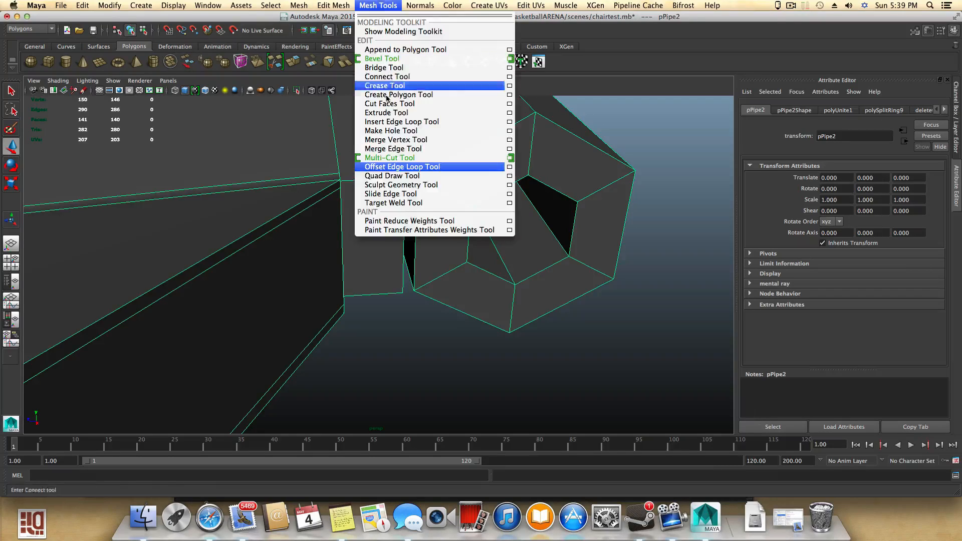
pyautogui.click(396, 140)
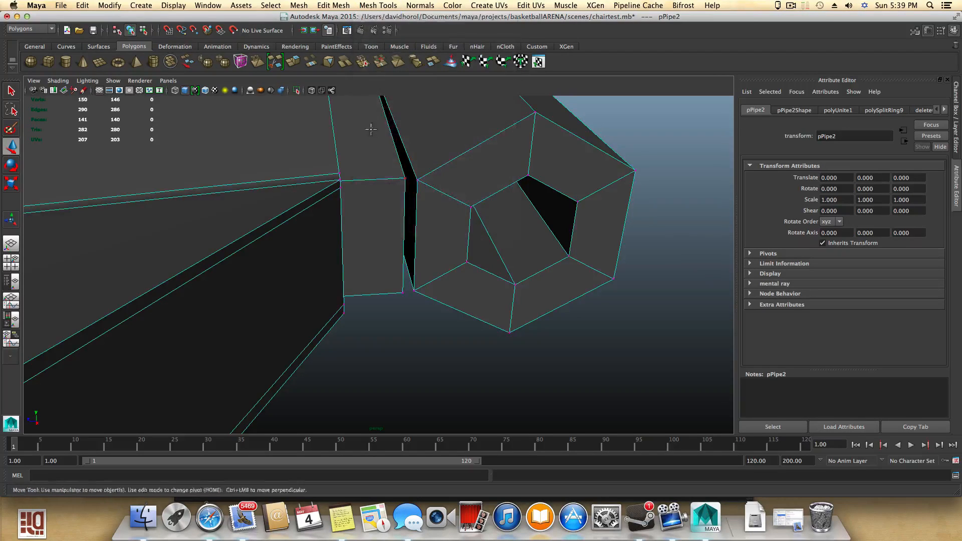
pyautogui.keyDown('alt'); pyautogui.moveTo(372, 129); pyautogui.dragTo(347, 228, button='right'); pyautogui.keyUp('alt')
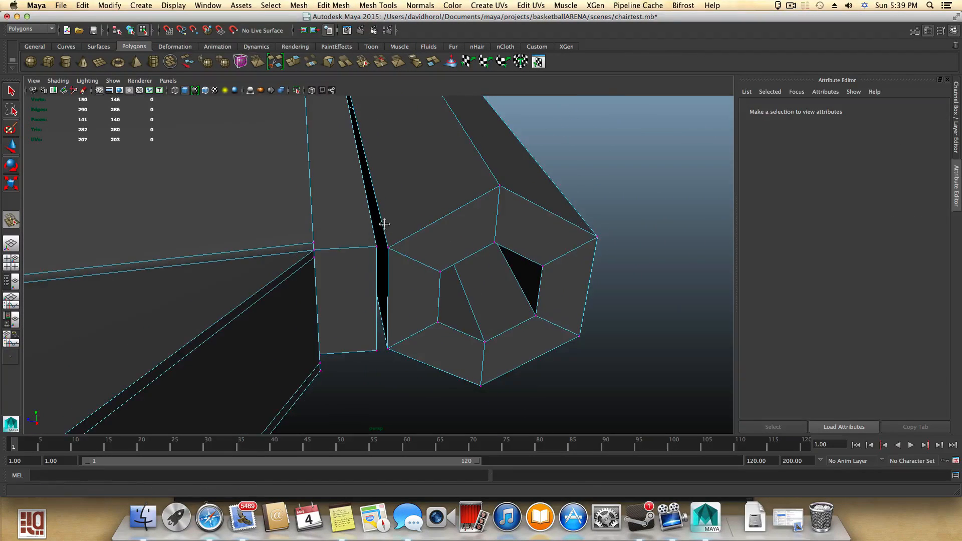
pyautogui.keyDown('alt'); pyautogui.moveTo(385, 224); pyautogui.dragTo(374, 245, button='middle'); pyautogui.keyUp('alt')
pyautogui.keyDown('alt'); pyautogui.moveTo(374, 245); pyautogui.dragTo(357, 232); pyautogui.keyUp('alt')
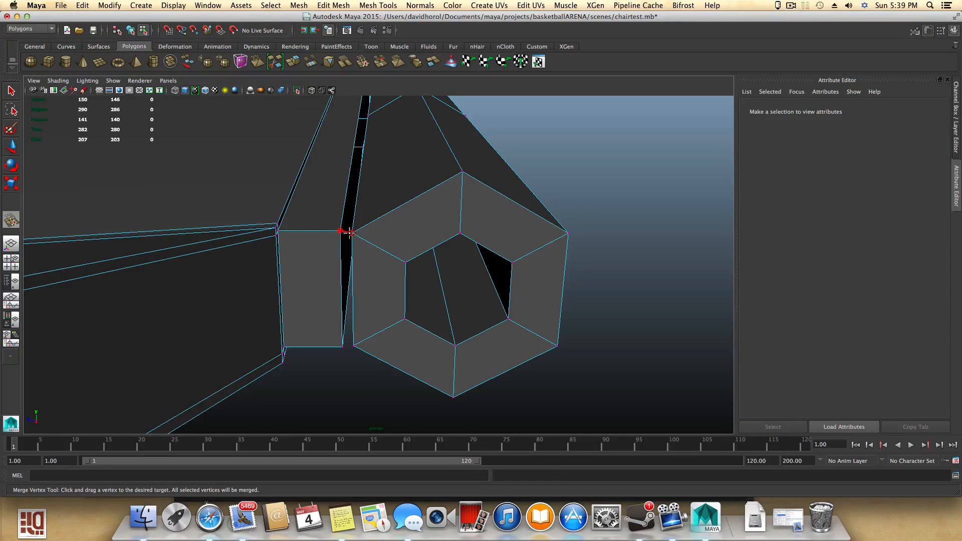
pyautogui.moveTo(350, 232); pyautogui.dragTo(352, 233)
pyautogui.moveTo(350, 347); pyautogui.dragTo(352, 346)
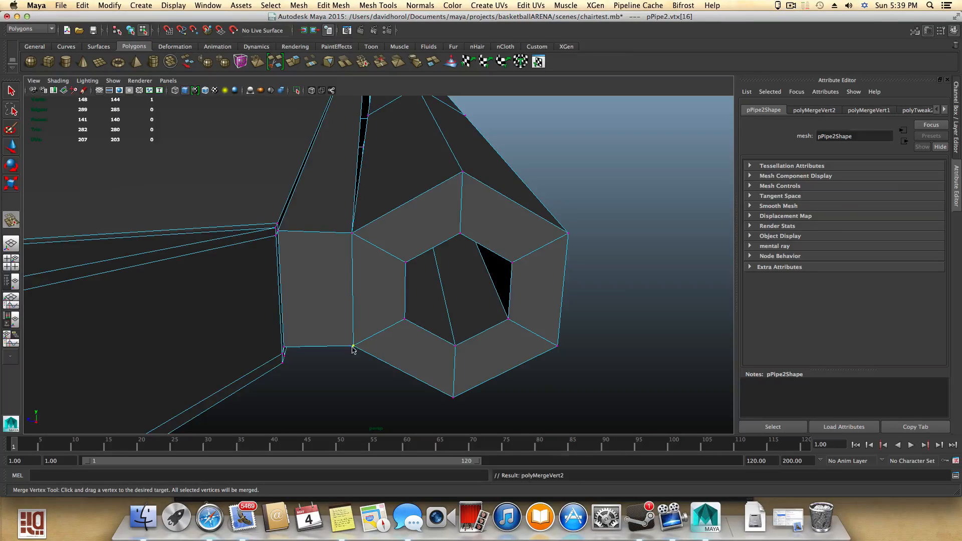
# - Merge further pipe vertices into the matching seat edge vertices along the pipe's length
pyautogui.keyDown('alt'); pyautogui.moveTo(439, 293); pyautogui.dragTo(301, 308); pyautogui.keyUp('alt')
pyautogui.keyDown('alt'); pyautogui.moveTo(515, 309); pyautogui.dragTo(202, 249, button='middle'); pyautogui.keyUp('alt')
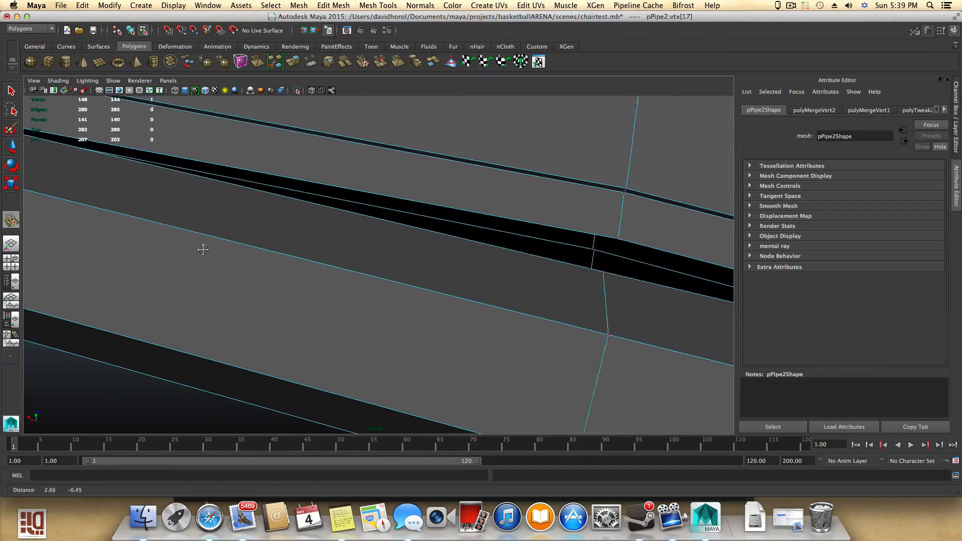
pyautogui.keyDown('alt'); pyautogui.moveTo(524, 300); pyautogui.dragTo(365, 208); pyautogui.keyUp('alt')
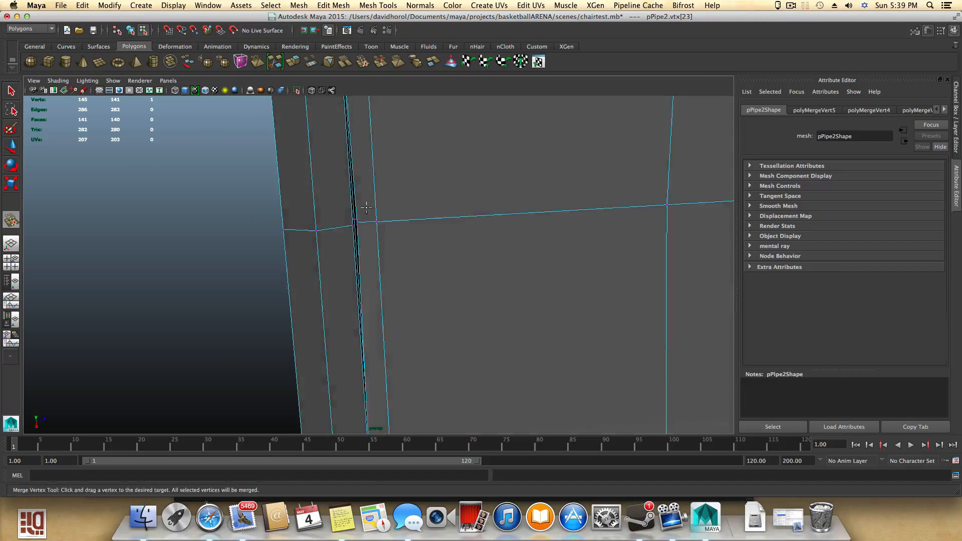
pyautogui.keyDown('alt'); pyautogui.moveTo(365, 208); pyautogui.dragTo(469, 319, button='middle'); pyautogui.keyUp('alt')
pyautogui.keyDown('alt'); pyautogui.moveTo(468, 319); pyautogui.dragTo(649, 393, button='right'); pyautogui.keyUp('alt')
pyautogui.keyDown('alt'); pyautogui.moveTo(649, 393); pyautogui.dragTo(506, 358, button='middle'); pyautogui.keyUp('alt')
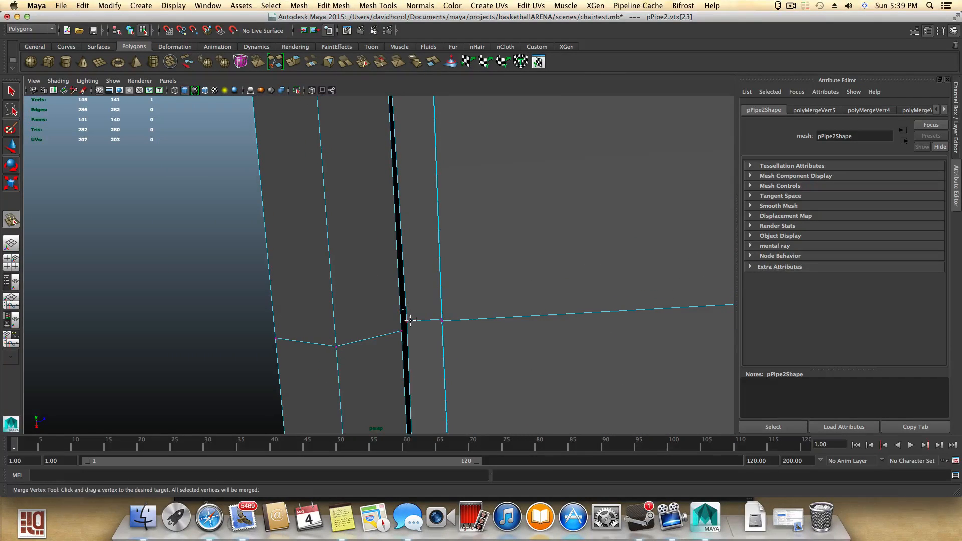
pyautogui.moveTo(405, 329); pyautogui.dragTo(448, 367)
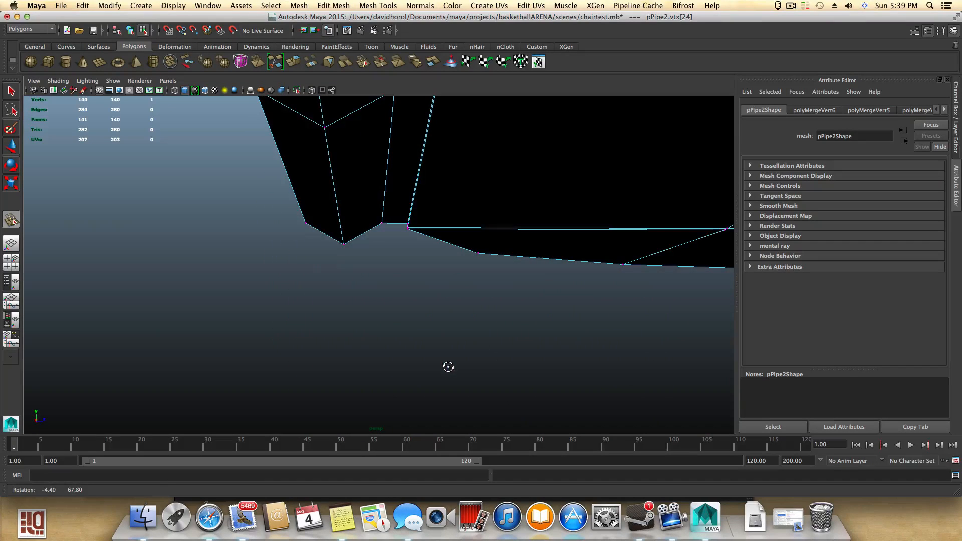
# - Select a seat vertex near the pipe junction and move it vertically with the Move tool
pyautogui.keyDown('alt'); pyautogui.moveTo(270, 281); pyautogui.dragTo(193, 251, button='right'); pyautogui.keyUp('alt')
pyautogui.keyDown('alt'); pyautogui.moveTo(438, 258); pyautogui.dragTo(445, 281); pyautogui.keyUp('alt')
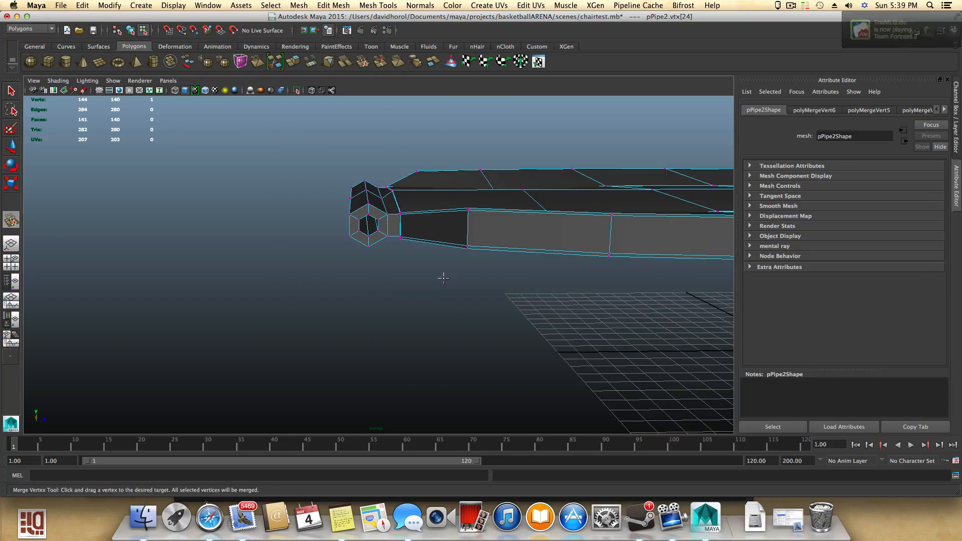
pyautogui.keyDown('alt'); pyautogui.moveTo(439, 269); pyautogui.dragTo(429, 359, button='middle'); pyautogui.keyUp('alt')
pyautogui.click(11, 92)
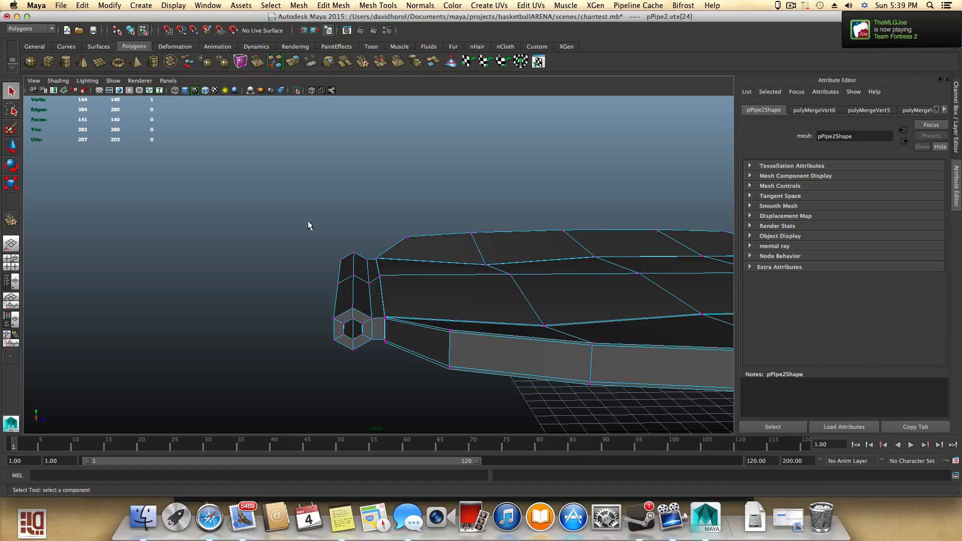
pyautogui.rightClick(381, 274)
pyautogui.keyDown('alt'); pyautogui.moveTo(376, 273); pyautogui.dragTo(496, 324); pyautogui.keyUp('alt')
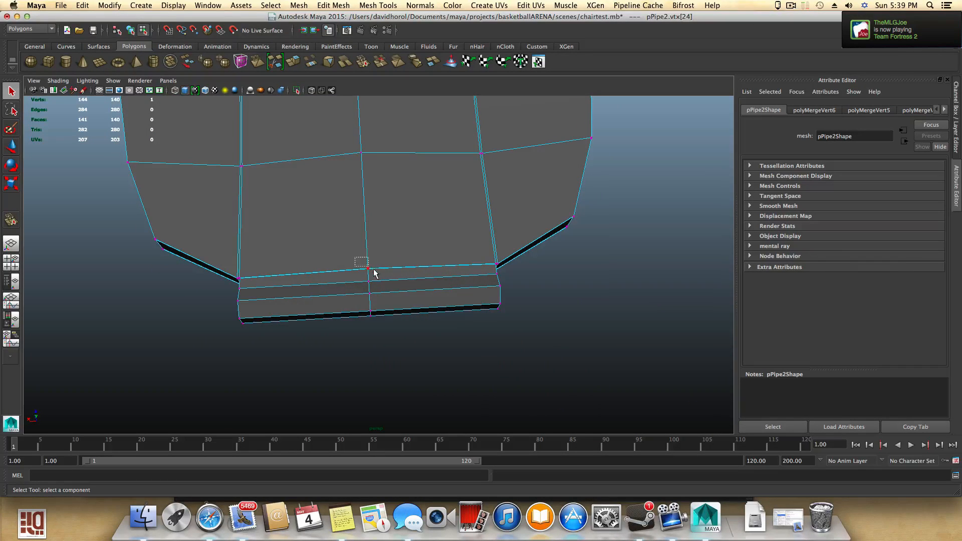
pyautogui.moveTo(374, 270); pyautogui.dragTo(375, 271)
pyautogui.keyDown('alt'); pyautogui.moveTo(380, 276); pyautogui.dragTo(279, 226); pyautogui.keyUp('alt')
pyautogui.press('w')
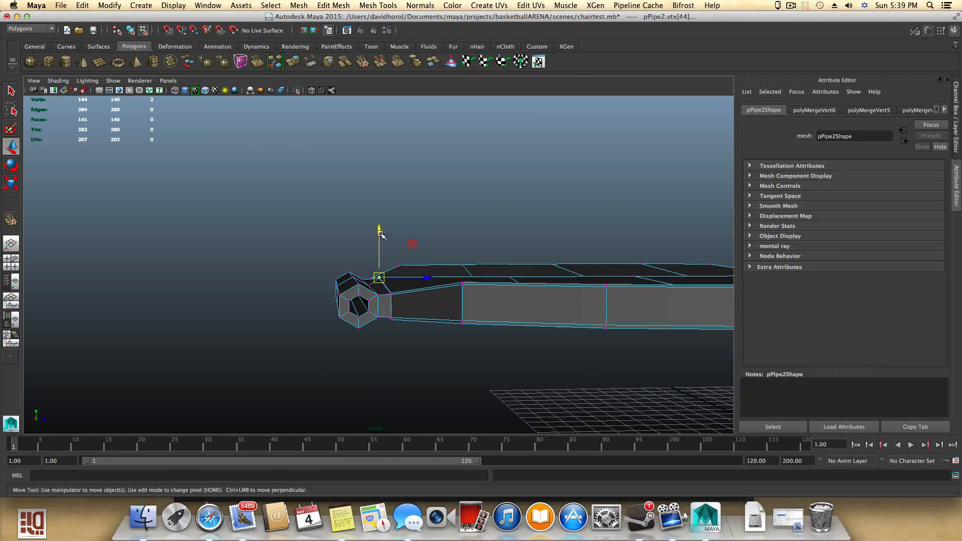
pyautogui.moveTo(380, 234); pyautogui.dragTo(591, 274)
pyautogui.click(241, 288)
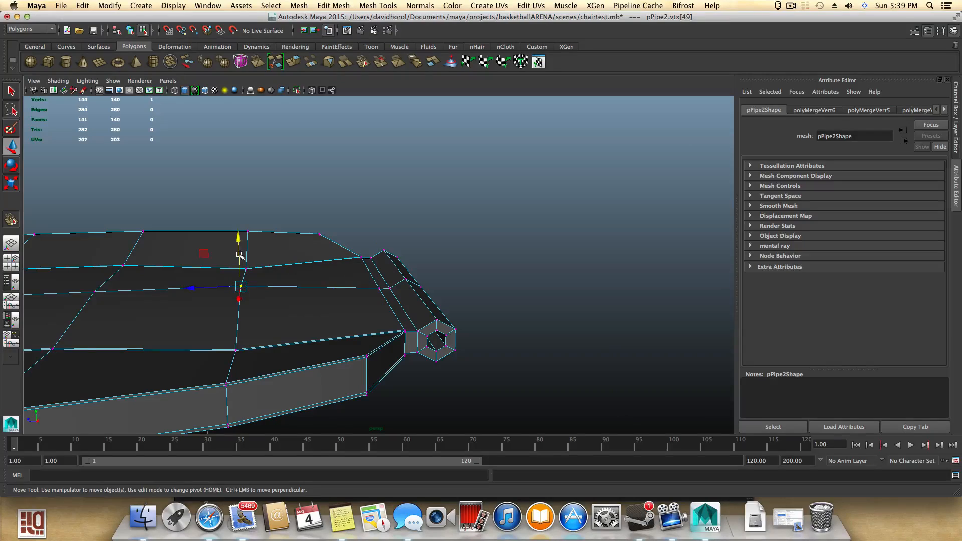
pyautogui.moveTo(240, 243); pyautogui.dragTo(178, 312)
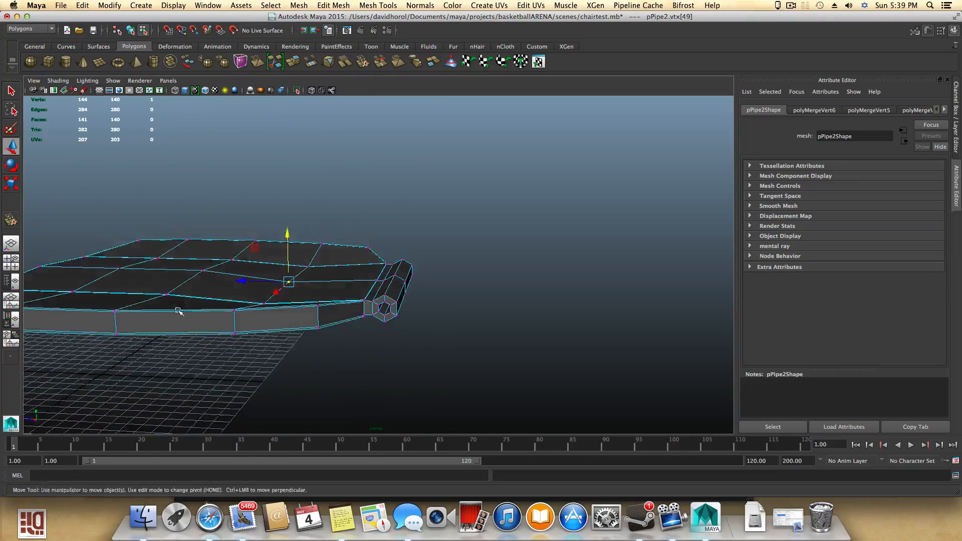
# - Inspect the combined seat and pipe mesh in smooth preview around the junction, then return to normal display
pyautogui.keyDown('alt'); pyautogui.moveTo(178, 311); pyautogui.dragTo(413, 366, button='right'); pyautogui.keyUp('alt')
pyautogui.keyDown('alt'); pyautogui.moveTo(352, 374); pyautogui.dragTo(361, 329, button='middle'); pyautogui.keyUp('alt')
pyautogui.keyDown('alt'); pyautogui.moveTo(361, 329); pyautogui.dragTo(435, 365, button='right'); pyautogui.keyUp('alt')
pyautogui.keyDown('alt'); pyautogui.moveTo(435, 364); pyautogui.dragTo(338, 320); pyautogui.keyUp('alt')
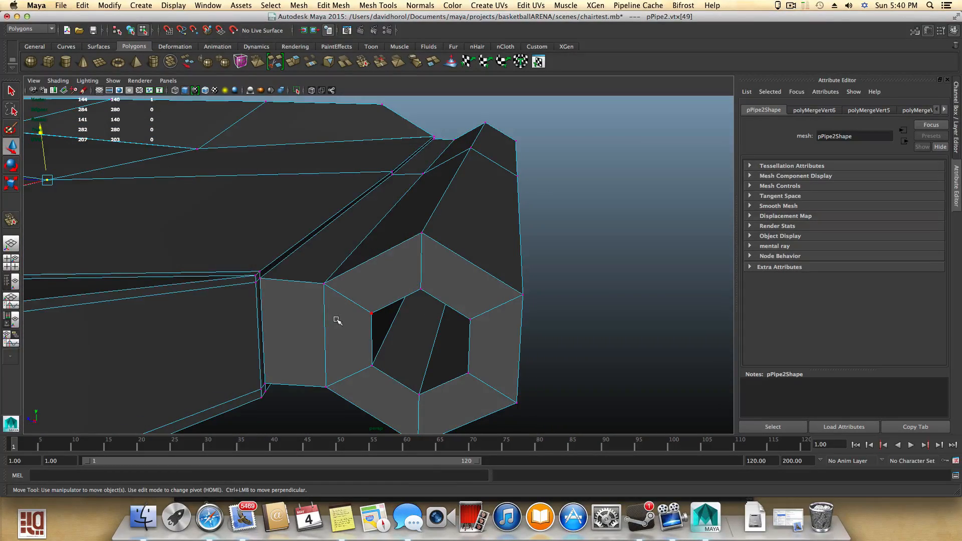
pyautogui.press('F8')
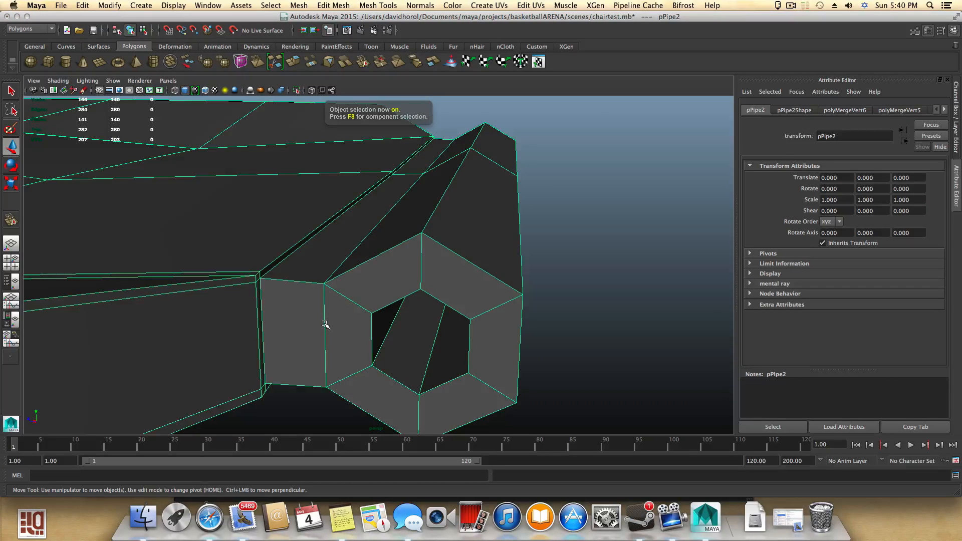
pyautogui.press('3')
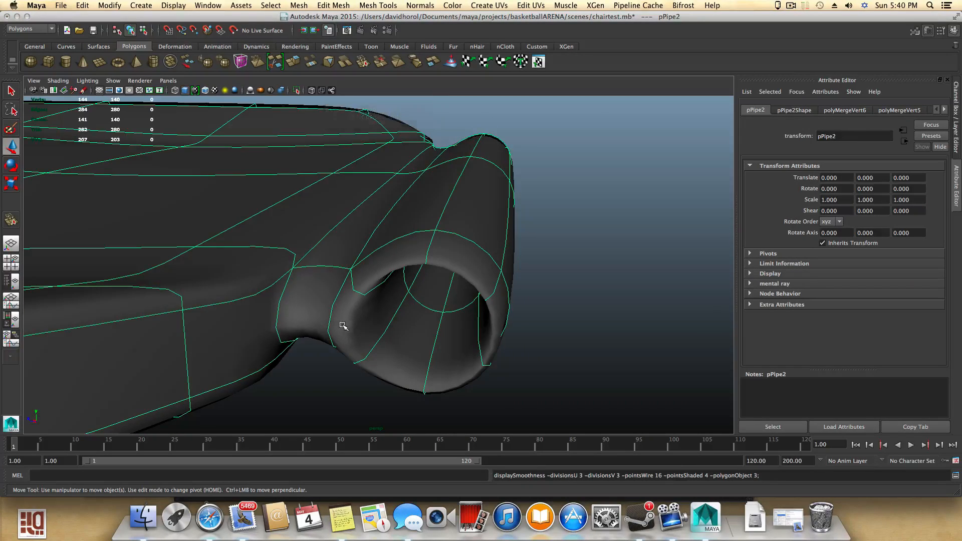
pyautogui.keyDown('alt'); pyautogui.moveTo(337, 327); pyautogui.dragTo(458, 321); pyautogui.keyUp('alt')
pyautogui.press('1')
pyautogui.scroll(-6, 458, 321)
pyautogui.keyDown('alt'); pyautogui.moveTo(403, 307); pyautogui.dragTo(334, 343, button='middle'); pyautogui.keyUp('alt')
pyautogui.keyDown('alt'); pyautogui.moveTo(334, 343); pyautogui.dragTo(445, 350, button='right'); pyautogui.keyUp('alt')
pyautogui.keyDown('alt'); pyautogui.moveTo(444, 351); pyautogui.dragTo(365, 342, button='middle'); pyautogui.keyUp('alt')
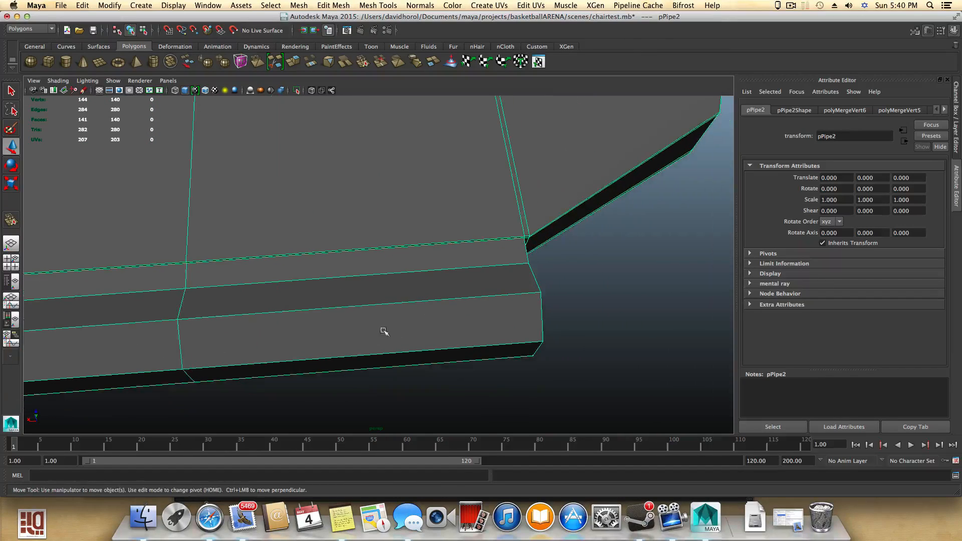
# - Add offset edge loops on both sides of the seat's front-edge loop with the Offset Edge Loop Tool
pyautogui.keyDown('shift'); pyautogui.moveTo(404, 313); pyautogui.dragTo(369, 311, button='right'); pyautogui.keyUp('shift')
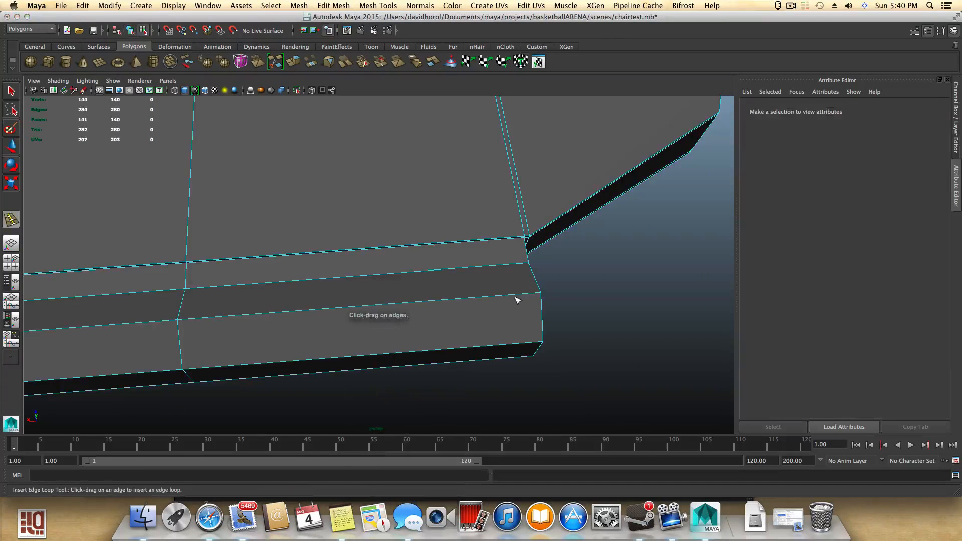
pyautogui.keyDown('alt'); pyautogui.moveTo(364, 308); pyautogui.dragTo(394, 177, button='middle'); pyautogui.keyUp('alt')
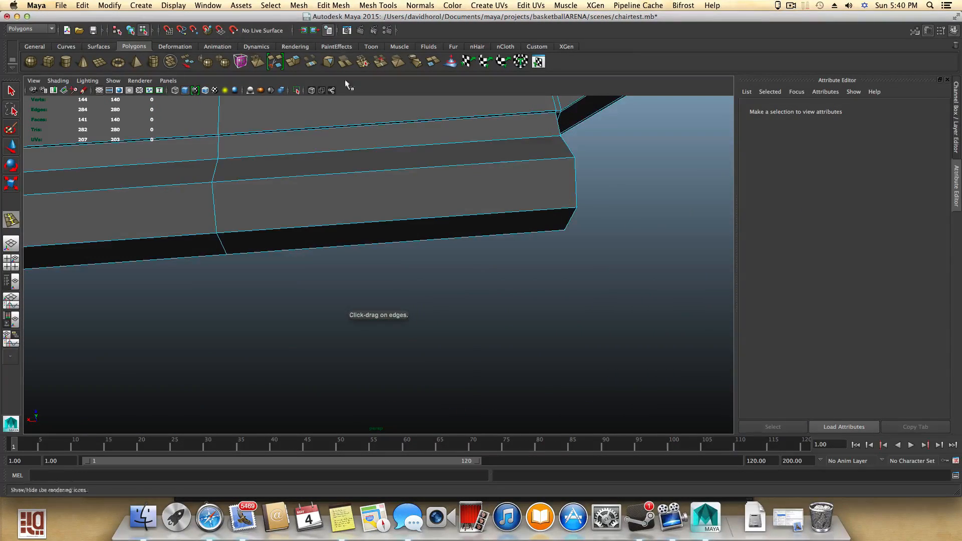
pyautogui.keyDown('alt'); pyautogui.moveTo(346, 120); pyautogui.dragTo(452, 266, button='middle'); pyautogui.keyUp('alt')
pyautogui.click(377, 5)
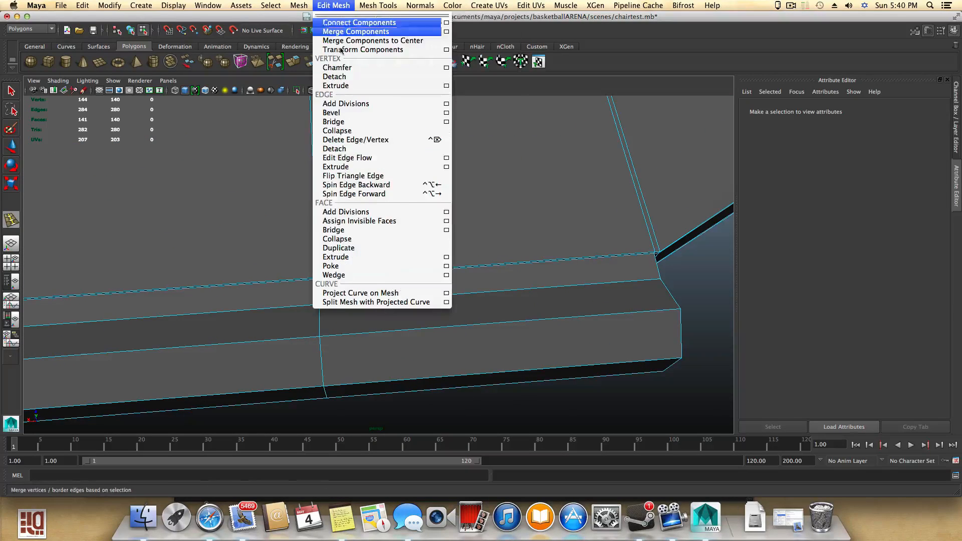
pyautogui.moveTo(378, 5)
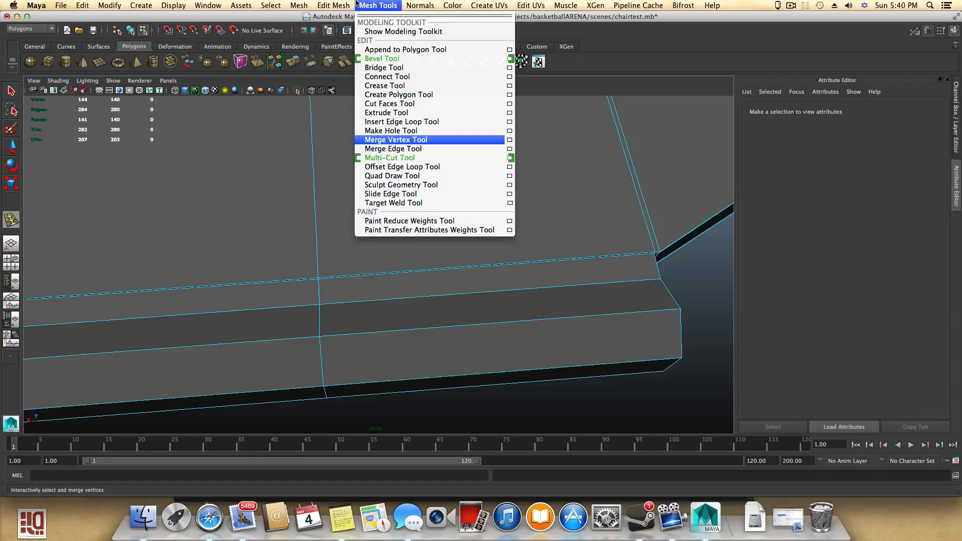
pyautogui.click(396, 166)
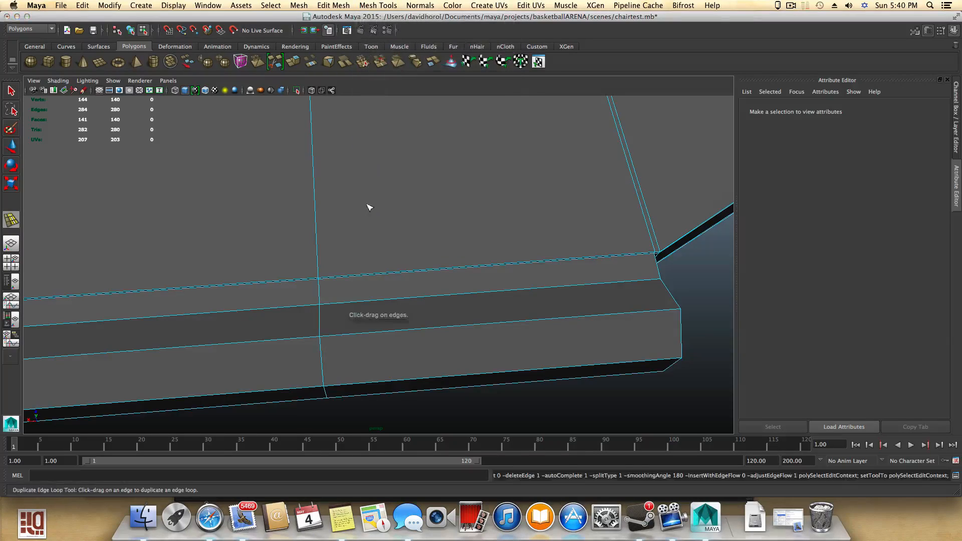
pyautogui.keyDown('alt'); pyautogui.moveTo(369, 206); pyautogui.dragTo(396, 220); pyautogui.keyUp('alt')
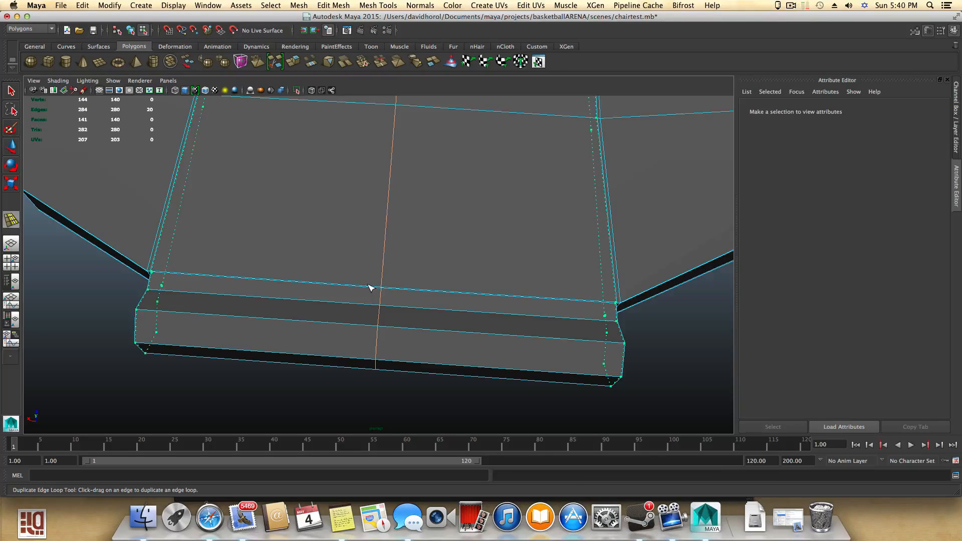
pyautogui.moveTo(371, 287); pyautogui.dragTo(526, 348)
pyautogui.keyDown('alt'); pyautogui.moveTo(468, 316); pyautogui.dragTo(364, 296); pyautogui.keyUp('alt')
pyautogui.keyDown('alt'); pyautogui.moveTo(365, 296); pyautogui.dragTo(390, 309, button='right'); pyautogui.keyUp('alt')
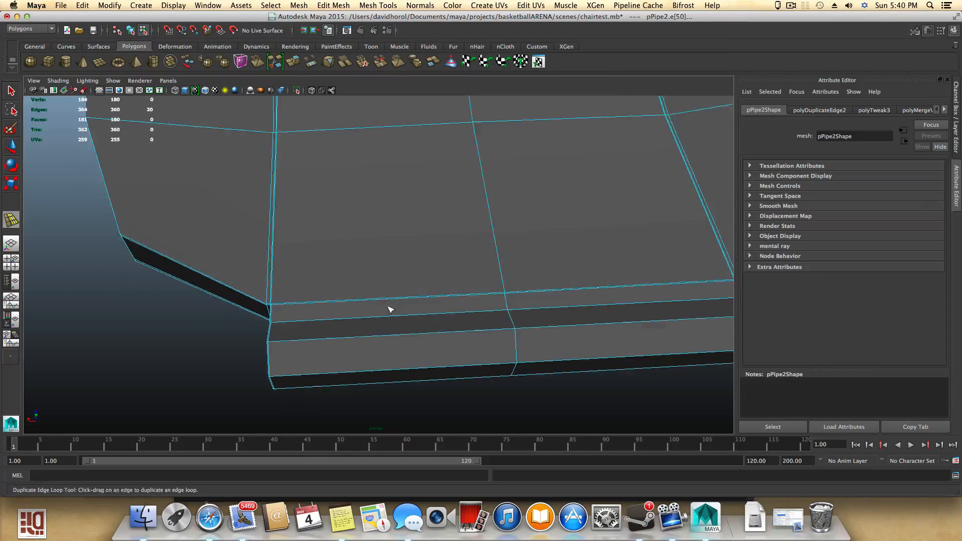
# - Try adding an offset edge loop around the hexagonal pipe face, then undo it
pyautogui.keyDown('alt'); pyautogui.moveTo(390, 309); pyautogui.dragTo(479, 268); pyautogui.keyUp('alt')
pyautogui.press('3')
pyautogui.press('1')
pyautogui.keyDown('alt'); pyautogui.moveTo(478, 268); pyautogui.dragTo(447, 304, button='right'); pyautogui.keyUp('alt')
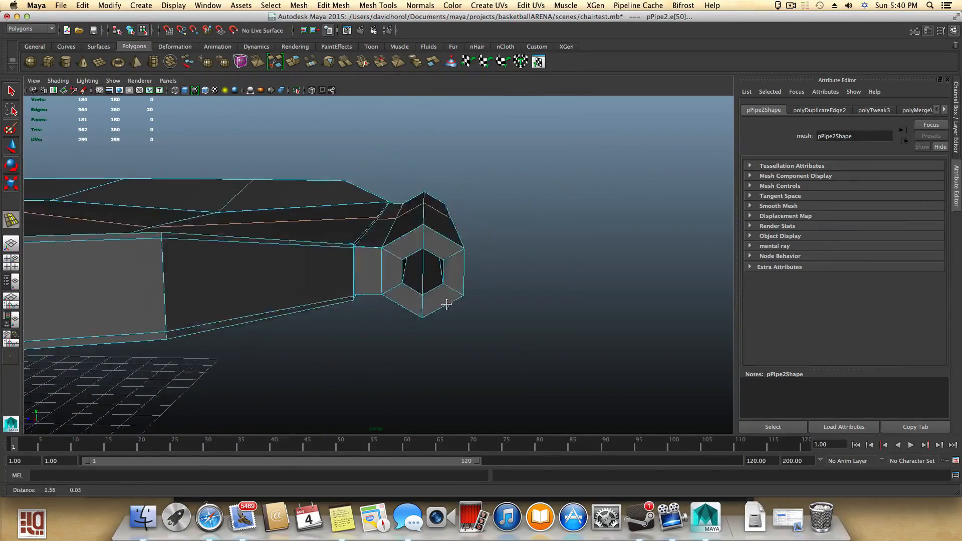
pyautogui.keyDown('alt'); pyautogui.moveTo(447, 304); pyautogui.dragTo(428, 316, button='middle'); pyautogui.keyUp('alt')
pyautogui.keyDown('alt'); pyautogui.moveTo(428, 316); pyautogui.dragTo(601, 322, button='right'); pyautogui.keyUp('alt')
pyautogui.keyDown('alt'); pyautogui.moveTo(447, 290); pyautogui.dragTo(526, 296, button='right'); pyautogui.keyUp('alt')
pyautogui.keyDown('alt'); pyautogui.moveTo(504, 301); pyautogui.dragTo(487, 282); pyautogui.keyUp('alt')
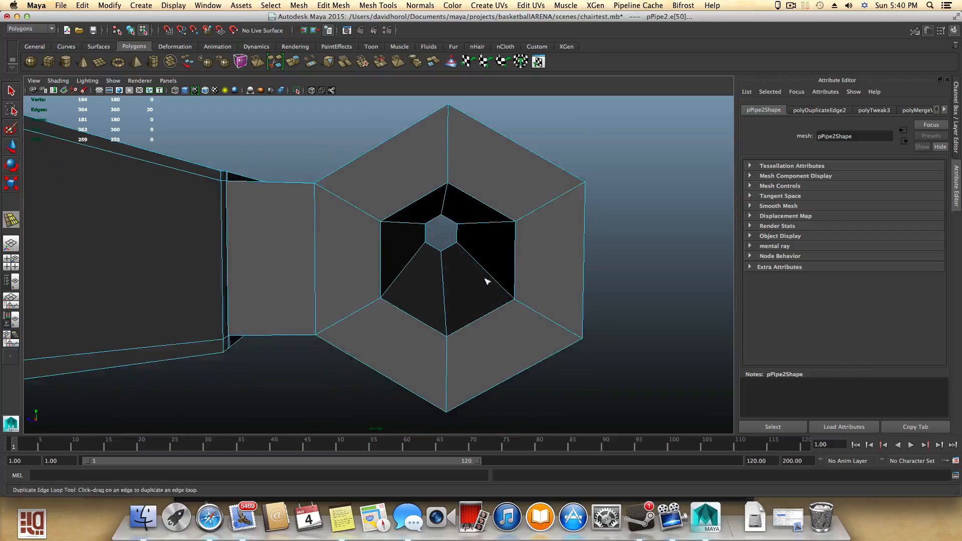
pyautogui.keyDown('alt'); pyautogui.moveTo(487, 281); pyautogui.dragTo(571, 200, button='right'); pyautogui.keyUp('alt')
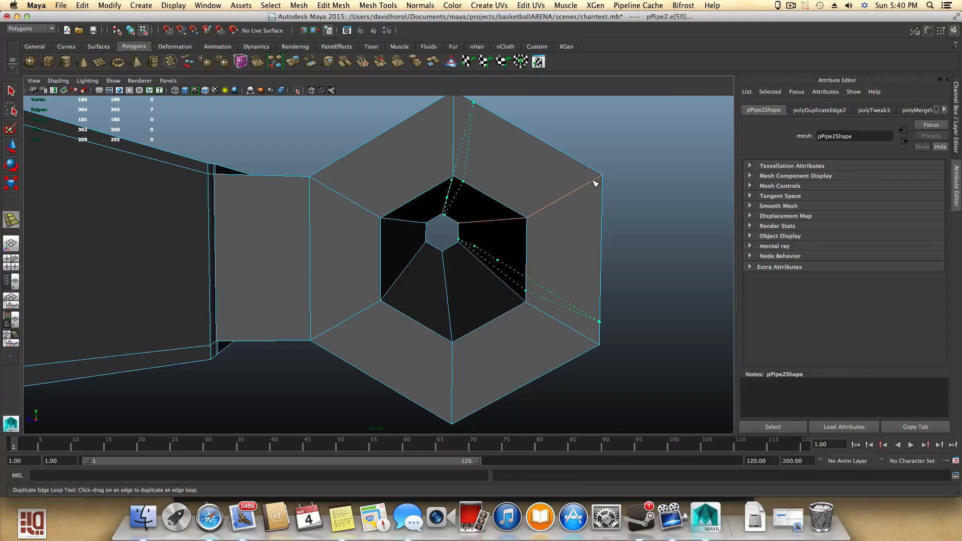
pyautogui.press('z')
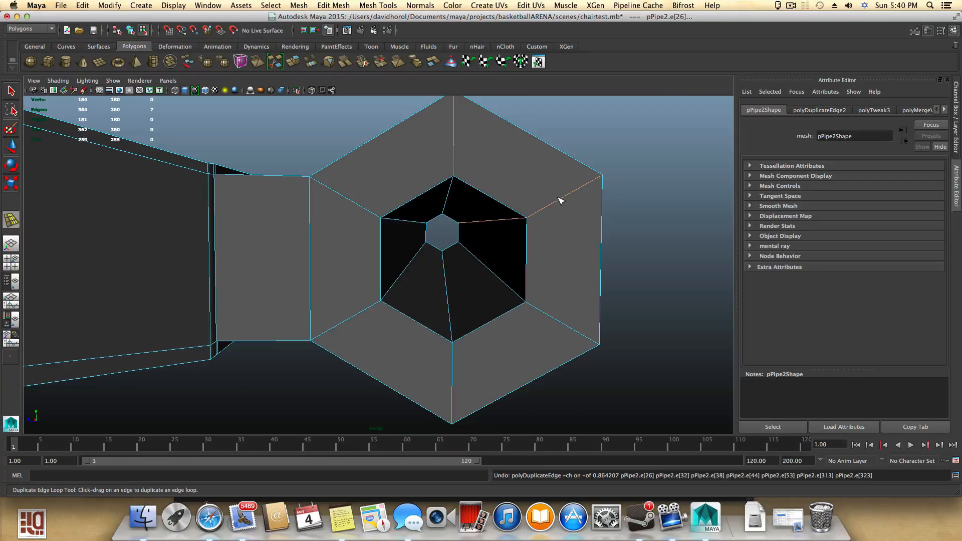
# - Insert an edge loop around the hexagonal pipe's end face with the Insert Edge Loop Tool
pyautogui.press('F8')
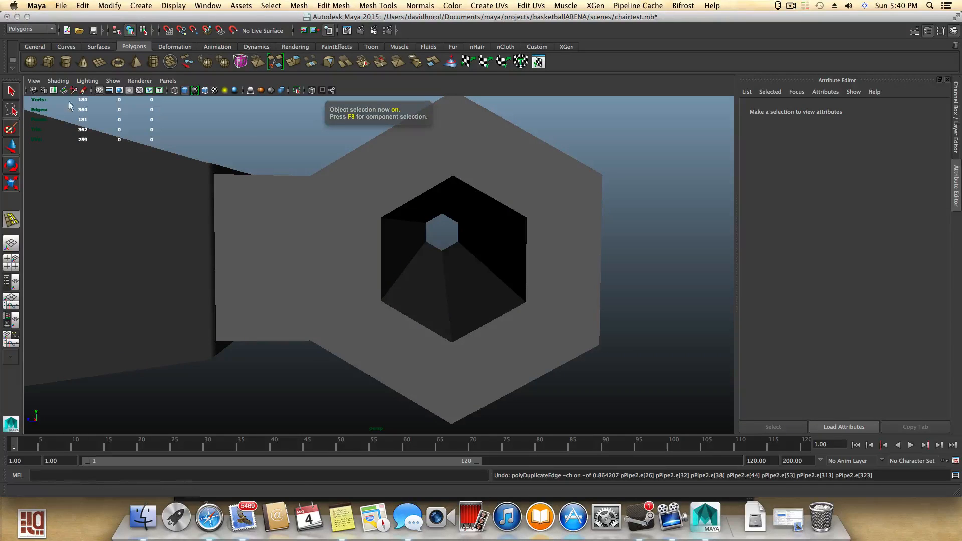
pyautogui.click(329, 236)
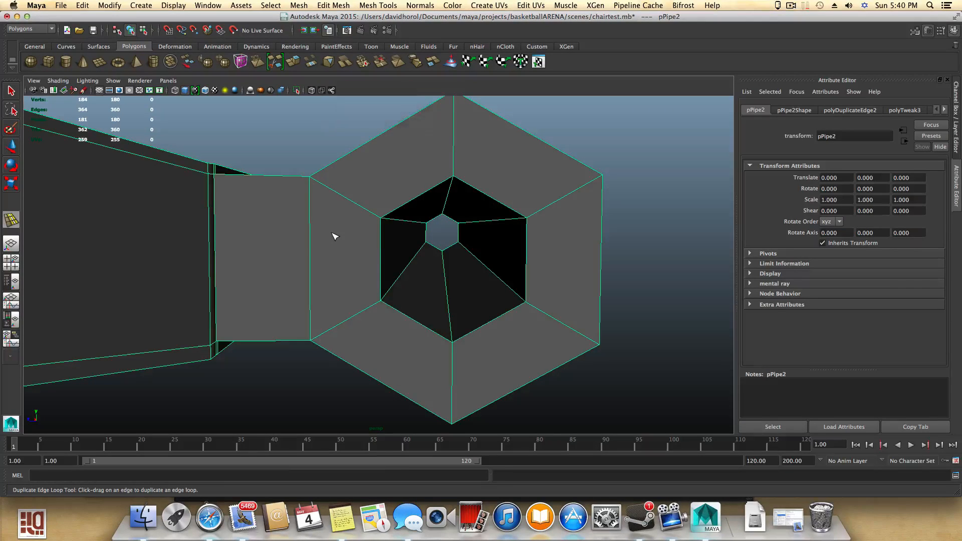
pyautogui.keyDown('shift'); pyautogui.rightClick(331, 234); pyautogui.keyUp('shift')
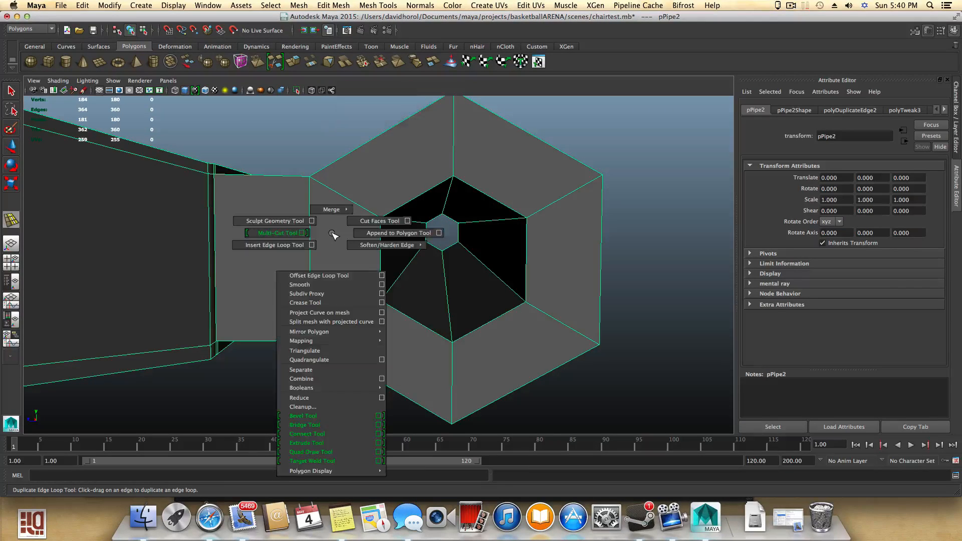
pyautogui.click(311, 245)
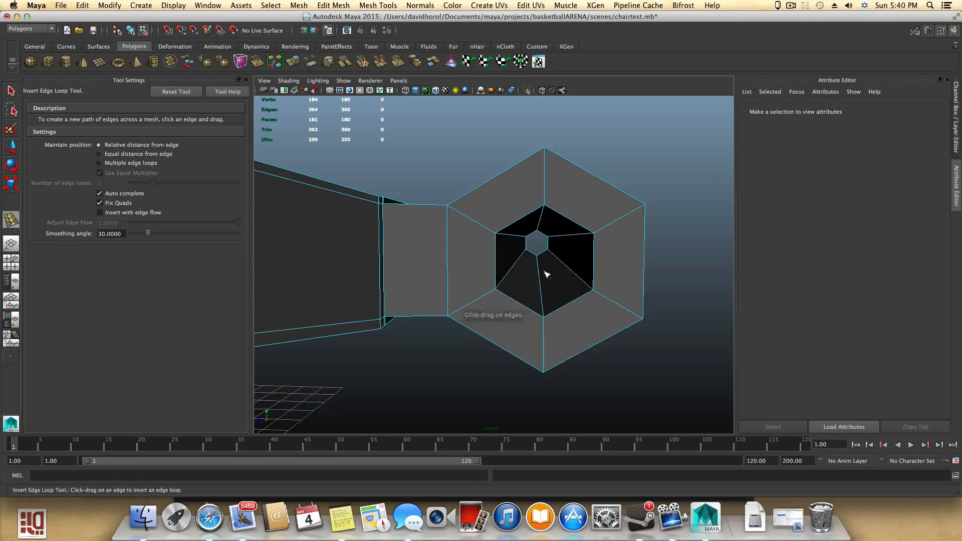
pyautogui.keyDown('alt'); pyautogui.moveTo(555, 174); pyautogui.dragTo(498, 226, button='middle'); pyautogui.keyUp('alt')
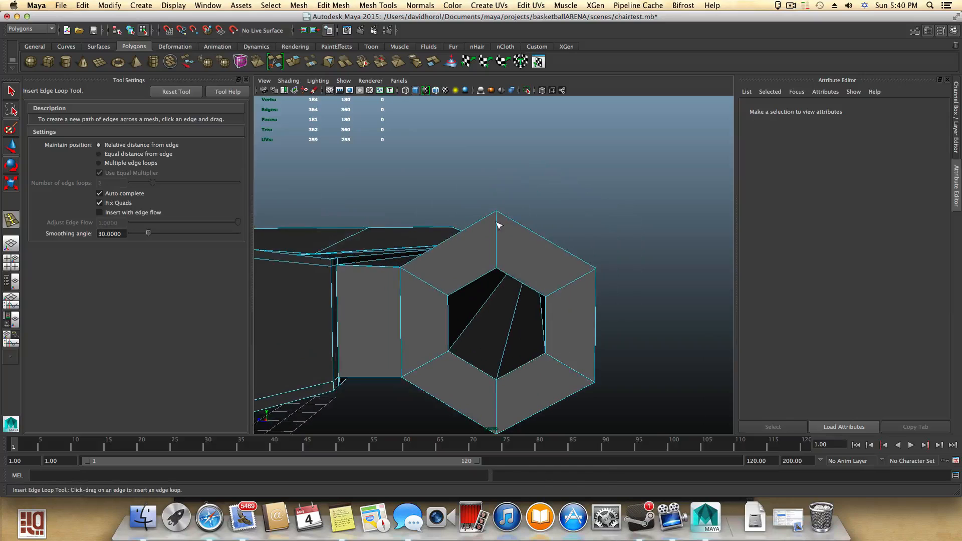
pyautogui.moveTo(499, 215); pyautogui.dragTo(500, 241)
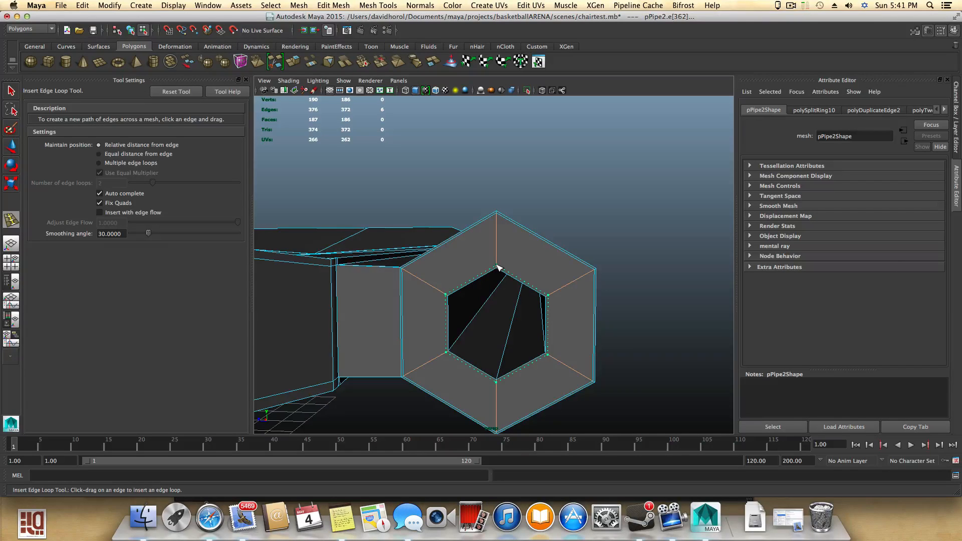
# - Insert additional edge loops across the seat-to-pipe connector and around the hexagonal pipe's ring
pyautogui.moveTo(463, 279)
pyautogui.keyDown('alt'); pyautogui.mouseDown()
pyautogui.moveTo(475, 284)
pyautogui.moveTo(456, 279)
pyautogui.mouseUp(); pyautogui.keyUp('alt')
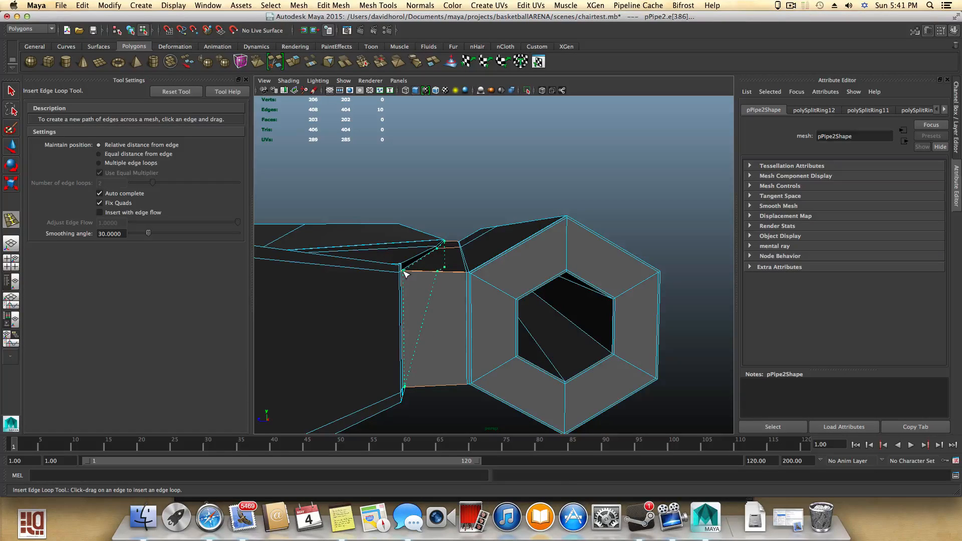
pyautogui.keyDown('alt'); pyautogui.moveTo(506, 286); pyautogui.dragTo(593, 290); pyautogui.keyUp('alt')
pyautogui.press('3')
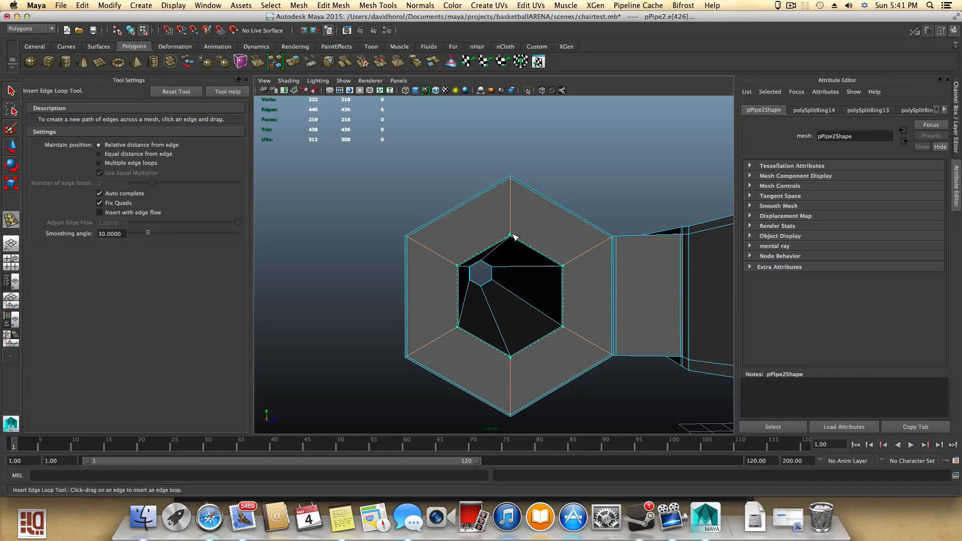
pyautogui.moveTo(514, 237); pyautogui.dragTo(514, 236)
pyautogui.keyDown('alt'); pyautogui.moveTo(513, 236); pyautogui.dragTo(592, 272); pyautogui.keyUp('alt')
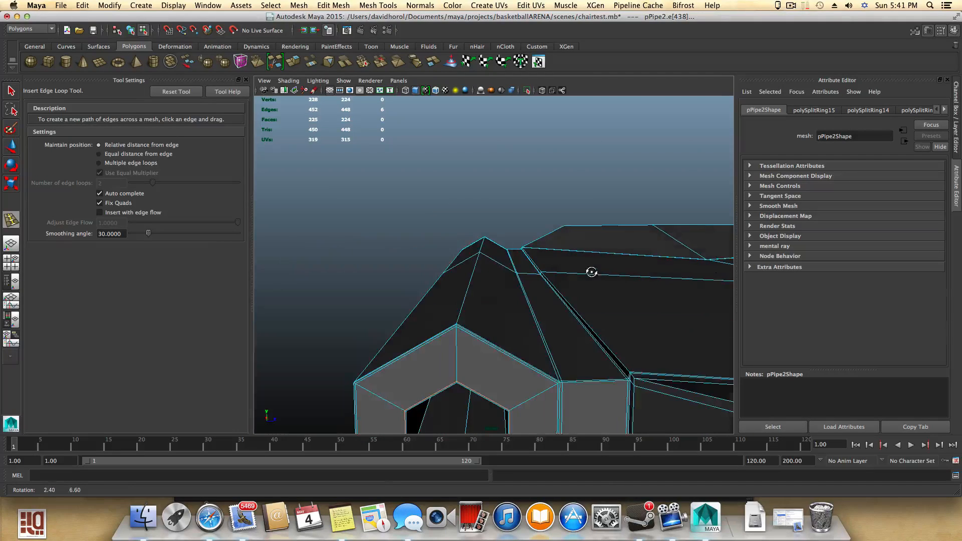
# - Inspect the pipe and seat junction in smooth preview, then return to normal display with the pipe selected
pyautogui.press('3')
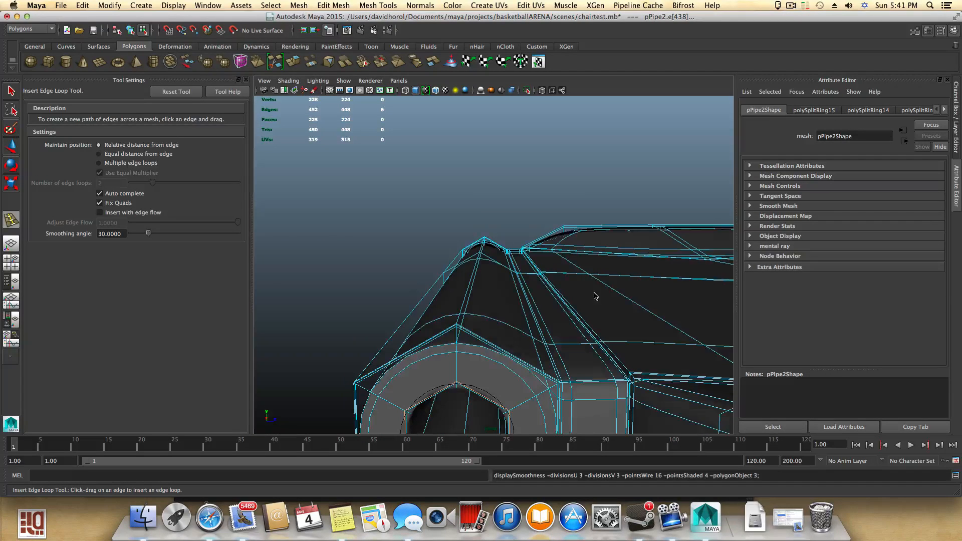
pyautogui.press('F8')
pyautogui.click(11, 90)
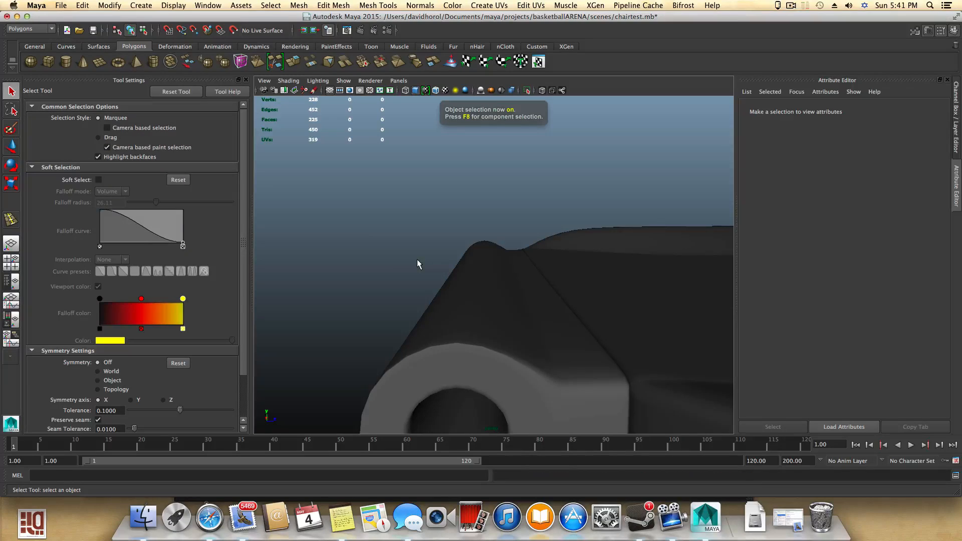
pyautogui.keyDown('alt'); pyautogui.moveTo(671, 347); pyautogui.dragTo(561, 351); pyautogui.keyUp('alt')
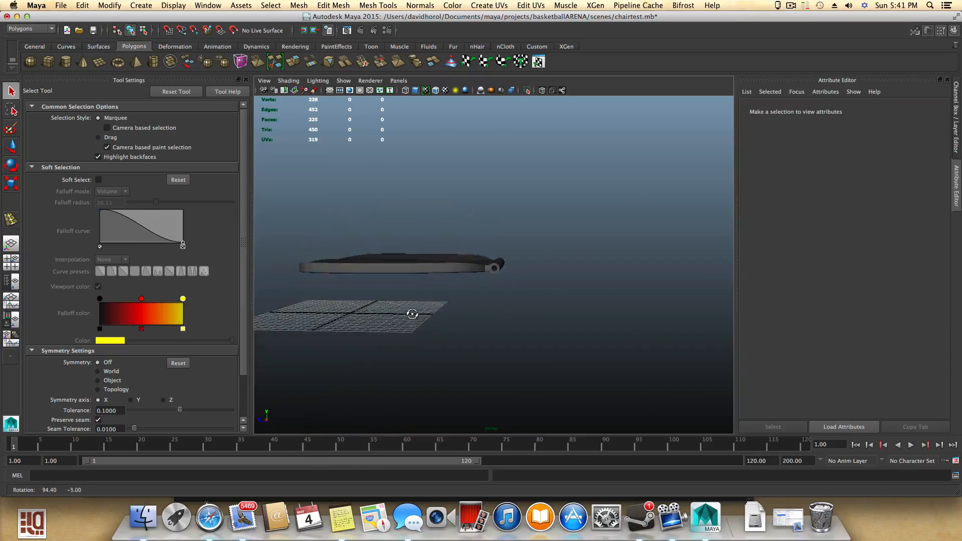
pyautogui.keyDown('alt'); pyautogui.moveTo(561, 351); pyautogui.dragTo(679, 356, button='right'); pyautogui.keyUp('alt')
pyautogui.keyDown('alt'); pyautogui.moveTo(554, 326); pyautogui.dragTo(573, 338); pyautogui.keyUp('alt')
pyautogui.click(483, 288)
pyautogui.press('1')
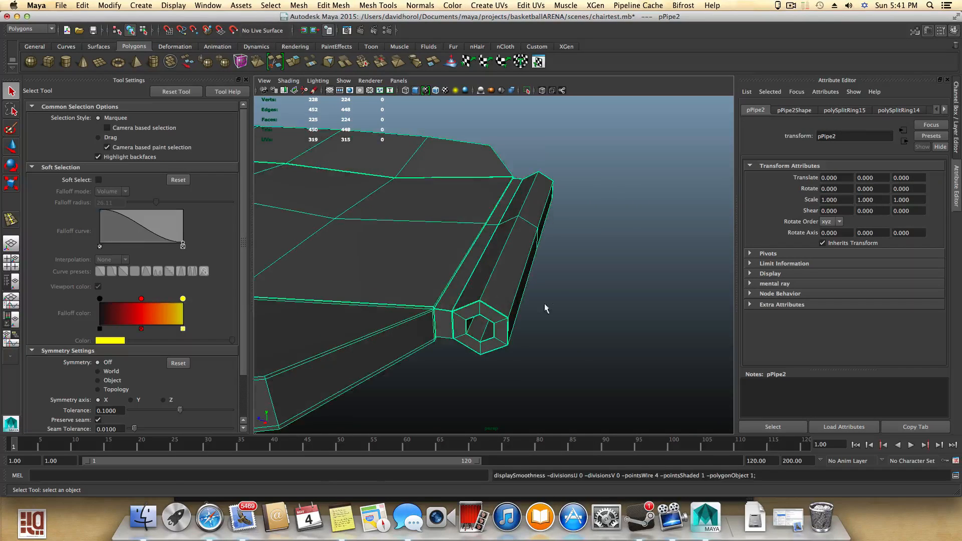
# - Duplicate the six inner faces lining the pipe's hole as a separate surface
pyautogui.keyDown('alt'); pyautogui.moveTo(545, 308); pyautogui.dragTo(564, 278); pyautogui.keyUp('alt')
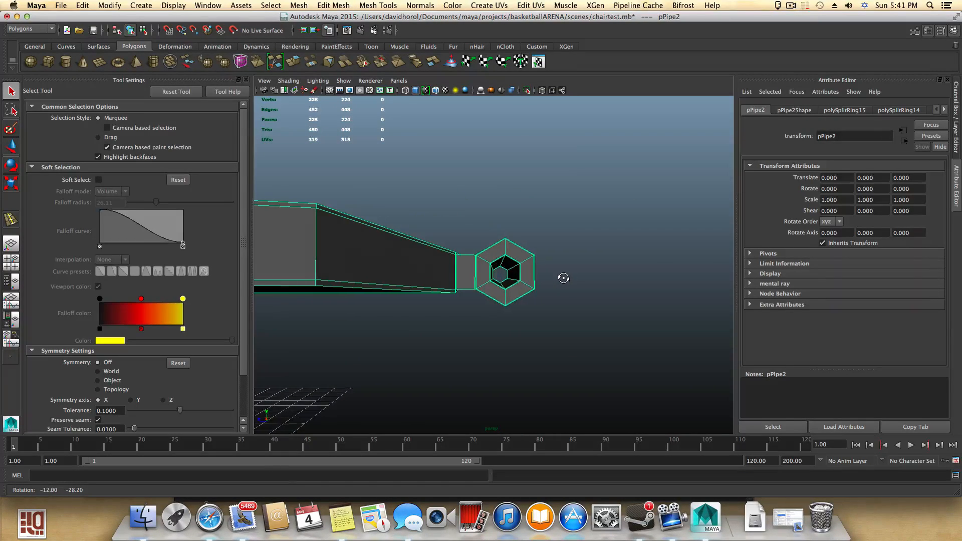
pyautogui.moveTo(519, 269); pyautogui.dragTo(501, 285, button='right')
pyautogui.click(513, 274)
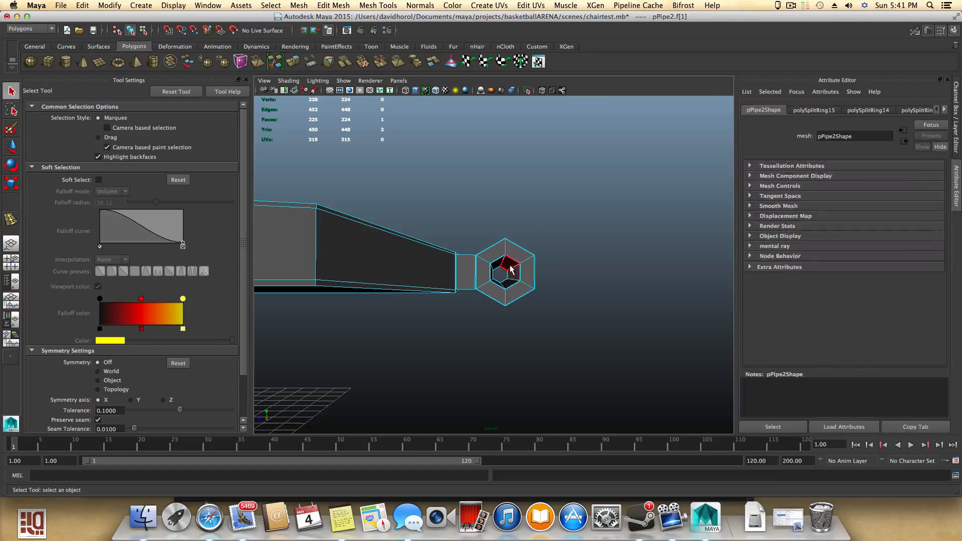
pyautogui.keyDown('shift'); pyautogui.click(501, 268); pyautogui.keyUp('shift')
pyautogui.keyDown('alt'); pyautogui.moveTo(504, 282); pyautogui.dragTo(494, 284); pyautogui.keyUp('alt')
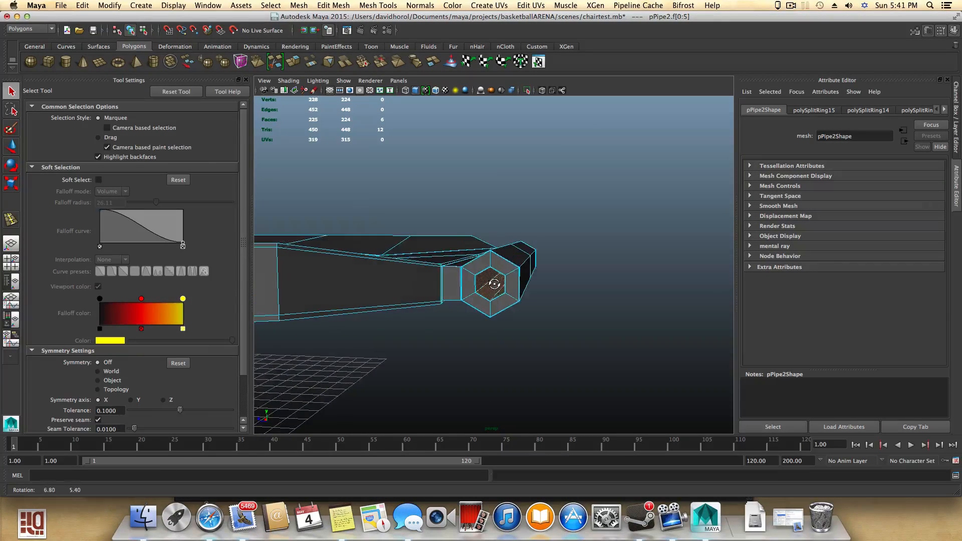
pyautogui.keyDown('alt'); pyautogui.moveTo(541, 301); pyautogui.dragTo(580, 306, button='right'); pyautogui.keyUp('alt')
pyautogui.keyDown('alt'); pyautogui.moveTo(580, 305); pyautogui.dragTo(438, 314); pyautogui.keyUp('alt')
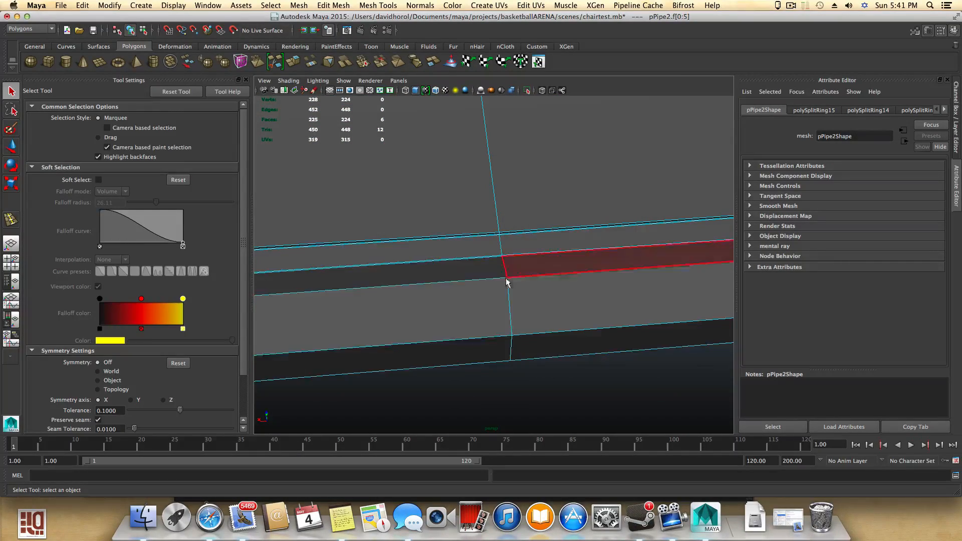
pyautogui.keyDown('alt'); pyautogui.moveTo(524, 333); pyautogui.dragTo(621, 296); pyautogui.keyUp('alt')
pyautogui.keyDown('alt'); pyautogui.moveTo(621, 296); pyautogui.dragTo(597, 315, button='right'); pyautogui.keyUp('alt')
pyautogui.keyDown('alt'); pyautogui.moveTo(597, 315); pyautogui.dragTo(518, 272); pyautogui.keyUp('alt')
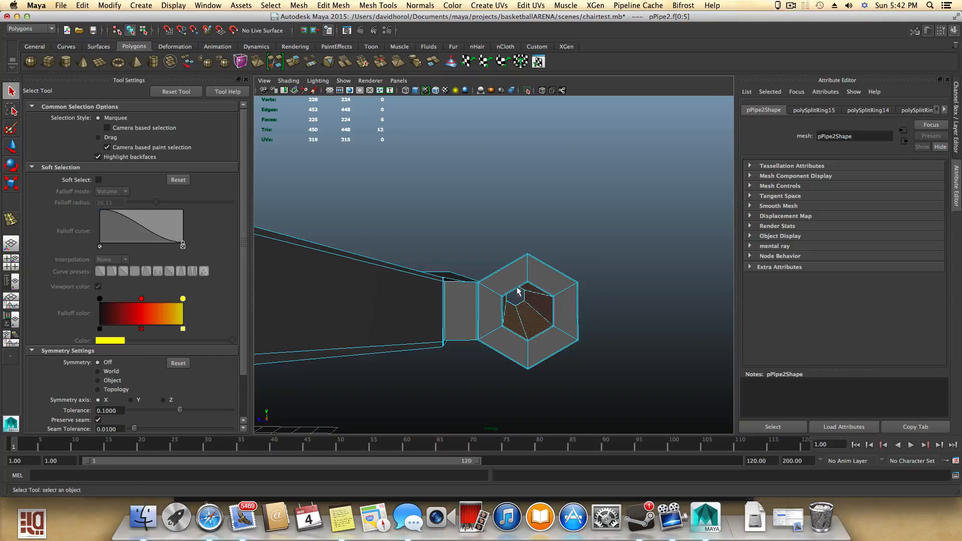
pyautogui.click(371, 5)
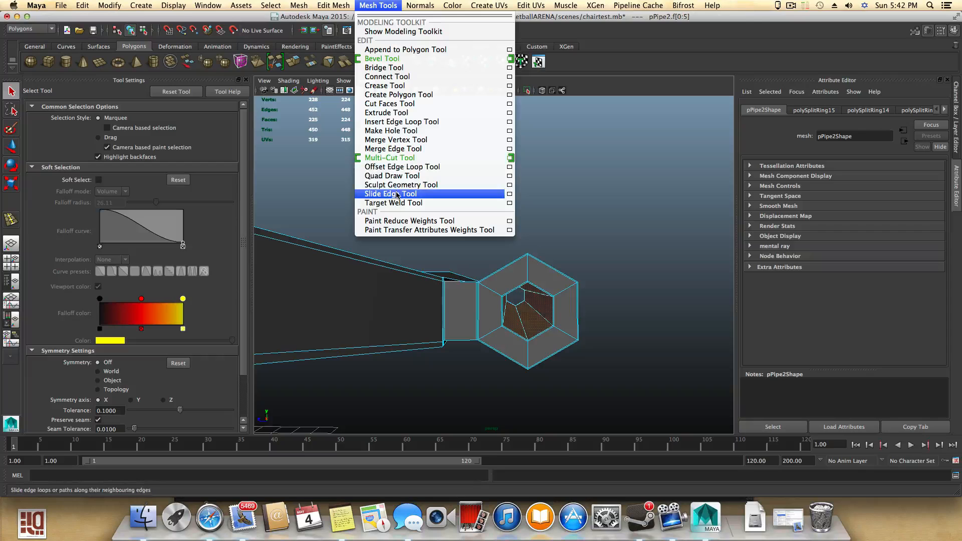
pyautogui.moveTo(336, 6)
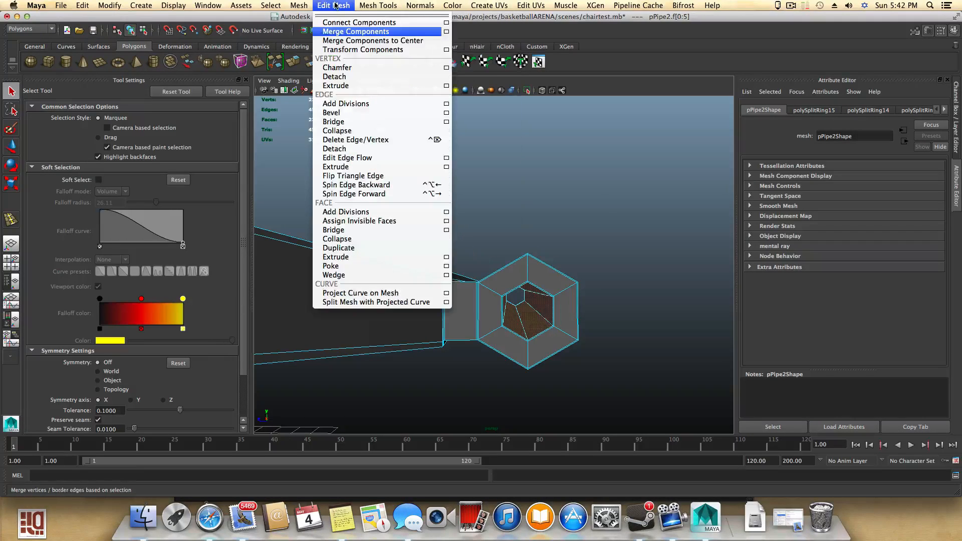
pyautogui.moveTo(384, 5)
pyautogui.click(349, 249)
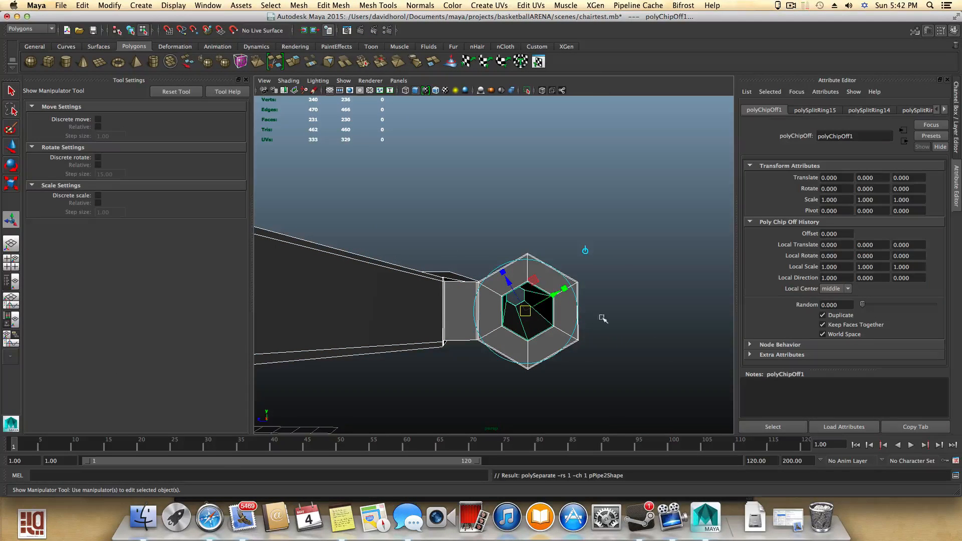
# - Select the duplicated inner surface as an object and scale it to 1.08 along X with the Scale tool
pyautogui.keyDown('alt'); pyautogui.moveTo(602, 319); pyautogui.dragTo(618, 323); pyautogui.keyUp('alt')
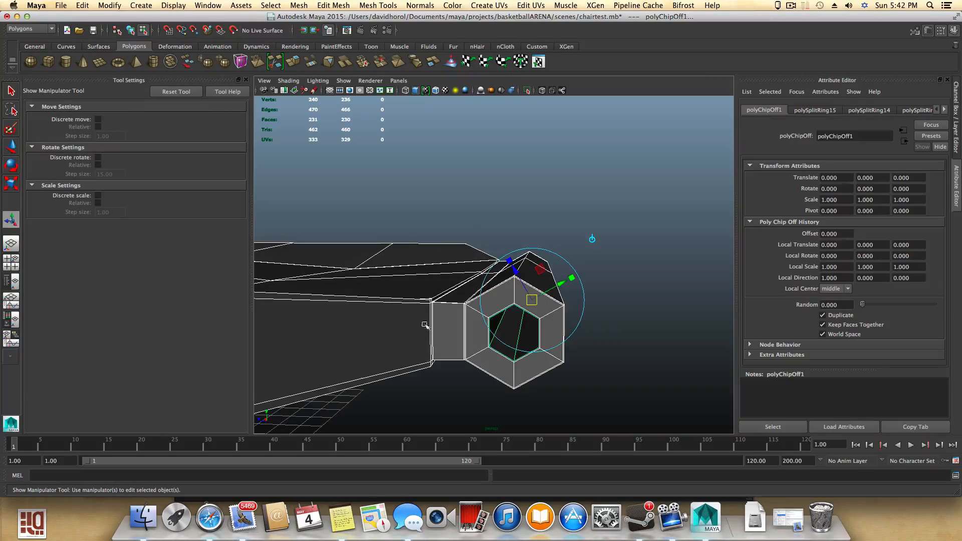
pyautogui.keyDown('alt'); pyautogui.moveTo(411, 308); pyautogui.dragTo(522, 341); pyautogui.keyUp('alt')
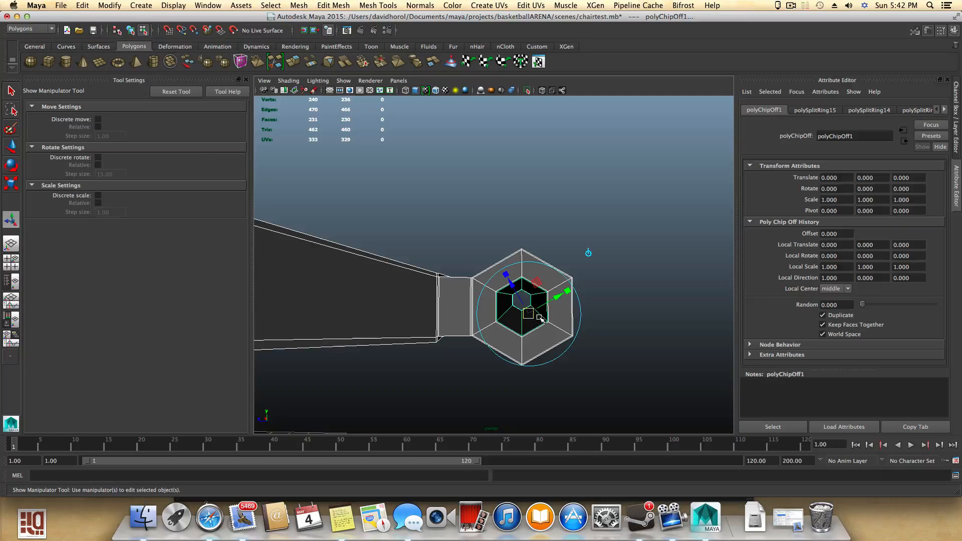
pyautogui.keyDown('alt'); pyautogui.moveTo(504, 309); pyautogui.dragTo(504, 324); pyautogui.keyUp('alt')
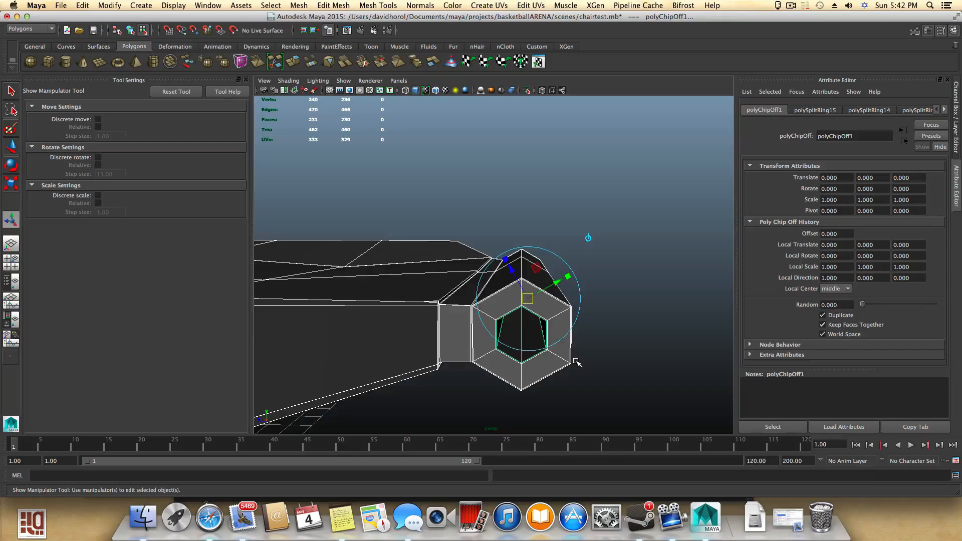
pyautogui.press('F8')
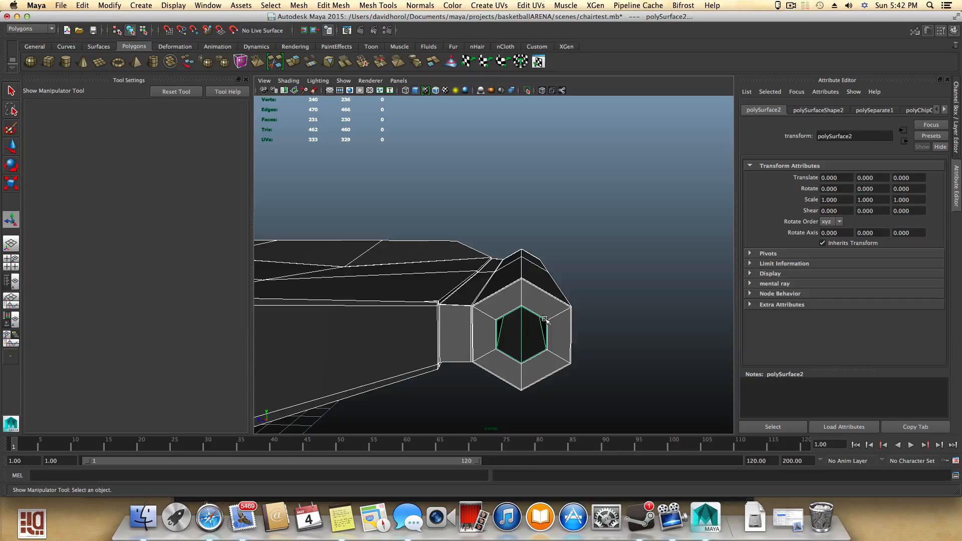
pyautogui.click(508, 306)
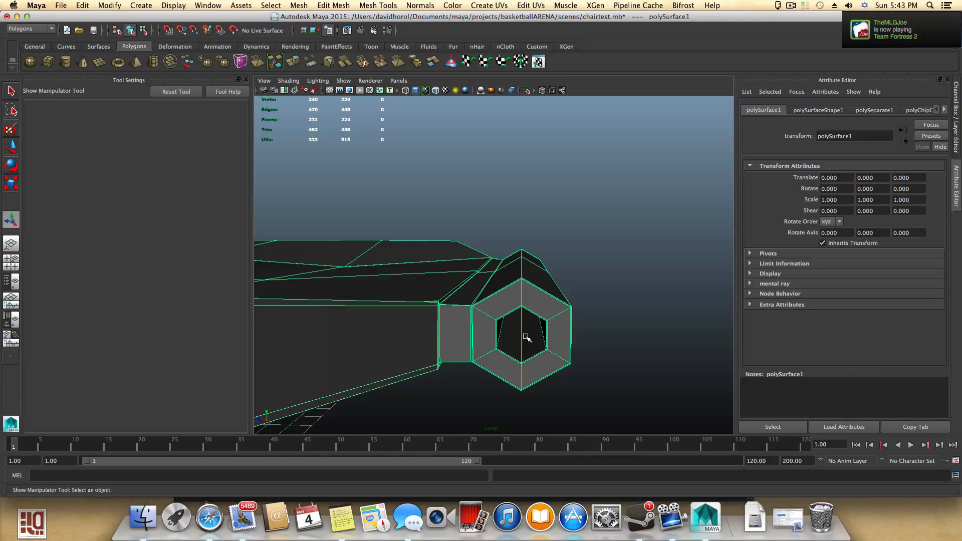
pyautogui.keyDown('shift'); pyautogui.click(515, 325); pyautogui.keyUp('shift')
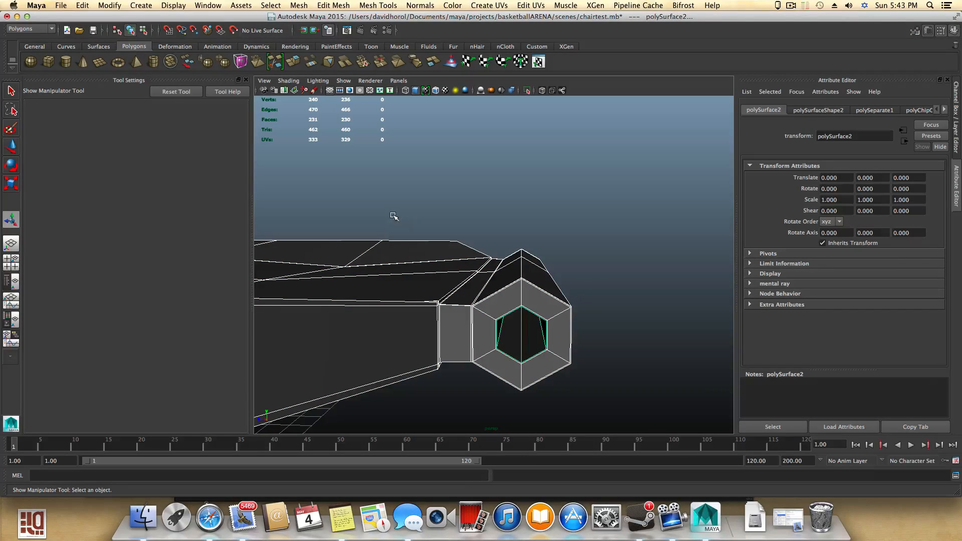
pyautogui.moveTo(393, 216); pyautogui.dragTo(395, 388)
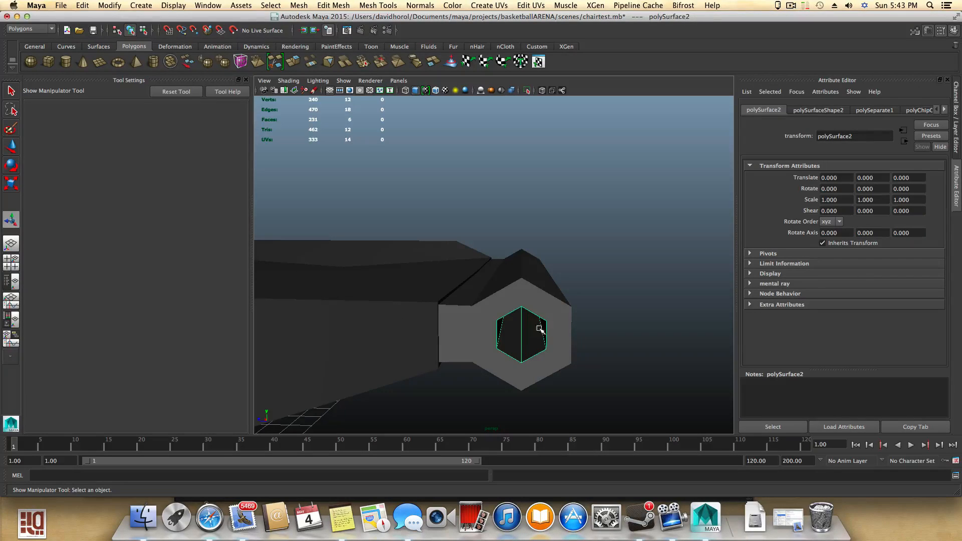
pyautogui.keyDown('alt'); pyautogui.moveTo(526, 335); pyautogui.dragTo(485, 360); pyautogui.keyUp('alt')
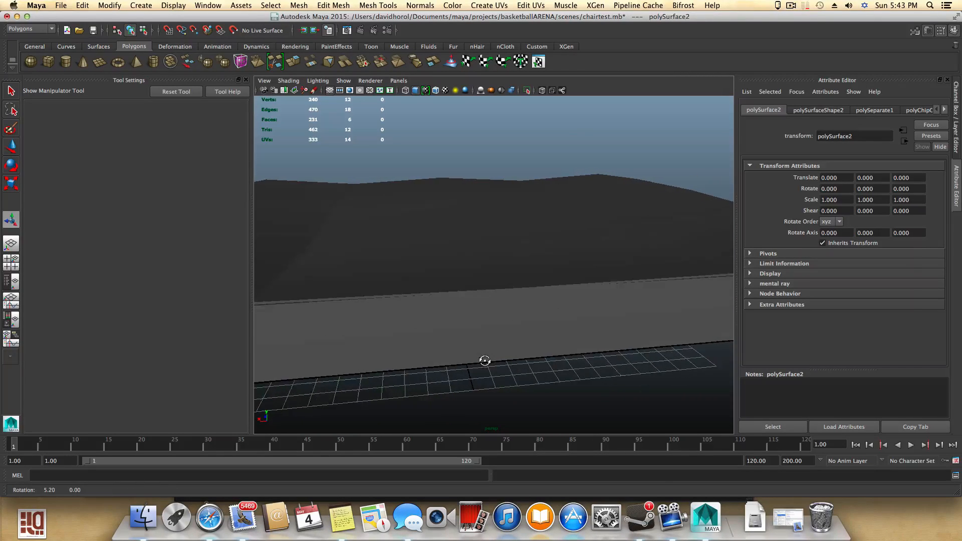
pyautogui.click(11, 183)
pyautogui.press('f')
pyautogui.keyDown('alt'); pyautogui.moveTo(417, 326); pyautogui.dragTo(453, 316); pyautogui.keyUp('alt')
pyautogui.moveTo(369, 284); pyautogui.dragTo(372, 284)
pyautogui.keyDown('alt'); pyautogui.moveTo(368, 325); pyautogui.dragTo(382, 328); pyautogui.keyUp('alt')
pyautogui.keyDown('alt'); pyautogui.moveTo(383, 328); pyautogui.dragTo(441, 313, button='middle'); pyautogui.keyUp('alt')
pyautogui.keyDown('alt'); pyautogui.moveTo(405, 321); pyautogui.dragTo(416, 353); pyautogui.keyUp('alt')
pyautogui.keyDown('alt'); pyautogui.moveTo(476, 354); pyautogui.dragTo(393, 336); pyautogui.keyUp('alt')
pyautogui.keyDown('alt'); pyautogui.moveTo(401, 339); pyautogui.dragTo(466, 356, button='right'); pyautogui.keyUp('alt')
pyautogui.keyDown('alt'); pyautogui.moveTo(475, 369); pyautogui.dragTo(468, 316, button='middle'); pyautogui.keyUp('alt')
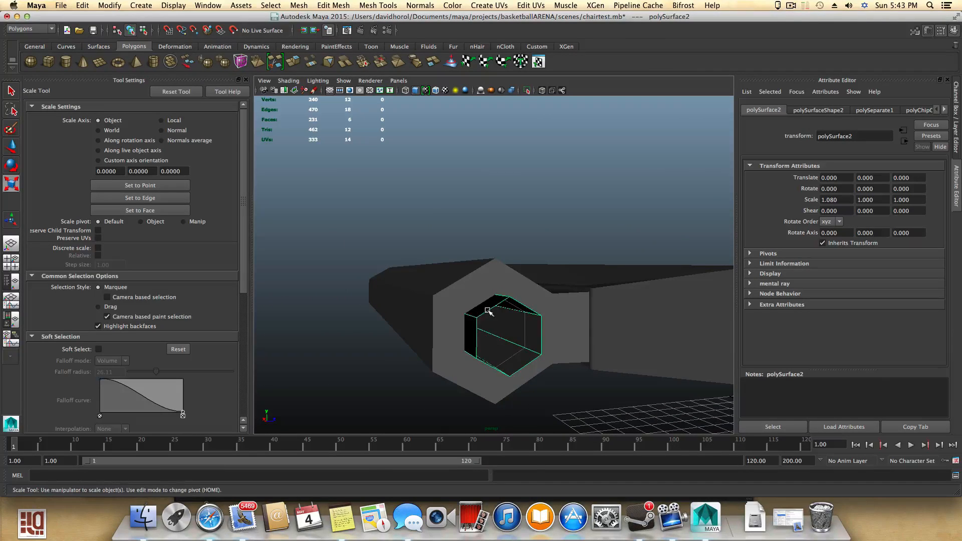
# - Select an edge of the duplicated surface and inspect it from several angles, then return to object selection
pyautogui.moveTo(486, 309); pyautogui.dragTo(491, 273, button='right')
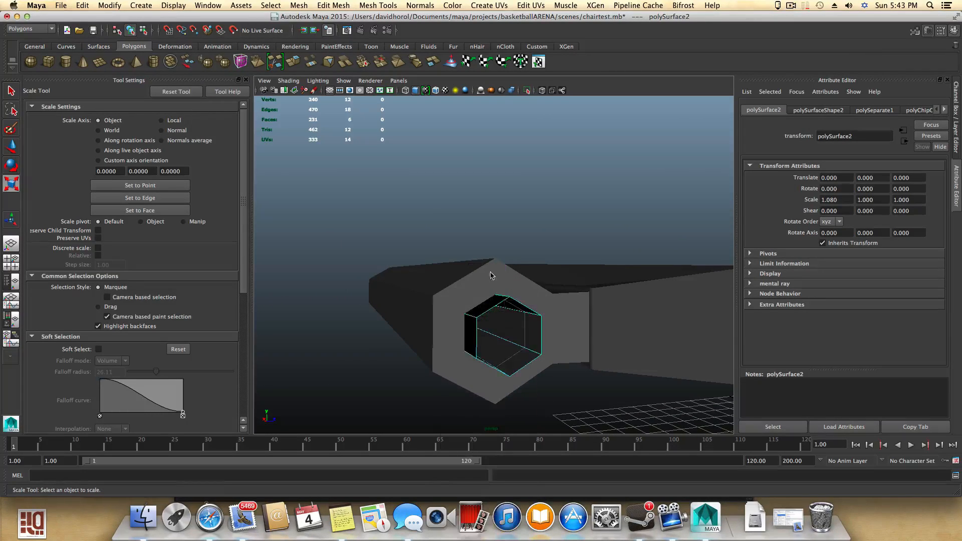
pyautogui.click(494, 307)
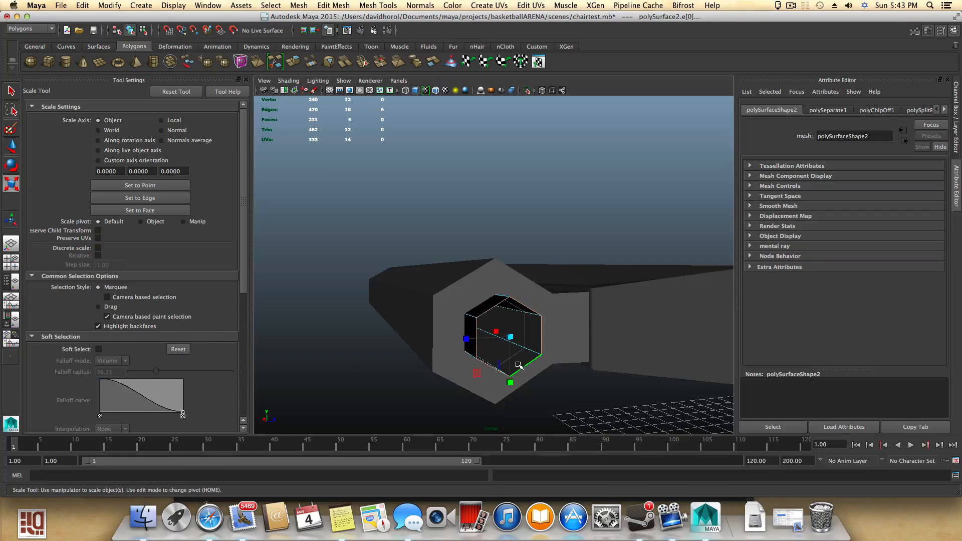
pyautogui.keyDown('alt'); pyautogui.moveTo(518, 366); pyautogui.dragTo(540, 375); pyautogui.keyUp('alt')
pyautogui.keyDown('alt'); pyautogui.moveTo(541, 374); pyautogui.dragTo(504, 342, button='middle'); pyautogui.keyUp('alt')
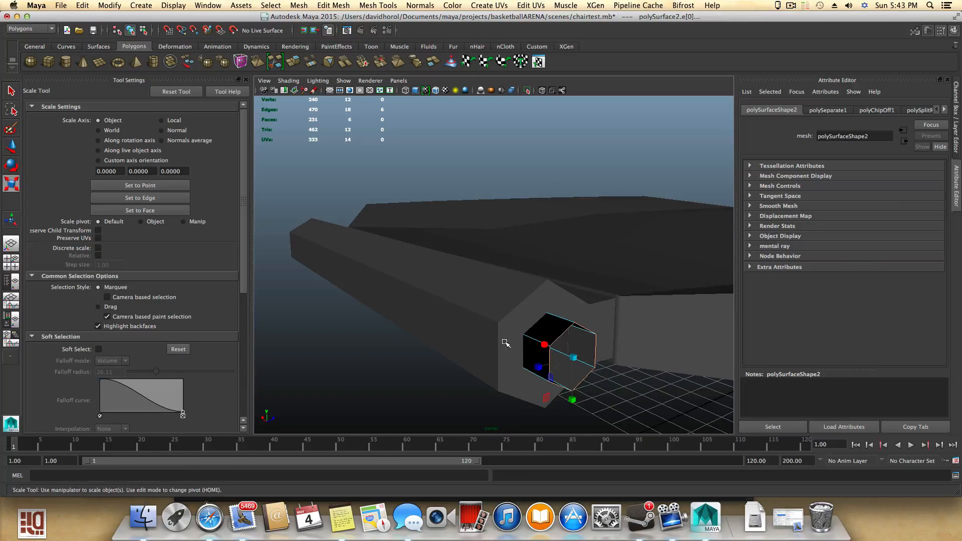
pyautogui.press('F8')
pyautogui.moveTo(504, 342)
pyautogui.keyDown('alt'); pyautogui.mouseDown()
pyautogui.moveTo(536, 327)
pyautogui.moveTo(464, 332)
pyautogui.moveTo(496, 352)
pyautogui.moveTo(530, 351)
pyautogui.moveTo(528, 337)
pyautogui.moveTo(451, 345)
pyautogui.moveTo(490, 343)
pyautogui.mouseUp(); pyautogui.keyUp('alt')
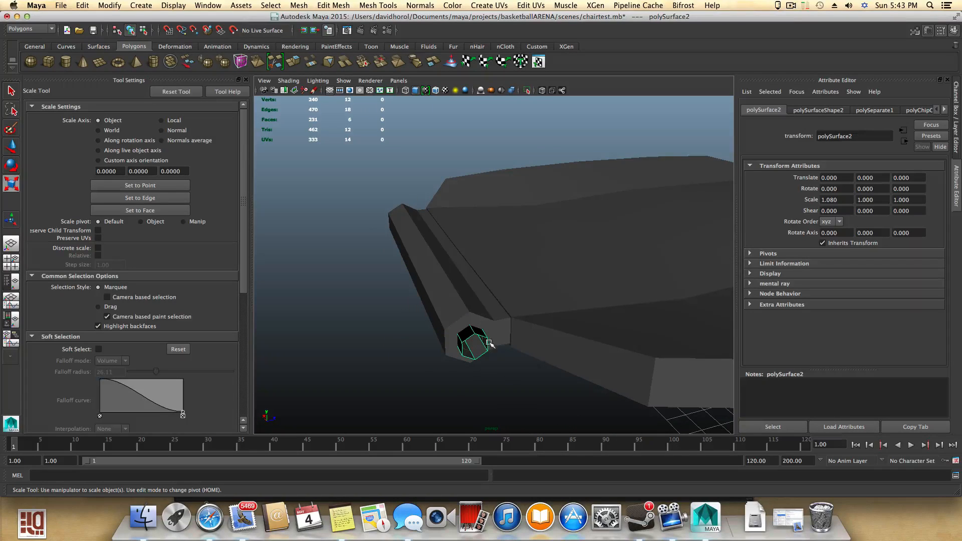
# - Select the separate pipe ring object and inspect it from several angles around the scene
pyautogui.keyDown('alt'); pyautogui.moveTo(565, 333); pyautogui.dragTo(585, 303); pyautogui.keyUp('alt')
pyautogui.scroll(6, 532, 317)
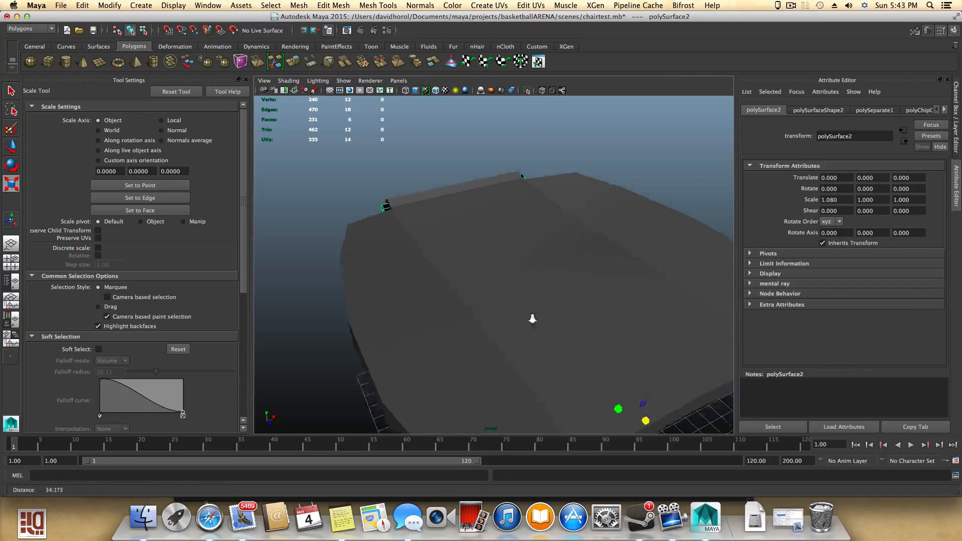
pyautogui.scroll(-5, 511, 318)
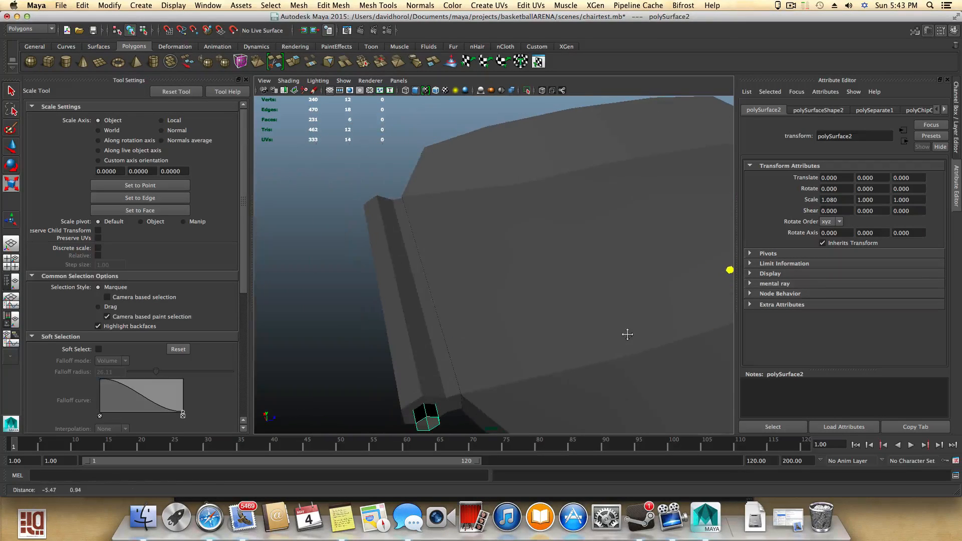
pyautogui.keyDown('alt'); pyautogui.moveTo(627, 332); pyautogui.dragTo(513, 355); pyautogui.keyUp('alt')
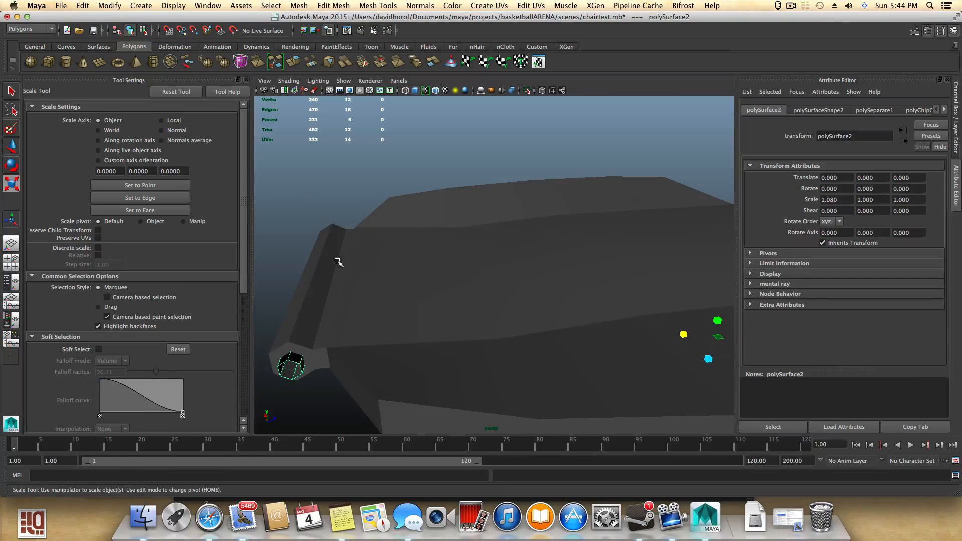
pyautogui.keyDown('alt'); pyautogui.moveTo(338, 262); pyautogui.dragTo(443, 271); pyautogui.keyUp('alt')
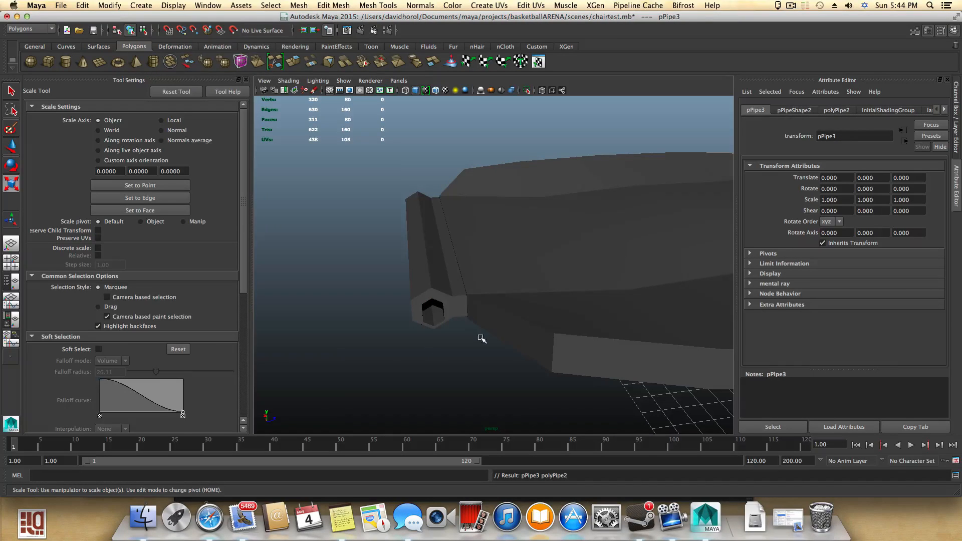
pyautogui.keyDown('alt'); pyautogui.moveTo(483, 339); pyautogui.dragTo(264, 331); pyautogui.keyUp('alt')
pyautogui.keyDown('alt'); pyautogui.moveTo(496, 416); pyautogui.dragTo(245, 268, button='middle'); pyautogui.keyUp('alt')
pyautogui.keyDown('alt'); pyautogui.moveTo(304, 292); pyautogui.dragTo(499, 350, button='right'); pyautogui.keyUp('alt')
pyautogui.keyDown('alt'); pyautogui.moveTo(441, 329); pyautogui.dragTo(581, 369, button='middle'); pyautogui.keyUp('alt')
pyautogui.keyDown('alt'); pyautogui.moveTo(547, 368); pyautogui.dragTo(411, 385); pyautogui.keyUp('alt')
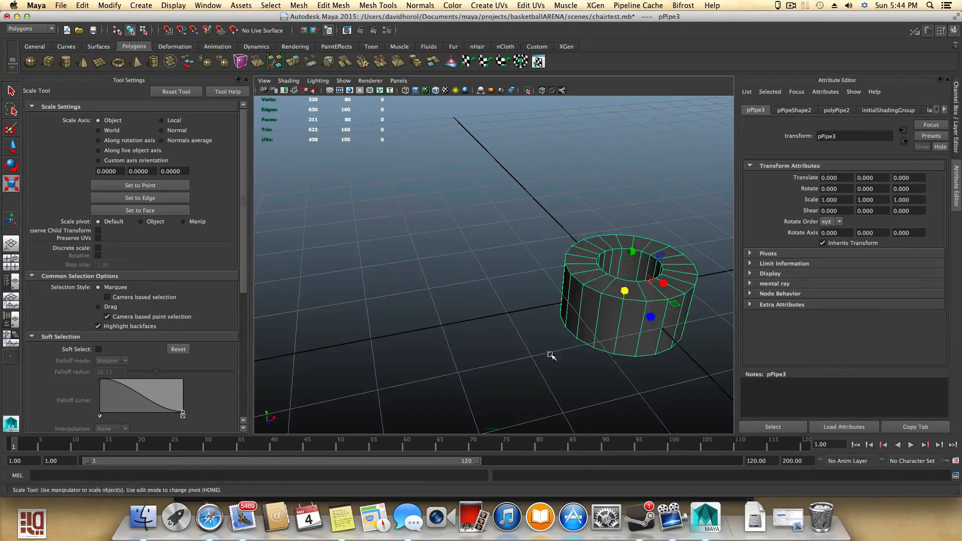
pyautogui.keyDown('alt'); pyautogui.moveTo(551, 356); pyautogui.dragTo(369, 374, button='middle'); pyautogui.keyUp('alt')
pyautogui.keyDown('alt'); pyautogui.moveTo(369, 374); pyautogui.dragTo(448, 298); pyautogui.keyUp('alt')
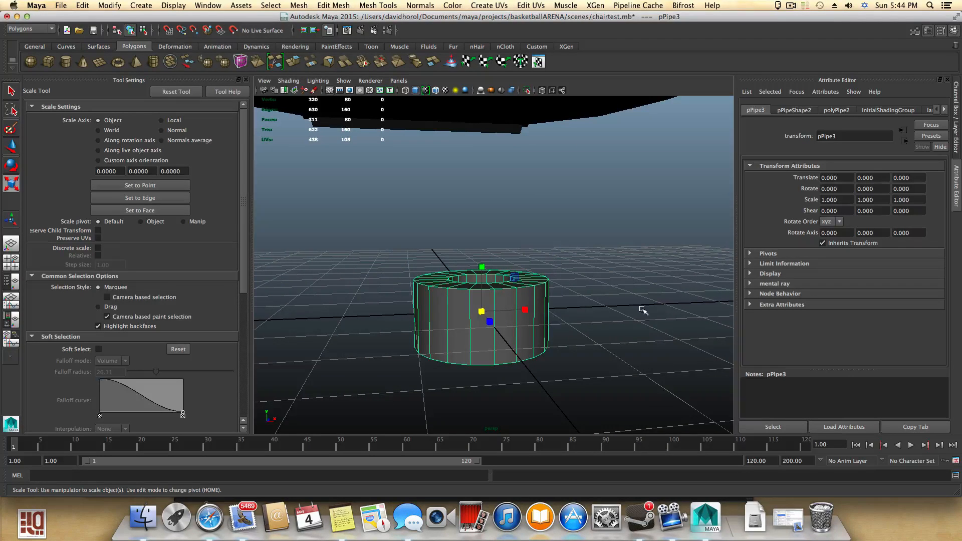
pyautogui.moveTo(486, 316)
pyautogui.keyDown('alt'); pyautogui.mouseDown()
pyautogui.moveTo(548, 322)
pyautogui.moveTo(468, 337)
pyautogui.moveTo(478, 304)
pyautogui.mouseUp(); pyautogui.keyUp('alt')
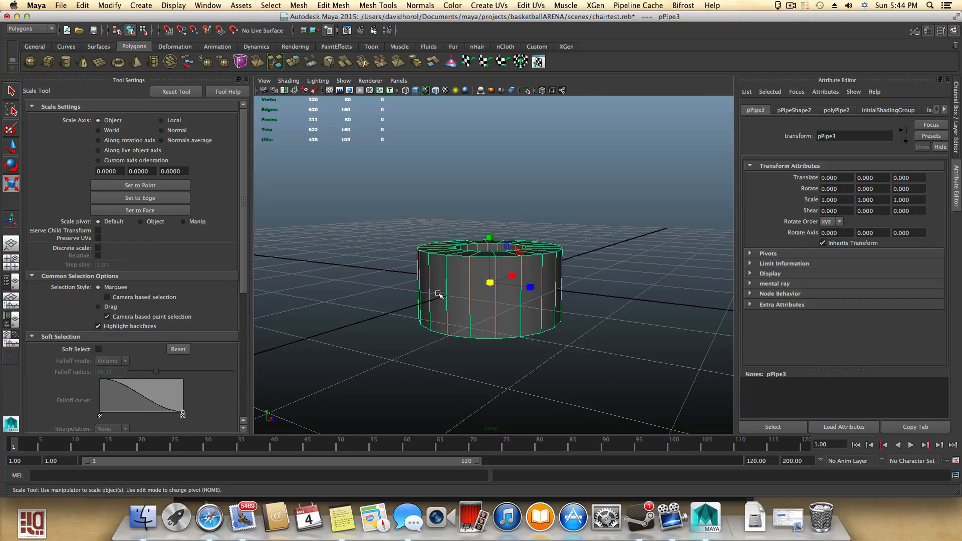
# - Zoom in on the pipe ring to examine its inner faces and top edge
pyautogui.keyDown('alt'); pyautogui.moveTo(417, 293); pyautogui.dragTo(451, 250); pyautogui.keyUp('alt')
pyautogui.keyDown('alt'); pyautogui.moveTo(458, 258); pyautogui.dragTo(473, 325); pyautogui.keyUp('alt')
pyautogui.keyDown('alt'); pyautogui.moveTo(474, 324); pyautogui.dragTo(688, 342, button='right'); pyautogui.keyUp('alt')
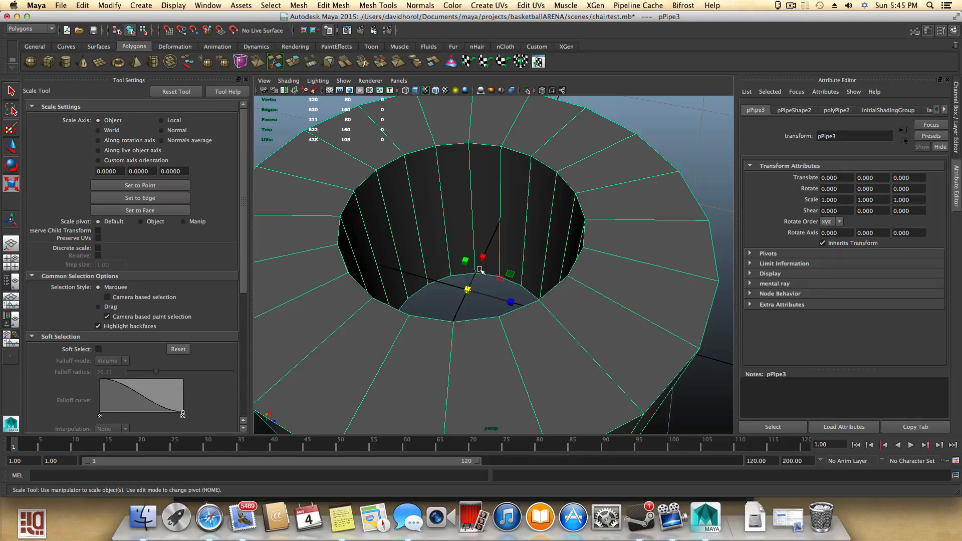
pyautogui.scroll(-5, 508, 276)
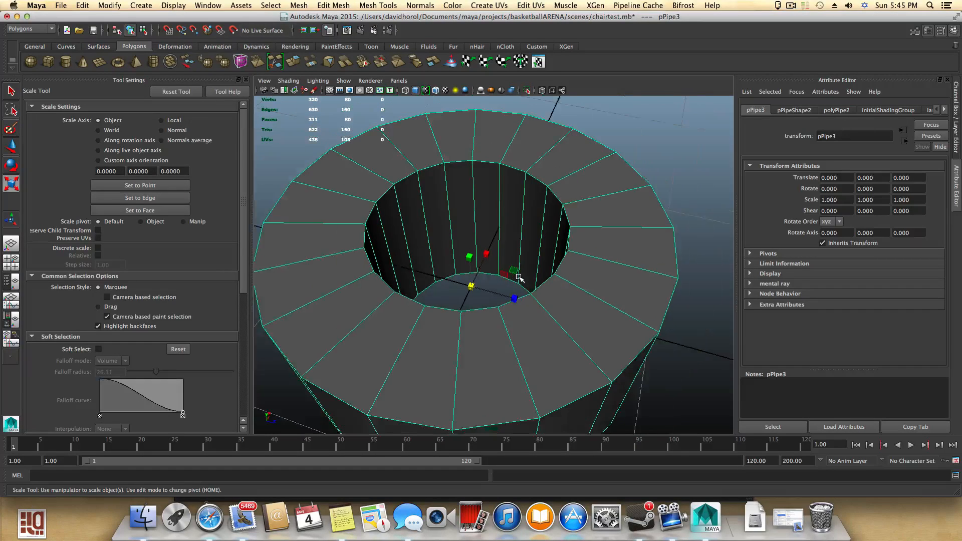
pyautogui.scroll(-5, 502, 271)
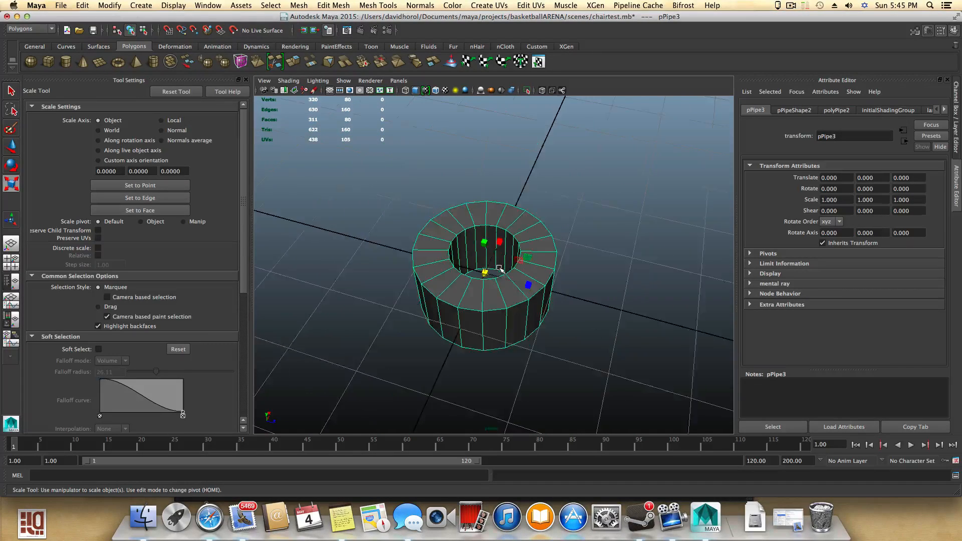
pyautogui.scroll(8, 499, 268)
pyautogui.scroll(-8, 496, 269)
pyautogui.scroll(5, 498, 273)
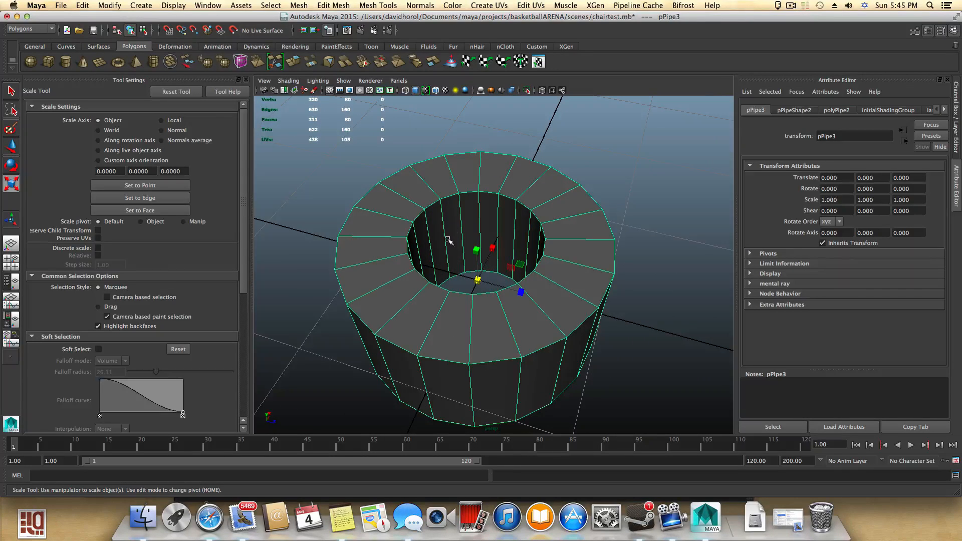
pyautogui.scroll(-15, 494, 327)
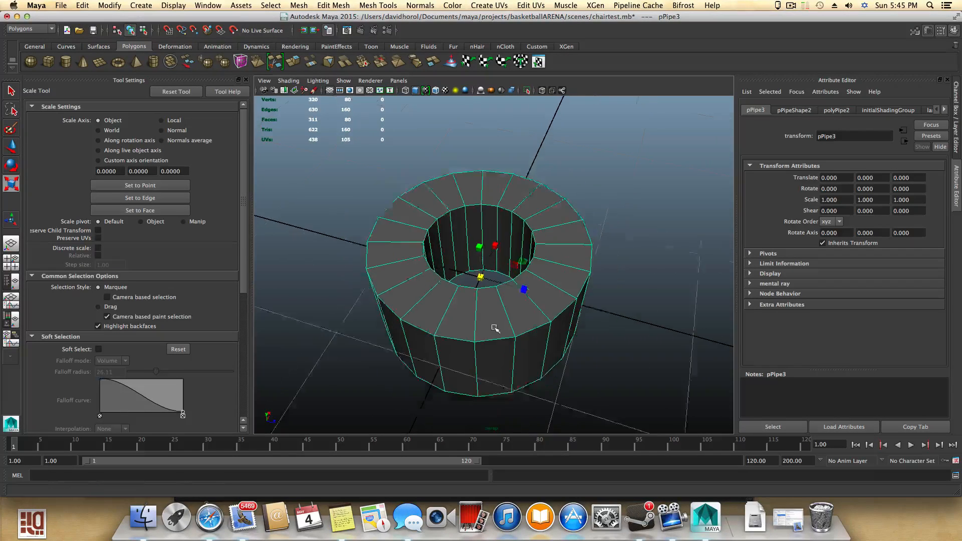
pyautogui.keyDown('alt'); pyautogui.moveTo(475, 325); pyautogui.dragTo(601, 342, button='middle'); pyautogui.keyUp('alt')
pyautogui.keyDown('alt'); pyautogui.moveTo(602, 343); pyautogui.dragTo(589, 321); pyautogui.keyUp('alt')
pyautogui.scroll(6, 405, 313)
pyautogui.keyDown('alt'); pyautogui.moveTo(407, 327); pyautogui.dragTo(549, 371, button='middle'); pyautogui.keyUp('alt')
pyautogui.scroll(3, 611, 345)
pyautogui.scroll(4, 514, 343)
# - Select the duplicated inner surface and examine it inside the hexagonal pipe hole from several angles
pyautogui.click(493, 300)
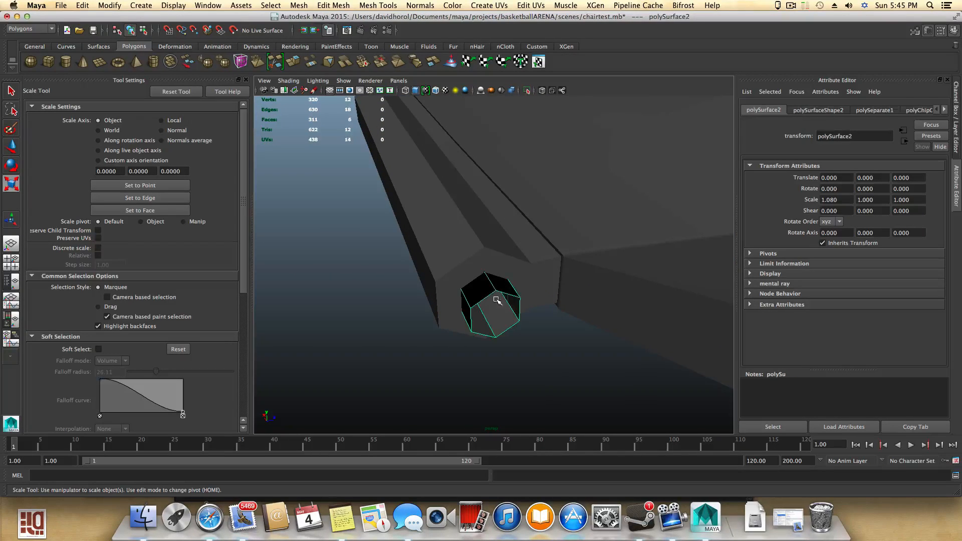
pyautogui.keyDown('alt'); pyautogui.moveTo(493, 300); pyautogui.dragTo(459, 260); pyautogui.keyUp('alt')
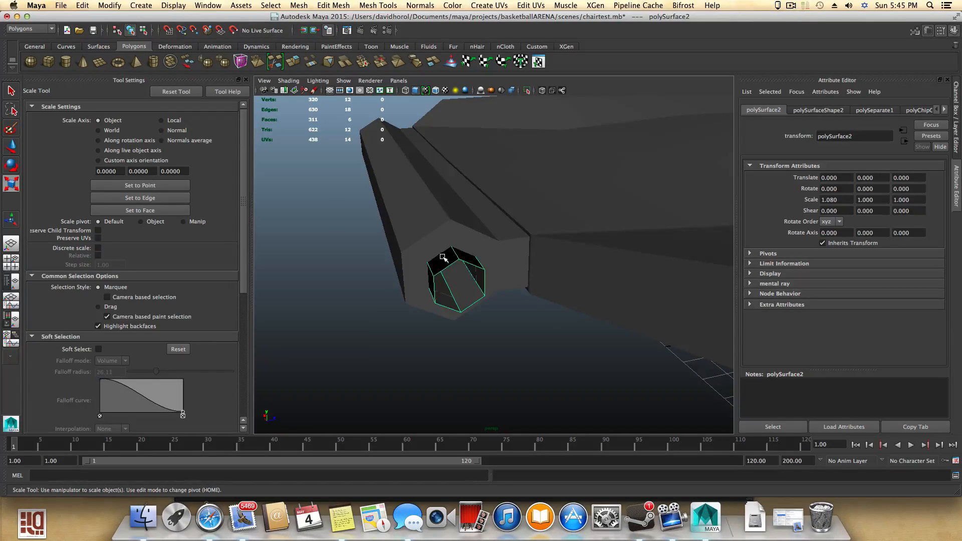
pyautogui.keyDown('alt'); pyautogui.moveTo(443, 258); pyautogui.dragTo(429, 247); pyautogui.keyUp('alt')
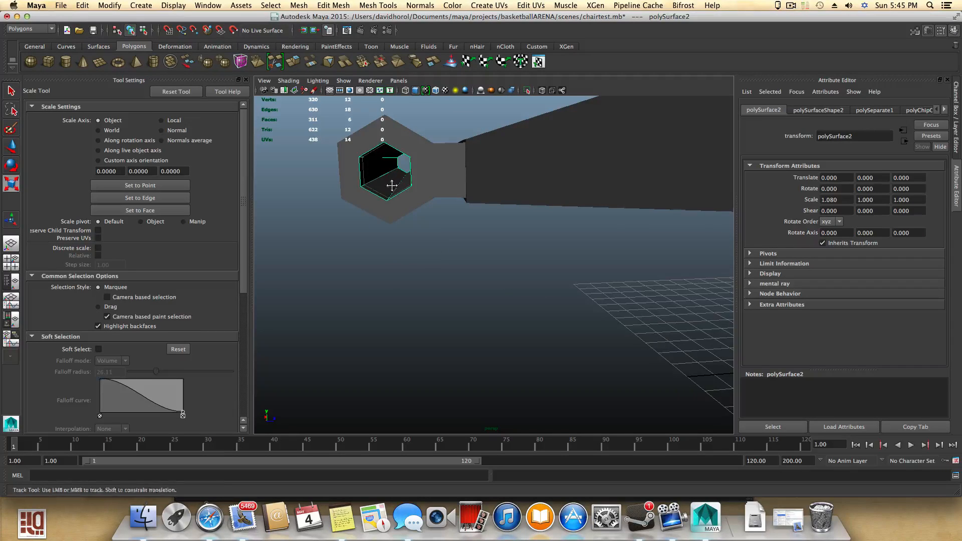
pyautogui.keyDown('alt'); pyautogui.moveTo(392, 185); pyautogui.dragTo(470, 276); pyautogui.keyUp('alt')
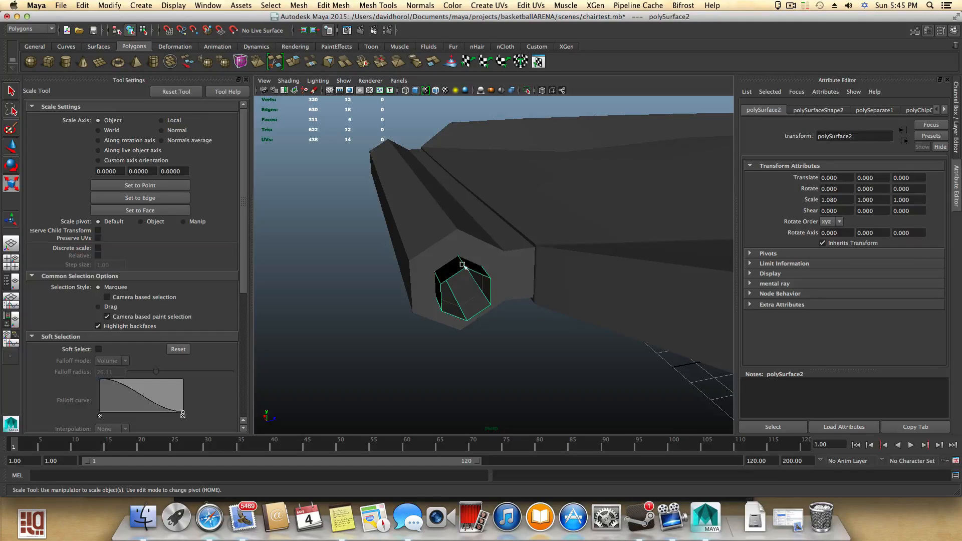
pyautogui.keyDown('alt'); pyautogui.moveTo(474, 299); pyautogui.dragTo(417, 189); pyautogui.keyUp('alt')
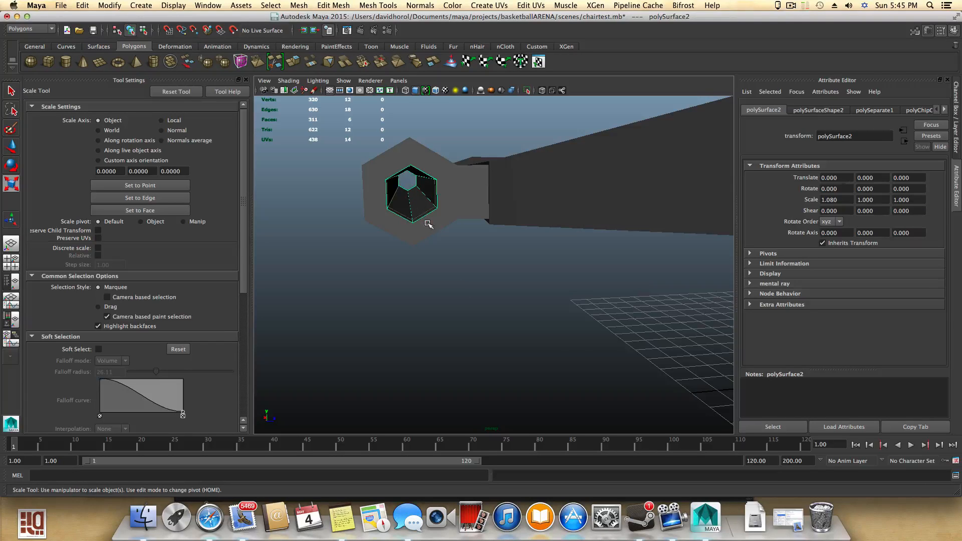
pyautogui.keyDown('alt'); pyautogui.moveTo(573, 339); pyautogui.dragTo(594, 337, button='right'); pyautogui.keyUp('alt')
pyautogui.keyDown('alt'); pyautogui.moveTo(595, 337); pyautogui.dragTo(521, 320, button='middle'); pyautogui.keyUp('alt')
pyautogui.keyDown('alt'); pyautogui.moveTo(466, 318); pyautogui.dragTo(586, 353, button='right'); pyautogui.keyUp('alt')
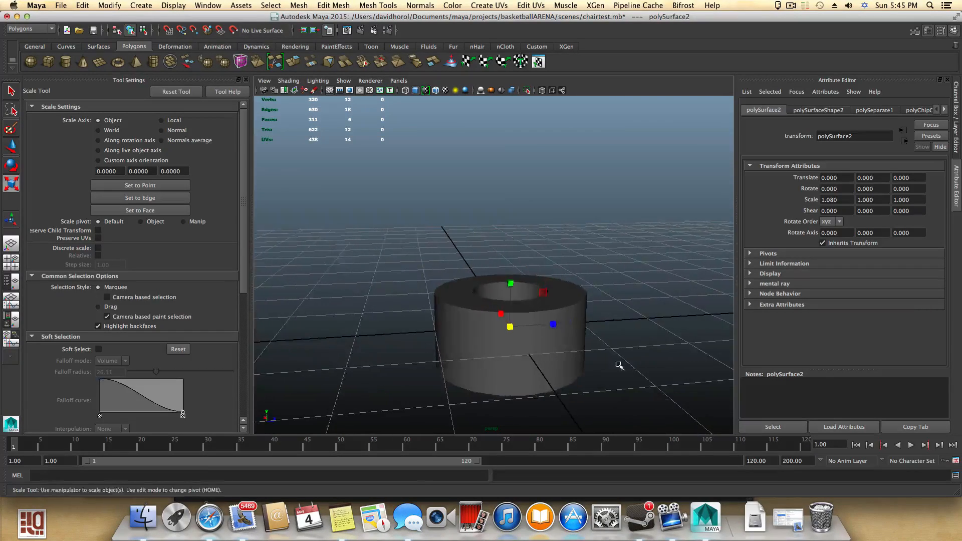
pyautogui.keyDown('alt'); pyautogui.moveTo(597, 333); pyautogui.dragTo(589, 374); pyautogui.keyUp('alt')
# - Select the pipe ring and turn on the display of normals in shaded mode
pyautogui.click(521, 290)
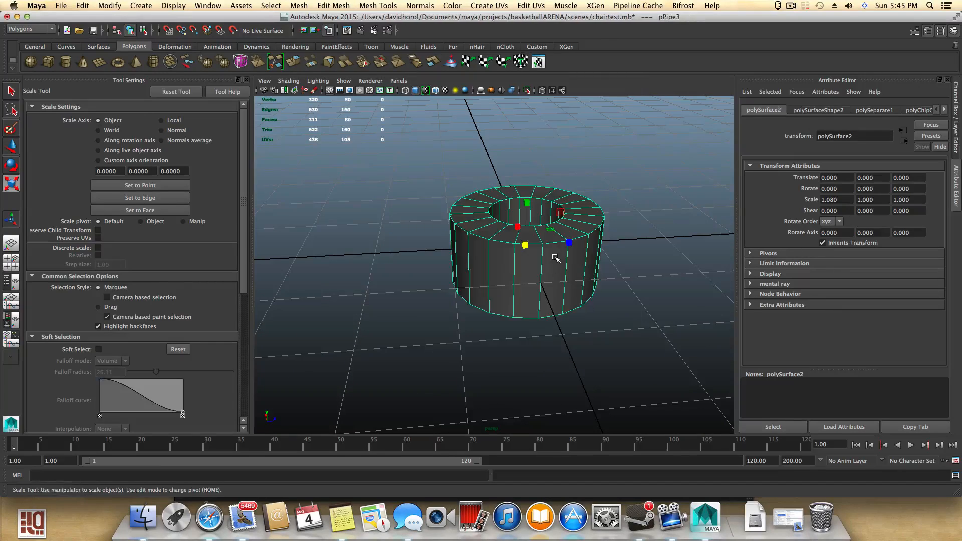
pyautogui.click(172, 6)
pyautogui.moveTo(210, 134)
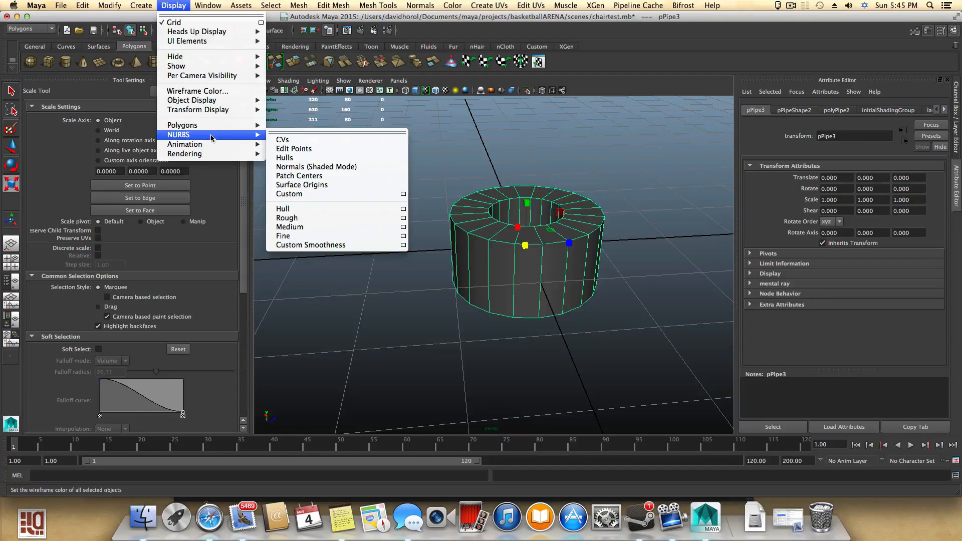
pyautogui.click(296, 167)
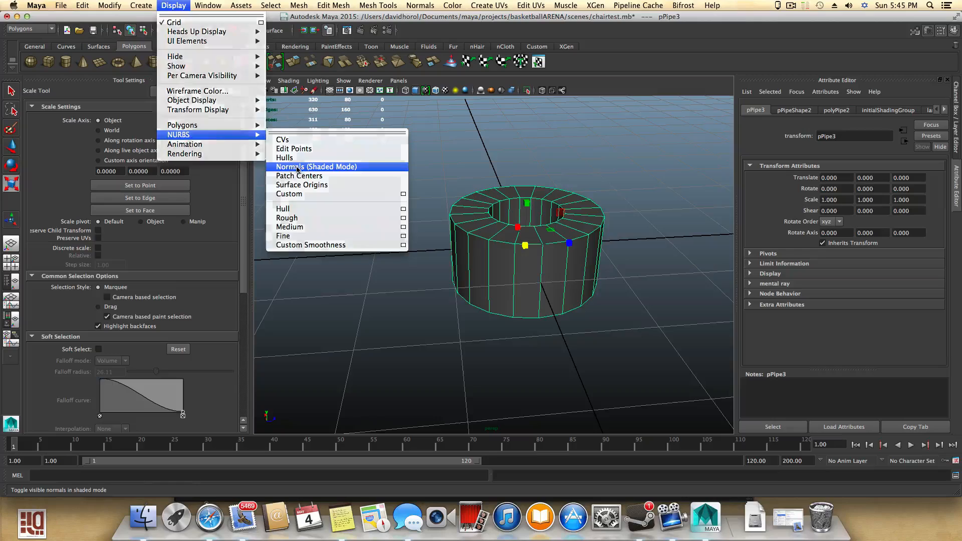
# - Orbit around the pipe ring to examine the directions of its displayed normals
pyautogui.keyDown('alt'); pyautogui.moveTo(496, 246); pyautogui.dragTo(495, 289); pyautogui.keyUp('alt')
pyautogui.keyDown('alt'); pyautogui.moveTo(519, 185); pyautogui.dragTo(475, 217, button='middle'); pyautogui.keyUp('alt')
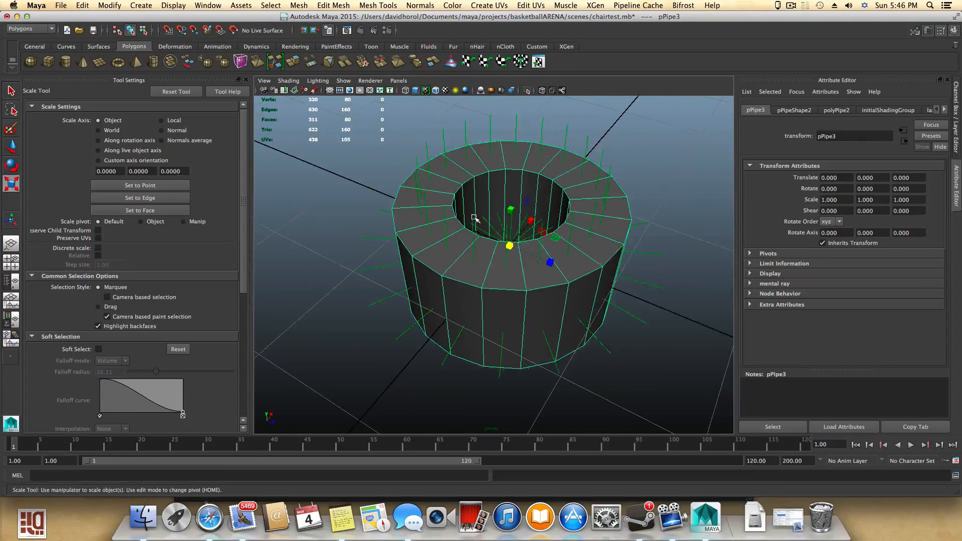
pyautogui.keyDown('alt'); pyautogui.moveTo(475, 217); pyautogui.dragTo(429, 179); pyautogui.keyUp('alt')
pyautogui.keyDown('alt'); pyautogui.moveTo(466, 143); pyautogui.dragTo(495, 364, button='middle'); pyautogui.keyUp('alt')
pyautogui.keyDown('alt'); pyautogui.moveTo(495, 364); pyautogui.dragTo(480, 310); pyautogui.keyUp('alt')
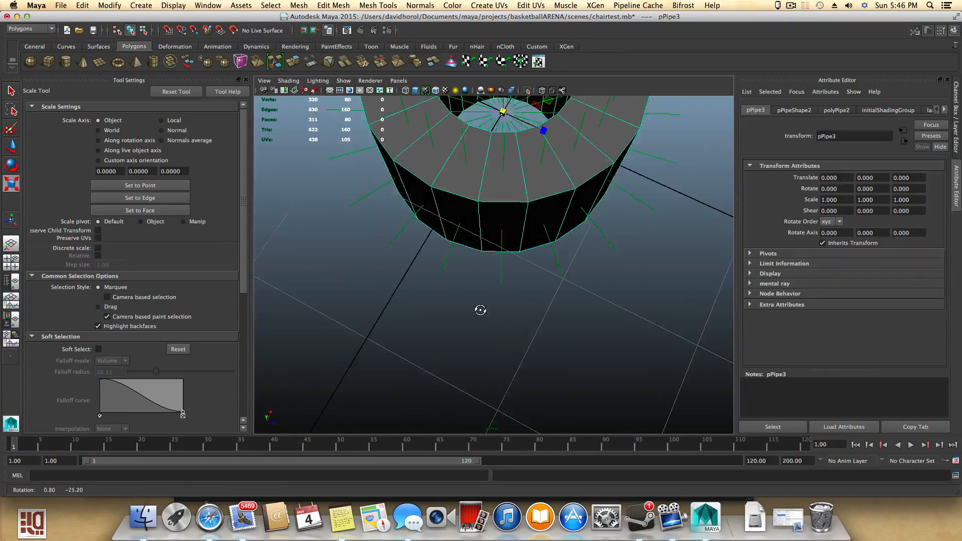
pyautogui.keyDown('alt'); pyautogui.moveTo(469, 294); pyautogui.dragTo(466, 354, button='middle'); pyautogui.keyUp('alt')
pyautogui.keyDown('alt'); pyautogui.moveTo(484, 250); pyautogui.dragTo(467, 333, button='middle'); pyautogui.keyUp('alt')
pyautogui.keyDown('alt'); pyautogui.moveTo(464, 293); pyautogui.dragTo(461, 327, button='middle'); pyautogui.keyUp('alt')
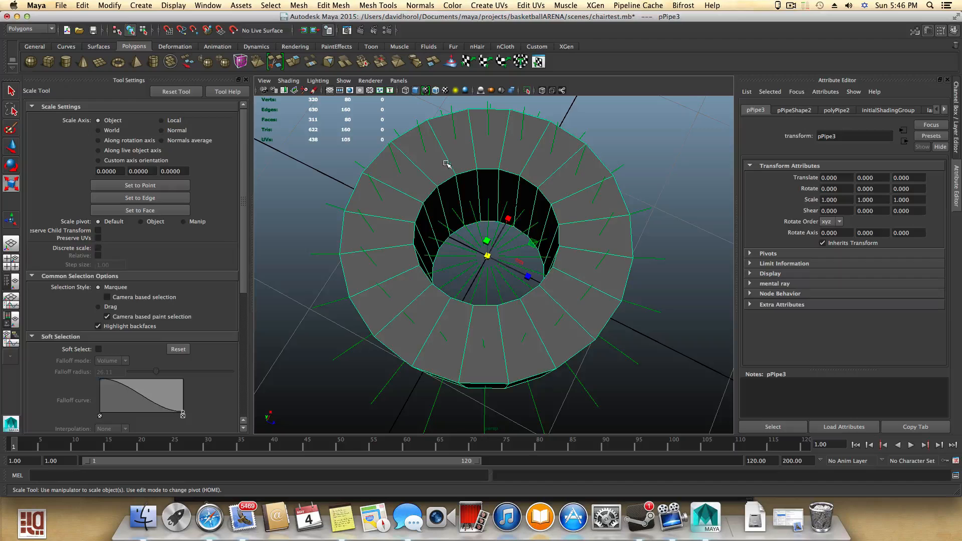
pyautogui.scroll(-12, 453, 207)
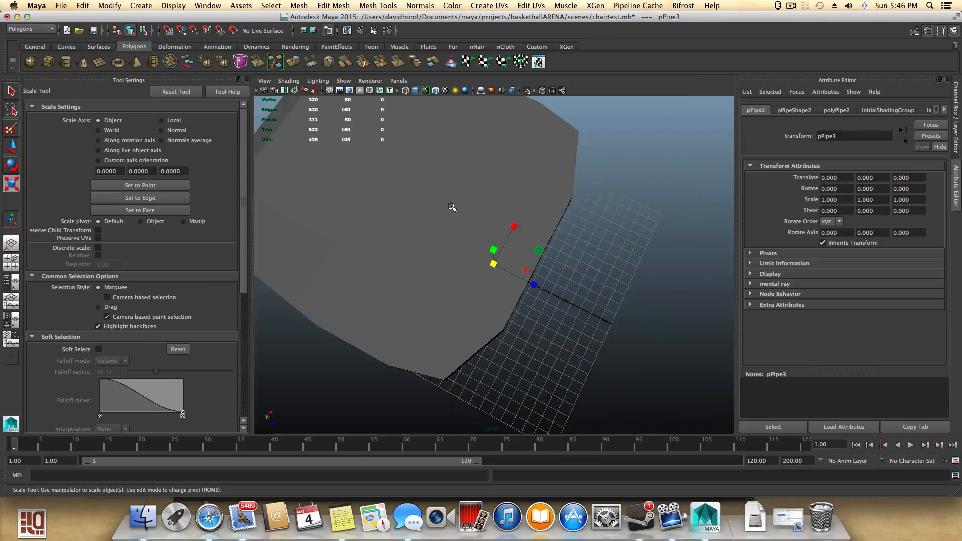
pyautogui.keyDown('alt'); pyautogui.moveTo(427, 217); pyautogui.dragTo(389, 294); pyautogui.keyUp('alt')
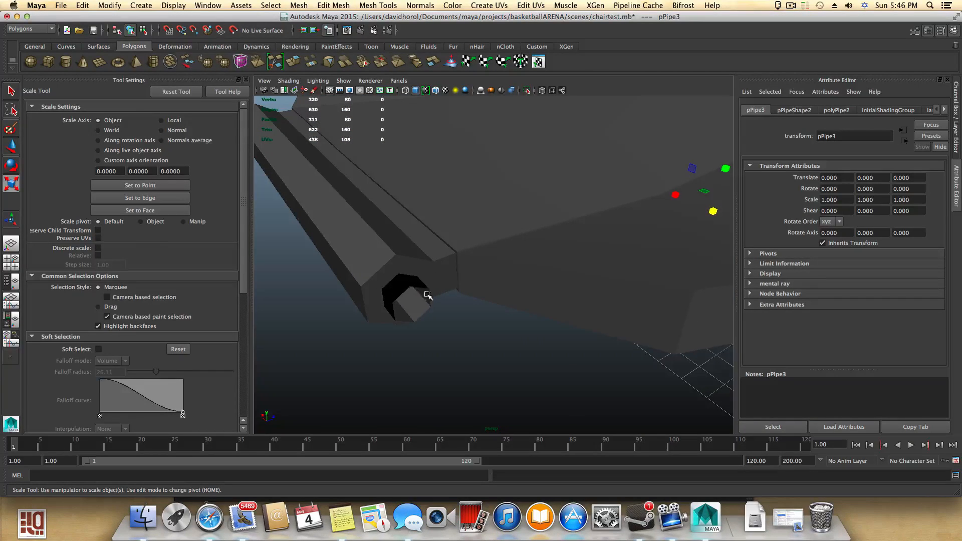
pyautogui.keyDown('alt'); pyautogui.moveTo(409, 307); pyautogui.dragTo(363, 276); pyautogui.keyUp('alt')
# - Select the duplicated inner surface and examine its faces inside the pipe hole
pyautogui.click(341, 206)
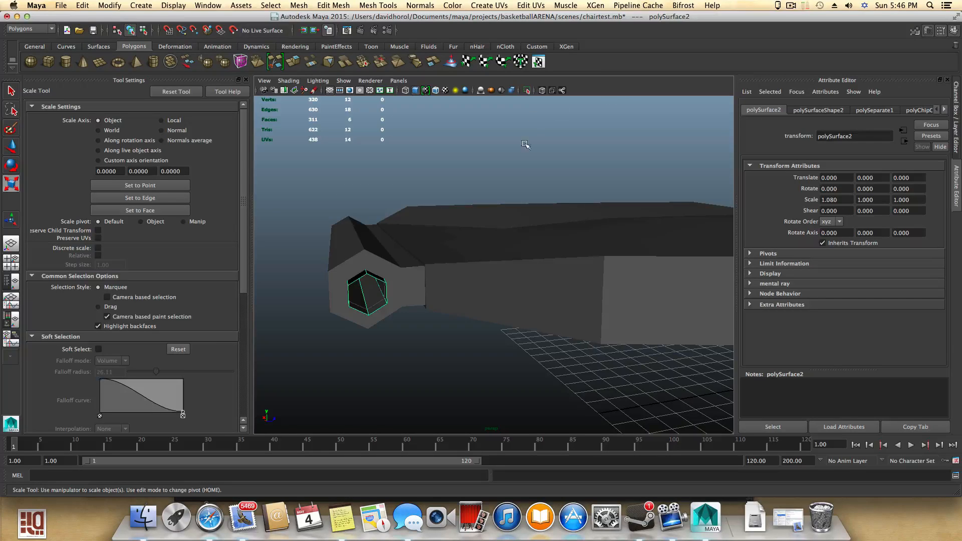
pyautogui.click(164, 9)
pyautogui.moveTo(226, 134)
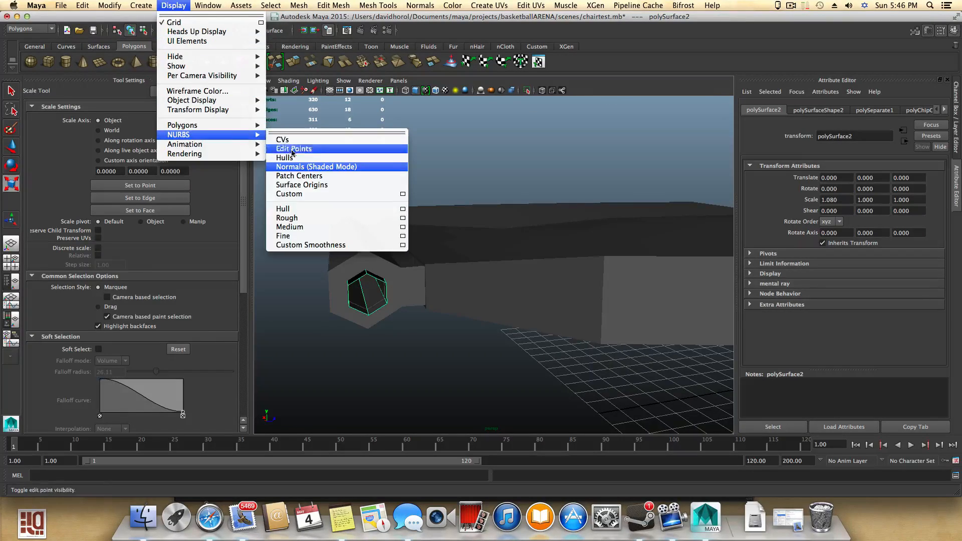
pyautogui.click(455, 246)
pyautogui.keyDown('alt'); pyautogui.moveTo(456, 263); pyautogui.dragTo(453, 255); pyautogui.keyUp('alt')
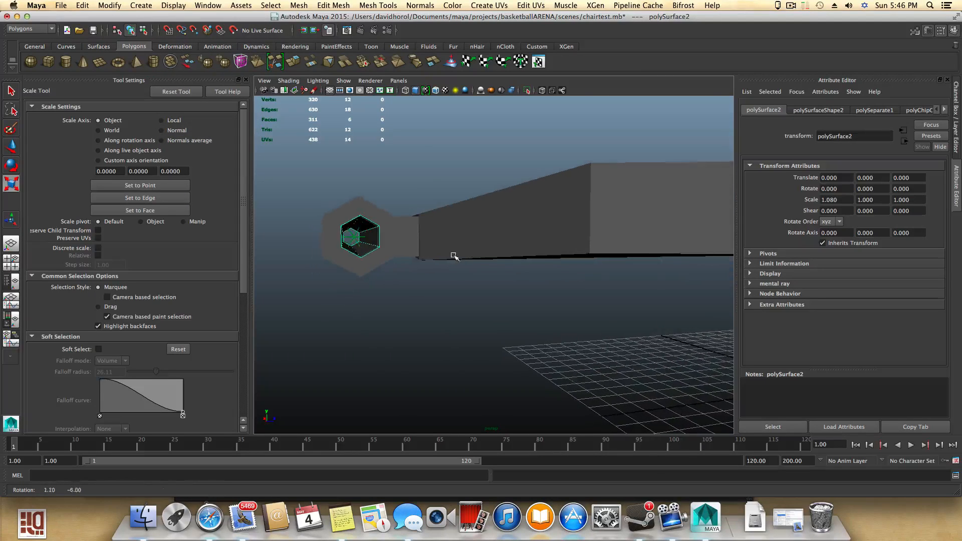
pyautogui.keyDown('alt'); pyautogui.moveTo(396, 251); pyautogui.dragTo(417, 256, button='middle'); pyautogui.keyUp('alt')
pyautogui.keyDown('alt'); pyautogui.moveTo(416, 256); pyautogui.dragTo(434, 257); pyautogui.keyUp('alt')
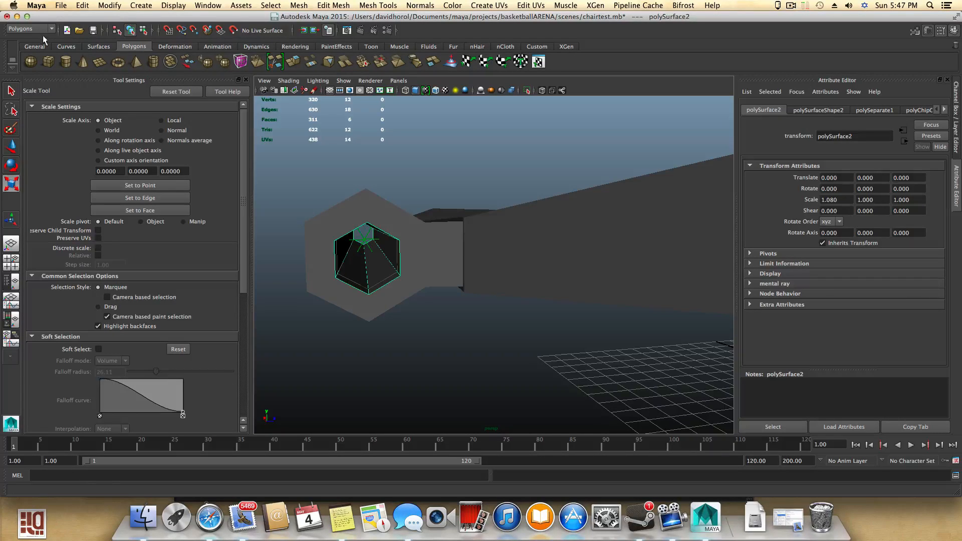
pyautogui.click(30, 29)
pyautogui.click(20, 50)
pyautogui.click(27, 29)
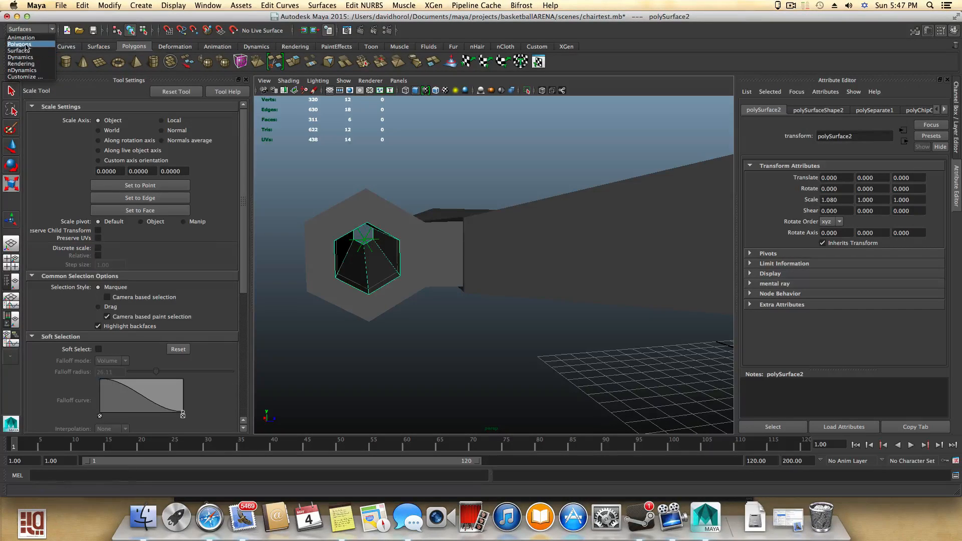
pyautogui.click(20, 44)
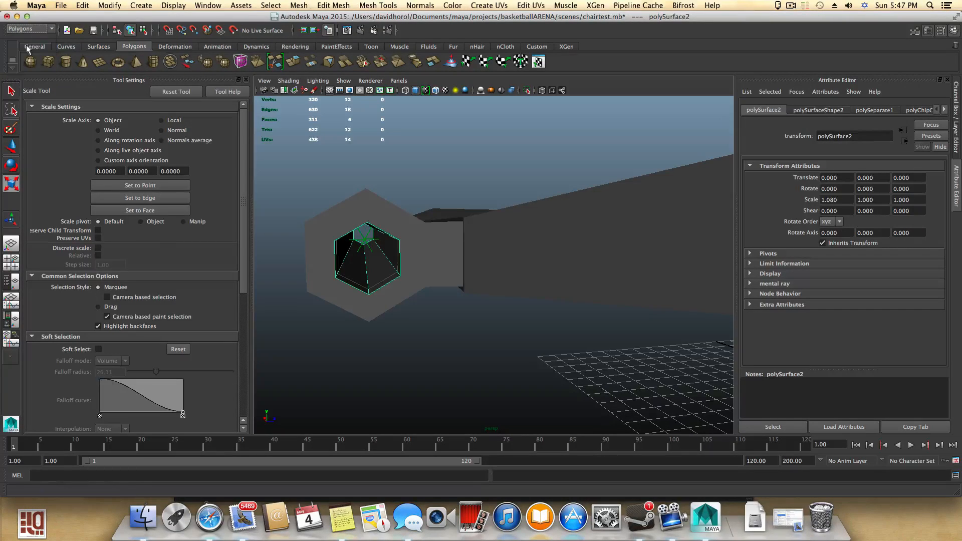
# - Reverse the normals of the duplicated inner surface
pyautogui.click(424, 6)
pyautogui.click(432, 89)
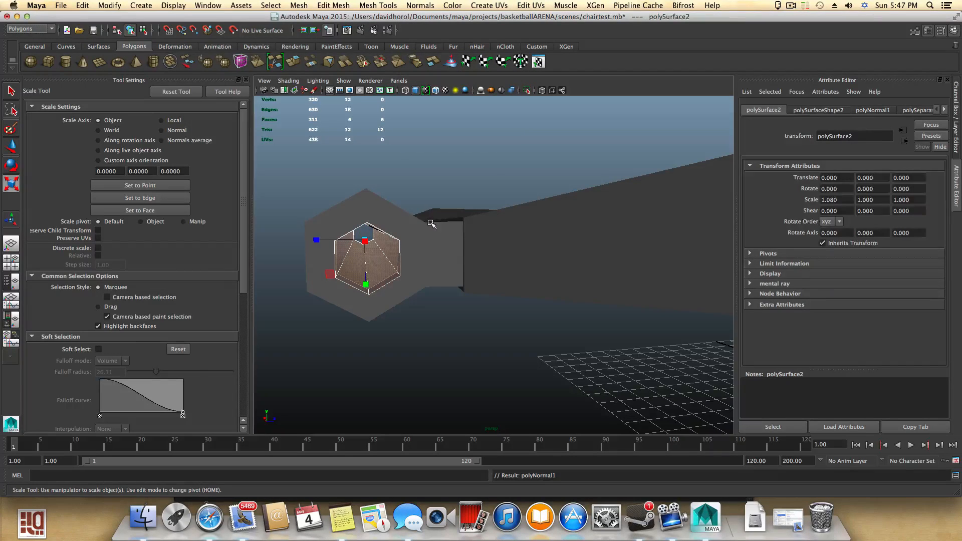
pyautogui.keyDown('alt'); pyautogui.moveTo(429, 227); pyautogui.dragTo(414, 244); pyautogui.keyUp('alt')
pyautogui.keyDown('alt'); pyautogui.moveTo(414, 245); pyautogui.dragTo(433, 272, button='right'); pyautogui.keyUp('alt')
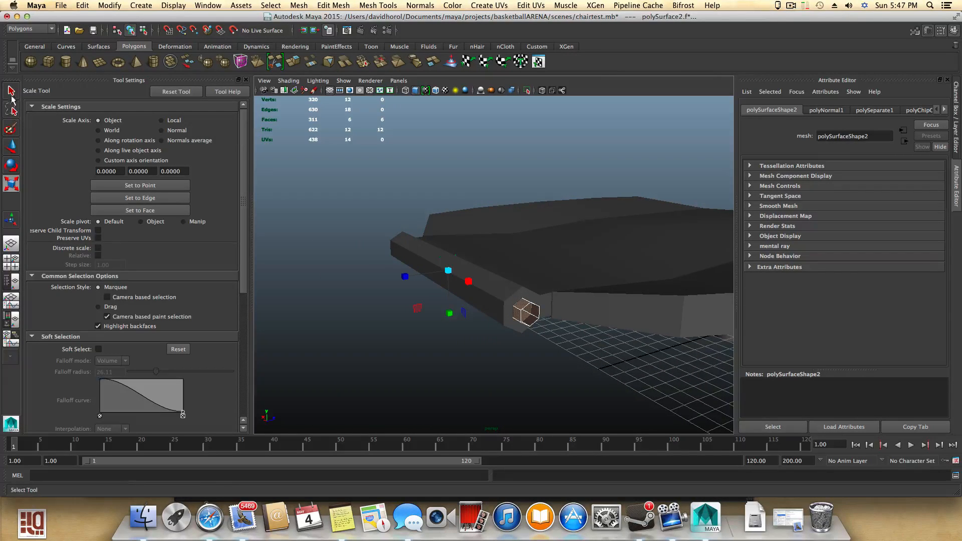
pyautogui.keyDown('alt'); pyautogui.moveTo(552, 301); pyautogui.dragTo(630, 309); pyautogui.keyUp('alt')
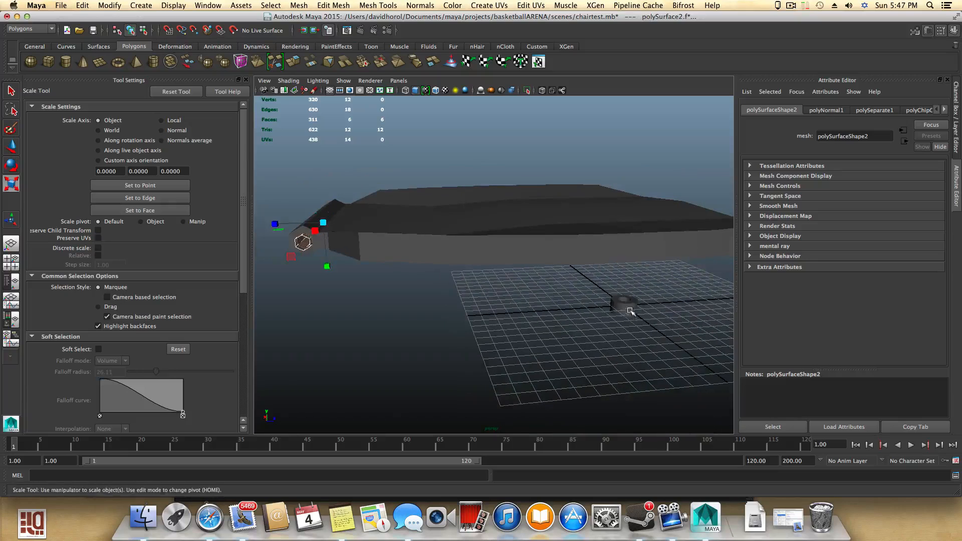
# - Select and delete the small duplicated surface sitting at the grid origin
pyautogui.click(629, 310)
pyautogui.press('Delete')
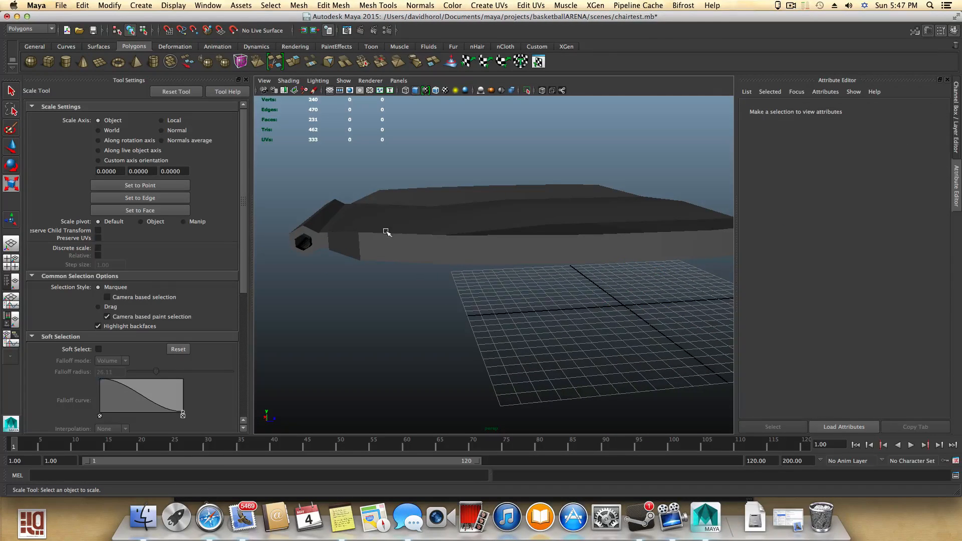
# - Zoom in on the pipe hole and inspect the edges of the inner hexagonal surface
pyautogui.keyDown('alt'); pyautogui.moveTo(388, 245); pyautogui.dragTo(421, 254); pyautogui.keyUp('alt')
pyautogui.scroll(5, 430, 271)
pyautogui.keyDown('alt'); pyautogui.moveTo(432, 272); pyautogui.dragTo(529, 299, button='middle'); pyautogui.keyUp('alt')
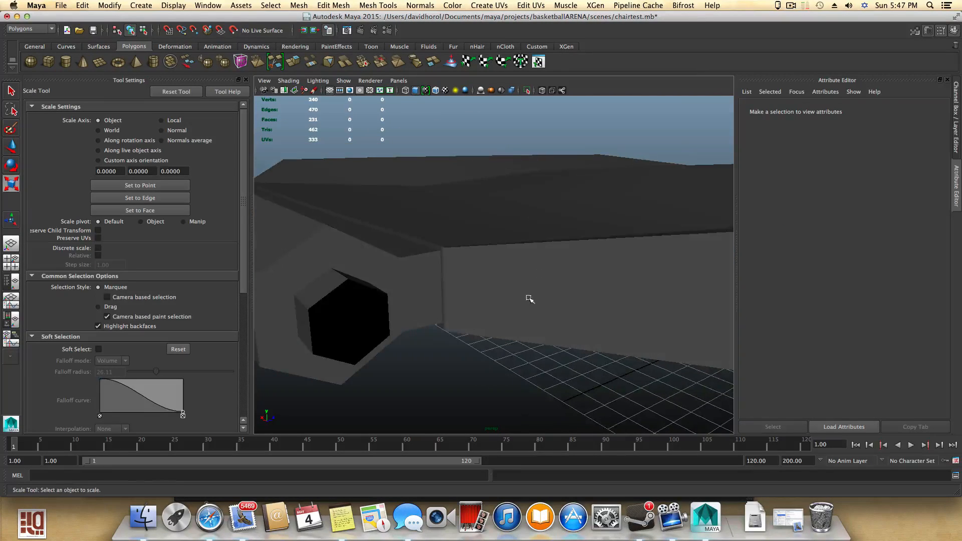
pyautogui.click(335, 288)
pyautogui.keyDown('alt'); pyautogui.moveTo(337, 296); pyautogui.dragTo(359, 296); pyautogui.keyUp('alt')
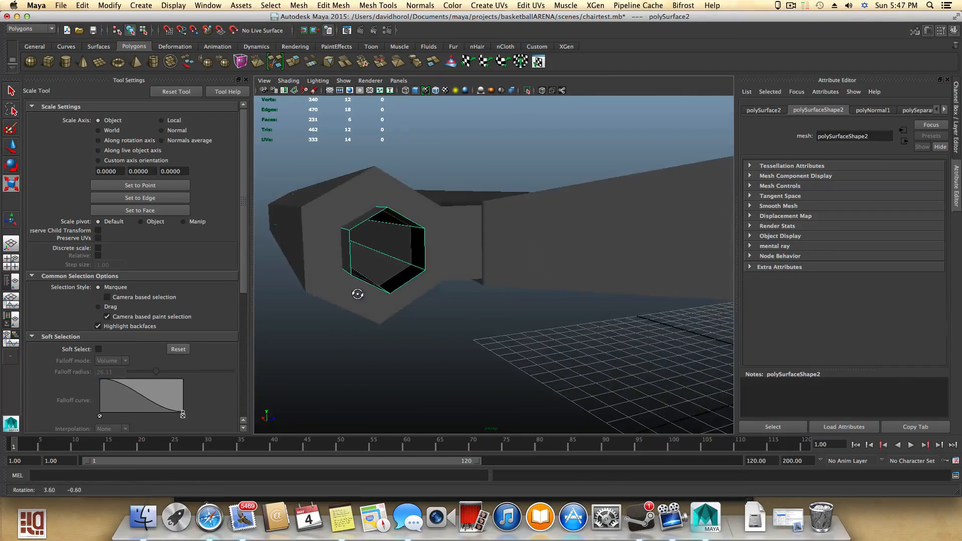
pyautogui.moveTo(373, 258); pyautogui.dragTo(390, 267, button='right')
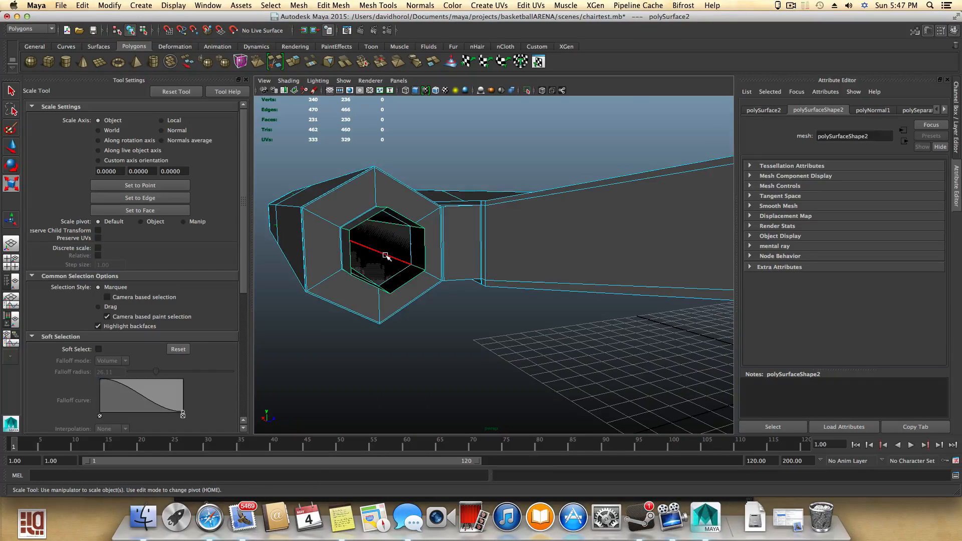
pyautogui.click(386, 257)
pyautogui.keyDown('alt'); pyautogui.moveTo(382, 275); pyautogui.dragTo(492, 371); pyautogui.keyUp('alt')
pyautogui.press('z')
pyautogui.press('z')
pyautogui.moveTo(490, 297); pyautogui.dragTo(490, 277, button='right')
# - Insert an edge loop around the inner hexagonal pipe surface
pyautogui.click(496, 366)
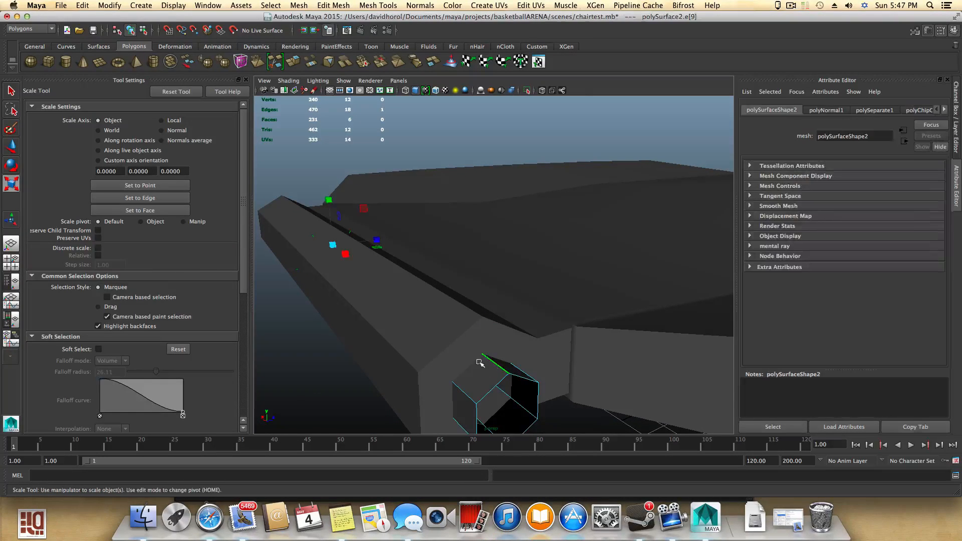
pyautogui.moveTo(489, 354)
pyautogui.keyDown('alt'); pyautogui.mouseDown()
pyautogui.moveTo(471, 341)
pyautogui.moveTo(496, 357)
pyautogui.mouseUp(); pyautogui.keyUp('alt')
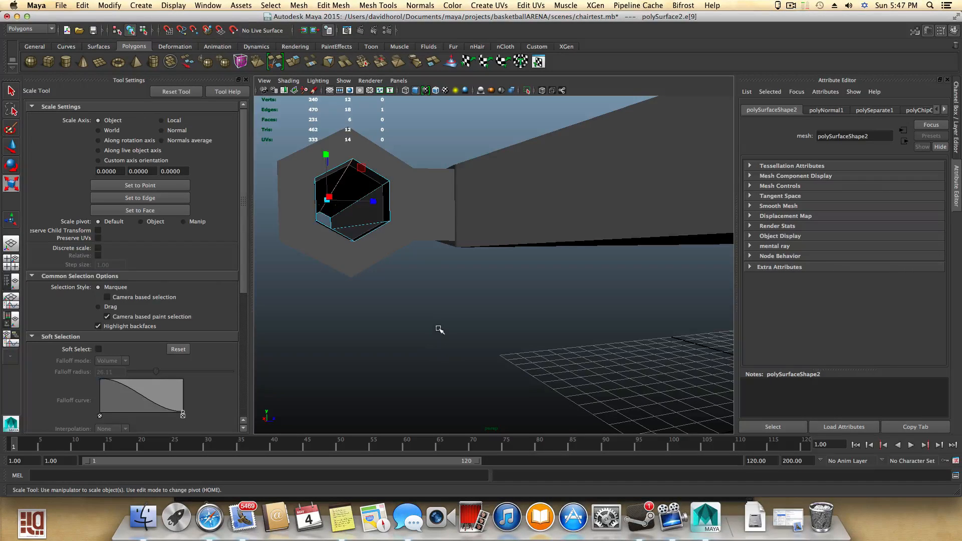
pyautogui.keyDown('ctrl'); pyautogui.rightClick(440, 329); pyautogui.keyUp('ctrl')
pyautogui.keyDown('ctrl'); pyautogui.moveTo(439, 329); pyautogui.dragTo(445, 358, button='right'); pyautogui.keyUp('ctrl')
pyautogui.keyDown('alt'); pyautogui.moveTo(439, 346); pyautogui.dragTo(438, 346); pyautogui.keyUp('alt')
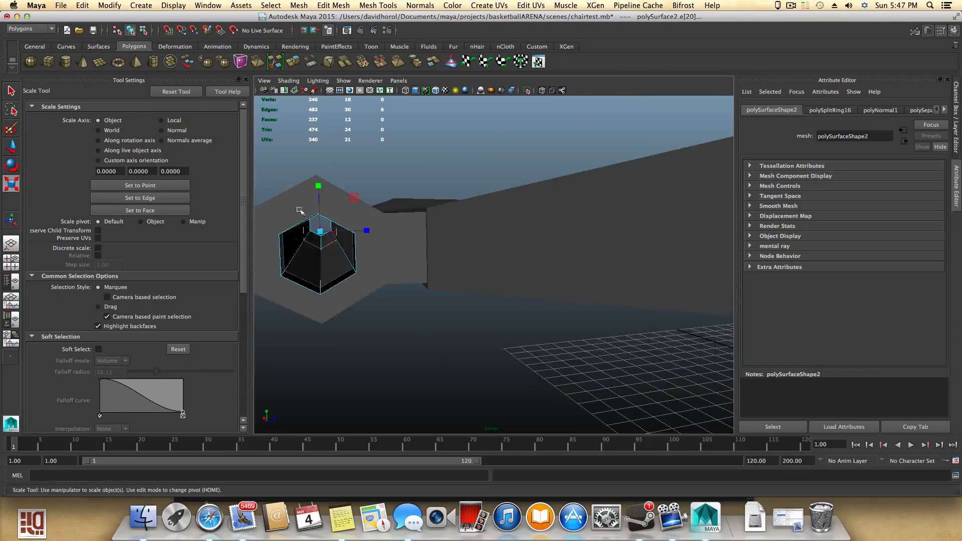
# - Select the border edges at the inner surface's open end and extrude them
pyautogui.keyDown('alt'); pyautogui.moveTo(335, 228); pyautogui.dragTo(344, 271); pyautogui.keyUp('alt')
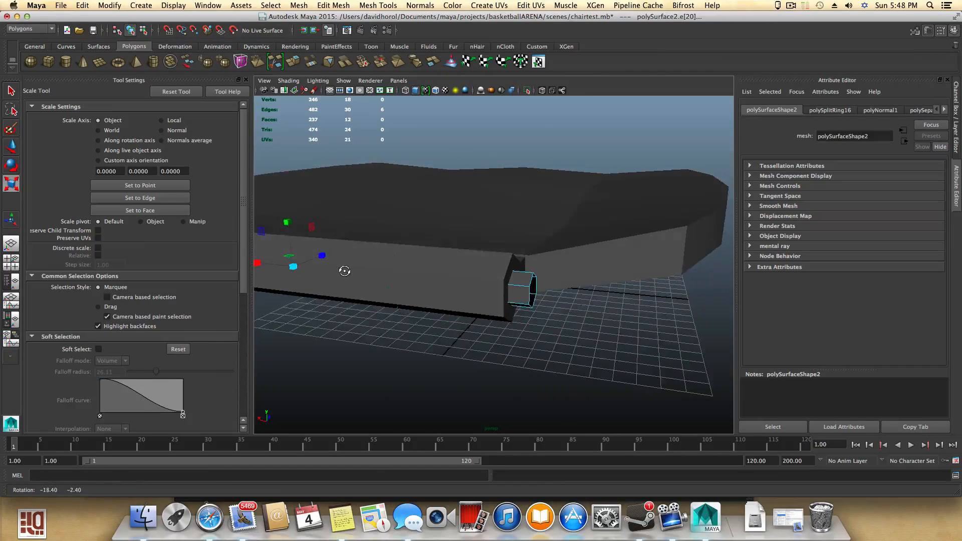
pyautogui.keyDown('alt'); pyautogui.moveTo(344, 271); pyautogui.dragTo(429, 298, button='right'); pyautogui.keyUp('alt')
pyautogui.moveTo(576, 319); pyautogui.dragTo(576, 270, button='right')
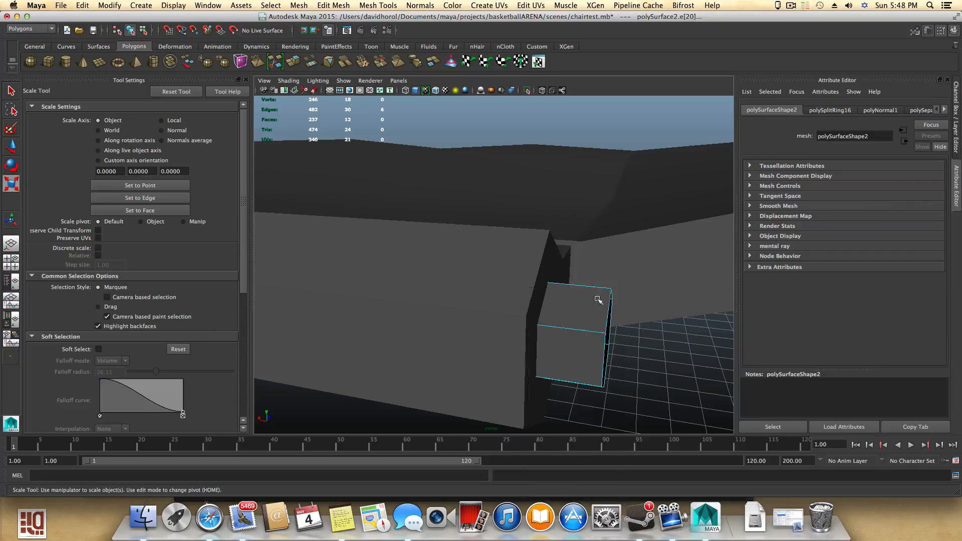
pyautogui.click(605, 314)
pyautogui.keyDown('alt'); pyautogui.moveTo(605, 313); pyautogui.dragTo(590, 333); pyautogui.keyUp('alt')
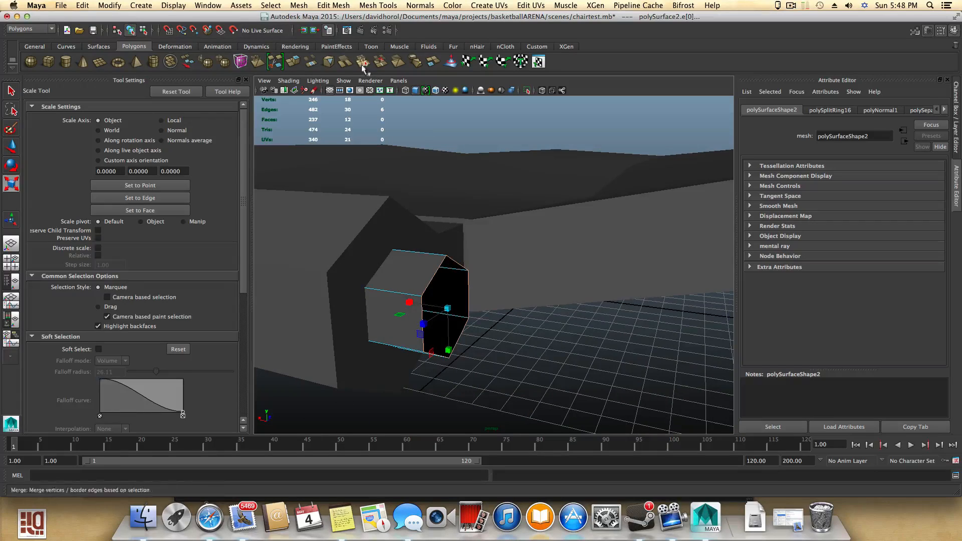
pyautogui.keyDown('alt'); pyautogui.moveTo(426, 261); pyautogui.dragTo(459, 271); pyautogui.keyUp('alt')
pyautogui.keyDown('alt'); pyautogui.moveTo(546, 297); pyautogui.dragTo(509, 299); pyautogui.keyUp('alt')
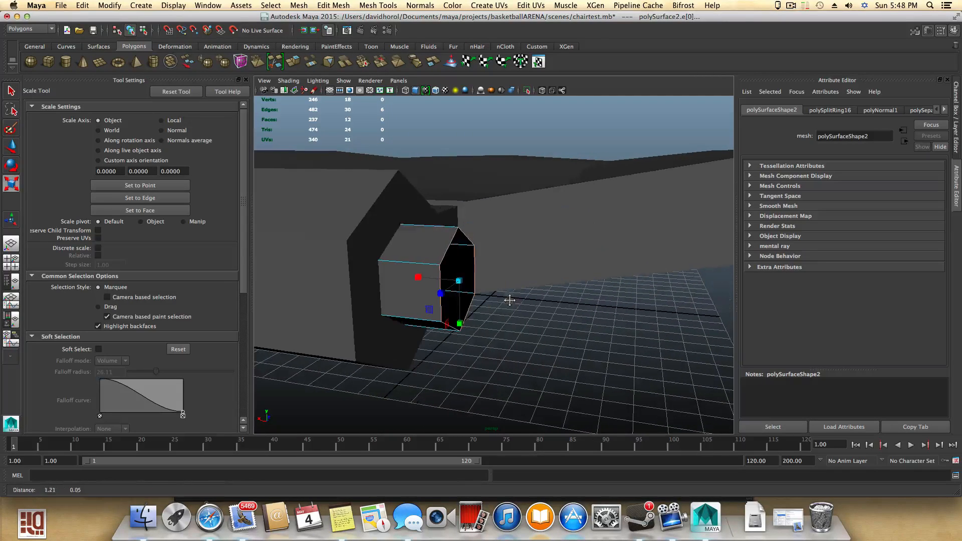
pyautogui.click(293, 61)
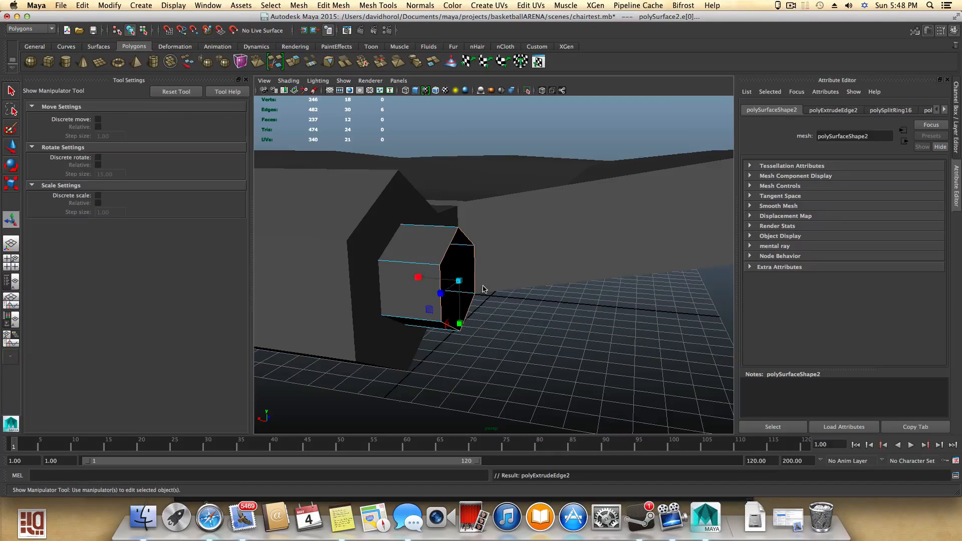
# - Push the extruded border edges about 0.014 along their local Z axis
pyautogui.keyDown('alt'); pyautogui.moveTo(476, 299); pyautogui.dragTo(374, 354); pyautogui.keyUp('alt')
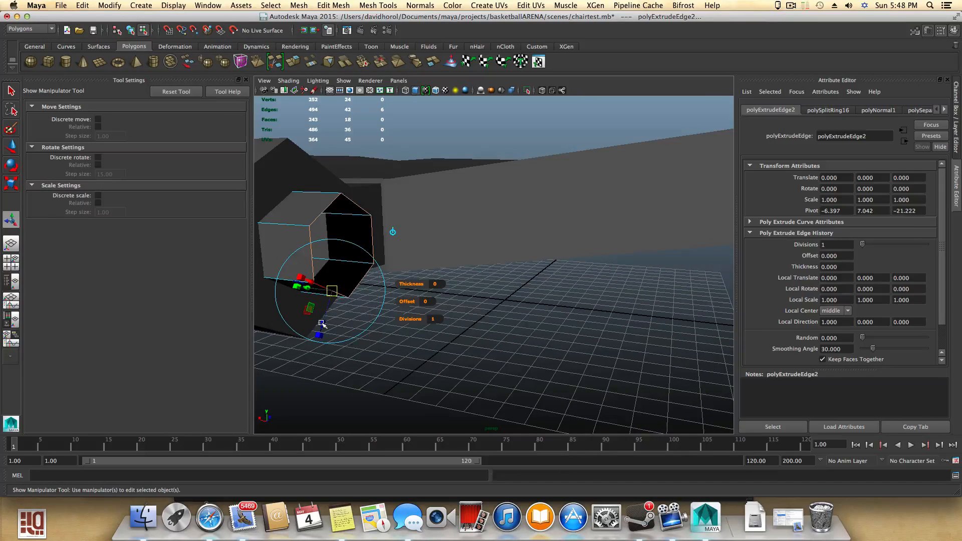
pyautogui.moveTo(322, 324); pyautogui.dragTo(322, 326)
pyautogui.keyDown('alt'); pyautogui.moveTo(325, 327); pyautogui.dragTo(369, 335, button='right'); pyautogui.keyUp('alt')
pyautogui.keyDown('alt'); pyautogui.moveTo(370, 336); pyautogui.dragTo(401, 344, button='middle'); pyautogui.keyUp('alt')
pyautogui.keyDown('alt'); pyautogui.moveTo(401, 344); pyautogui.dragTo(420, 345); pyautogui.keyUp('alt')
pyautogui.keyDown('alt'); pyautogui.moveTo(496, 352); pyautogui.dragTo(401, 347, button='middle'); pyautogui.keyUp('alt')
pyautogui.keyDown('alt'); pyautogui.moveTo(400, 348); pyautogui.dragTo(393, 343); pyautogui.keyUp('alt')
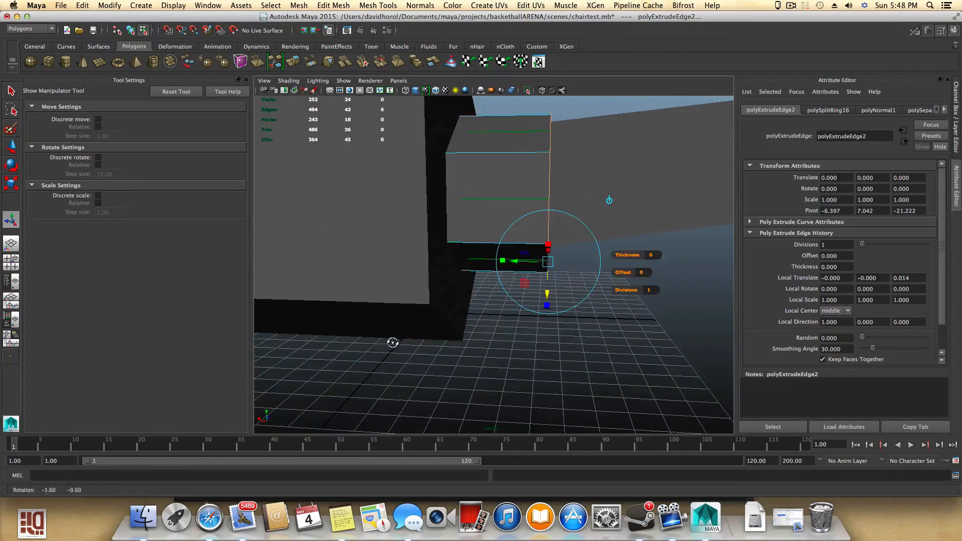
# - Extrude the pipe end's border edges a second time
pyautogui.keyDown('alt'); pyautogui.moveTo(394, 343); pyautogui.dragTo(426, 355, button='middle'); pyautogui.keyUp('alt')
pyautogui.keyDown('alt'); pyautogui.moveTo(426, 355); pyautogui.dragTo(428, 353); pyautogui.keyUp('alt')
pyautogui.keyDown('alt'); pyautogui.moveTo(478, 360); pyautogui.dragTo(436, 359); pyautogui.keyUp('alt')
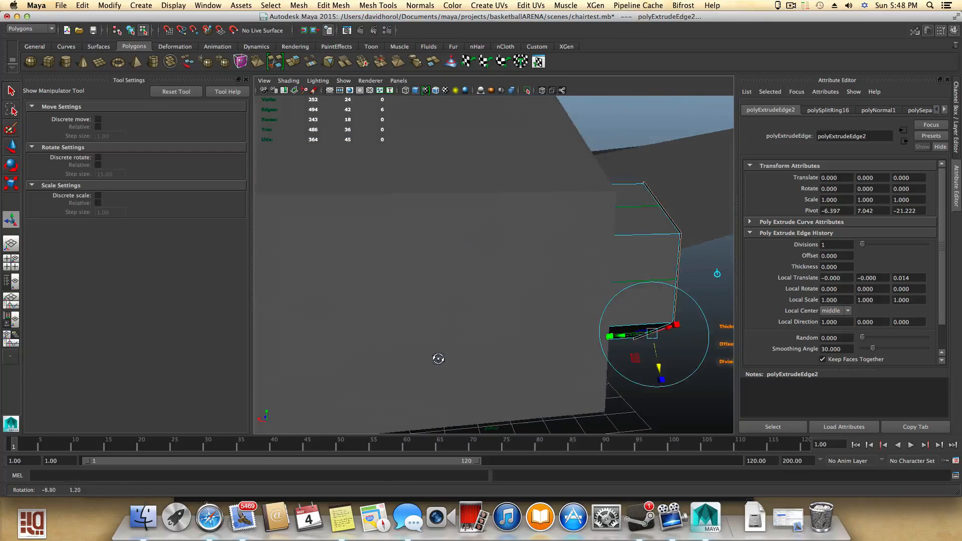
pyautogui.keyDown('alt'); pyautogui.moveTo(548, 359); pyautogui.dragTo(552, 363, button='right'); pyautogui.keyUp('alt')
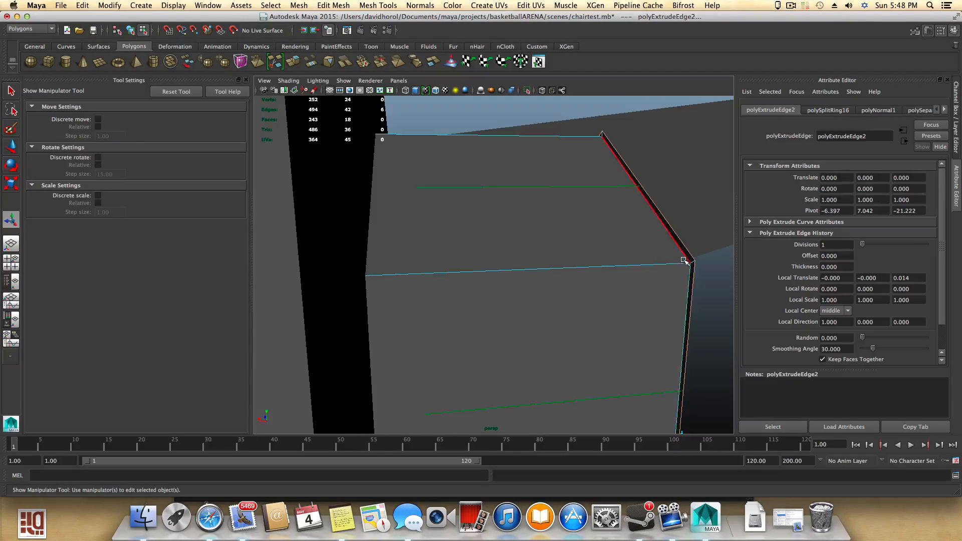
pyautogui.press('f')
pyautogui.moveTo(627, 293)
pyautogui.keyDown('alt'); pyautogui.mouseDown()
pyautogui.moveTo(621, 299)
pyautogui.moveTo(642, 301)
pyautogui.mouseUp(); pyautogui.keyUp('alt')
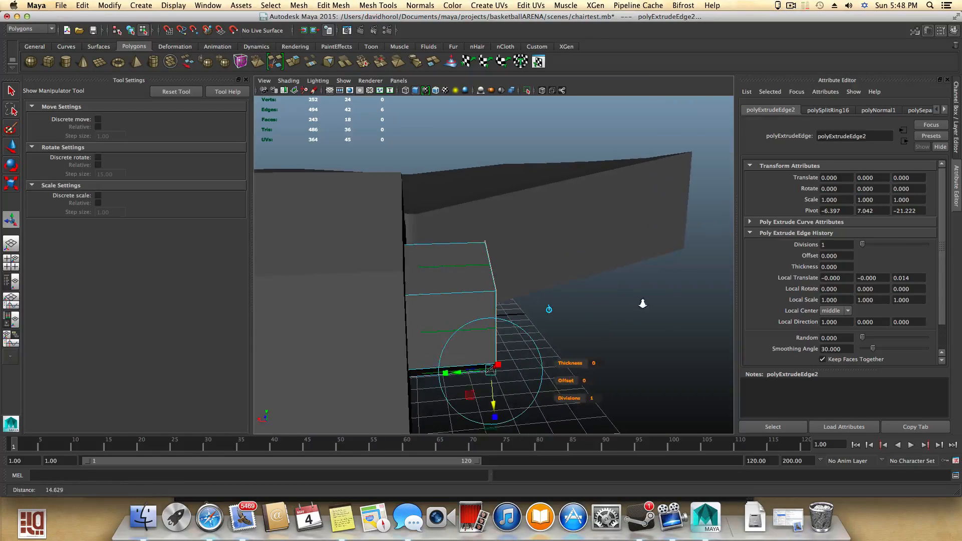
pyautogui.click(293, 61)
# - Pull the newly extruded edges inward by 0.3 to form a flat hexagonal ring
pyautogui.keyDown('alt'); pyautogui.moveTo(530, 330); pyautogui.dragTo(504, 343); pyautogui.keyUp('alt')
pyautogui.keyDown('alt'); pyautogui.moveTo(483, 341); pyautogui.dragTo(608, 321, button='middle'); pyautogui.keyUp('alt')
pyautogui.keyDown('alt'); pyautogui.moveTo(608, 320); pyautogui.dragTo(522, 322); pyautogui.keyUp('alt')
pyautogui.keyDown('alt'); pyautogui.moveTo(521, 322); pyautogui.dragTo(555, 321, button='right'); pyautogui.keyUp('alt')
pyautogui.keyDown('alt'); pyautogui.moveTo(555, 321); pyautogui.dragTo(562, 270, button='middle'); pyautogui.keyUp('alt')
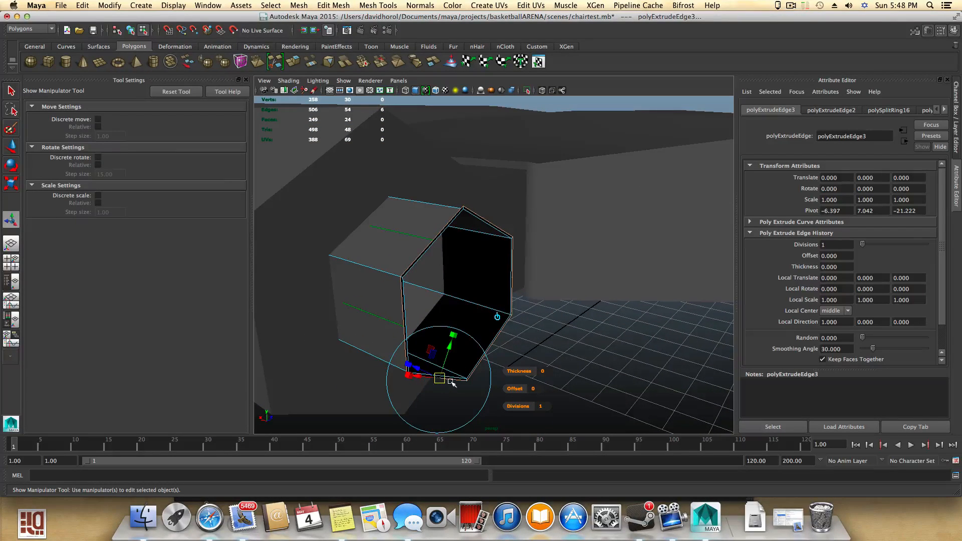
pyautogui.moveTo(451, 382)
pyautogui.keyDown('alt'); pyautogui.mouseDown(button='middle')
pyautogui.moveTo(452, 365)
pyautogui.moveTo(452, 377)
pyautogui.mouseUp(button='middle'); pyautogui.keyUp('alt')
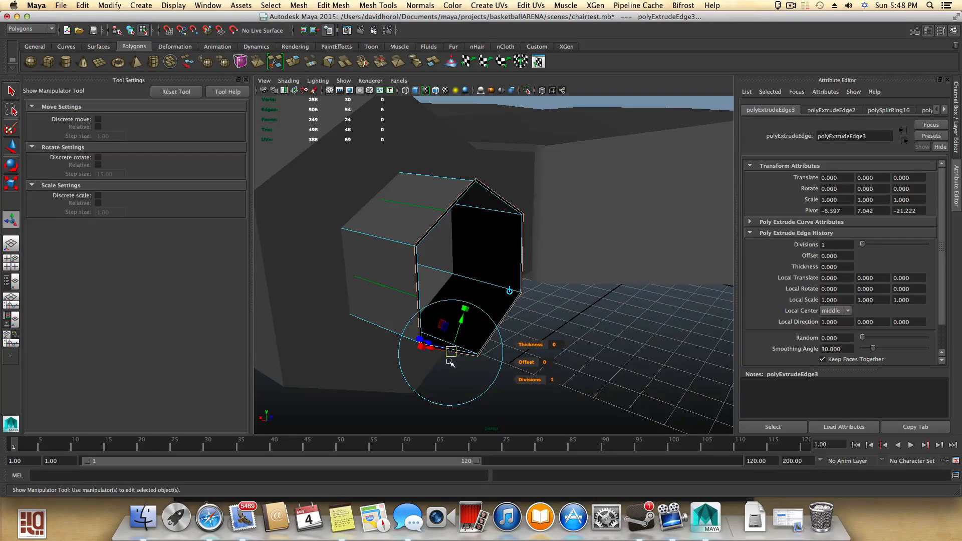
pyautogui.moveTo(463, 322); pyautogui.dragTo(432, 367)
pyautogui.moveTo(432, 367)
pyautogui.keyDown('alt'); pyautogui.mouseDown(button='middle')
pyautogui.moveTo(511, 375)
pyautogui.moveTo(433, 372)
pyautogui.mouseUp(button='middle'); pyautogui.keyUp('alt')
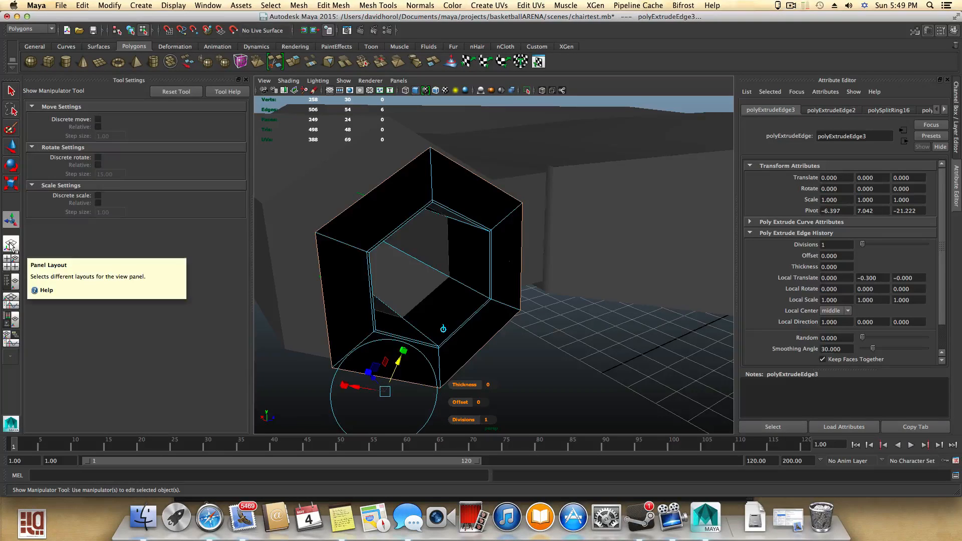
# - Switch to a four-view layout and inspect the hexagonal ring from each view
pyautogui.click(11, 262)
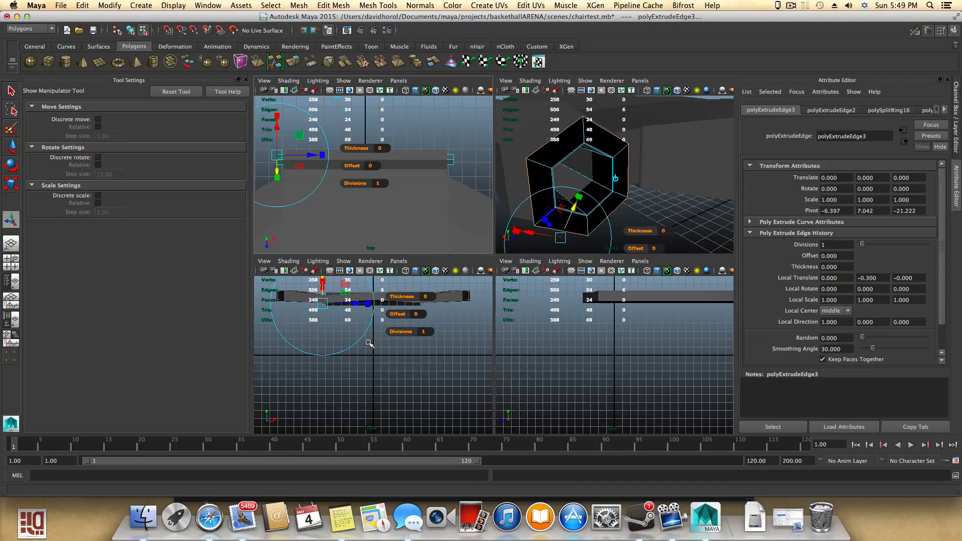
pyautogui.scroll(-5, 410, 203)
pyautogui.scroll(4, 411, 204)
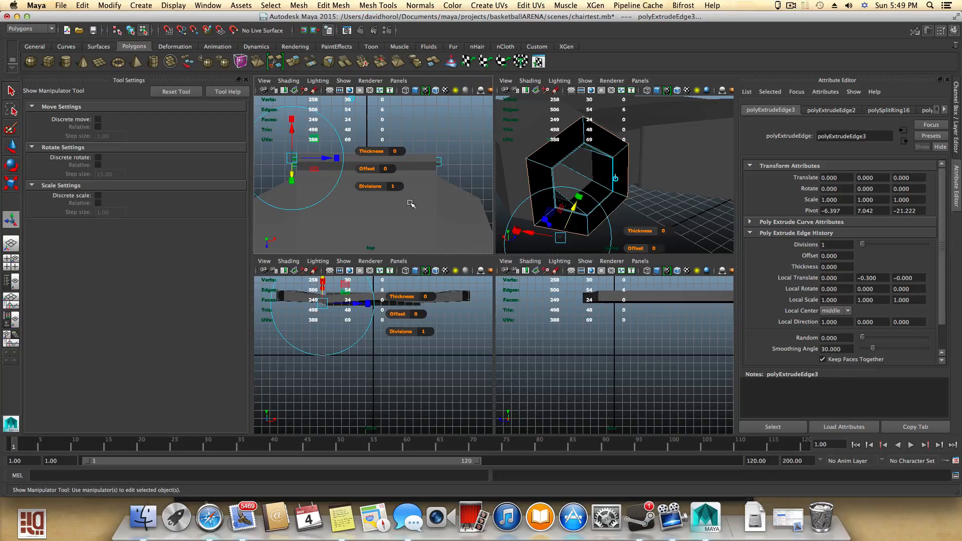
pyautogui.scroll(3, 409, 337)
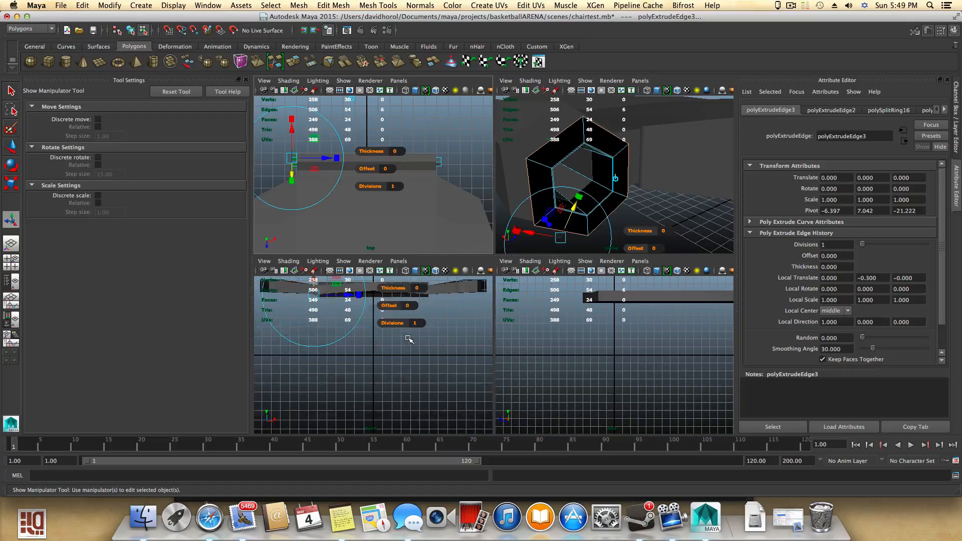
pyautogui.scroll(-4, 635, 354)
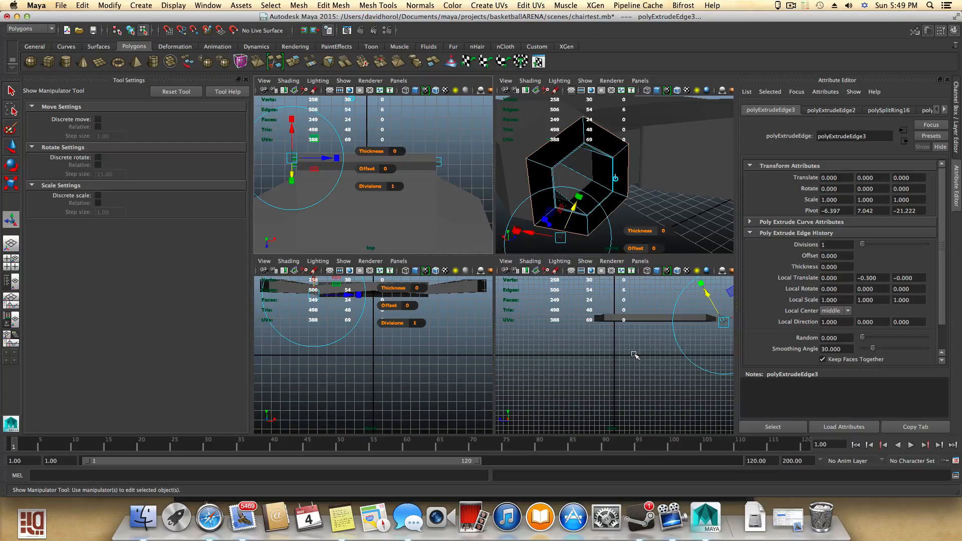
pyautogui.keyDown('alt'); pyautogui.moveTo(634, 355); pyautogui.dragTo(519, 367, button='middle'); pyautogui.keyUp('alt')
pyautogui.scroll(4, 597, 393)
pyautogui.moveTo(596, 393)
pyautogui.keyDown('alt'); pyautogui.mouseDown(button='middle')
pyautogui.moveTo(581, 364)
pyautogui.moveTo(598, 389)
pyautogui.mouseUp(button='middle'); pyautogui.keyUp('alt')
pyautogui.scroll(6, 598, 389)
pyautogui.keyDown('alt'); pyautogui.moveTo(568, 359); pyautogui.dragTo(641, 376, button='middle'); pyautogui.keyUp('alt')
pyautogui.scroll(3, 590, 369)
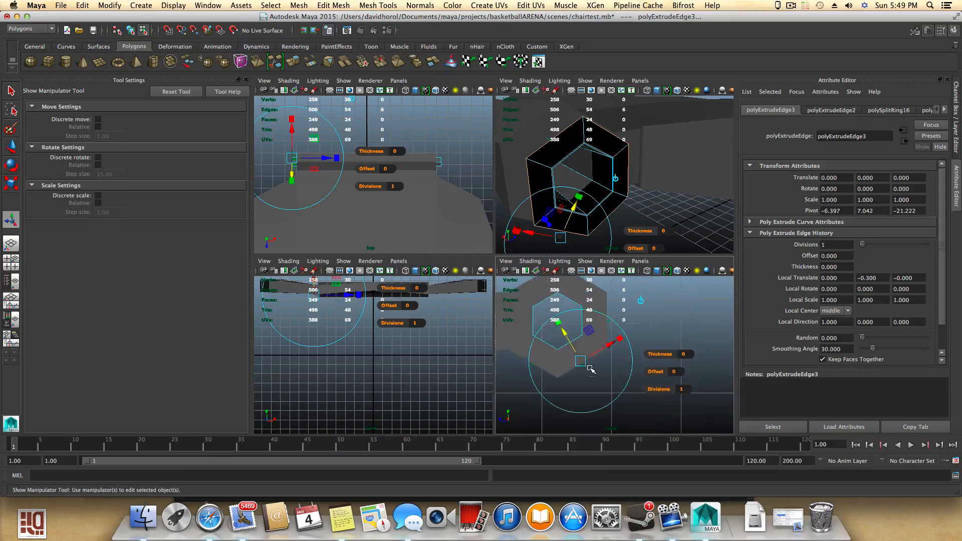
pyautogui.moveTo(590, 369); pyautogui.dragTo(644, 405)
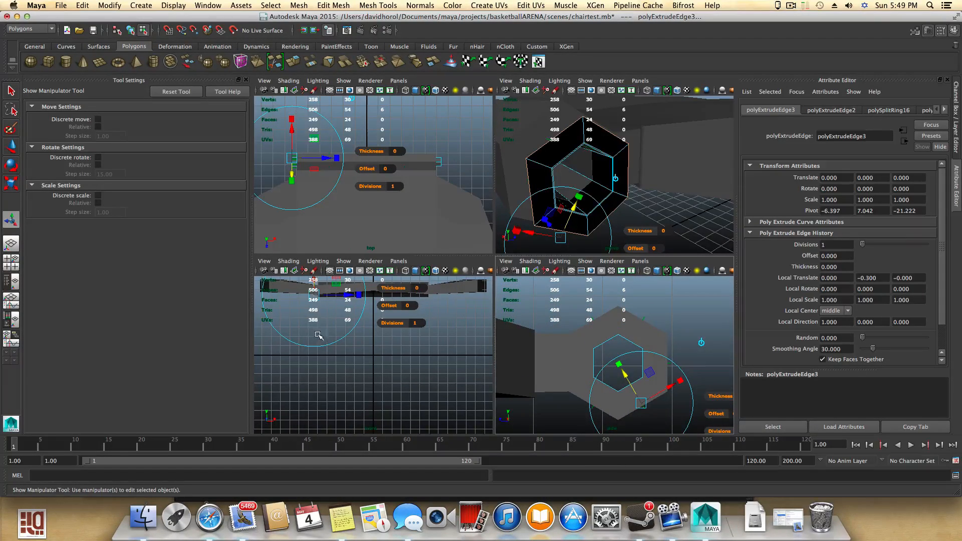
pyautogui.scroll(-2, 346, 346)
pyautogui.keyDown('alt'); pyautogui.moveTo(346, 342); pyautogui.dragTo(352, 385, button='middle'); pyautogui.keyUp('alt')
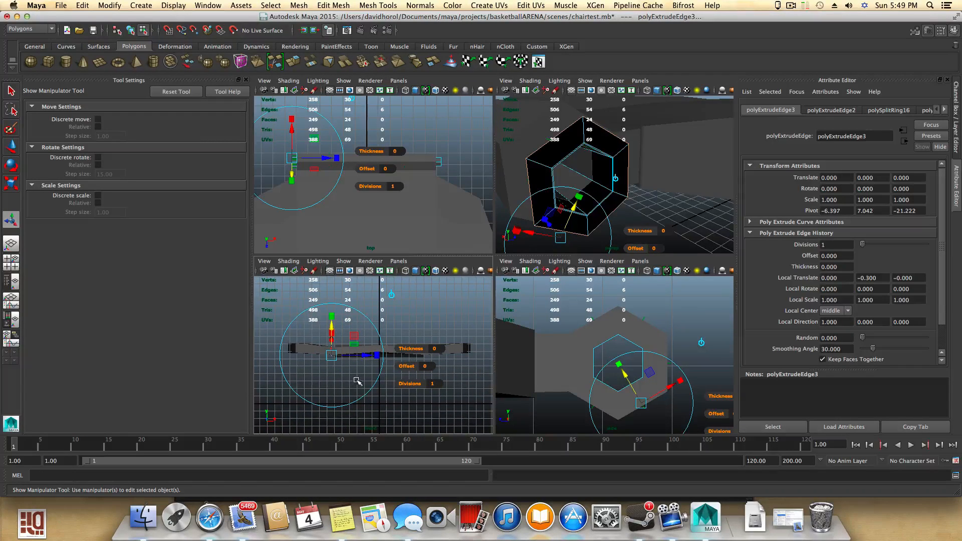
# - Return to a single view with X-Ray shading and widen the ring inward to -0.427
pyautogui.press('space')
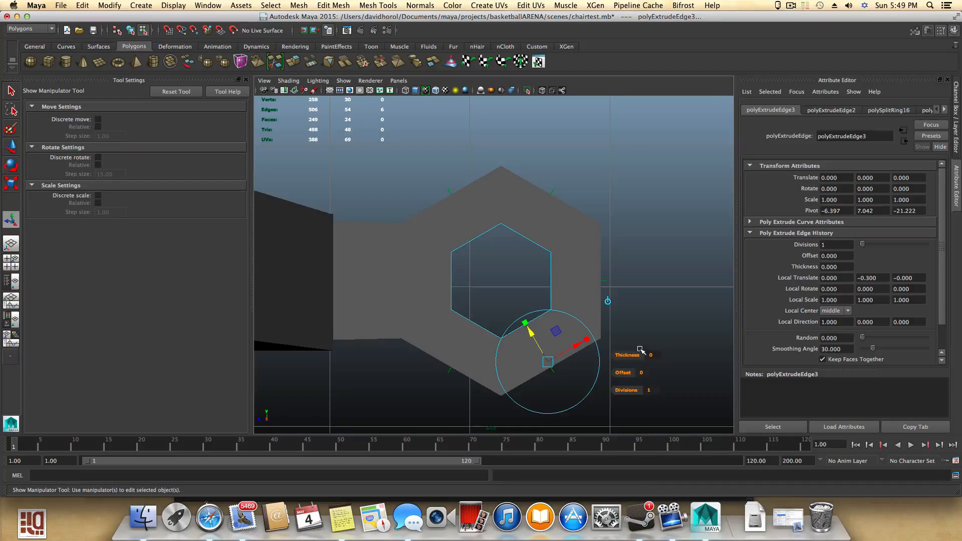
pyautogui.click(288, 80)
pyautogui.click(296, 182)
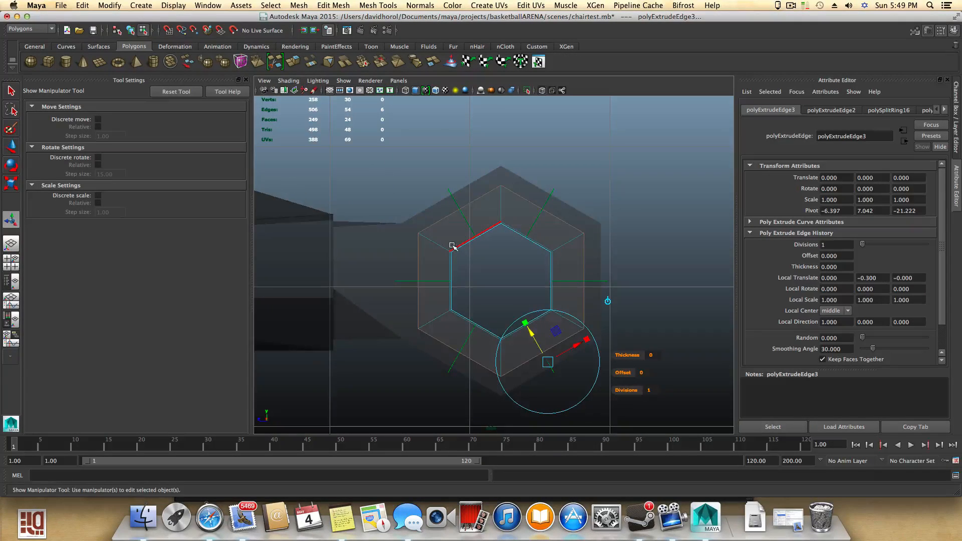
pyautogui.keyDown('alt'); pyautogui.moveTo(452, 245); pyautogui.dragTo(537, 274, button='right'); pyautogui.keyUp('alt')
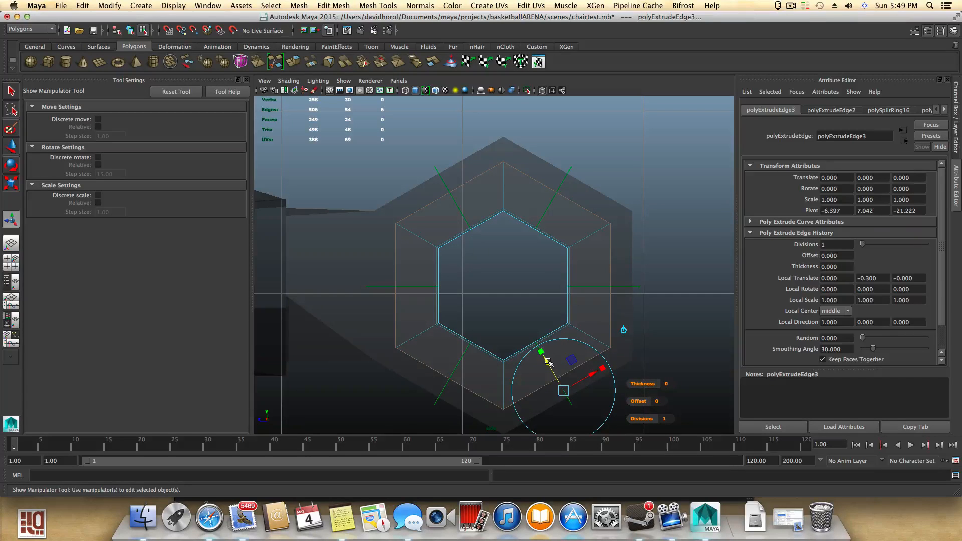
pyautogui.moveTo(548, 361); pyautogui.dragTo(563, 384)
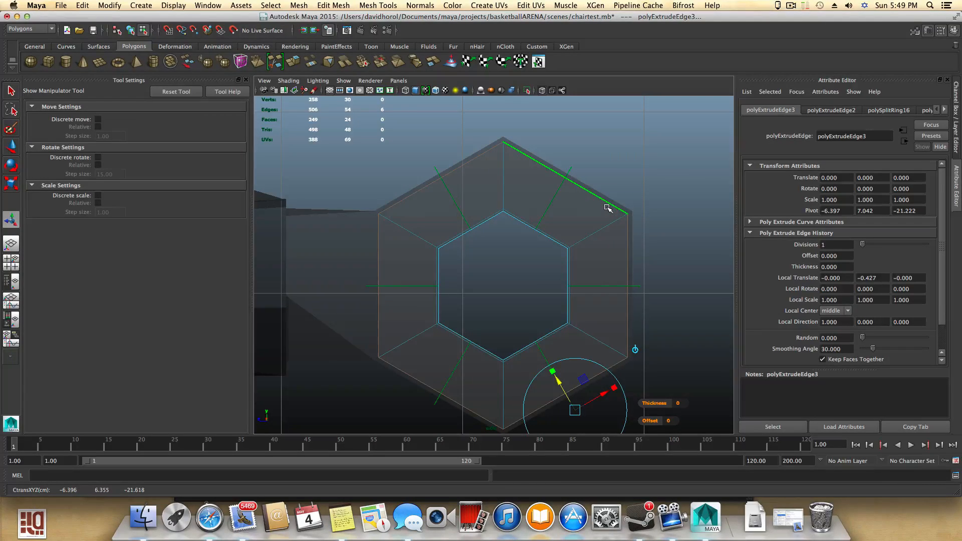
# - Extrude the ring's inner edges once more and offset them -0.039
pyautogui.click(301, 61)
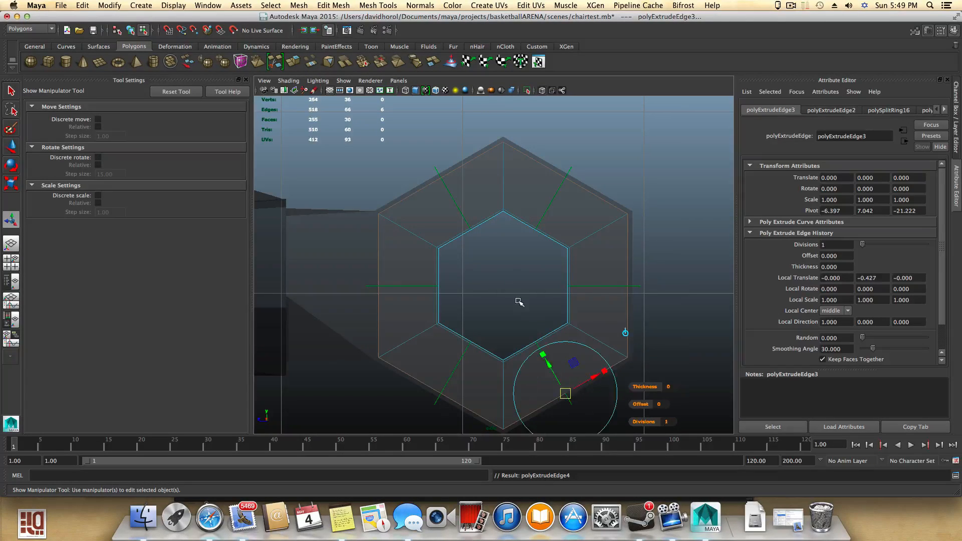
pyautogui.moveTo(549, 361); pyautogui.dragTo(553, 368)
pyautogui.scroll(-3, 591, 373)
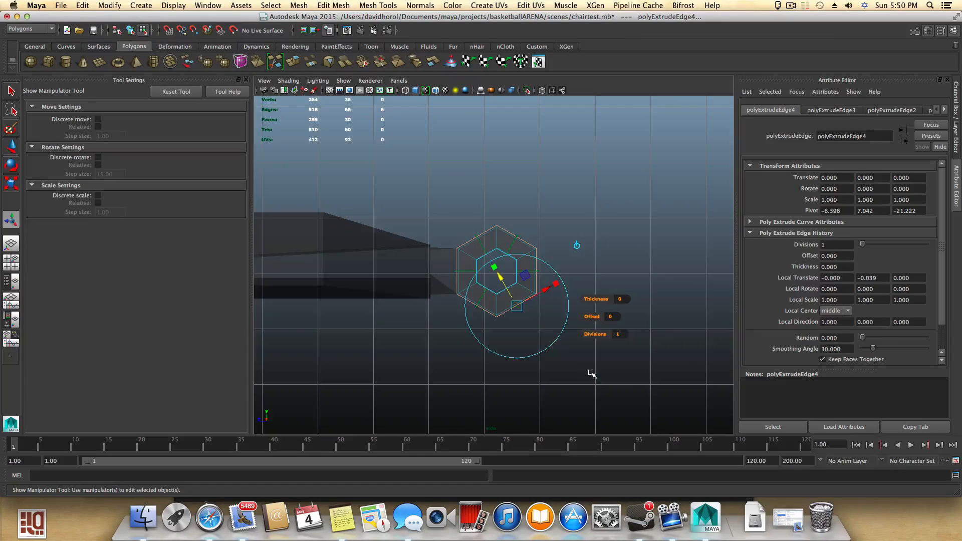
pyautogui.scroll(2, 578, 364)
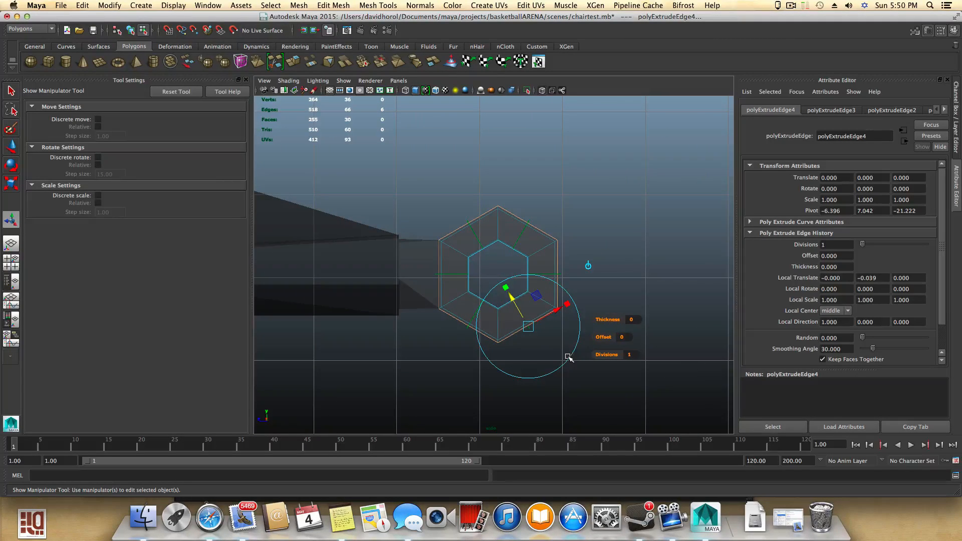
pyautogui.scroll(2, 569, 356)
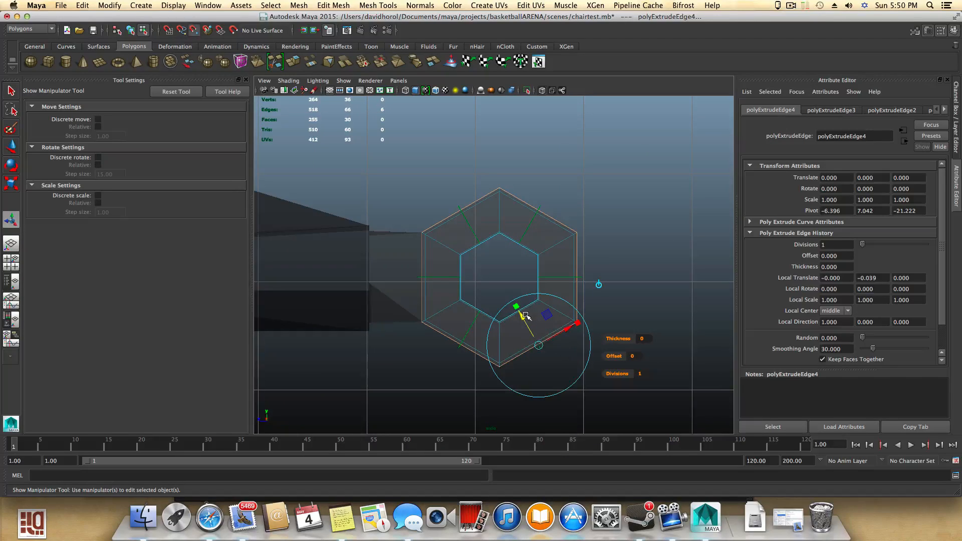
# - Reduce the inner ring extrusion's offset to -0.025
pyautogui.moveTo(523, 315); pyautogui.dragTo(558, 374)
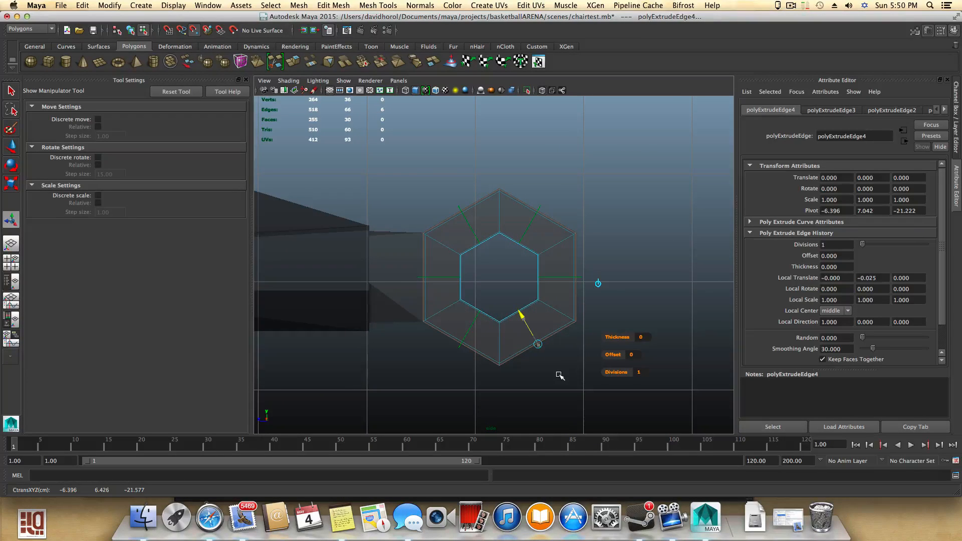
pyautogui.scroll(5, 563, 381)
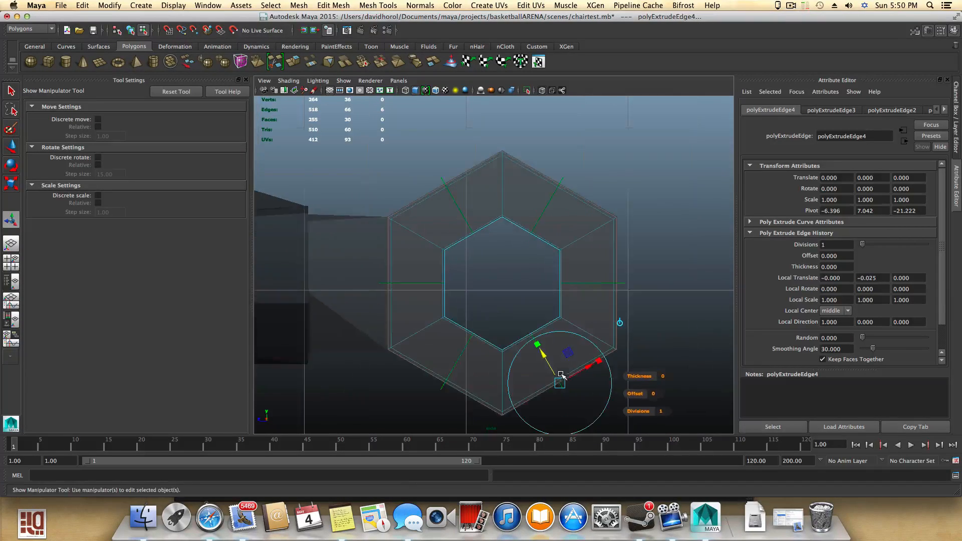
# - Orbit and zoom around the hexagonal flange to inspect the ring from several angles
pyautogui.keyDown('alt'); pyautogui.moveTo(565, 364); pyautogui.dragTo(523, 335, button='middle'); pyautogui.keyUp('alt')
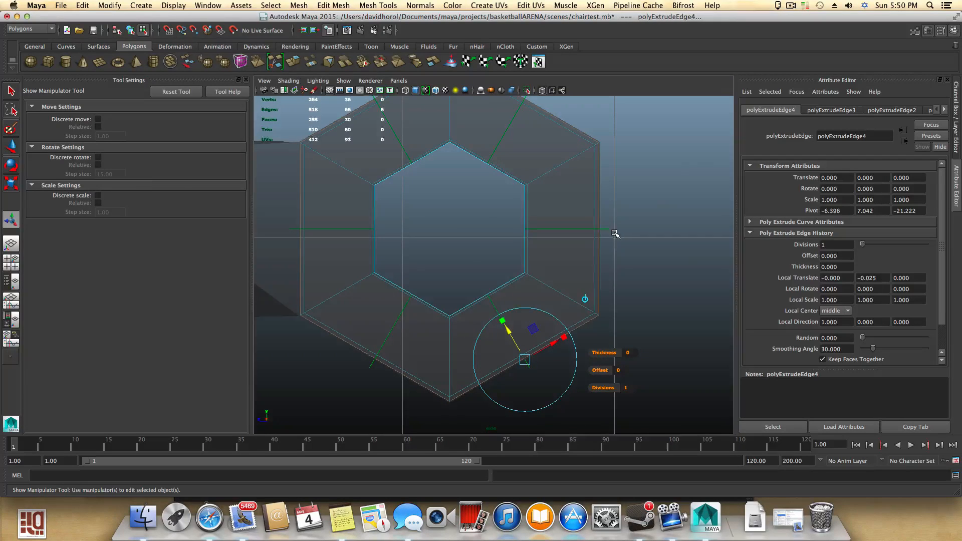
pyautogui.press('space')
pyautogui.press('space')
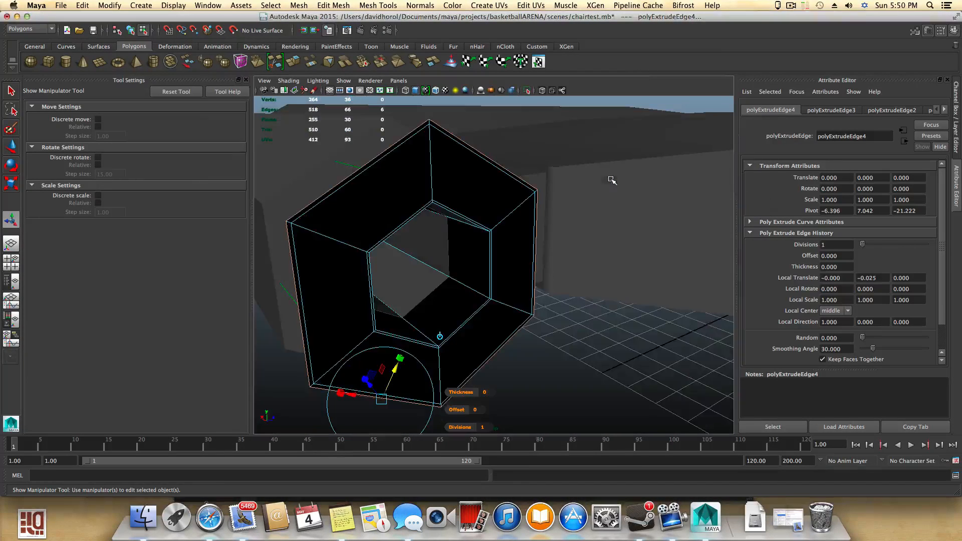
pyautogui.keyDown('alt'); pyautogui.moveTo(567, 333); pyautogui.dragTo(576, 335); pyautogui.keyUp('alt')
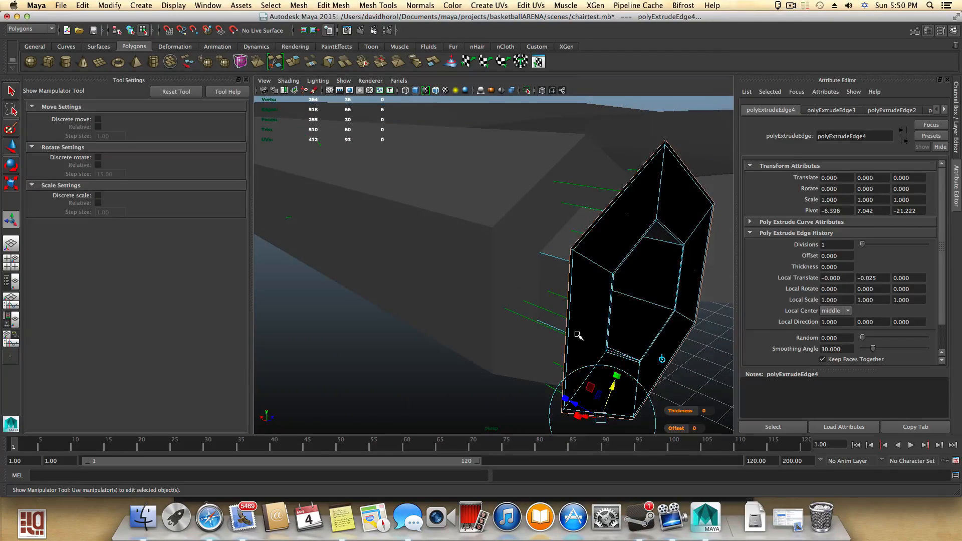
pyautogui.keyDown('alt'); pyautogui.moveTo(603, 270); pyautogui.dragTo(507, 278); pyautogui.keyUp('alt')
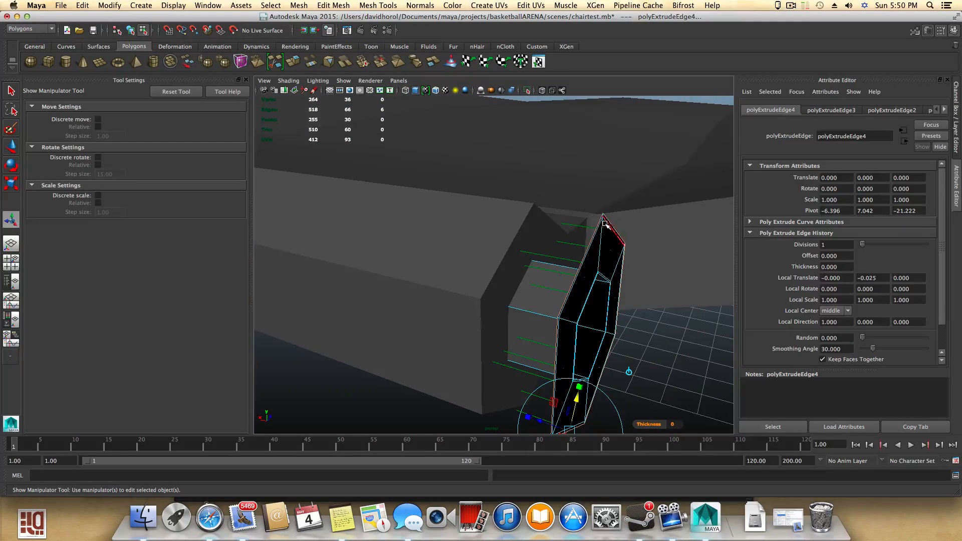
pyautogui.moveTo(570, 306)
pyautogui.keyDown('alt'); pyautogui.mouseDown()
pyautogui.moveTo(529, 307)
pyautogui.moveTo(551, 286)
pyautogui.moveTo(666, 286)
pyautogui.moveTo(649, 295)
pyautogui.moveTo(565, 271)
pyautogui.moveTo(584, 294)
pyautogui.mouseUp(); pyautogui.keyUp('alt')
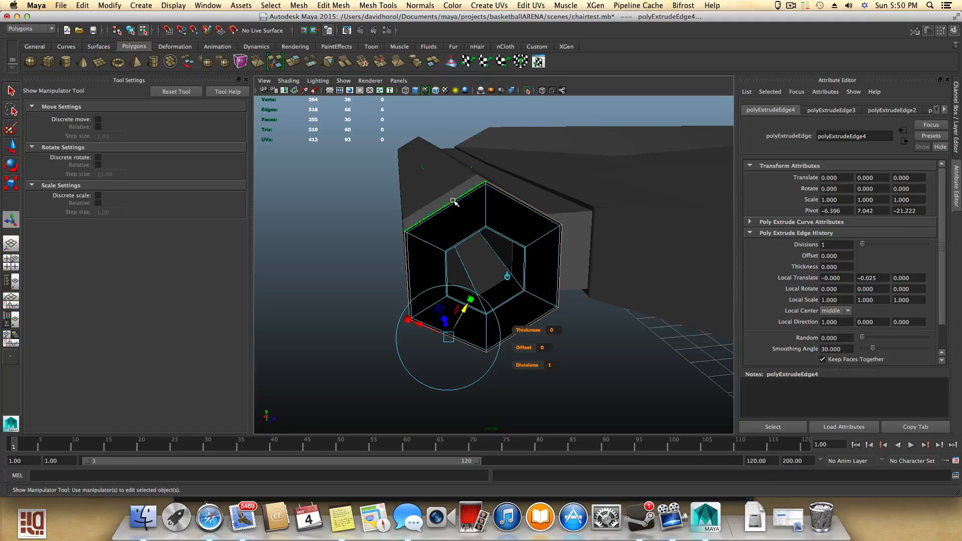
pyautogui.keyDown('alt'); pyautogui.moveTo(437, 177); pyautogui.dragTo(440, 191); pyautogui.keyUp('alt')
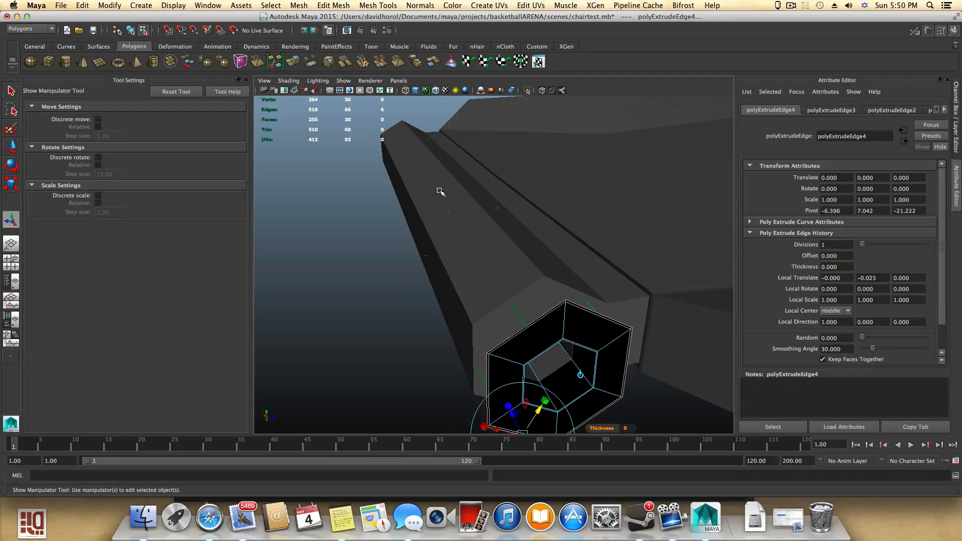
pyautogui.scroll(10, 485, 255)
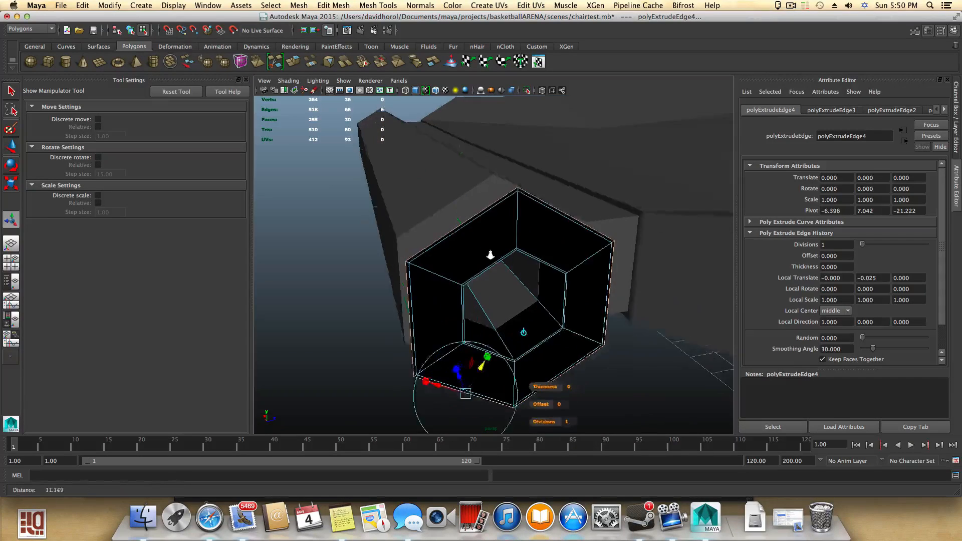
pyautogui.scroll(-5, 490, 257)
pyautogui.keyDown('alt'); pyautogui.moveTo(515, 264); pyautogui.dragTo(446, 351); pyautogui.keyUp('alt')
# - Extrude the ring's edges again and pull them back -0.009 to give the flange thickness
pyautogui.click(295, 62)
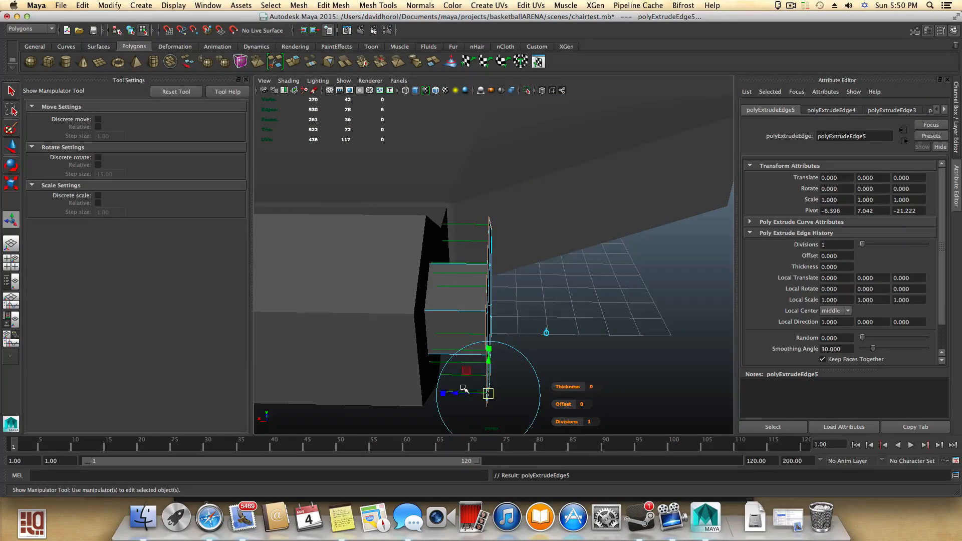
pyautogui.moveTo(457, 393); pyautogui.dragTo(461, 357)
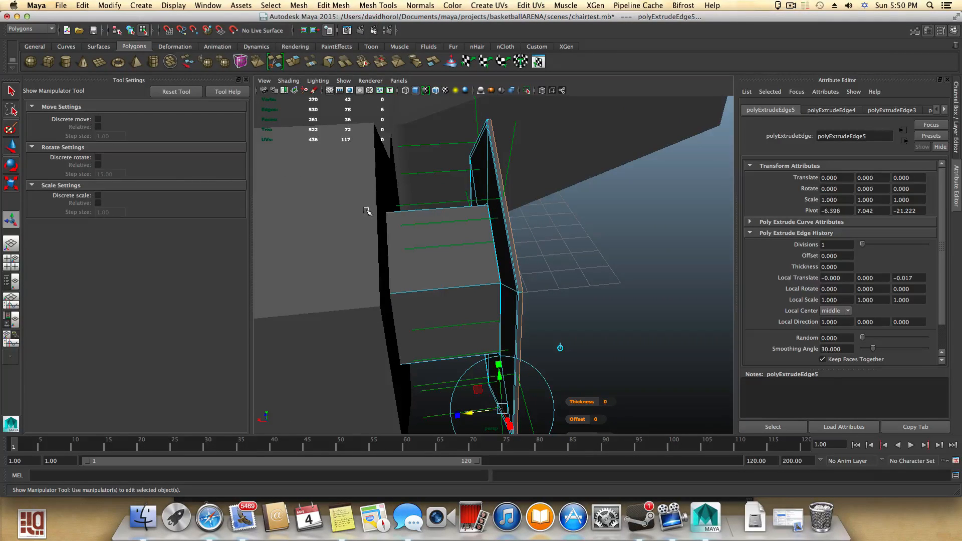
pyautogui.keyDown('alt'); pyautogui.moveTo(424, 223); pyautogui.dragTo(506, 263); pyautogui.keyUp('alt')
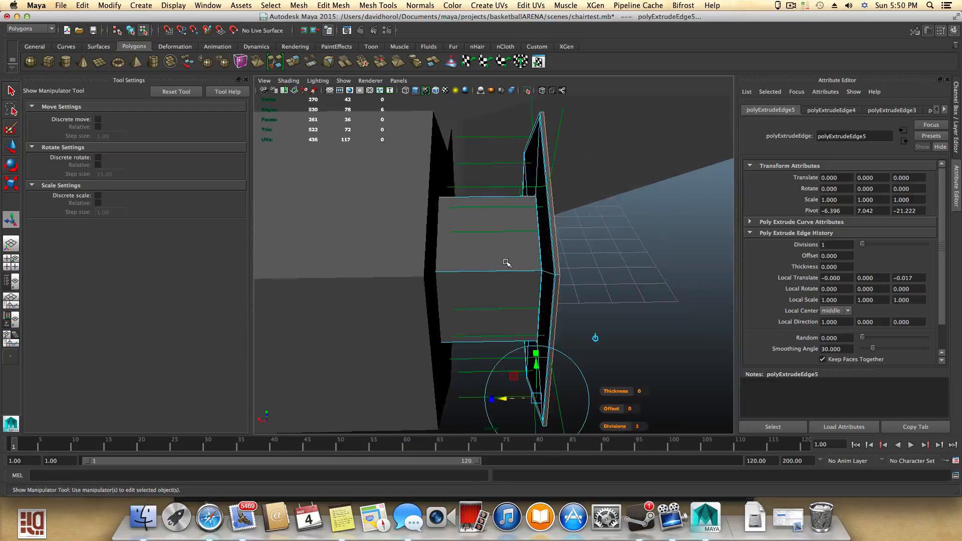
pyautogui.moveTo(504, 403); pyautogui.dragTo(503, 401)
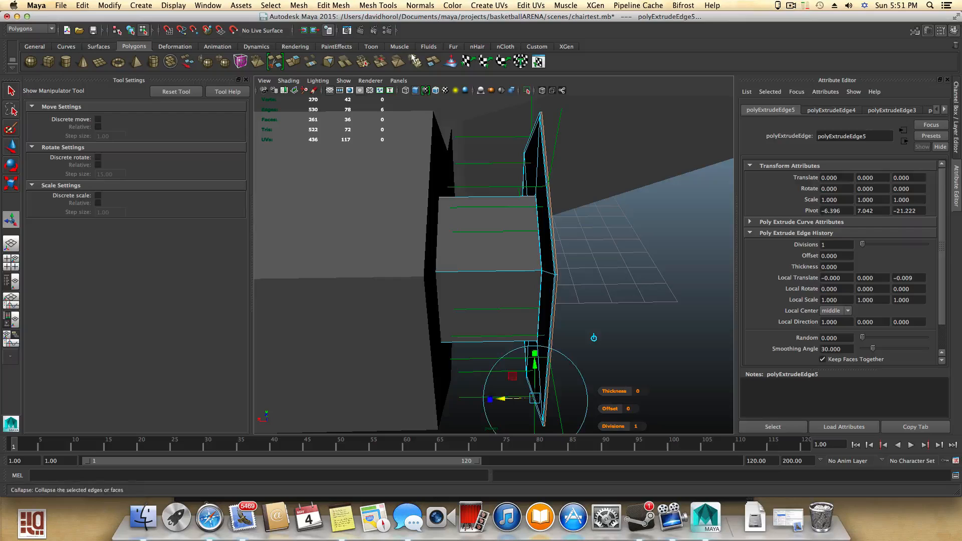
# - Extrude the flange edges once more and move them -0.187 along the pipe
pyautogui.click(296, 59)
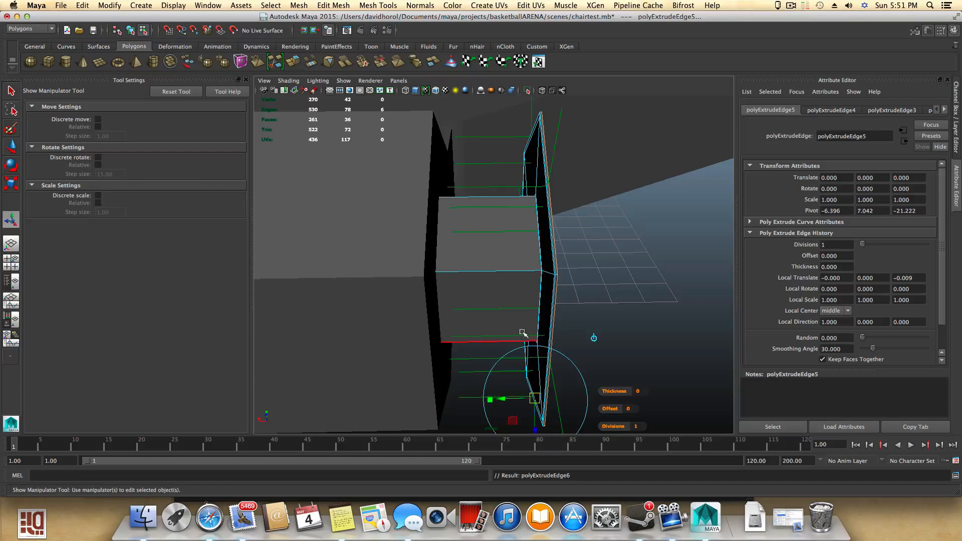
pyautogui.keyDown('alt'); pyautogui.moveTo(592, 370); pyautogui.dragTo(469, 402); pyautogui.keyUp('alt')
pyautogui.moveTo(458, 364); pyautogui.dragTo(490, 365)
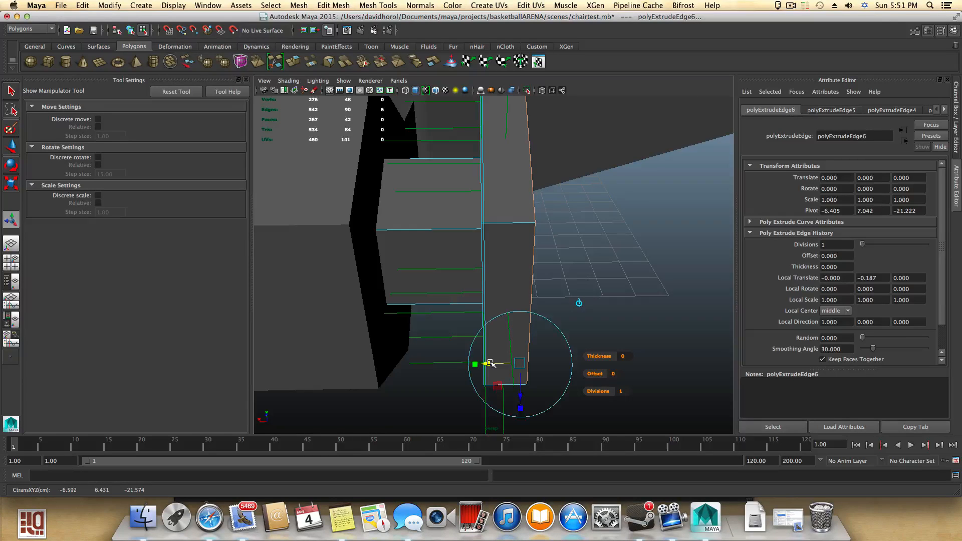
# - Extrude the edge loop twice more, nudging the first new loop by -0.008
pyautogui.click(294, 63)
pyautogui.moveTo(489, 363); pyautogui.dragTo(490, 364)
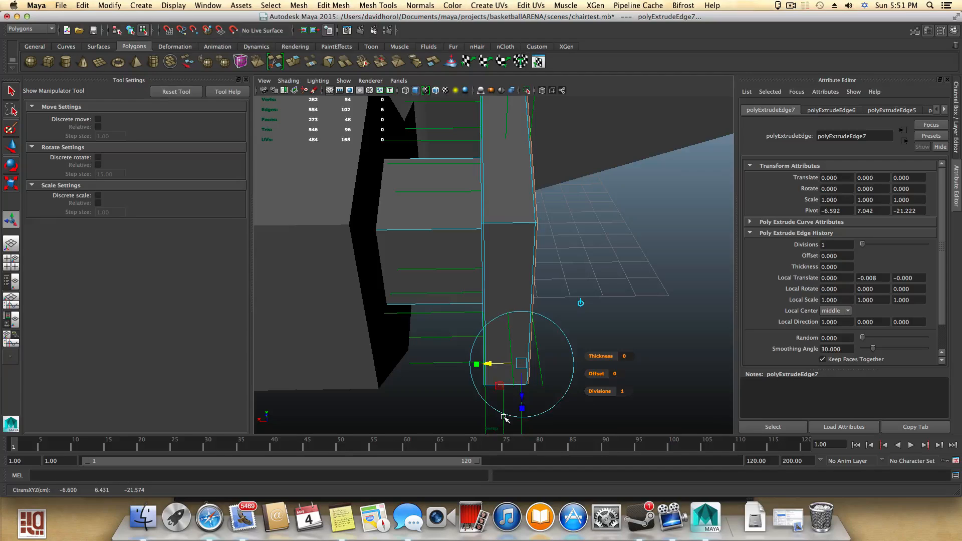
pyautogui.click(295, 62)
pyautogui.keyDown('alt'); pyautogui.moveTo(506, 258); pyautogui.dragTo(446, 266); pyautogui.keyUp('alt')
# - Orbit and zoom around the flange to examine the newly extruded edge loops
pyautogui.scroll(-5, 447, 266)
pyautogui.scroll(4, 700, 330)
pyautogui.keyDown('alt'); pyautogui.moveTo(700, 331); pyautogui.dragTo(679, 314); pyautogui.keyUp('alt')
pyautogui.keyDown('alt'); pyautogui.moveTo(678, 314); pyautogui.dragTo(616, 310, button='middle'); pyautogui.keyUp('alt')
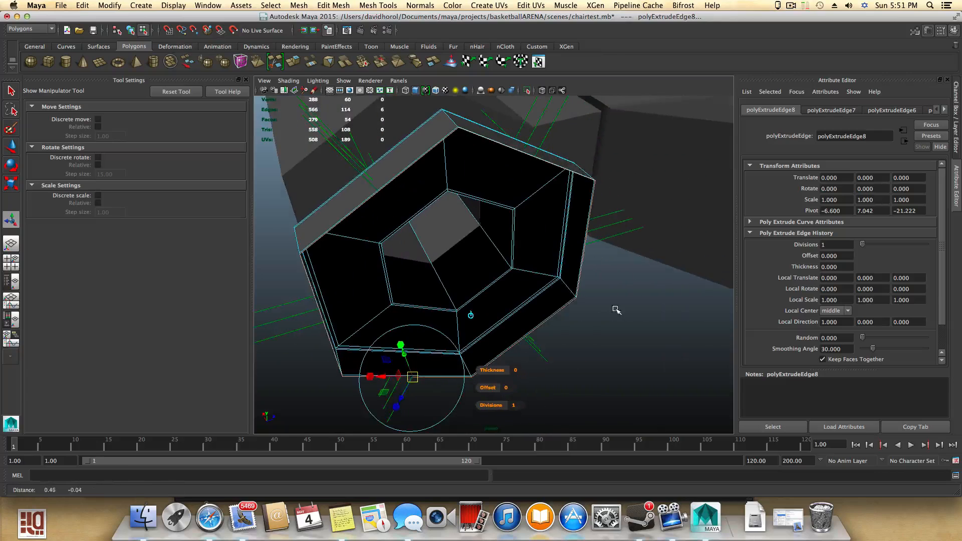
pyautogui.press('r')
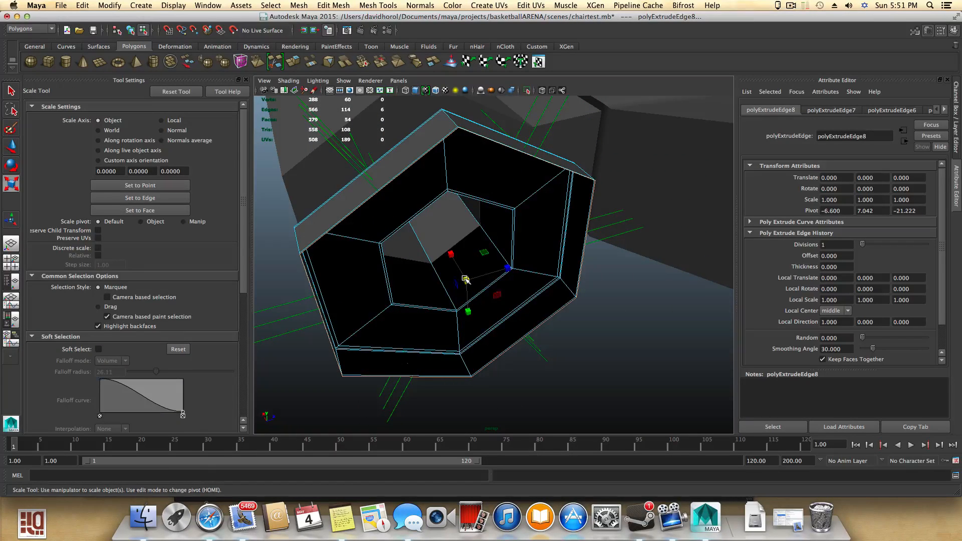
pyautogui.moveTo(465, 280); pyautogui.dragTo(465, 279)
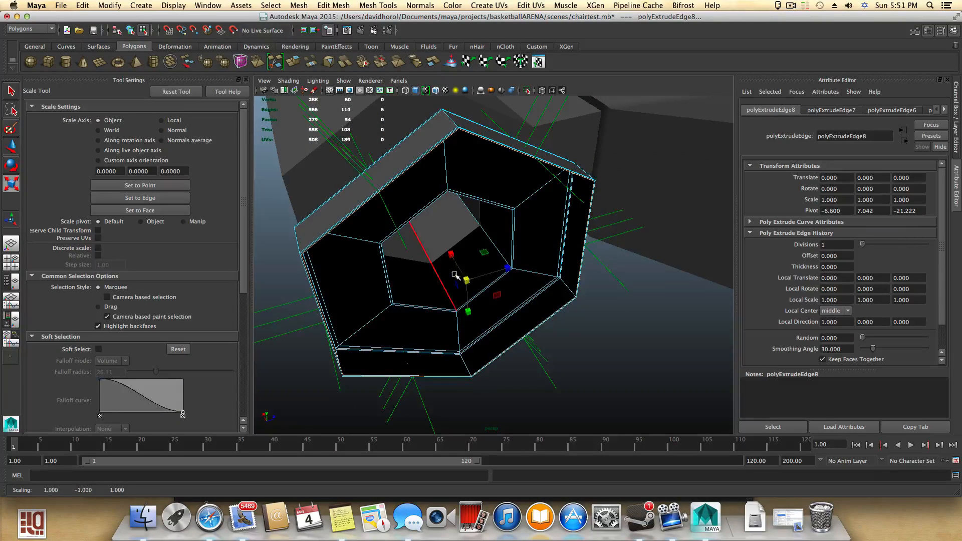
pyautogui.scroll(5, 493, 283)
pyautogui.keyDown('alt'); pyautogui.moveTo(494, 285); pyautogui.dragTo(514, 337, button='middle'); pyautogui.keyUp('alt')
pyautogui.scroll(5, 517, 331)
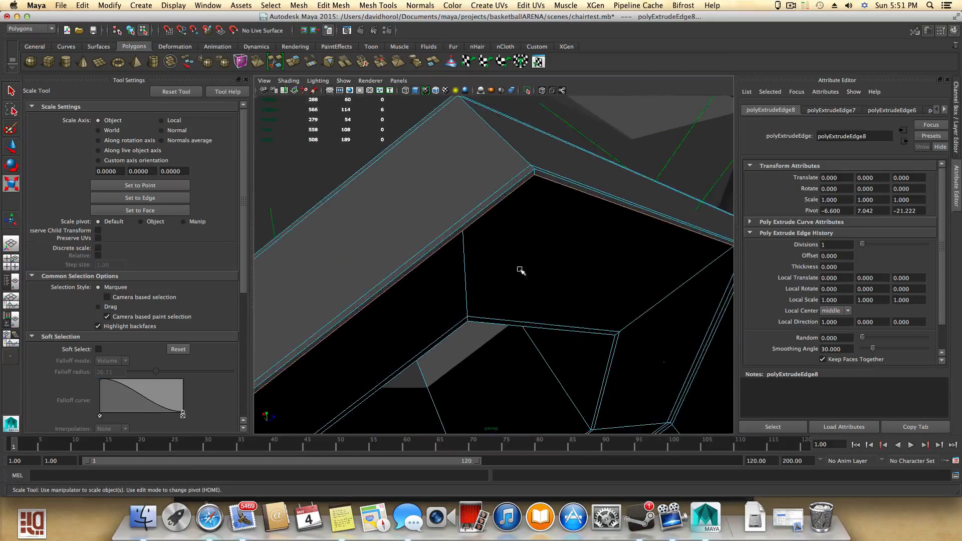
pyautogui.click(521, 185)
pyautogui.click(518, 183)
pyautogui.scroll(8, 516, 186)
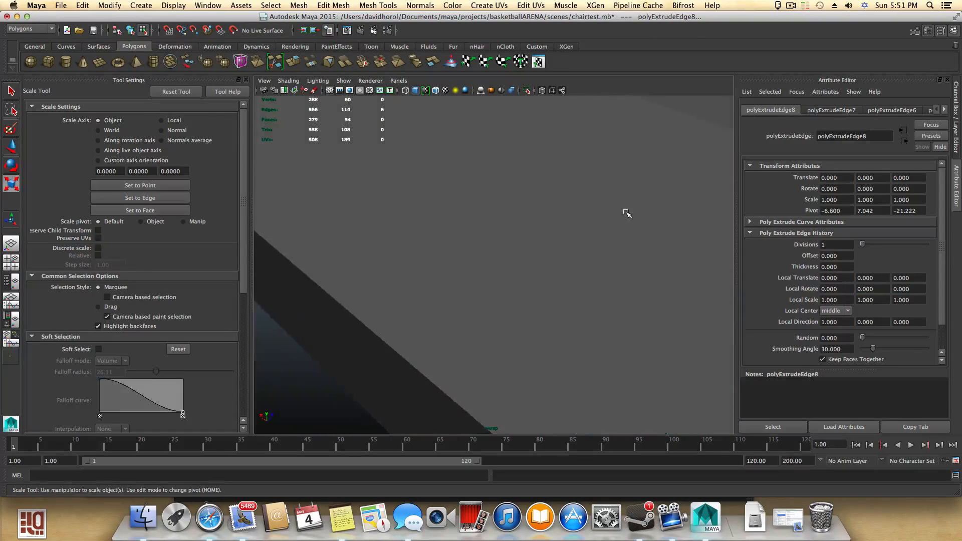
pyautogui.scroll(-8, 627, 213)
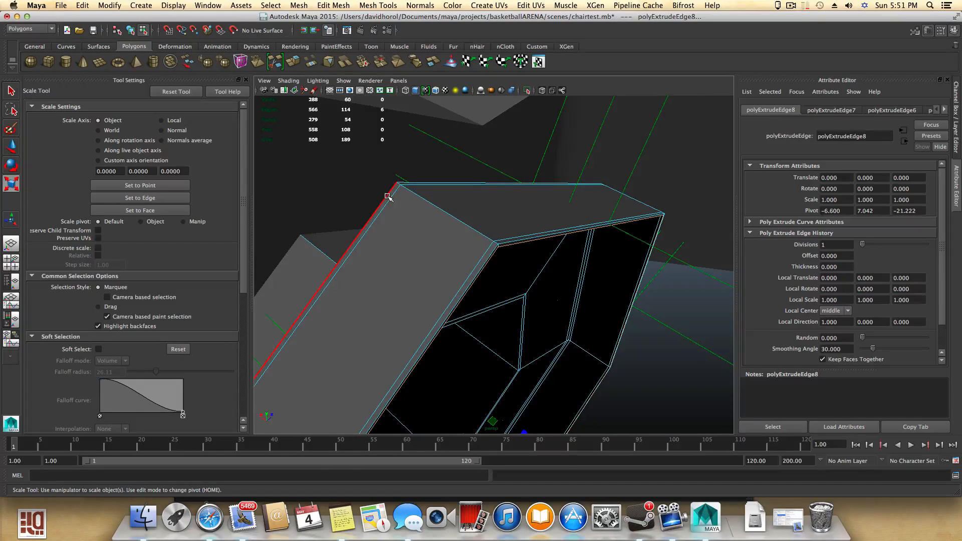
pyautogui.keyDown('alt'); pyautogui.moveTo(397, 194); pyautogui.dragTo(612, 294); pyautogui.keyUp('alt')
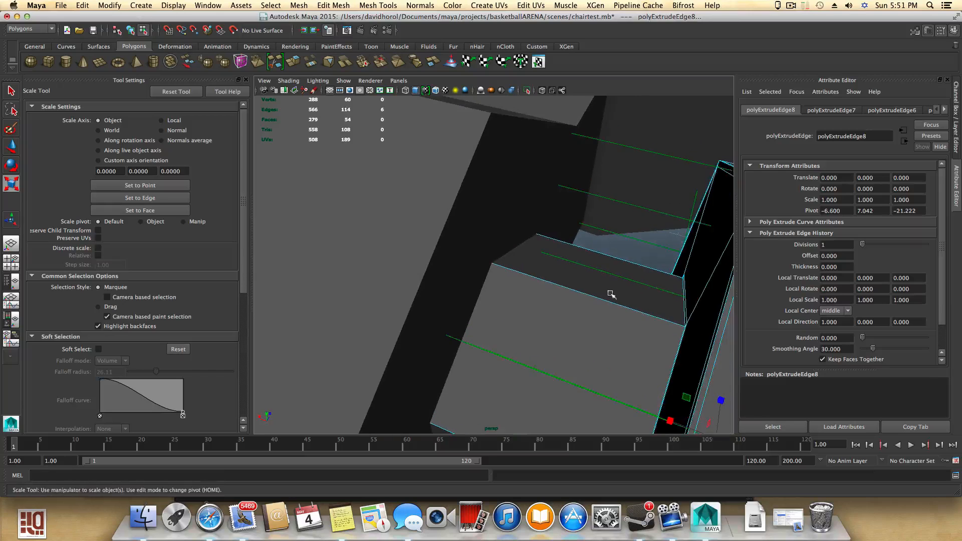
pyautogui.keyDown('alt'); pyautogui.moveTo(686, 289); pyautogui.dragTo(563, 242); pyautogui.keyUp('alt')
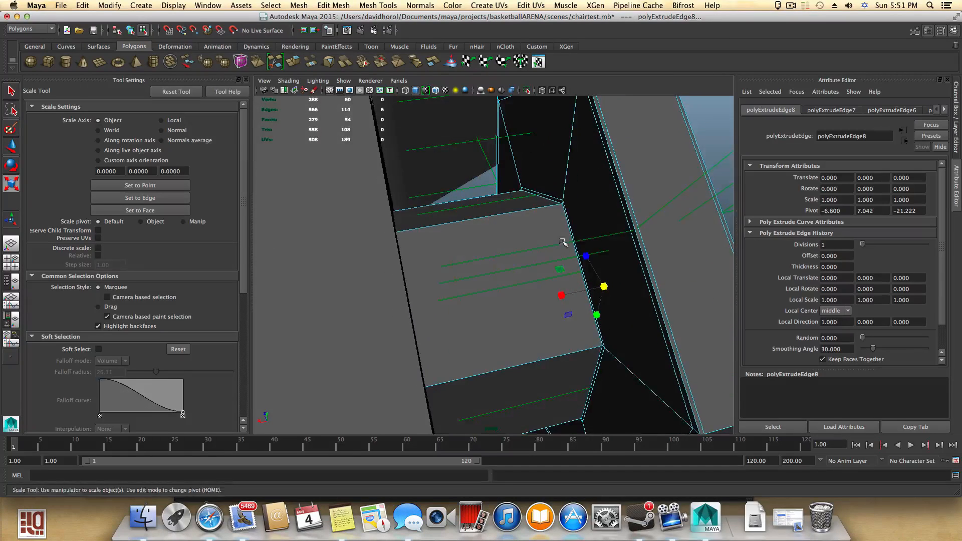
pyautogui.keyDown('alt'); pyautogui.moveTo(562, 242); pyautogui.dragTo(582, 255, button='right'); pyautogui.keyUp('alt')
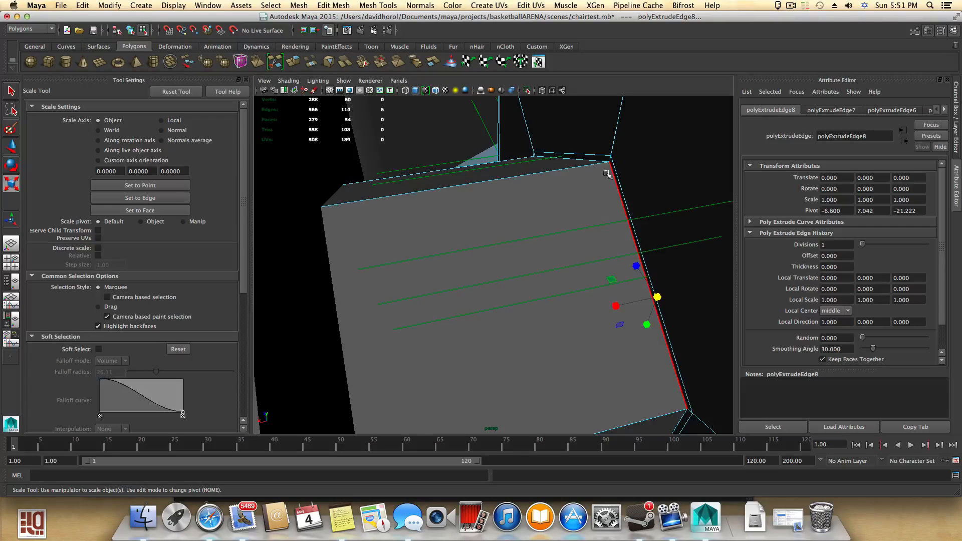
pyautogui.keyDown('alt'); pyautogui.moveTo(651, 219); pyautogui.dragTo(526, 221, button='right'); pyautogui.keyUp('alt')
pyautogui.moveTo(526, 221)
pyautogui.keyDown('alt'); pyautogui.mouseDown()
pyautogui.moveTo(468, 218)
pyautogui.moveTo(447, 233)
pyautogui.moveTo(526, 236)
pyautogui.mouseUp(); pyautogui.keyUp('alt')
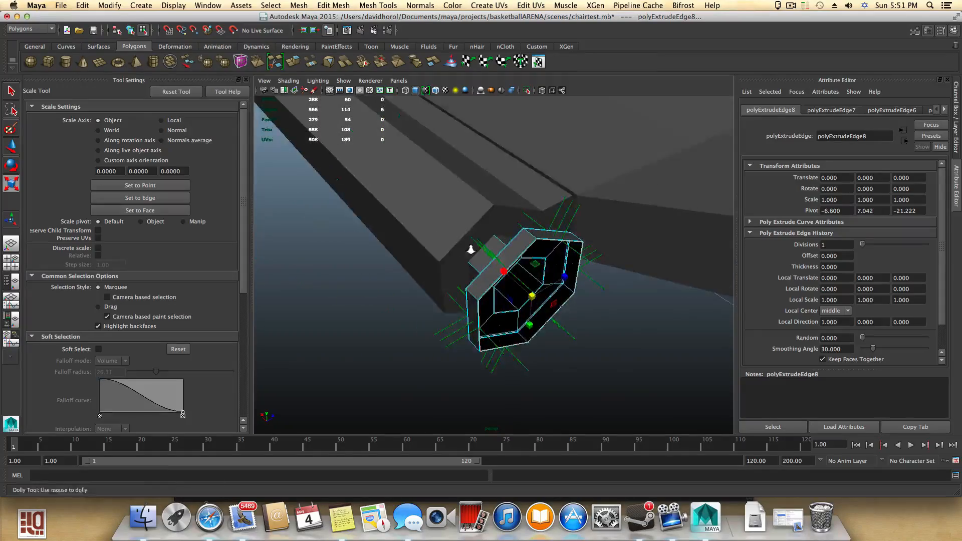
pyautogui.keyDown('alt'); pyautogui.moveTo(526, 235); pyautogui.dragTo(483, 281, button='right'); pyautogui.keyUp('alt')
pyautogui.keyDown('alt'); pyautogui.moveTo(484, 282); pyautogui.dragTo(533, 286); pyautogui.keyUp('alt')
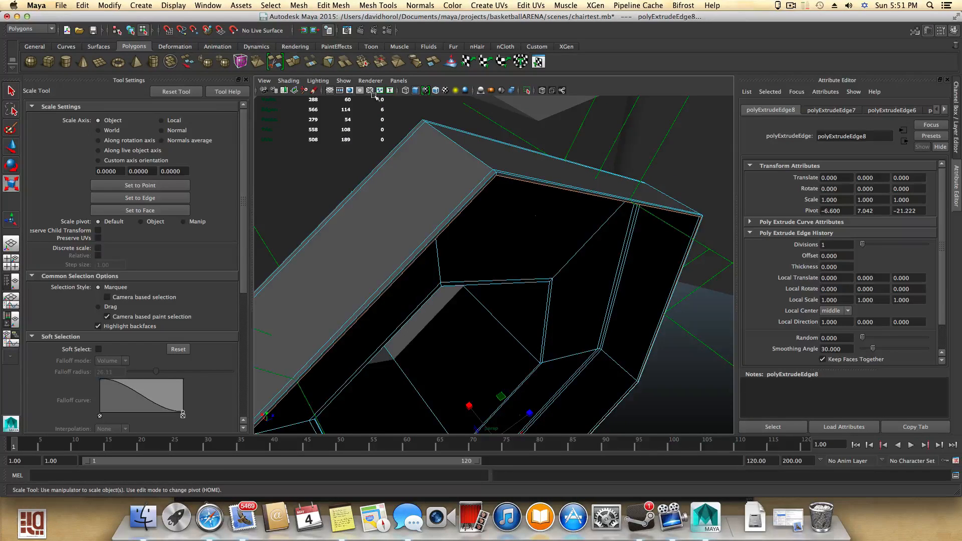
# - Extrude the selected edge loop again and scale the new edges
pyautogui.click(296, 65)
pyautogui.scroll(-3, 528, 302)
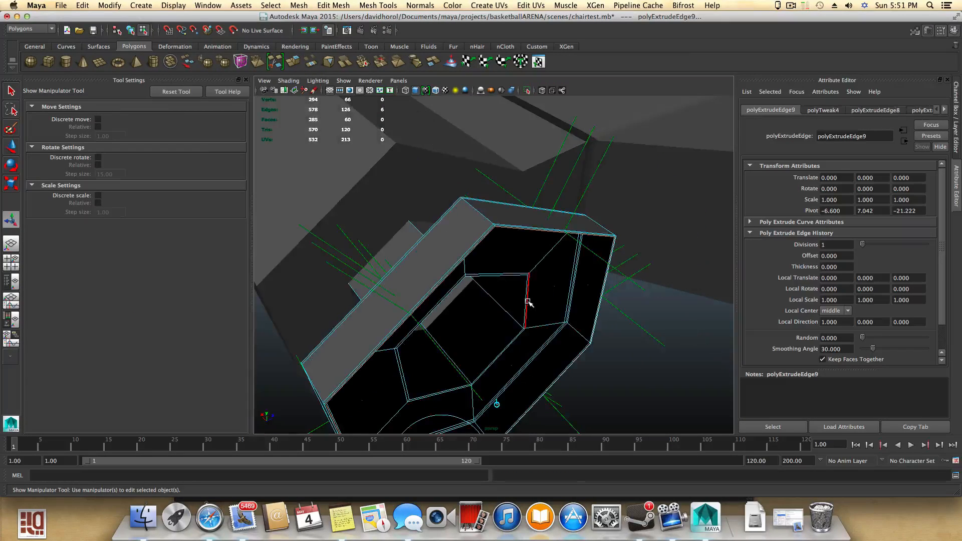
pyautogui.press('r')
pyautogui.moveTo(495, 366); pyautogui.dragTo(510, 333)
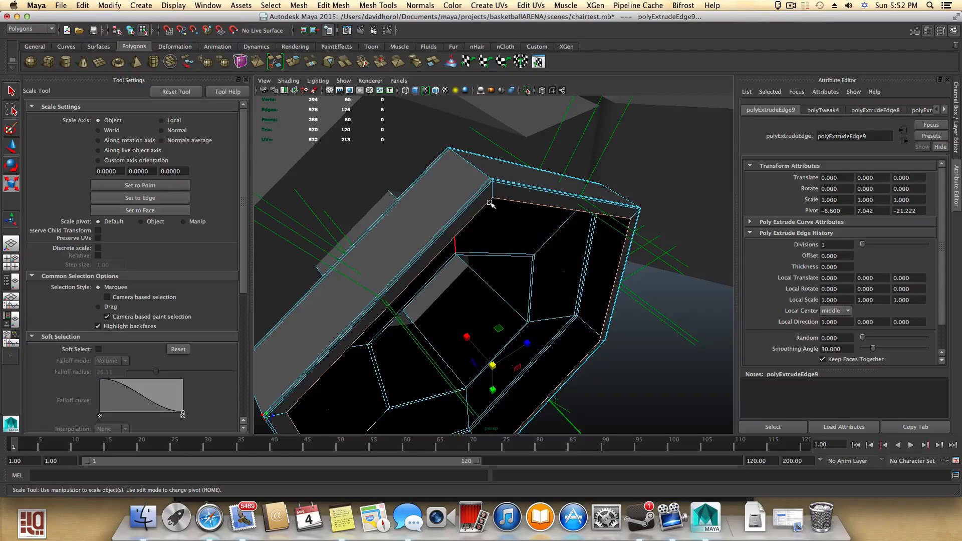
# - Select an inner edge of the flange, extrude it, and move and scale the new edge
pyautogui.click(489, 254)
pyautogui.hotkey('ctrl', 'e')
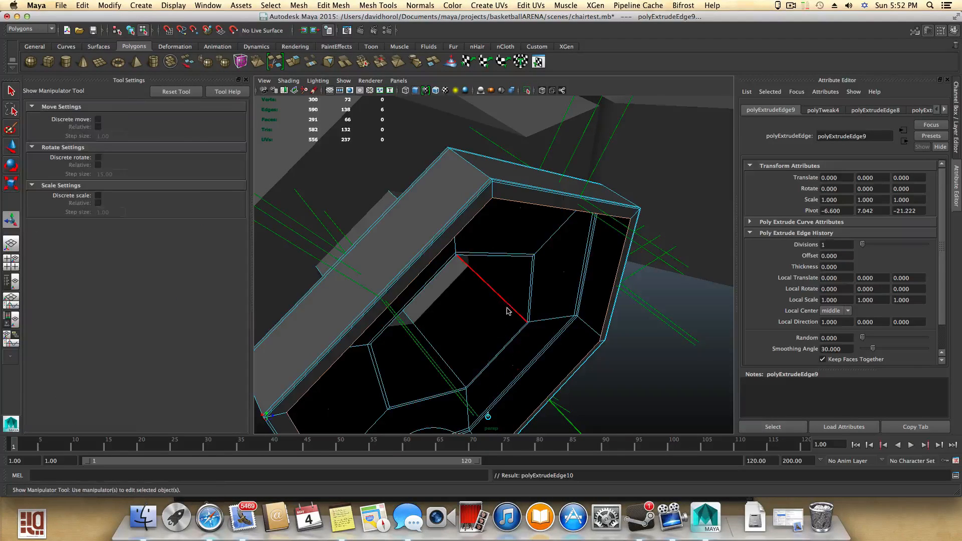
pyautogui.keyDown('alt'); pyautogui.moveTo(506, 300); pyautogui.dragTo(504, 286); pyautogui.keyUp('alt')
pyautogui.press('r')
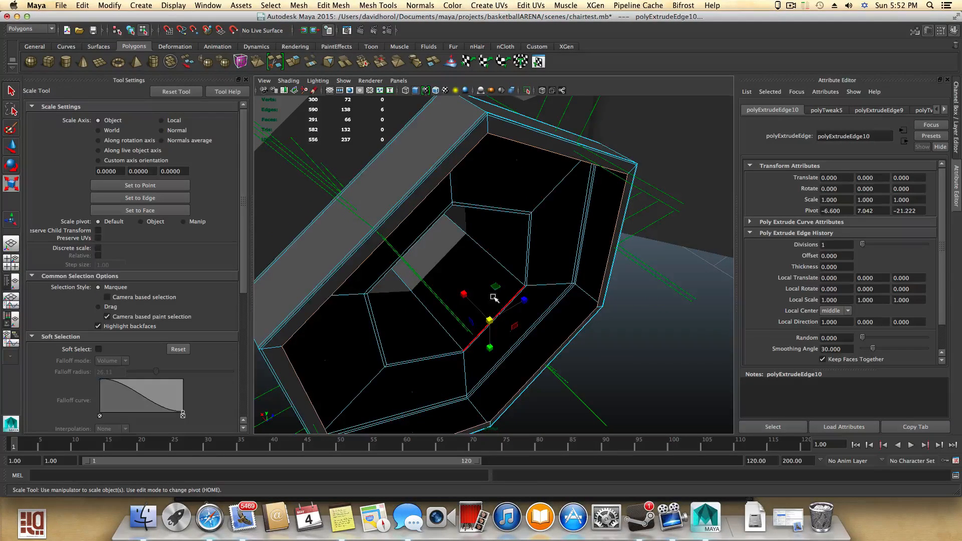
pyautogui.moveTo(490, 319); pyautogui.dragTo(488, 320)
# - Select another inner edge of the flange and extrude it, moving the new edge
pyautogui.keyDown('alt'); pyautogui.moveTo(499, 274); pyautogui.dragTo(502, 296); pyautogui.keyUp('alt')
pyautogui.click(608, 247)
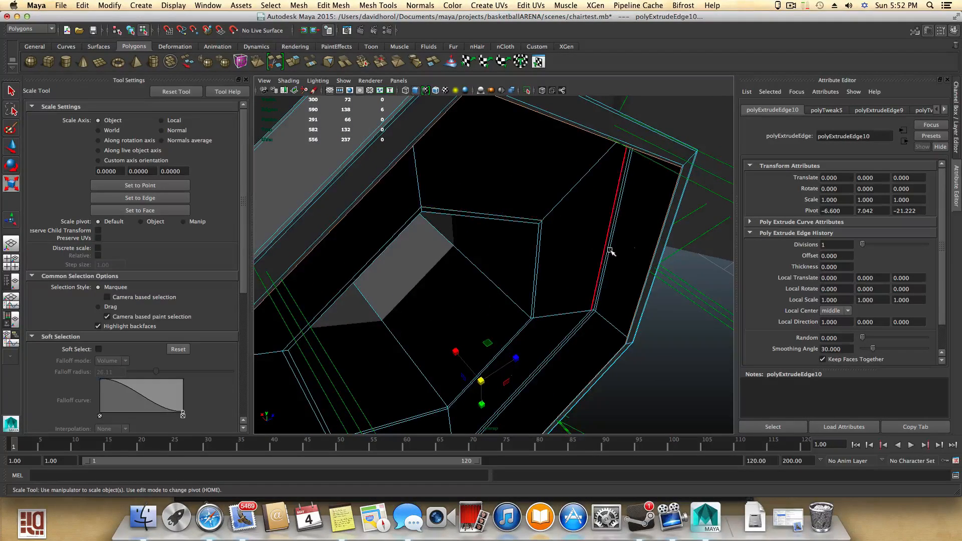
pyautogui.keyDown('alt'); pyautogui.moveTo(608, 247); pyautogui.dragTo(608, 288); pyautogui.keyUp('alt')
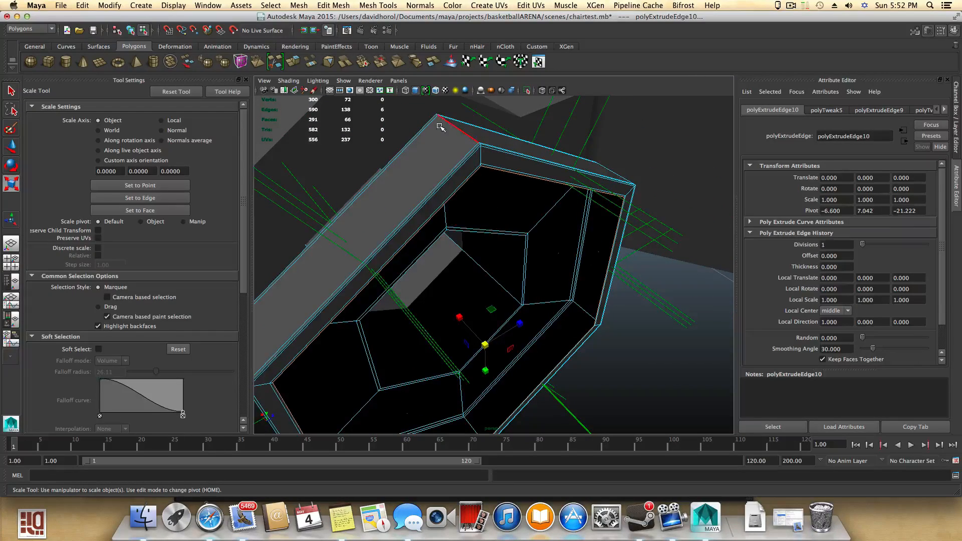
pyautogui.click(298, 63)
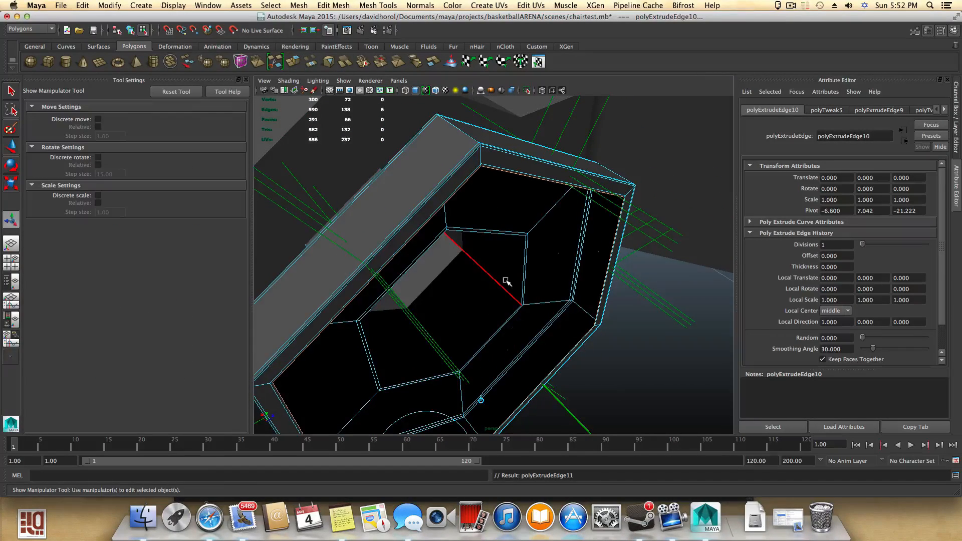
pyautogui.moveTo(501, 279)
pyautogui.keyDown('alt'); pyautogui.mouseDown()
pyautogui.moveTo(511, 217)
pyautogui.moveTo(487, 281)
pyautogui.mouseUp(); pyautogui.keyUp('alt')
pyautogui.keyDown('alt'); pyautogui.moveTo(487, 281); pyautogui.dragTo(602, 316, button='right'); pyautogui.keyUp('alt')
pyautogui.keyDown('alt'); pyautogui.moveTo(571, 313); pyautogui.dragTo(609, 317, button='middle'); pyautogui.keyUp('alt')
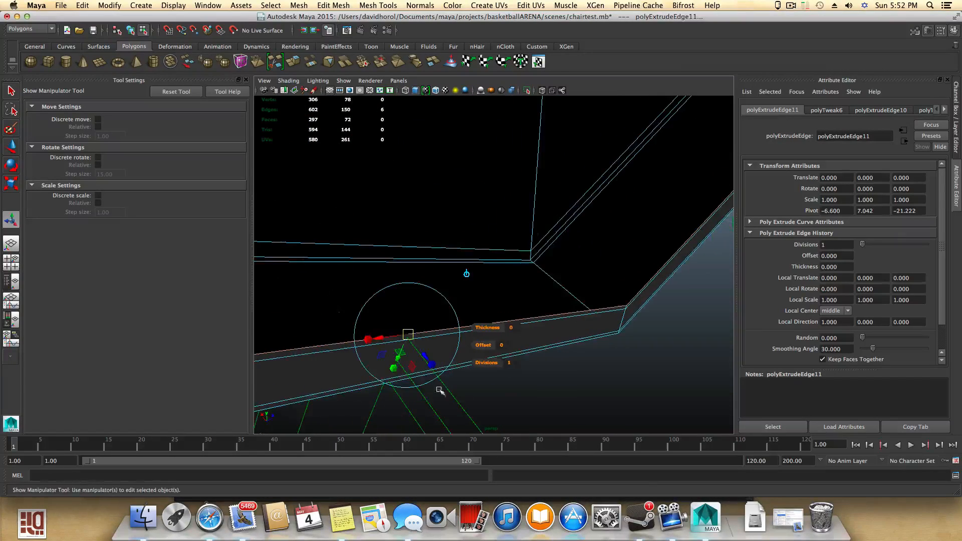
# - Extrude another inner edge of the flange and move the new edge inward
pyautogui.moveTo(423, 356); pyautogui.dragTo(426, 350)
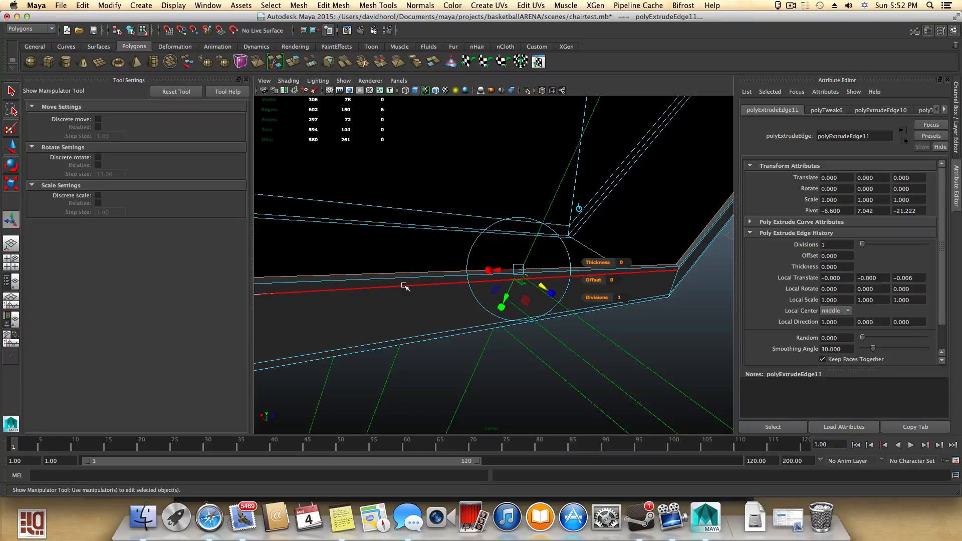
pyautogui.keyDown('alt'); pyautogui.moveTo(429, 279); pyautogui.dragTo(411, 291); pyautogui.keyUp('alt')
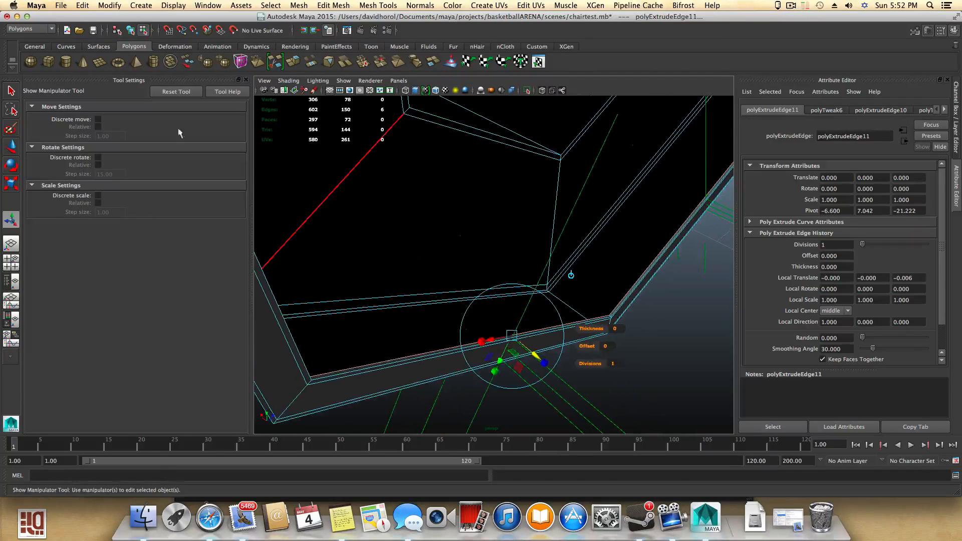
pyautogui.click(293, 61)
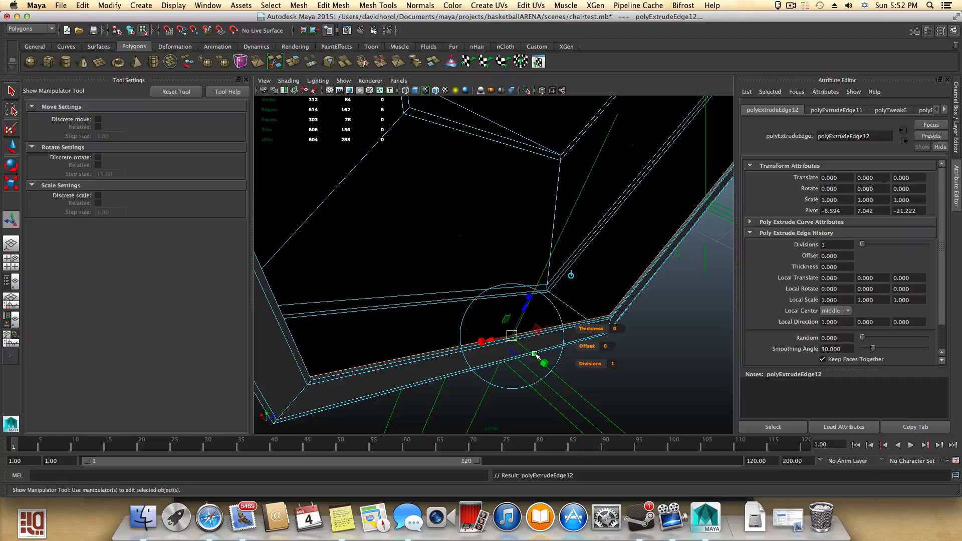
pyautogui.moveTo(535, 355); pyautogui.dragTo(503, 326)
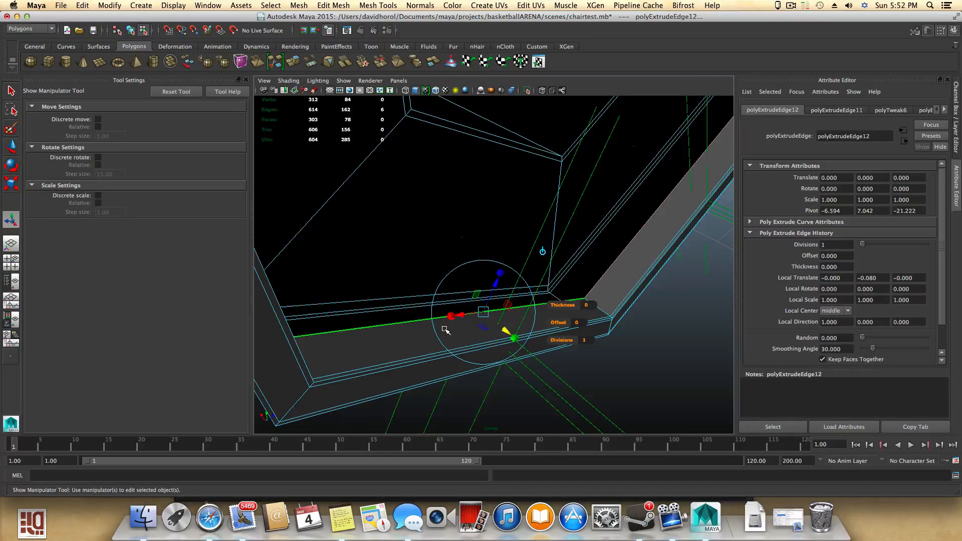
# - Select the neighbouring inner flange edge, extrude it, and nudge the new edge slightly
pyautogui.keyDown('alt'); pyautogui.moveTo(444, 331); pyautogui.dragTo(487, 332, button='right'); pyautogui.keyUp('alt')
pyautogui.keyDown('alt'); pyautogui.moveTo(480, 340); pyautogui.dragTo(484, 333, button='middle'); pyautogui.keyUp('alt')
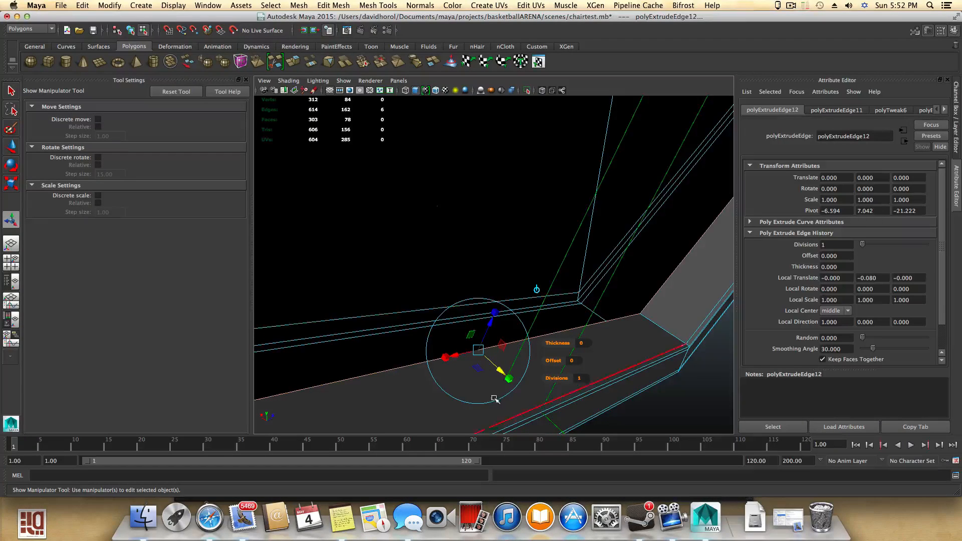
pyautogui.moveTo(499, 370); pyautogui.dragTo(495, 366)
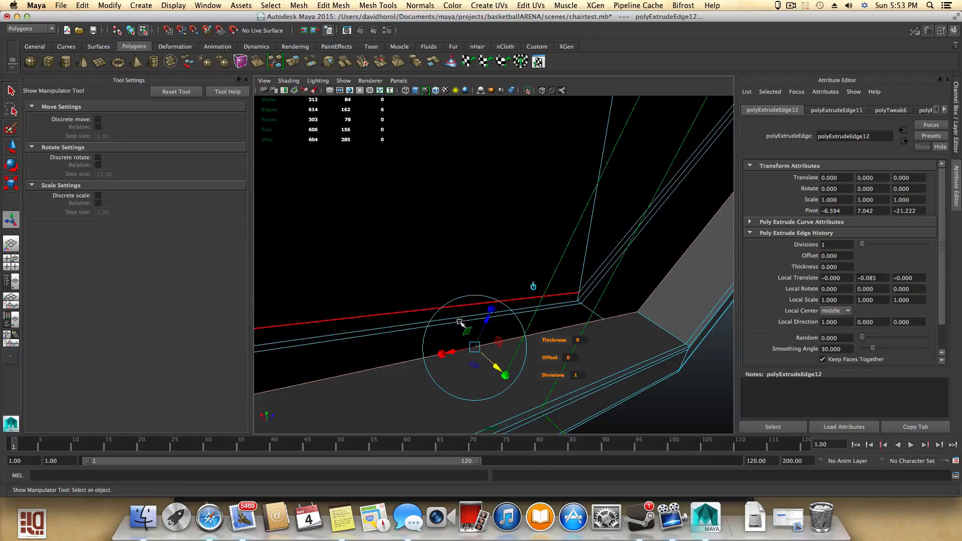
pyautogui.hotkey('ctrl', 'e')
pyautogui.moveTo(496, 367); pyautogui.dragTo(493, 355)
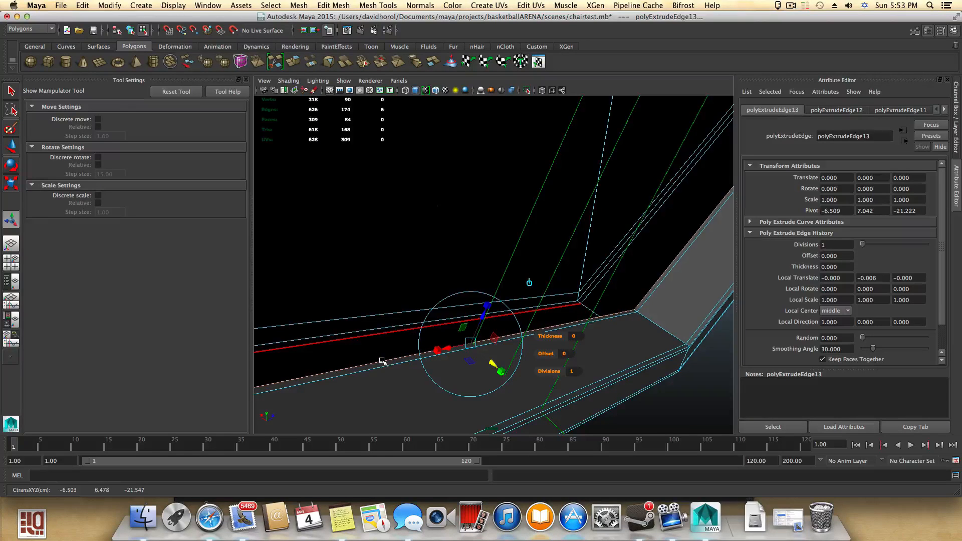
# - Extrude that edge once more and scale the new edge slightly inward
pyautogui.click(294, 62)
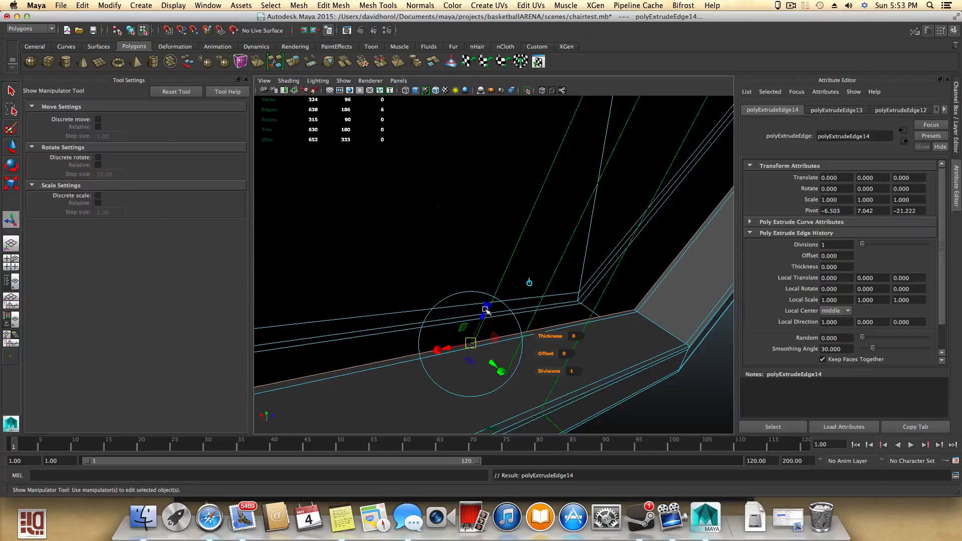
pyautogui.press('r')
pyautogui.scroll(-5, 485, 339)
pyautogui.keyDown('alt'); pyautogui.moveTo(500, 298); pyautogui.dragTo(451, 313); pyautogui.keyUp('alt')
pyautogui.keyDown('alt'); pyautogui.moveTo(451, 313); pyautogui.dragTo(476, 334, button='middle'); pyautogui.keyUp('alt')
pyautogui.moveTo(521, 129); pyautogui.dragTo(523, 130)
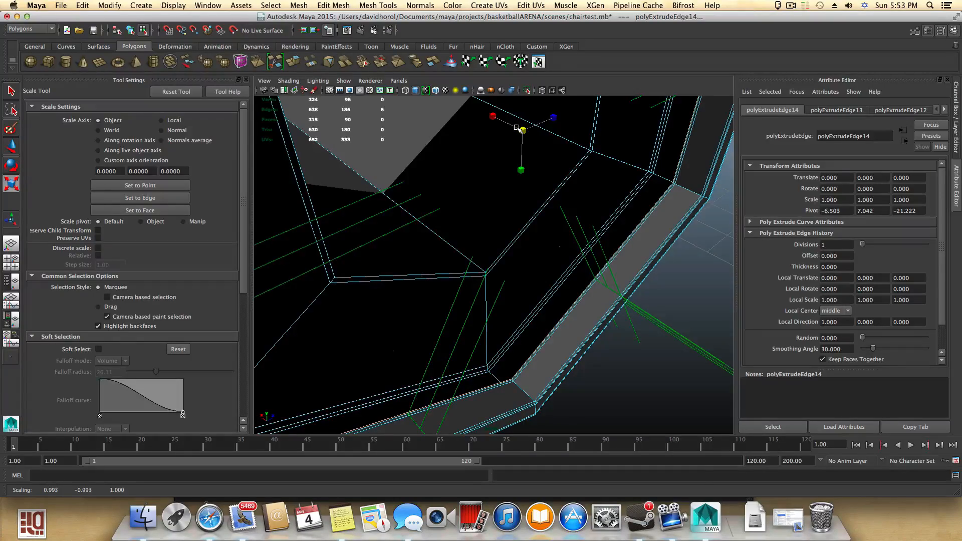
pyautogui.keyDown('alt'); pyautogui.moveTo(457, 347); pyautogui.dragTo(473, 328, button='middle'); pyautogui.keyUp('alt')
pyautogui.keyDown('alt'); pyautogui.moveTo(472, 328); pyautogui.dragTo(460, 331); pyautogui.keyUp('alt')
pyautogui.scroll(5, 460, 331)
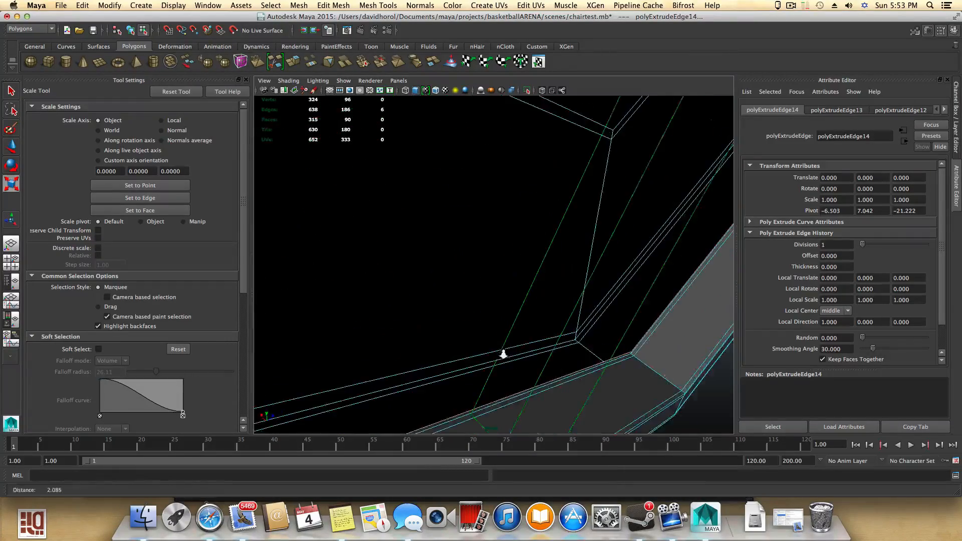
# - Select the next inner edge of the flange, extrude it, and scale the new edge down slightly
pyautogui.keyDown('alt'); pyautogui.moveTo(503, 354); pyautogui.dragTo(498, 329, button='middle'); pyautogui.keyUp('alt')
pyautogui.keyDown('alt'); pyautogui.moveTo(498, 329); pyautogui.dragTo(449, 313, button='right'); pyautogui.keyUp('alt')
pyautogui.keyDown('alt'); pyautogui.moveTo(449, 313); pyautogui.dragTo(483, 369); pyautogui.keyUp('alt')
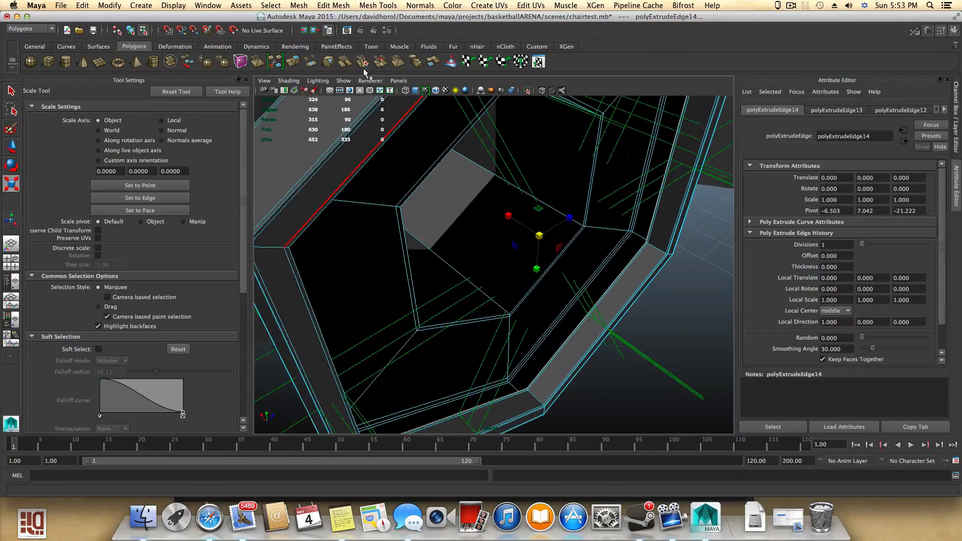
pyautogui.click(295, 63)
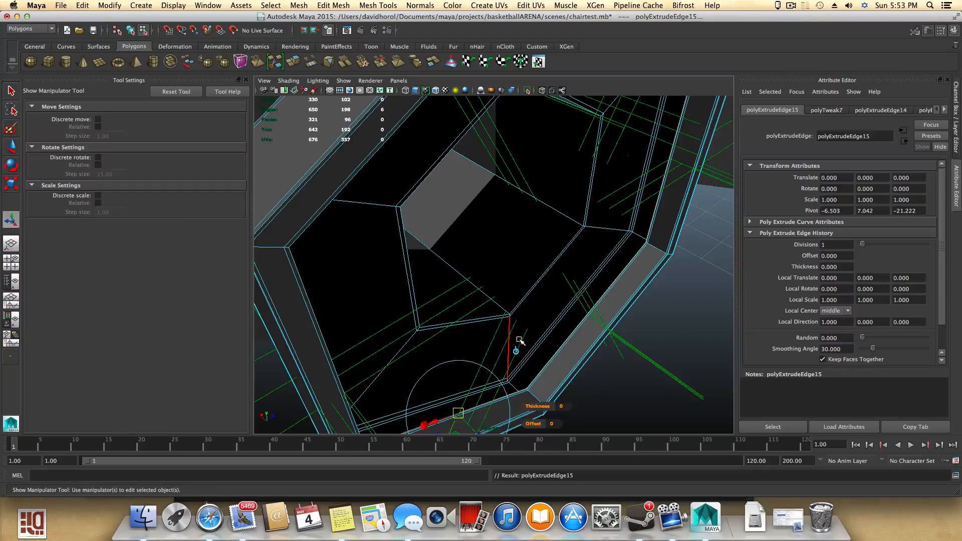
pyautogui.press('r')
pyautogui.moveTo(539, 235); pyautogui.dragTo(529, 235)
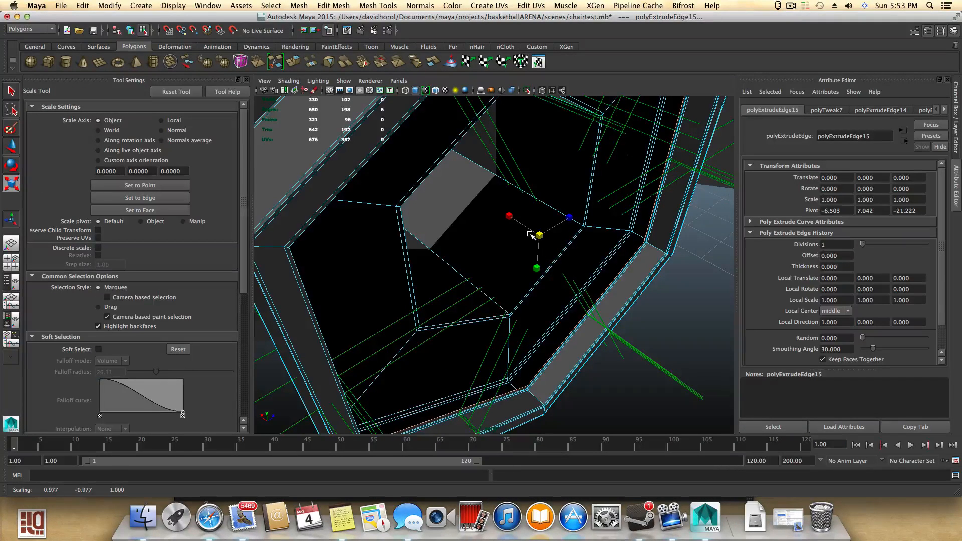
# - Select another inner flange edge, extrude it, and shrink the new edge a little
pyautogui.keyDown('alt'); pyautogui.moveTo(535, 290); pyautogui.dragTo(530, 282); pyautogui.keyUp('alt')
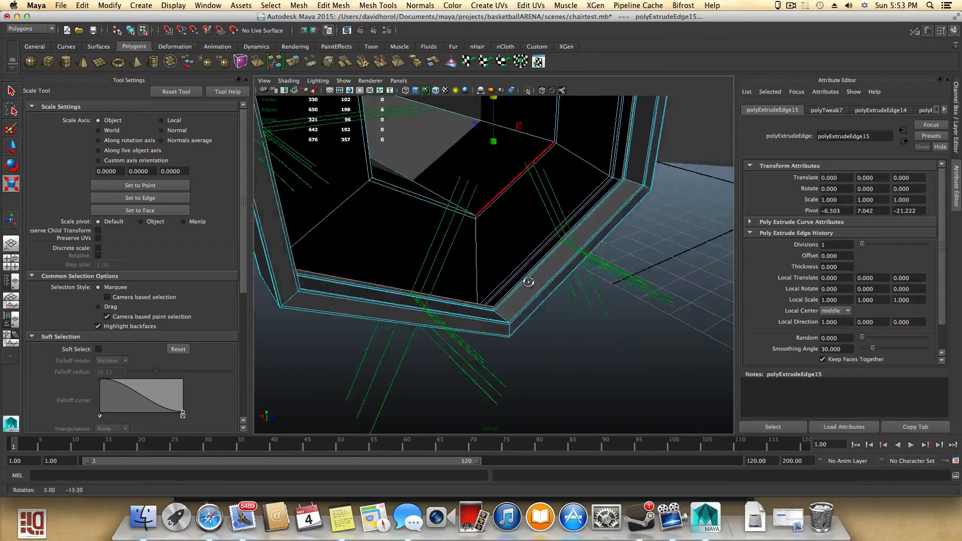
pyautogui.keyDown('alt'); pyautogui.moveTo(531, 281); pyautogui.dragTo(563, 295, button='right'); pyautogui.keyUp('alt')
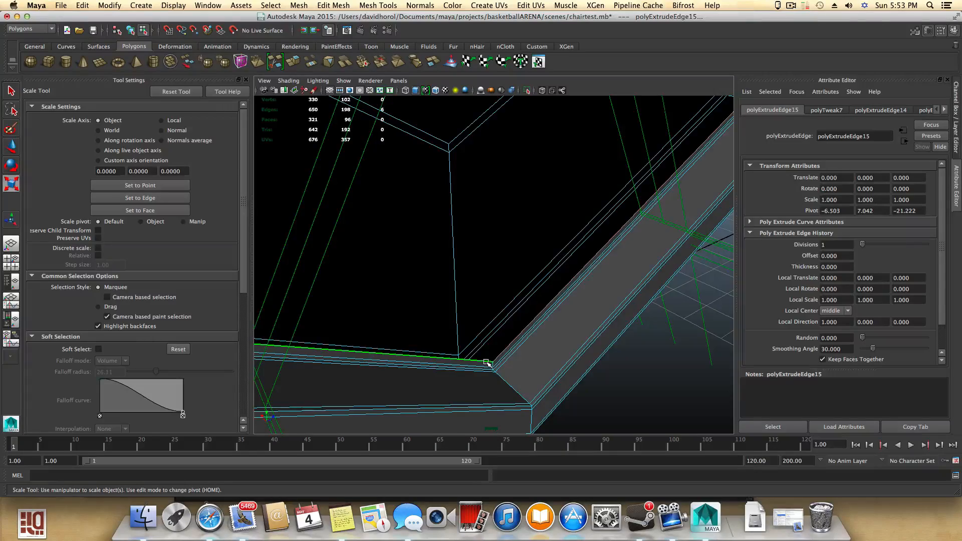
pyautogui.keyDown('alt'); pyautogui.moveTo(479, 298); pyautogui.dragTo(476, 342, button='middle'); pyautogui.keyUp('alt')
pyautogui.keyDown('alt'); pyautogui.moveTo(477, 342); pyautogui.dragTo(393, 326, button='right'); pyautogui.keyUp('alt')
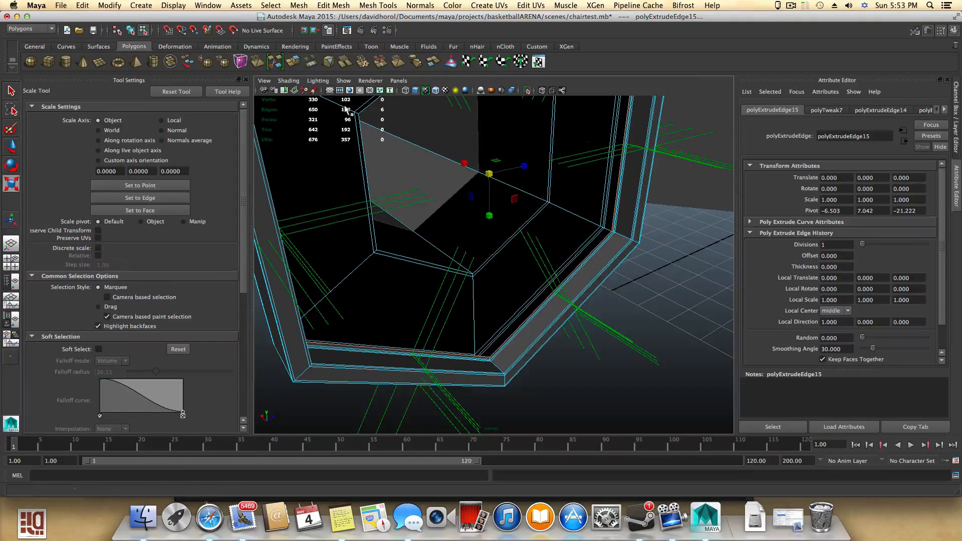
pyautogui.click(293, 61)
pyautogui.press('r')
pyautogui.moveTo(491, 180); pyautogui.dragTo(489, 176)
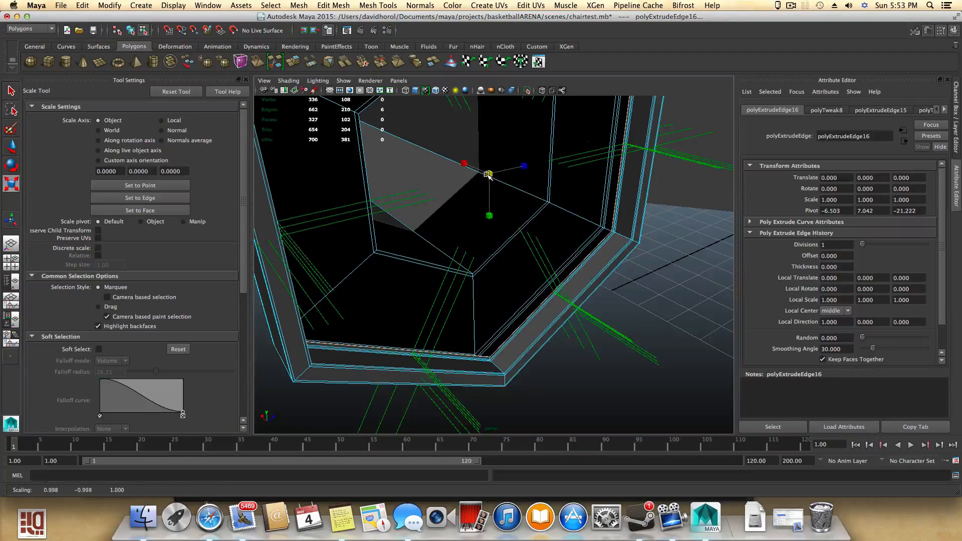
# - Select the long inner edge along the flange's side, extrude it, and move the new edge outward
pyautogui.keyDown('alt'); pyautogui.moveTo(474, 281); pyautogui.dragTo(535, 290, button='right'); pyautogui.keyUp('alt')
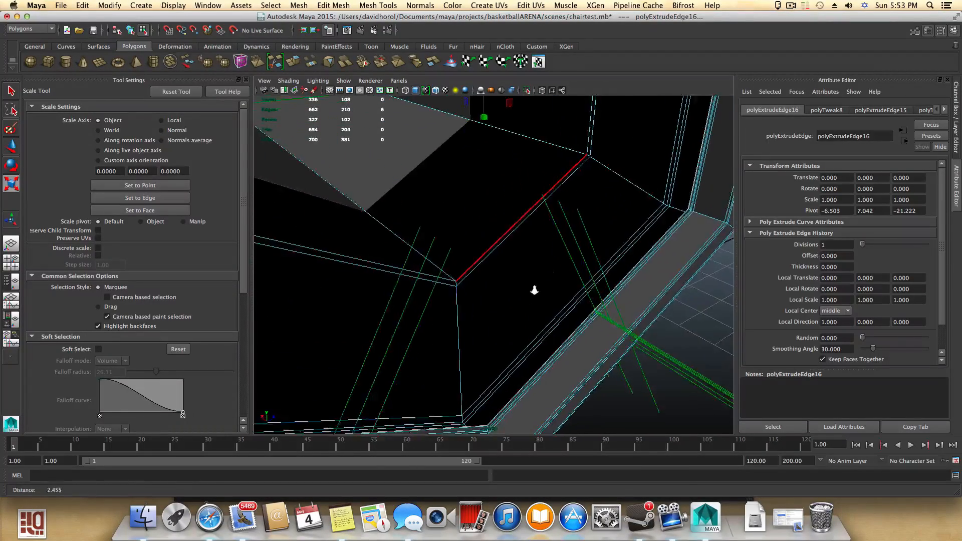
pyautogui.keyDown('alt'); pyautogui.moveTo(532, 349); pyautogui.dragTo(524, 251, button='middle'); pyautogui.keyUp('alt')
pyautogui.keyDown('alt'); pyautogui.moveTo(513, 287); pyautogui.dragTo(548, 289, button='right'); pyautogui.keyUp('alt')
pyautogui.keyDown('alt'); pyautogui.moveTo(548, 289); pyautogui.dragTo(537, 313); pyautogui.keyUp('alt')
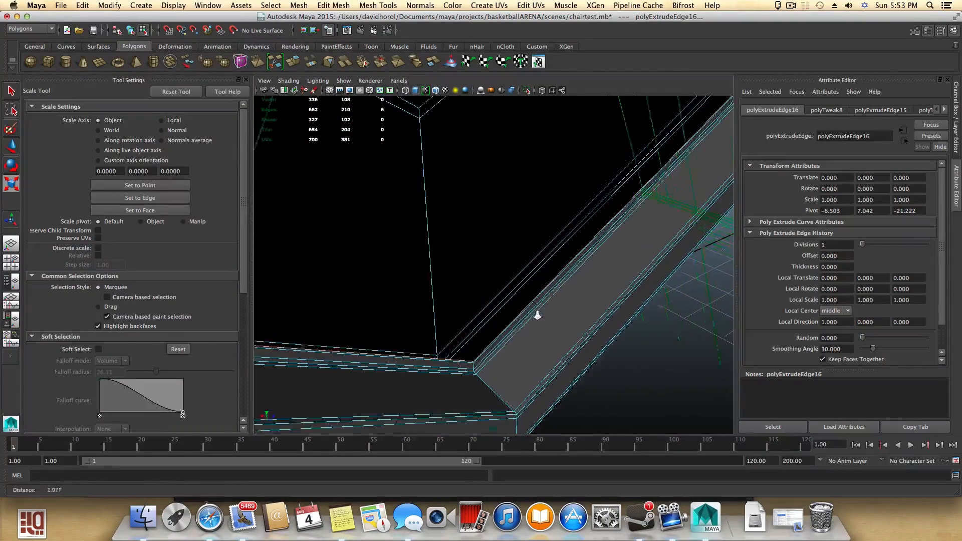
pyautogui.keyDown('alt'); pyautogui.moveTo(536, 313); pyautogui.dragTo(561, 324, button='right'); pyautogui.keyUp('alt')
pyautogui.keyDown('alt'); pyautogui.moveTo(561, 324); pyautogui.dragTo(549, 301, button='middle'); pyautogui.keyUp('alt')
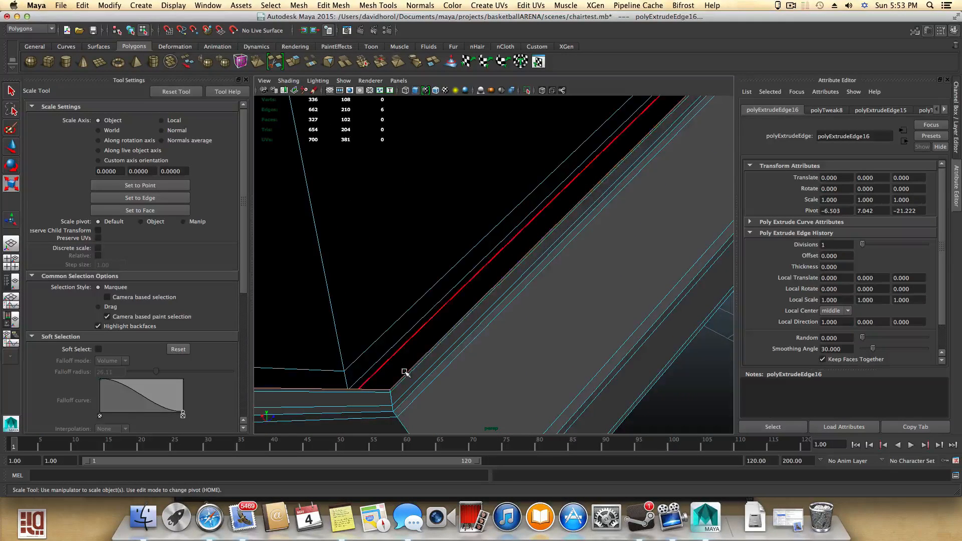
pyautogui.click(407, 373)
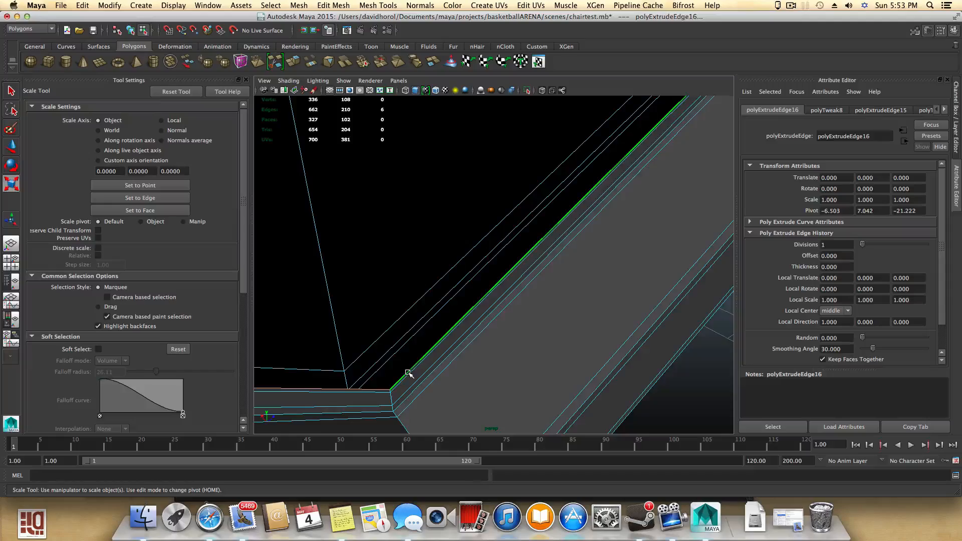
pyautogui.keyDown('alt'); pyautogui.moveTo(420, 362); pyautogui.dragTo(363, 346, button='right'); pyautogui.keyUp('alt')
pyautogui.keyDown('alt'); pyautogui.moveTo(362, 347); pyautogui.dragTo(376, 424); pyautogui.keyUp('alt')
pyautogui.keyDown('alt'); pyautogui.moveTo(376, 424); pyautogui.dragTo(364, 376, button='right'); pyautogui.keyUp('alt')
pyautogui.keyDown('alt'); pyautogui.moveTo(427, 287); pyautogui.dragTo(432, 320); pyautogui.keyUp('alt')
pyautogui.keyDown('alt'); pyautogui.moveTo(432, 319); pyautogui.dragTo(391, 293, button='right'); pyautogui.keyUp('alt')
pyautogui.click(294, 62)
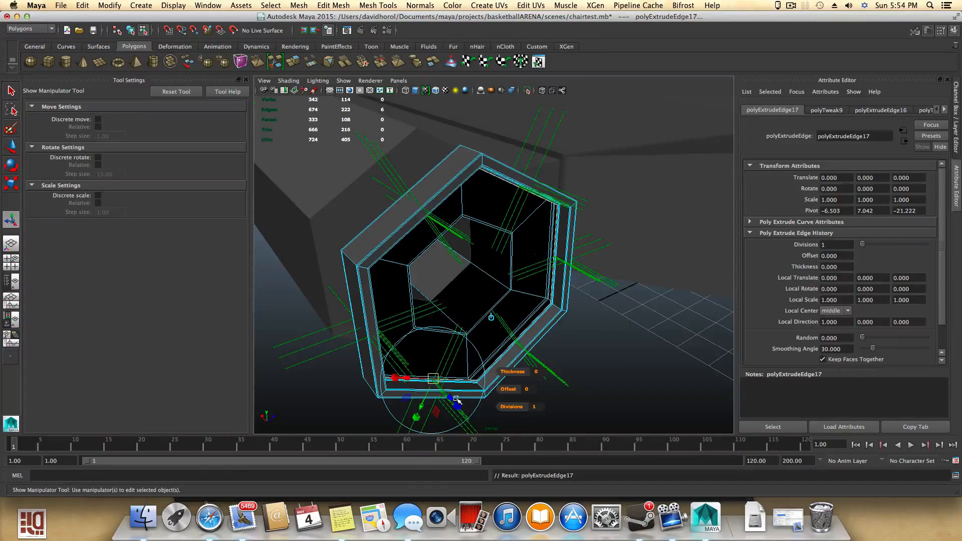
pyautogui.keyDown('alt'); pyautogui.moveTo(456, 400); pyautogui.dragTo(481, 367); pyautogui.keyUp('alt')
pyautogui.keyDown('alt'); pyautogui.moveTo(481, 367); pyautogui.dragTo(521, 389, button='right'); pyautogui.keyUp('alt')
pyautogui.keyDown('alt'); pyautogui.moveTo(522, 389); pyautogui.dragTo(548, 343); pyautogui.keyUp('alt')
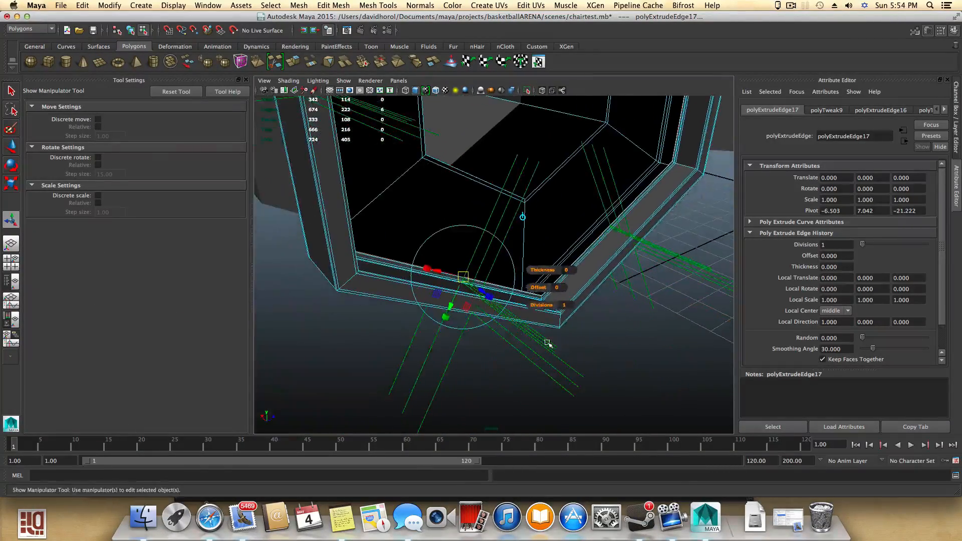
# - Refine the position of the newly extruded side edge with the move manipulator
pyautogui.moveTo(480, 291); pyautogui.dragTo(533, 311)
pyautogui.keyDown('alt'); pyautogui.moveTo(533, 311); pyautogui.dragTo(413, 317, button='middle'); pyautogui.keyUp('alt')
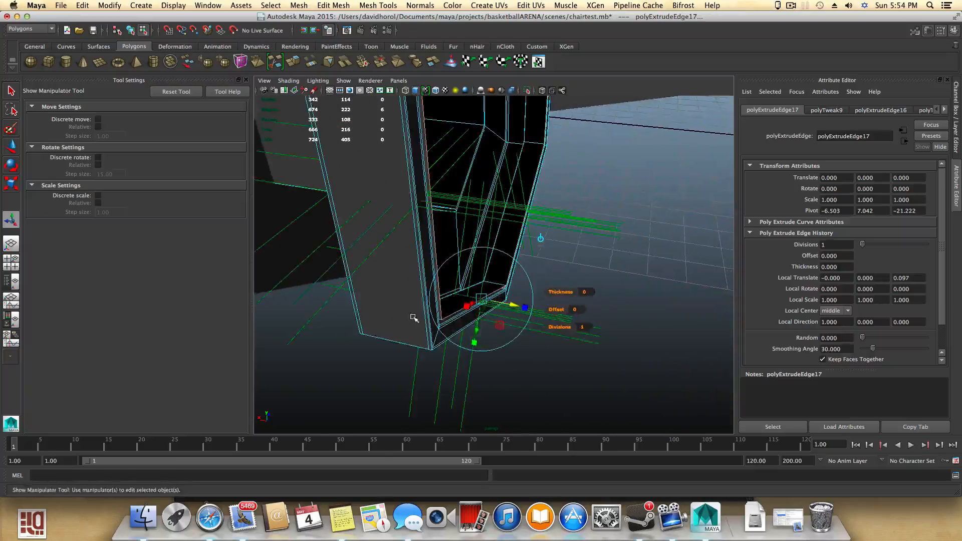
pyautogui.keyDown('alt'); pyautogui.moveTo(413, 318); pyautogui.dragTo(425, 322); pyautogui.keyUp('alt')
pyautogui.keyDown('alt'); pyautogui.moveTo(426, 322); pyautogui.dragTo(531, 324, button='right'); pyautogui.keyUp('alt')
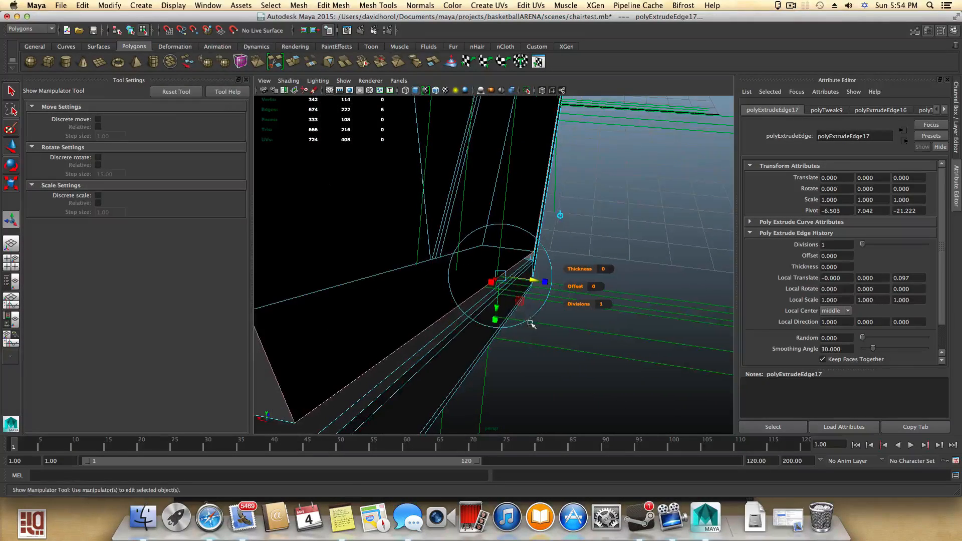
pyautogui.moveTo(531, 279); pyautogui.dragTo(535, 284)
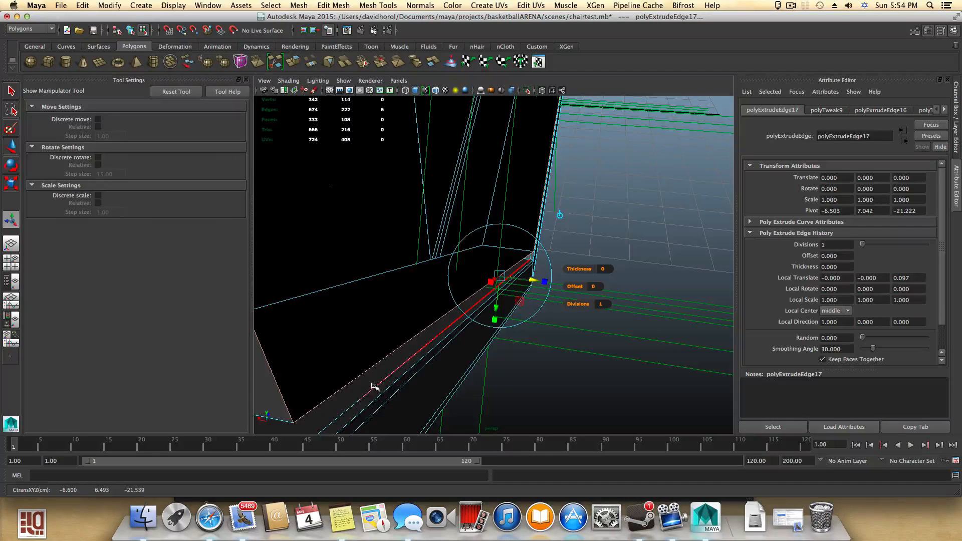
pyautogui.keyDown('alt'); pyautogui.moveTo(370, 387); pyautogui.dragTo(375, 387); pyautogui.keyUp('alt')
pyautogui.keyDown('alt'); pyautogui.moveTo(452, 338); pyautogui.dragTo(451, 337); pyautogui.keyUp('alt')
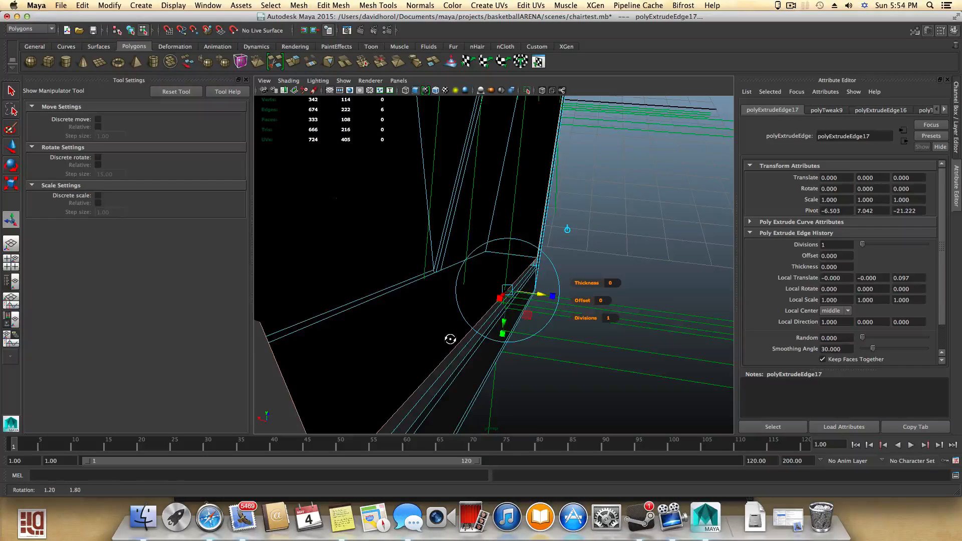
pyautogui.moveTo(539, 293); pyautogui.dragTo(525, 293)
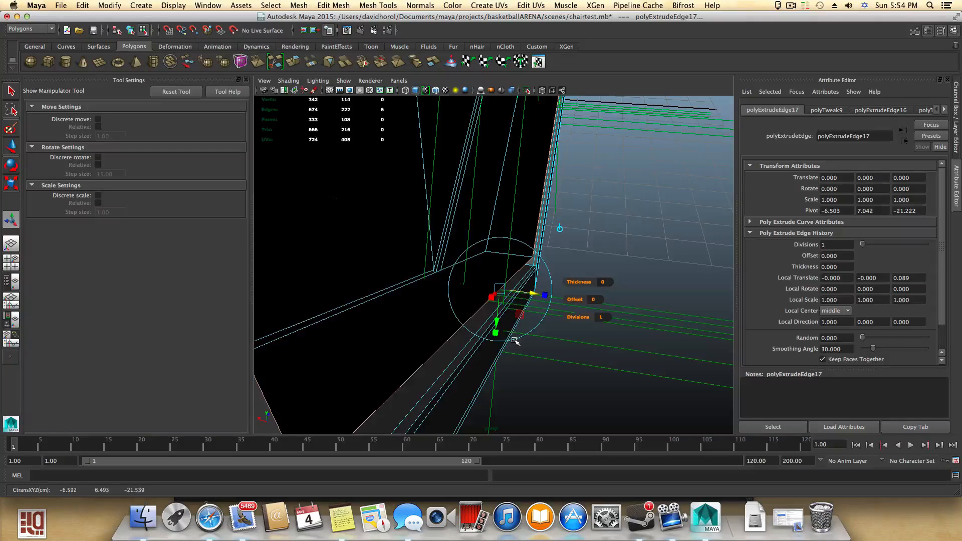
# - Extrude the side edge again and move the new edge with the Move tool
pyautogui.hotkey('ctrl', 'e')
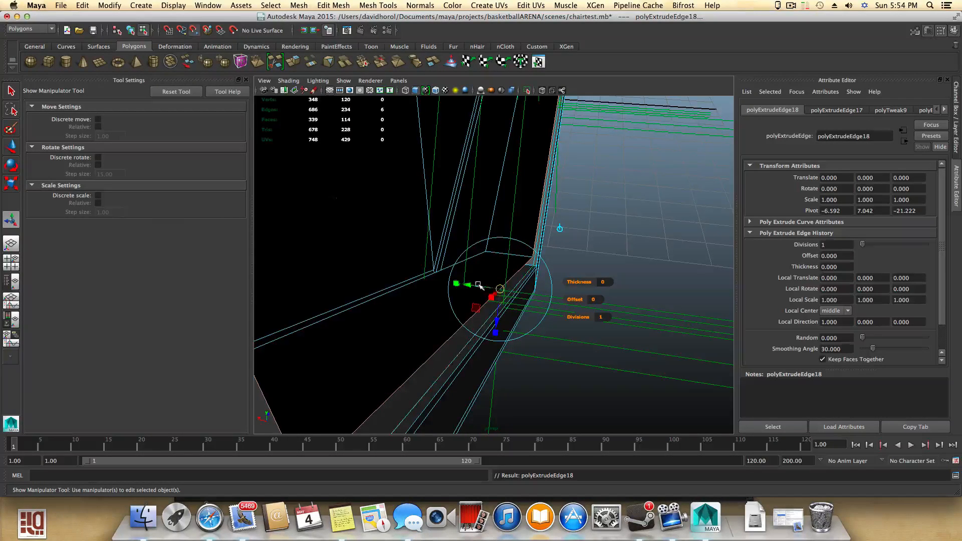
pyautogui.moveTo(470, 285); pyautogui.dragTo(551, 313)
pyautogui.press('w')
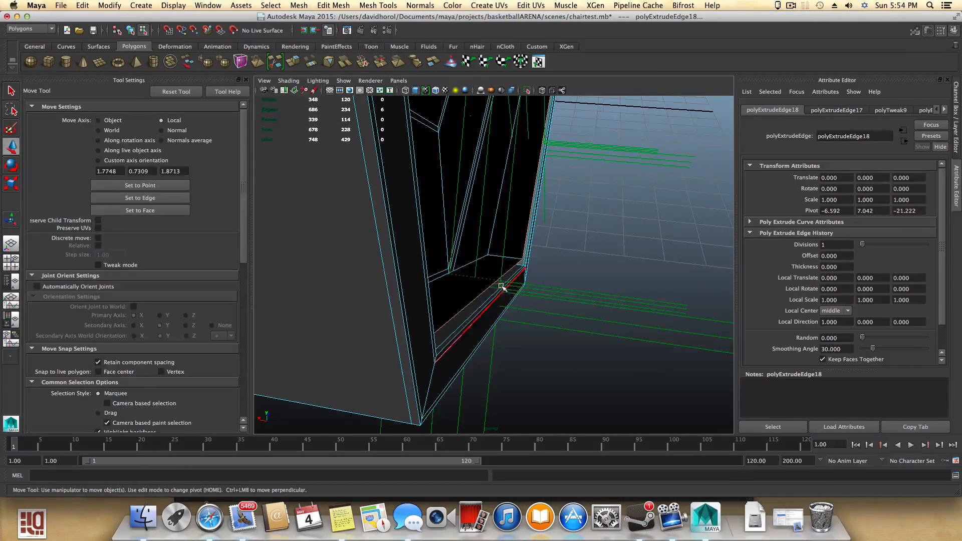
pyautogui.keyDown('alt'); pyautogui.moveTo(523, 233); pyautogui.dragTo(499, 325, button='middle'); pyautogui.keyUp('alt')
pyautogui.keyDown('alt'); pyautogui.moveTo(499, 324); pyautogui.dragTo(494, 296); pyautogui.keyUp('alt')
pyautogui.moveTo(426, 194); pyautogui.dragTo(446, 119)
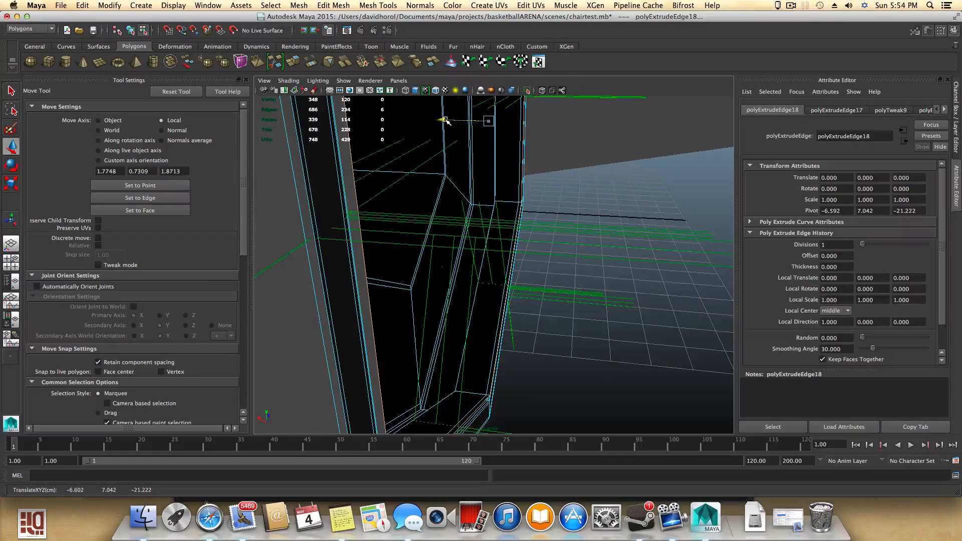
# - Select the next inner edge of the flange, extrude it, and scale the new edge
pyautogui.keyDown('alt'); pyautogui.moveTo(512, 171); pyautogui.dragTo(480, 205); pyautogui.keyUp('alt')
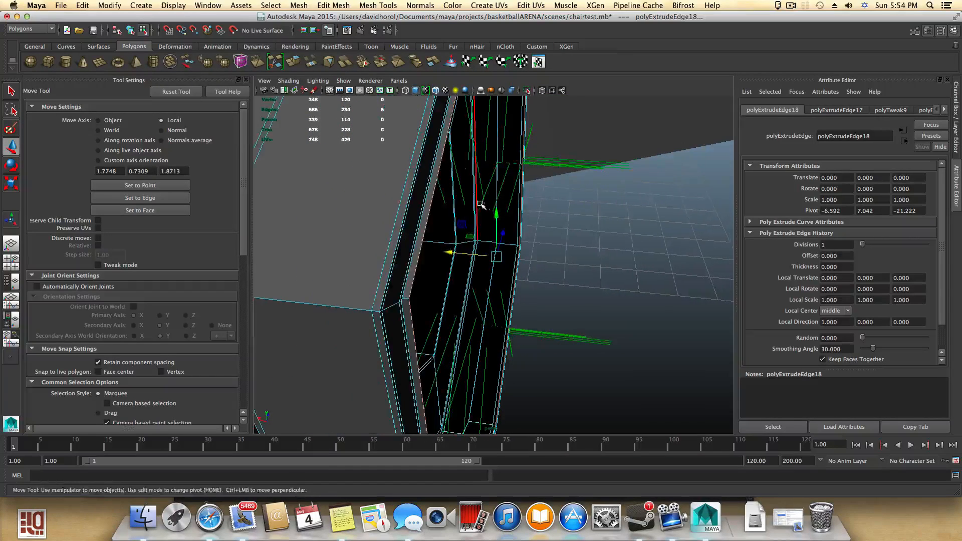
pyautogui.click(296, 62)
pyautogui.keyDown('alt'); pyautogui.moveTo(518, 269); pyautogui.dragTo(484, 237); pyautogui.keyUp('alt')
pyautogui.press('r')
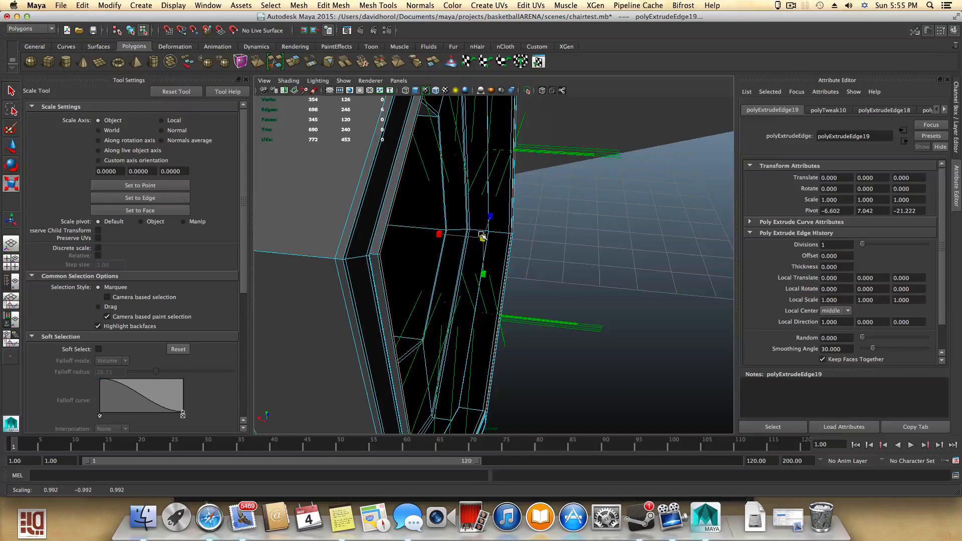
pyautogui.scroll(2, 467, 246)
pyautogui.keyDown('alt'); pyautogui.moveTo(478, 251); pyautogui.dragTo(498, 254); pyautogui.keyUp('alt')
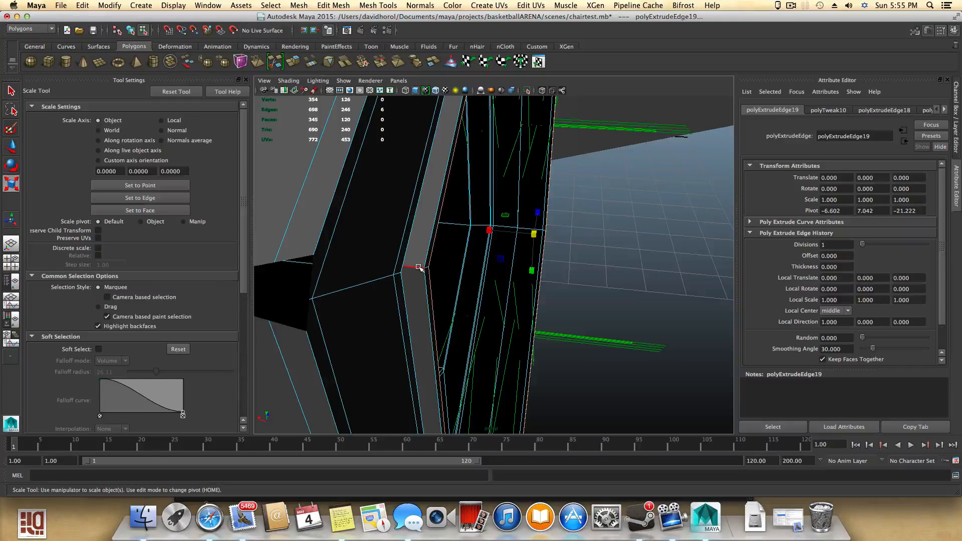
pyautogui.keyDown('alt'); pyautogui.moveTo(419, 267); pyautogui.dragTo(386, 269); pyautogui.keyUp('alt')
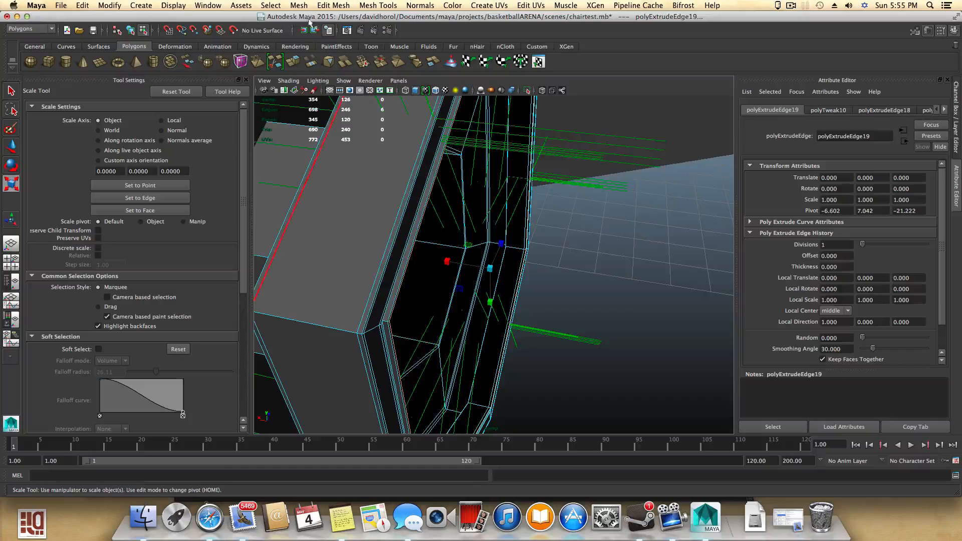
# - Fill the open hole at the end of the hexagonal flange
pyautogui.keyDown('alt'); pyautogui.moveTo(399, 215); pyautogui.dragTo(354, 220); pyautogui.keyUp('alt')
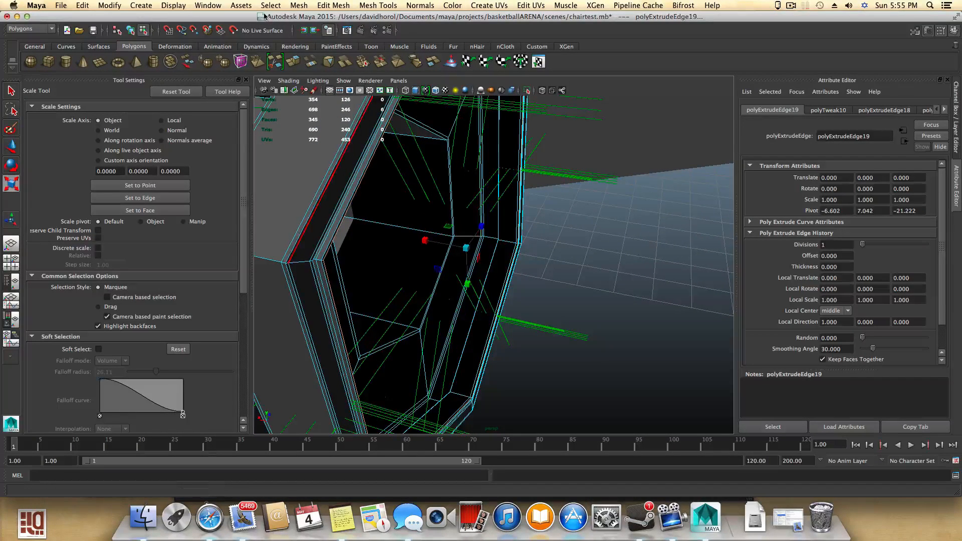
pyautogui.click(298, 6)
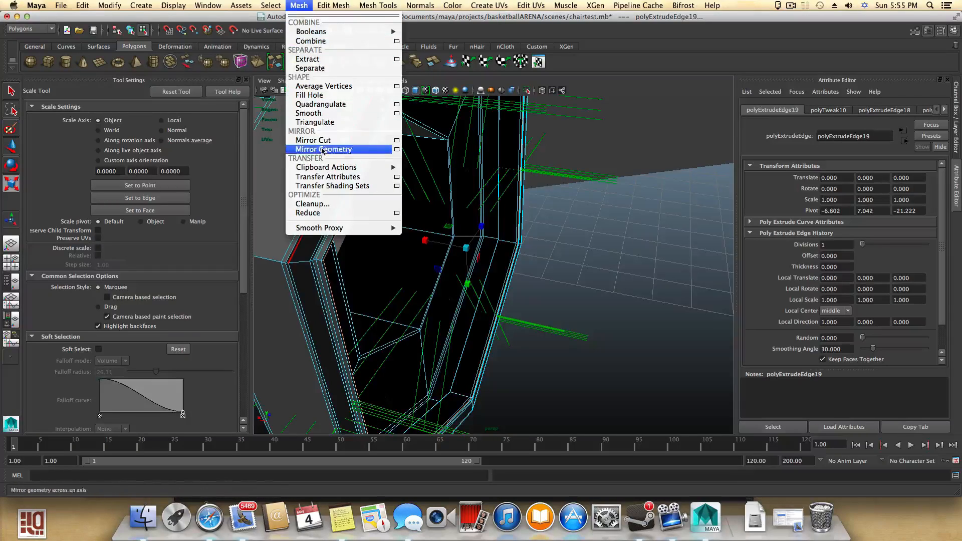
pyautogui.click(326, 94)
# - Select the flange's new end face and poke it to add a centre vertex
pyautogui.press('w')
pyautogui.keyDown('alt'); pyautogui.moveTo(446, 243); pyautogui.dragTo(431, 251); pyautogui.keyUp('alt')
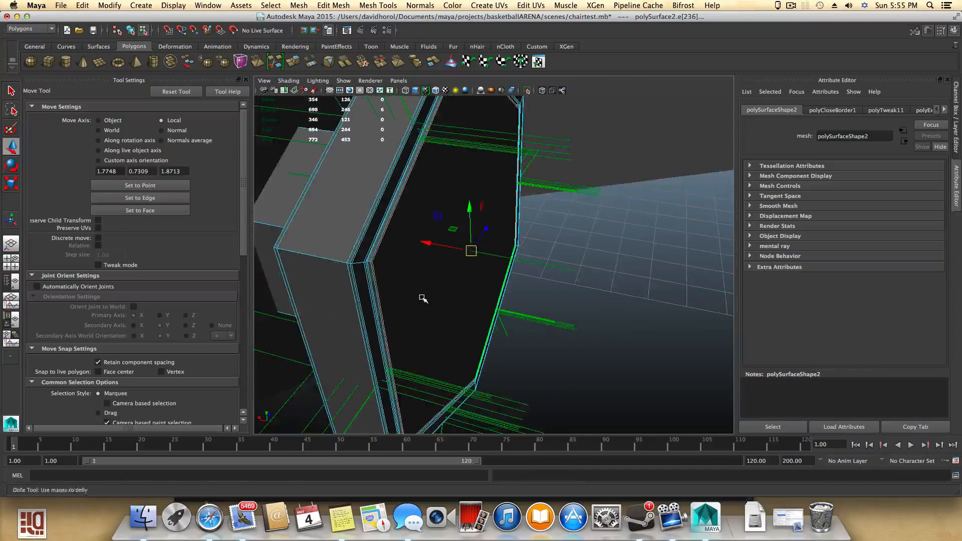
pyautogui.moveTo(425, 257); pyautogui.dragTo(426, 279, button='right')
pyautogui.click(430, 271)
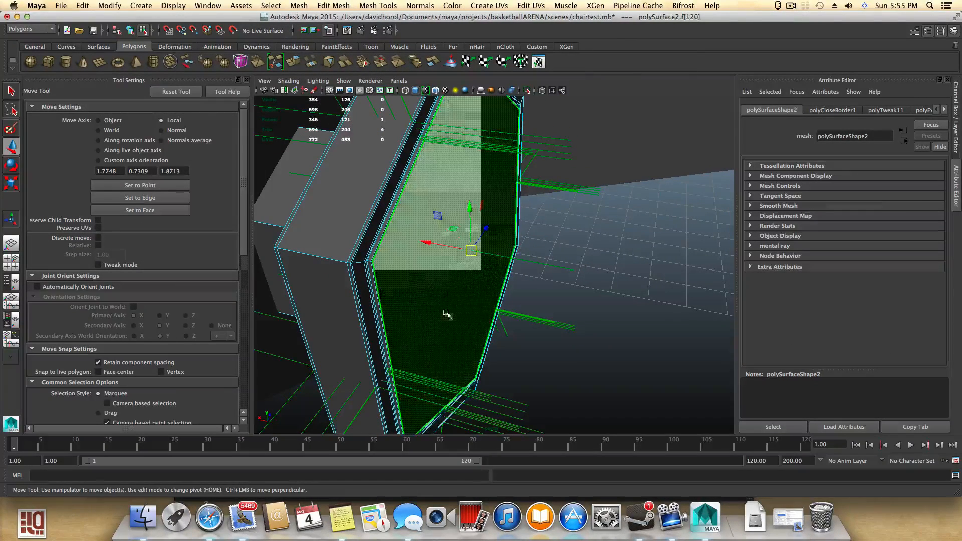
pyautogui.click(341, 7)
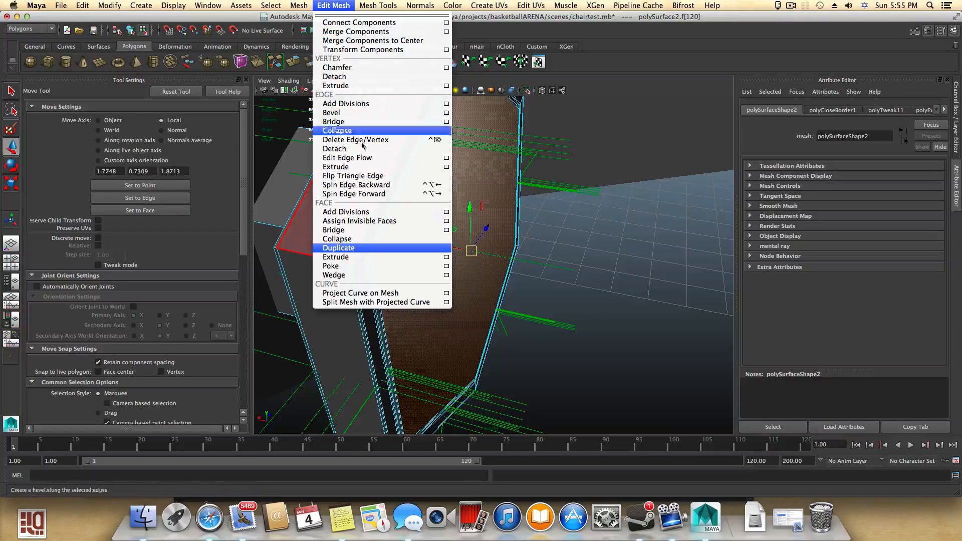
pyautogui.click(370, 262)
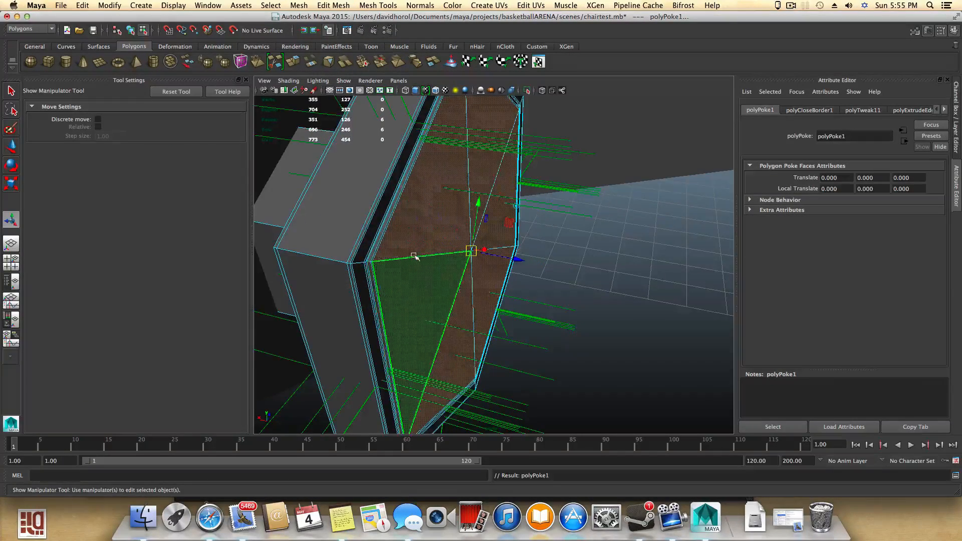
# - Inspect the poked end face of the flange from several angles
pyautogui.keyDown('alt'); pyautogui.moveTo(414, 257); pyautogui.dragTo(343, 253); pyautogui.keyUp('alt')
pyautogui.keyDown('alt'); pyautogui.moveTo(355, 230); pyautogui.dragTo(415, 303, button='middle'); pyautogui.keyUp('alt')
pyautogui.keyDown('alt'); pyautogui.moveTo(414, 304); pyautogui.dragTo(418, 264); pyautogui.keyUp('alt')
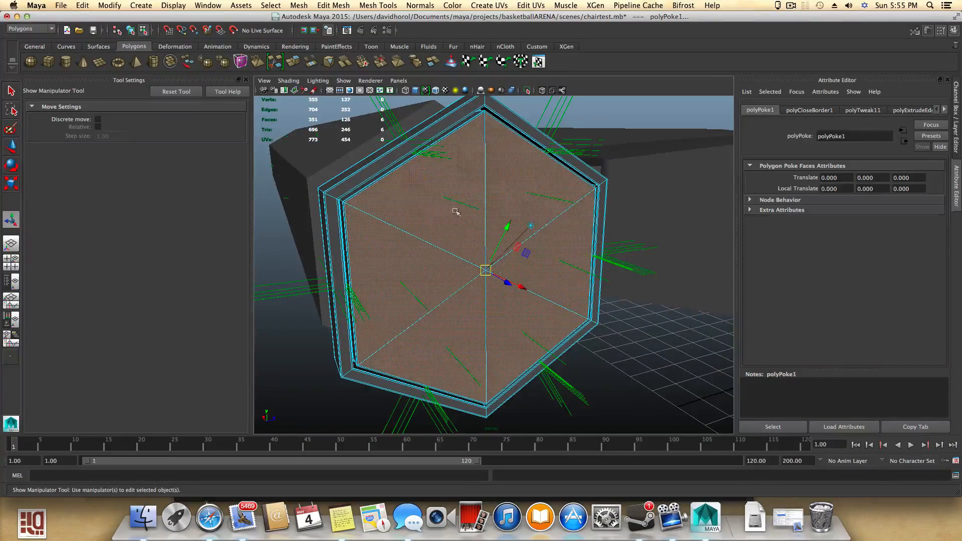
pyautogui.keyDown('alt'); pyautogui.moveTo(462, 187); pyautogui.dragTo(401, 122); pyautogui.keyUp('alt')
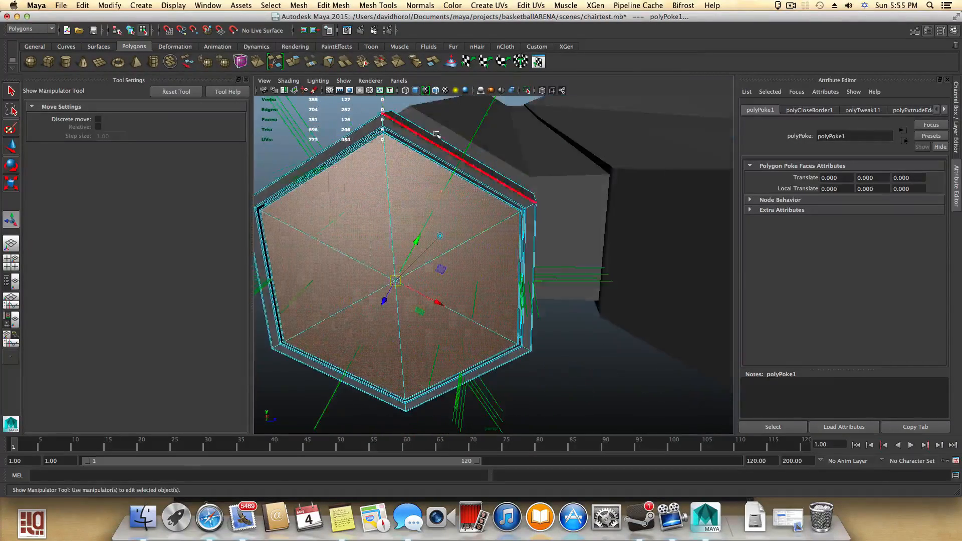
pyautogui.keyDown('alt'); pyautogui.moveTo(510, 228); pyautogui.dragTo(536, 227); pyautogui.keyUp('alt')
pyautogui.scroll(5, 485, 243)
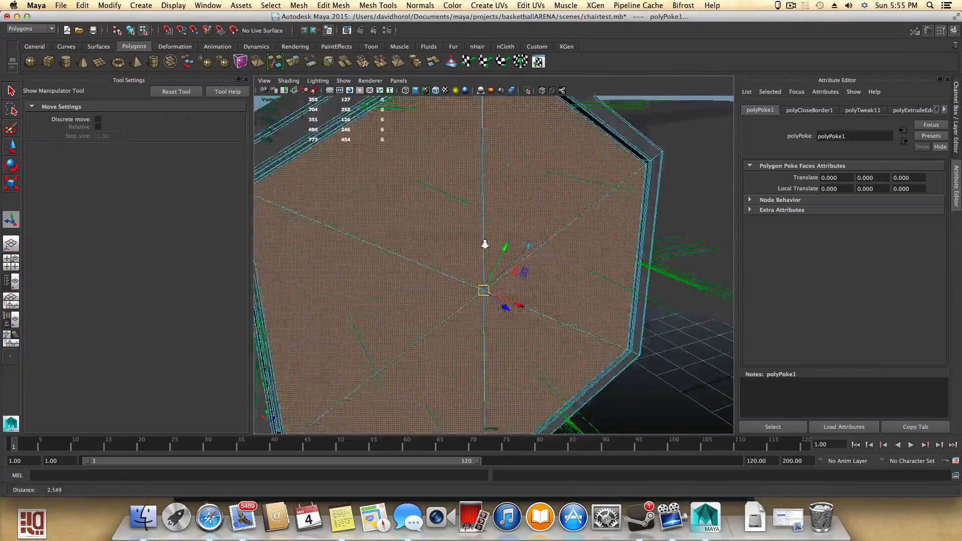
pyautogui.keyDown('alt'); pyautogui.moveTo(487, 247); pyautogui.dragTo(502, 241); pyautogui.keyUp('alt')
pyautogui.keyDown('alt'); pyautogui.moveTo(535, 247); pyautogui.dragTo(479, 244, button='right'); pyautogui.keyUp('alt')
pyautogui.keyDown('alt'); pyautogui.moveTo(480, 244); pyautogui.dragTo(492, 245); pyautogui.keyUp('alt')
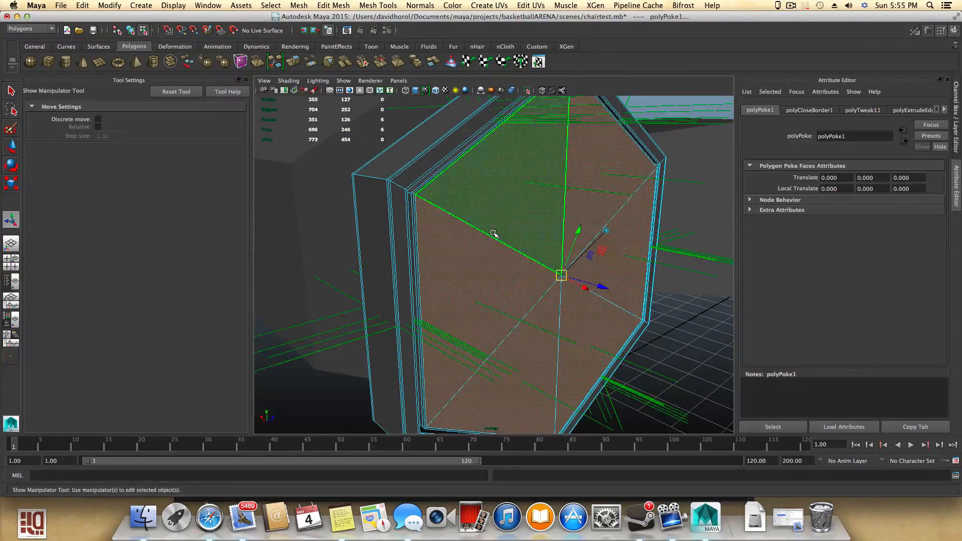
# - Switch to object selection and show the flange with smooth mesh preview
pyautogui.click(493, 233)
pyautogui.press('F8')
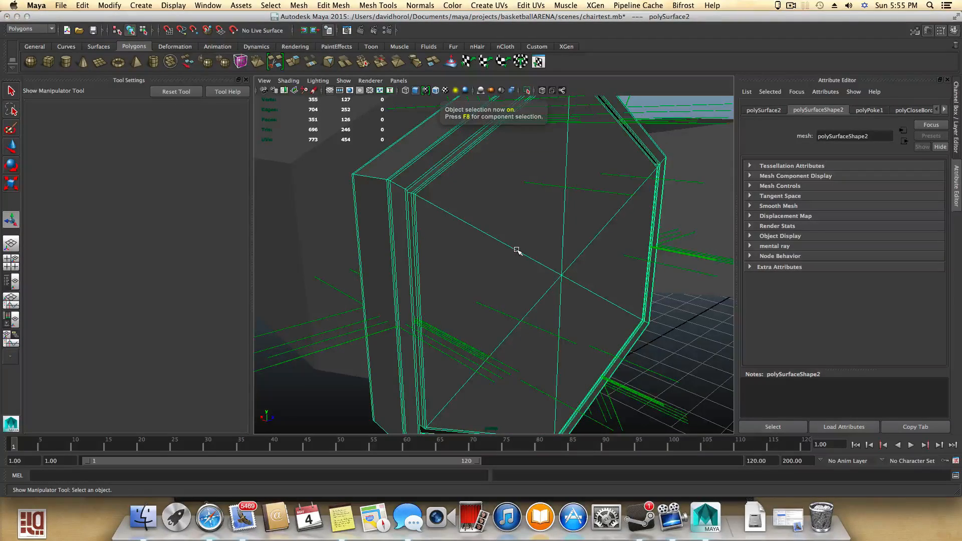
pyautogui.press('3')
pyautogui.keyDown('alt'); pyautogui.moveTo(518, 253); pyautogui.dragTo(592, 288); pyautogui.keyUp('alt')
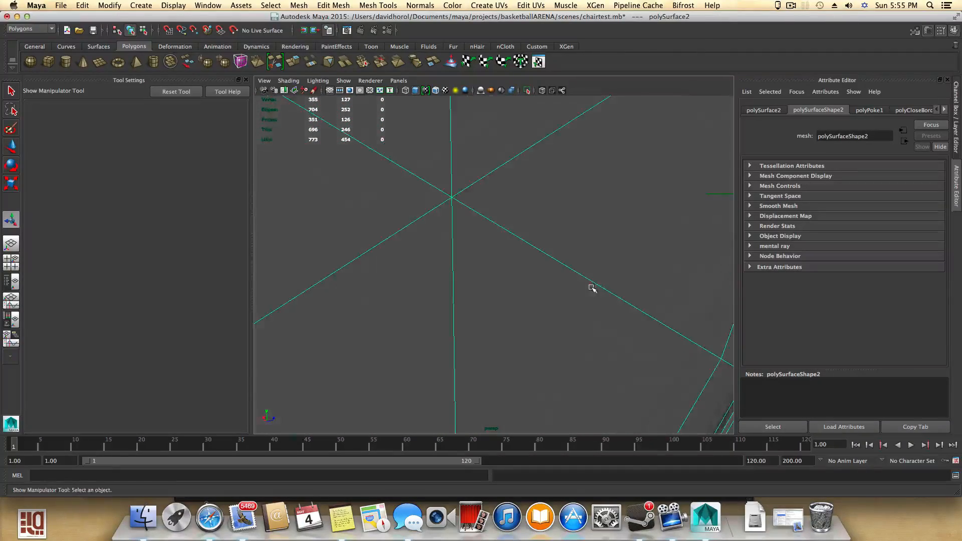
pyautogui.keyDown('alt'); pyautogui.moveTo(606, 286); pyautogui.dragTo(496, 266, button='right'); pyautogui.keyUp('alt')
pyautogui.keyDown('alt'); pyautogui.moveTo(496, 266); pyautogui.dragTo(504, 258); pyautogui.keyUp('alt')
pyautogui.moveTo(500, 232); pyautogui.dragTo(464, 231, button='right')
pyautogui.click(519, 250)
pyautogui.keyDown('alt'); pyautogui.moveTo(498, 268); pyautogui.dragTo(556, 303); pyautogui.keyUp('alt')
pyautogui.press('w')
pyautogui.press('F8')
pyautogui.keyDown('alt'); pyautogui.moveTo(496, 287); pyautogui.dragTo(442, 280, button='right'); pyautogui.keyUp('alt')
pyautogui.keyDown('alt'); pyautogui.moveTo(443, 279); pyautogui.dragTo(464, 277); pyautogui.keyUp('alt')
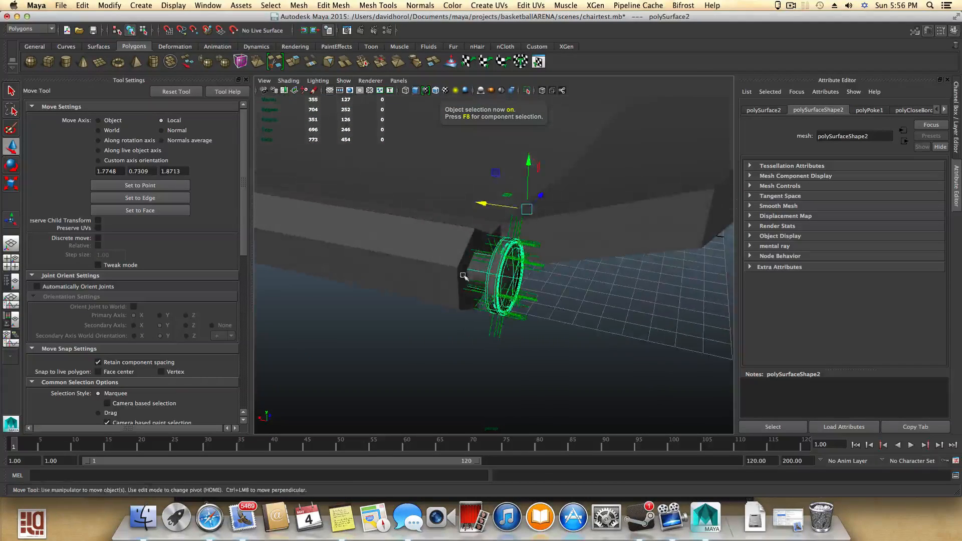
pyautogui.keyDown('alt'); pyautogui.moveTo(534, 285); pyautogui.dragTo(508, 297, button='right'); pyautogui.keyUp('alt')
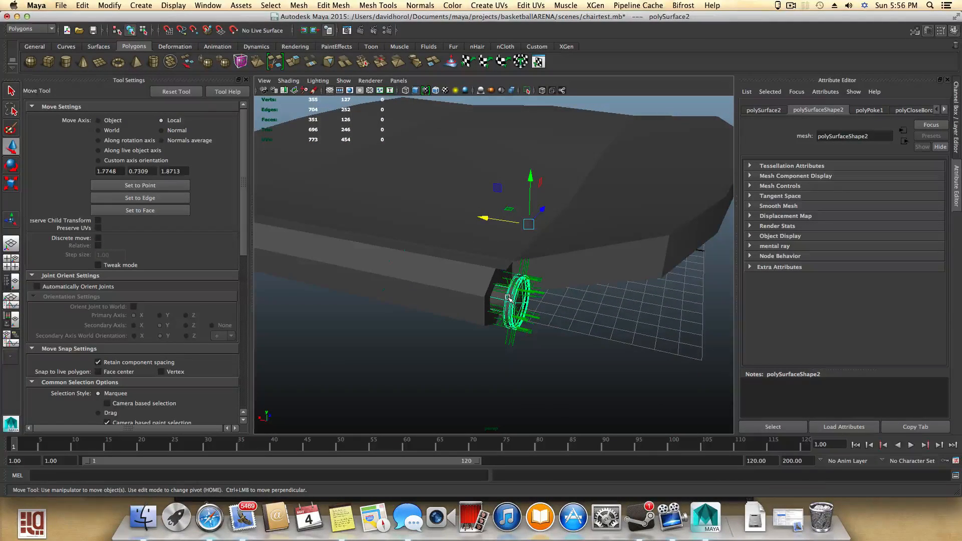
pyautogui.keyDown('alt'); pyautogui.moveTo(508, 298); pyautogui.dragTo(527, 297); pyautogui.keyUp('alt')
# - Select the seat and create a new display layer containing it
pyautogui.click(570, 219)
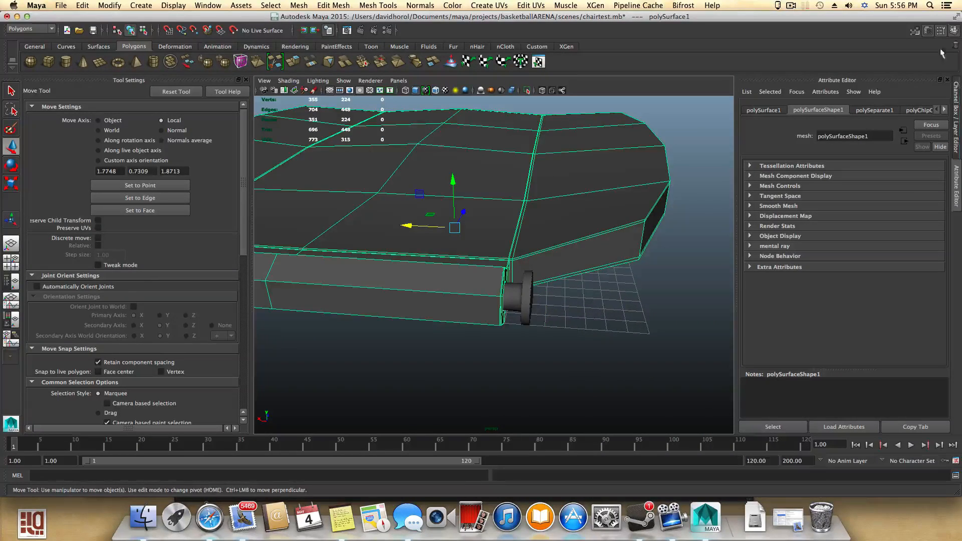
pyautogui.click(955, 32)
pyautogui.click(955, 31)
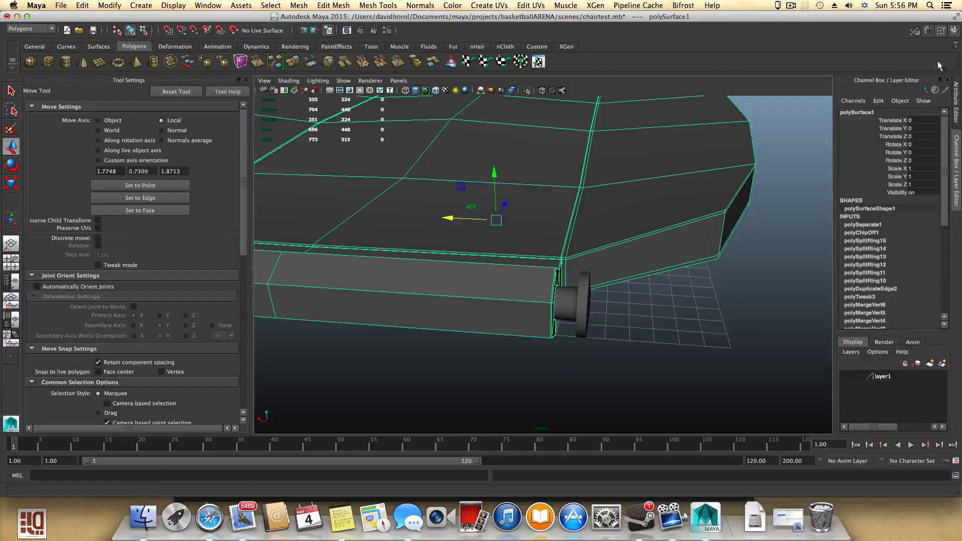
pyautogui.click(943, 365)
# - Open the new layer's settings and rename it to sit
pyautogui.click(882, 376)
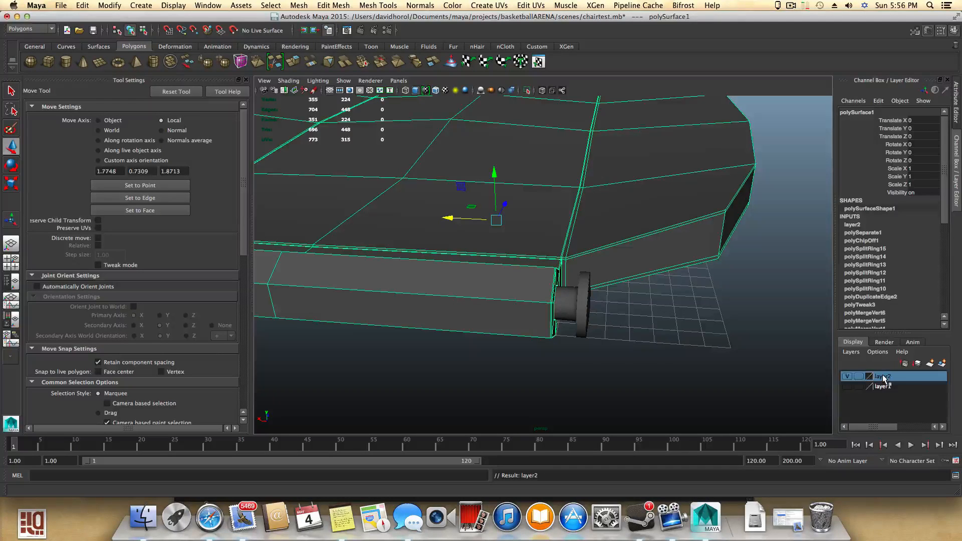
pyautogui.doubleClick(883, 377)
pyautogui.doubleClick(418, 191)
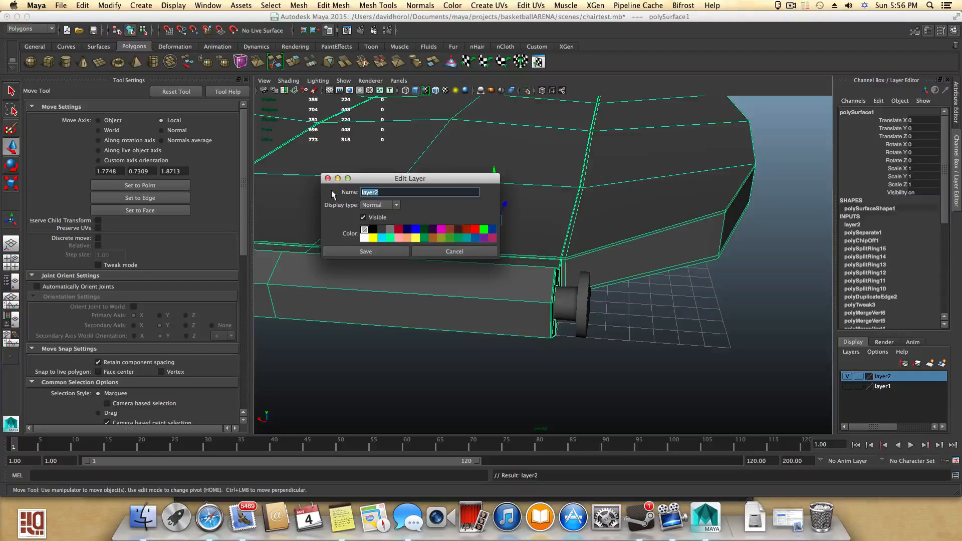
pyautogui.write('sit')
pyautogui.press('Return')
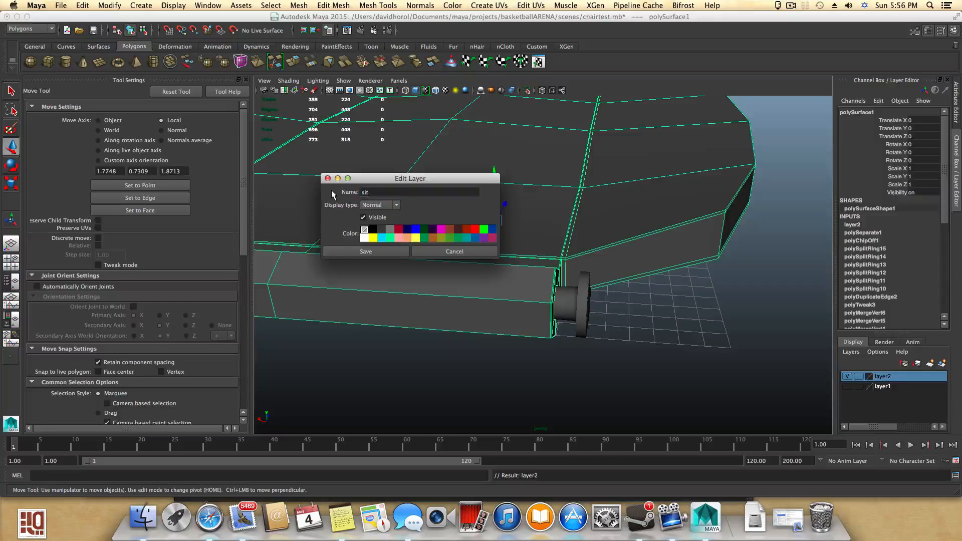
pyautogui.doubleClick(364, 193)
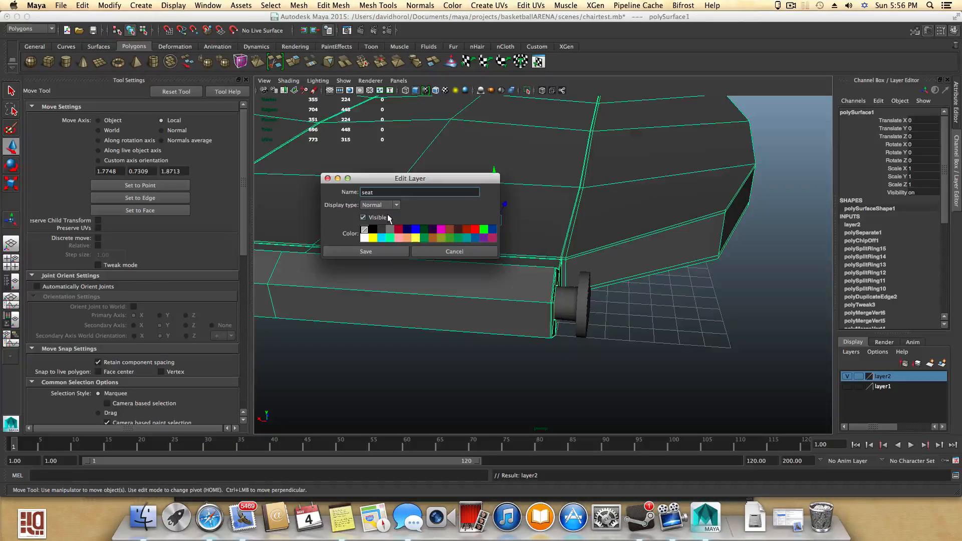
# - Save the layer named seat and hide the seat layer to isolate the support pipe
pyautogui.click(383, 251)
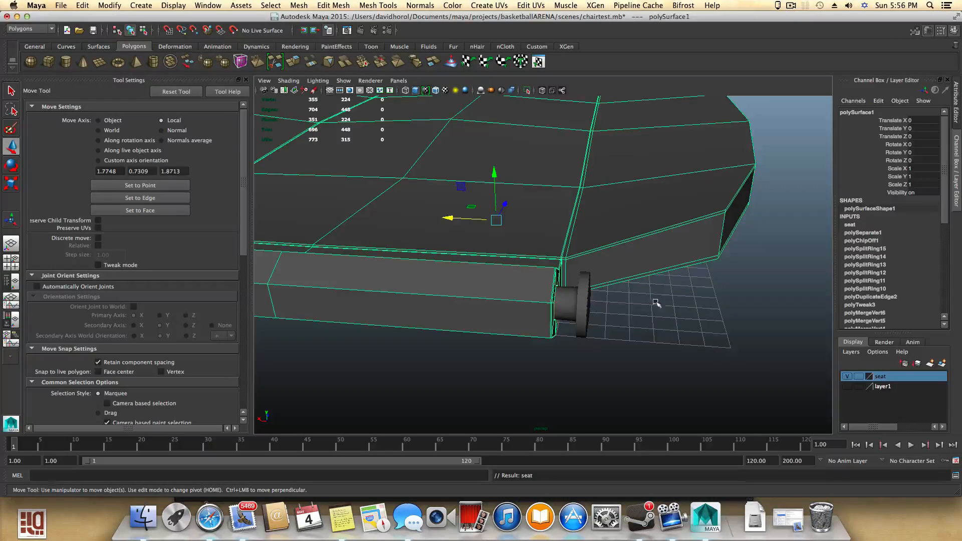
pyautogui.keyDown('alt'); pyautogui.moveTo(667, 296); pyautogui.dragTo(581, 296); pyautogui.keyUp('alt')
pyautogui.keyDown('alt'); pyautogui.moveTo(657, 320); pyautogui.dragTo(686, 321, button='right'); pyautogui.keyUp('alt')
pyautogui.moveTo(571, 318)
pyautogui.keyDown('alt'); pyautogui.mouseDown()
pyautogui.moveTo(599, 320)
pyautogui.moveTo(571, 326)
pyautogui.moveTo(583, 327)
pyautogui.mouseUp(); pyautogui.keyUp('alt')
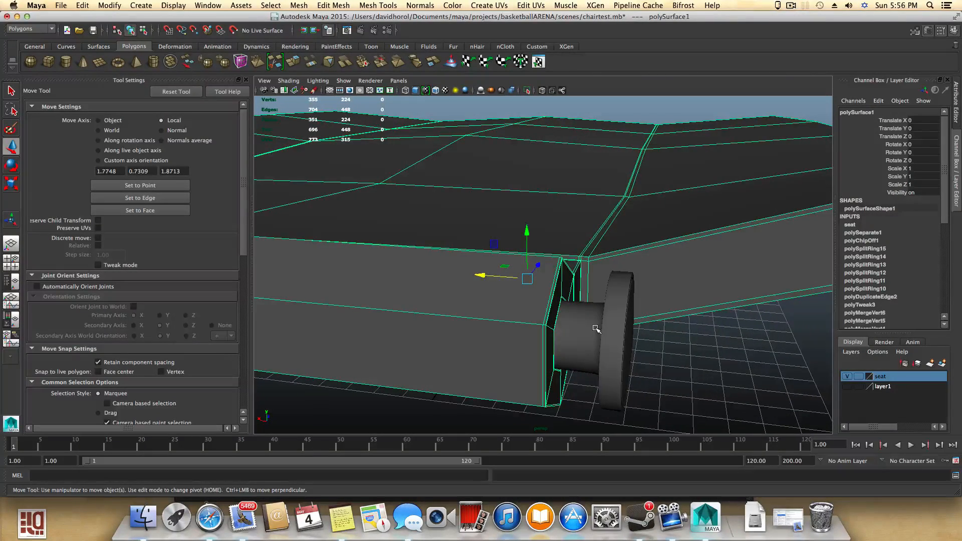
pyautogui.click(848, 377)
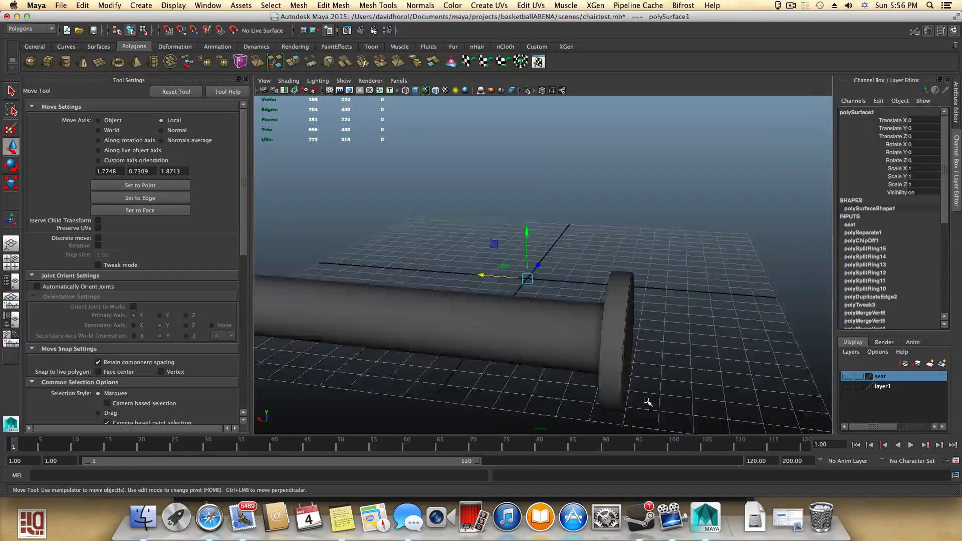
# - Select the left half of the support pipe's faces, delete them, and return to object selection
pyautogui.keyDown('alt'); pyautogui.moveTo(591, 374); pyautogui.dragTo(716, 404, button='right'); pyautogui.keyUp('alt')
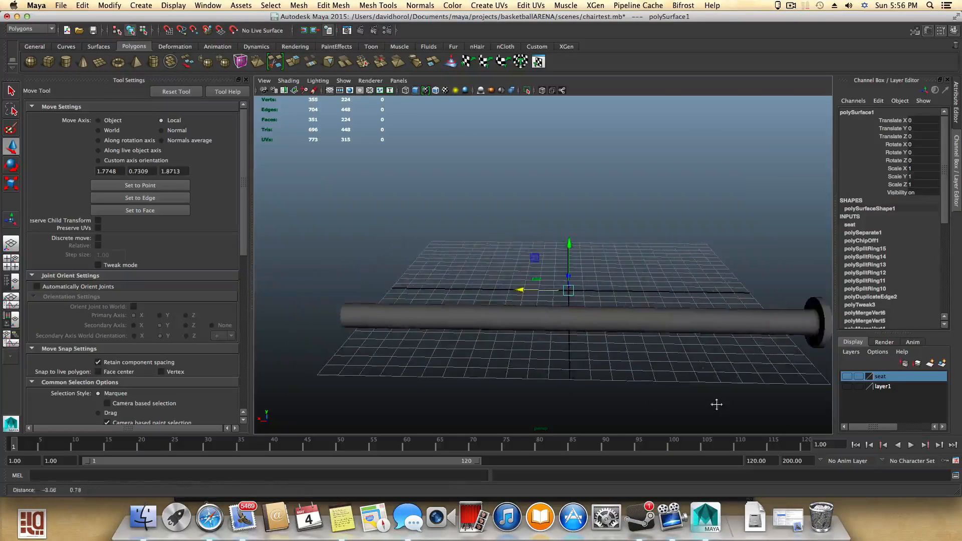
pyautogui.click(564, 326)
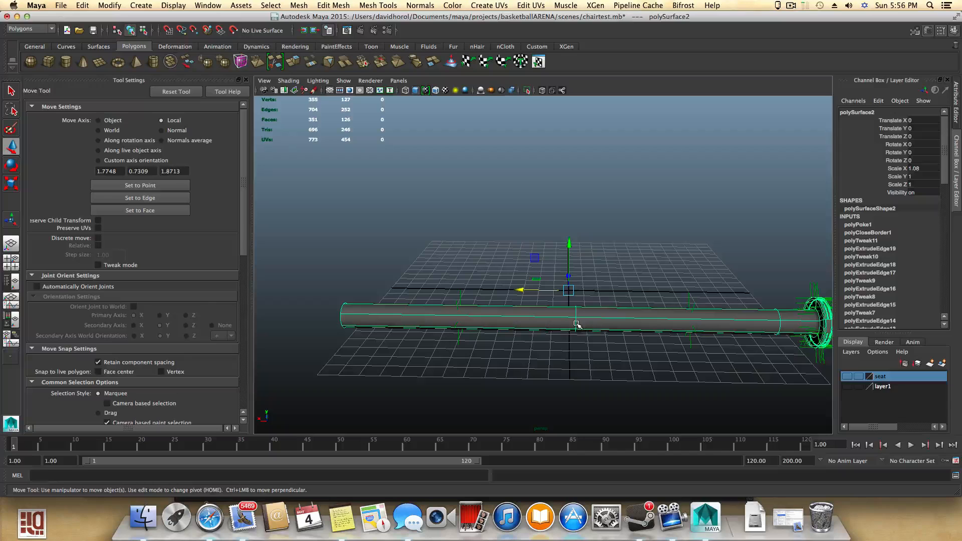
pyautogui.keyDown('alt'); pyautogui.moveTo(636, 350); pyautogui.dragTo(520, 327); pyautogui.keyUp('alt')
pyautogui.moveTo(525, 317); pyautogui.dragTo(473, 302, button='right')
pyautogui.moveTo(431, 278); pyautogui.dragTo(442, 363)
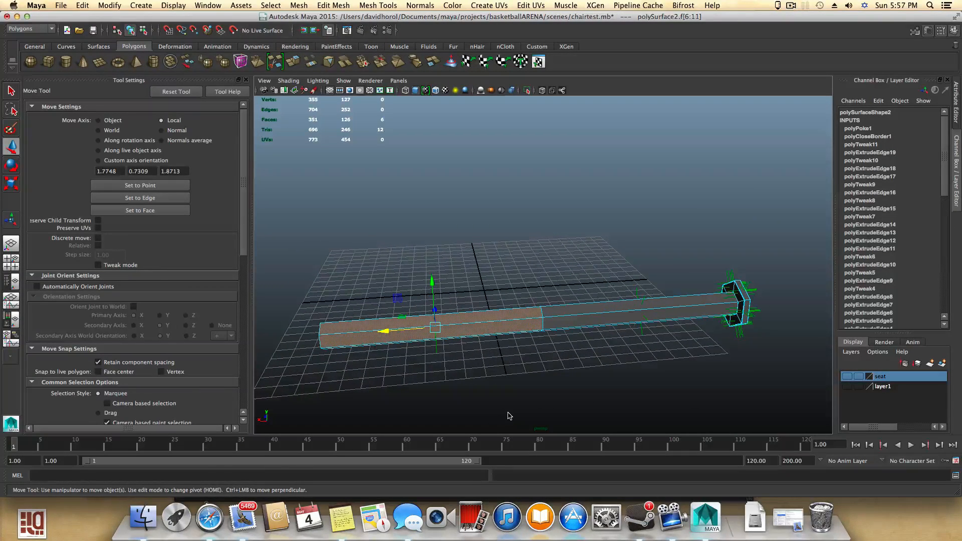
pyautogui.press('Delete')
pyautogui.press('F8')
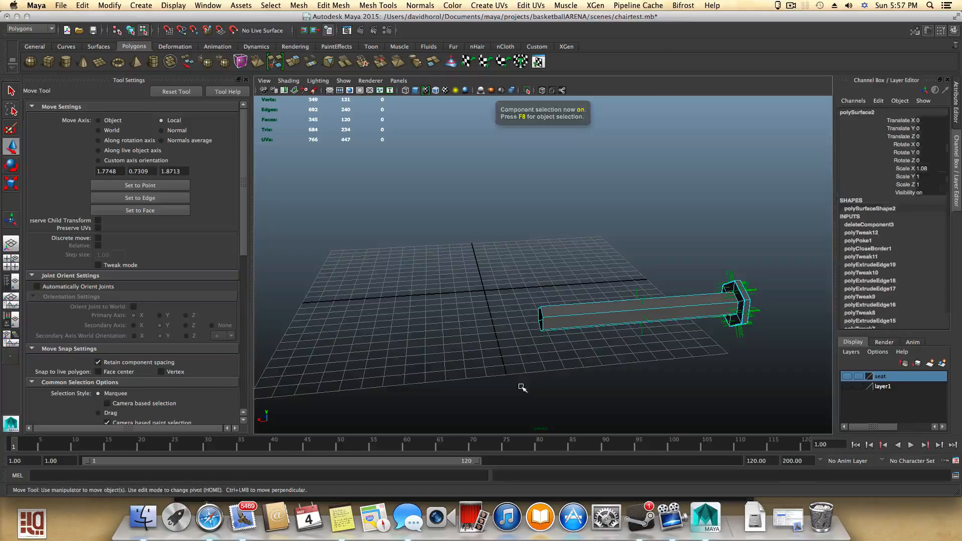
# - Open the outliner and move the pipe mesh polySurface2 out of the pPipe2 group
pyautogui.keyDown('alt'); pyautogui.moveTo(522, 389); pyautogui.dragTo(544, 304); pyautogui.keyUp('alt')
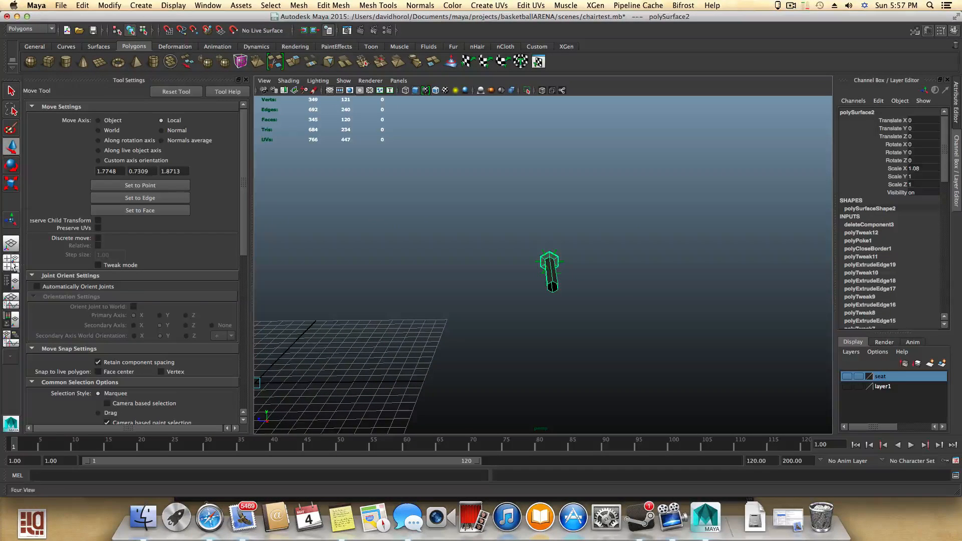
pyautogui.click(11, 282)
pyautogui.click(266, 174)
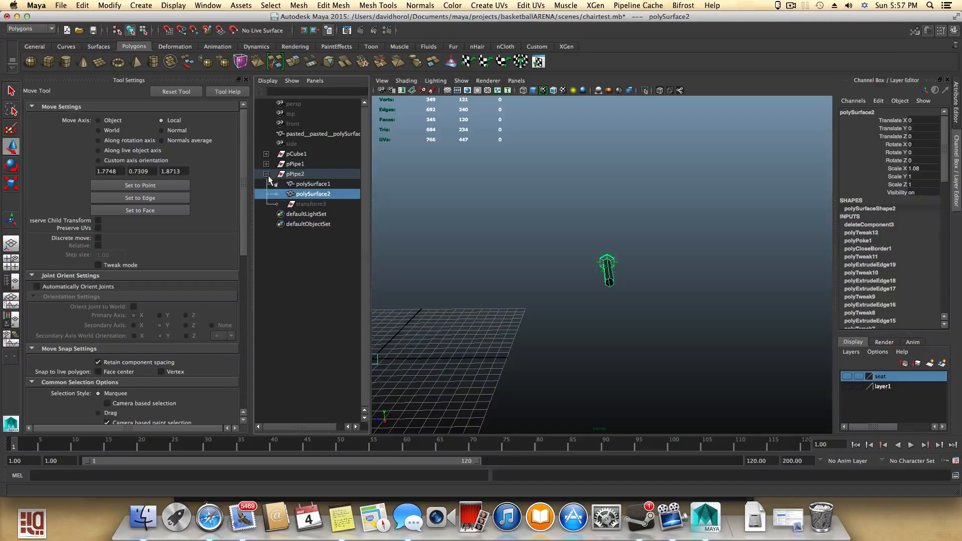
pyautogui.moveTo(292, 194)
pyautogui.mouseDown(button='middle')
pyautogui.moveTo(295, 172)
pyautogui.moveTo(304, 182)
pyautogui.mouseUp(button='middle')
pyautogui.click(610, 276)
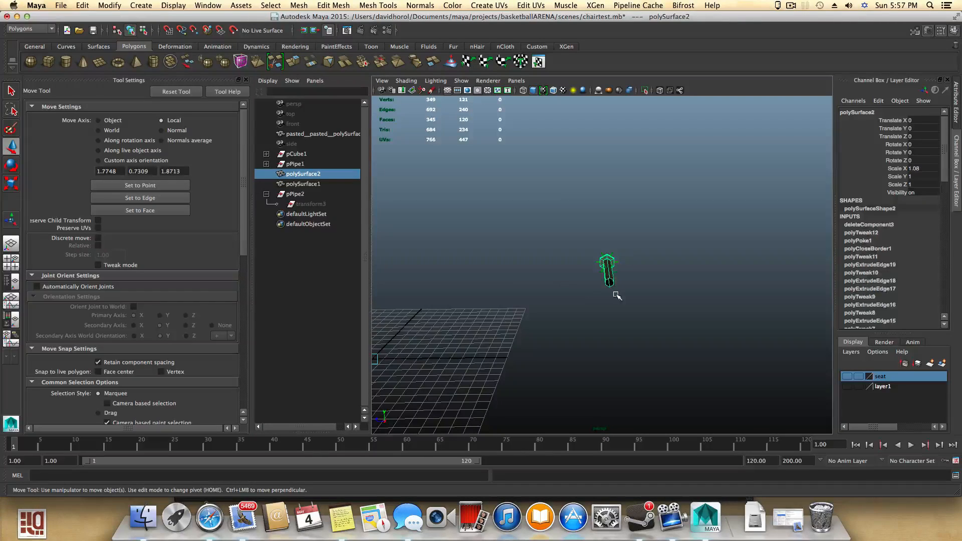
pyautogui.keyDown('alt'); pyautogui.moveTo(619, 299); pyautogui.dragTo(528, 302); pyautogui.keyUp('alt')
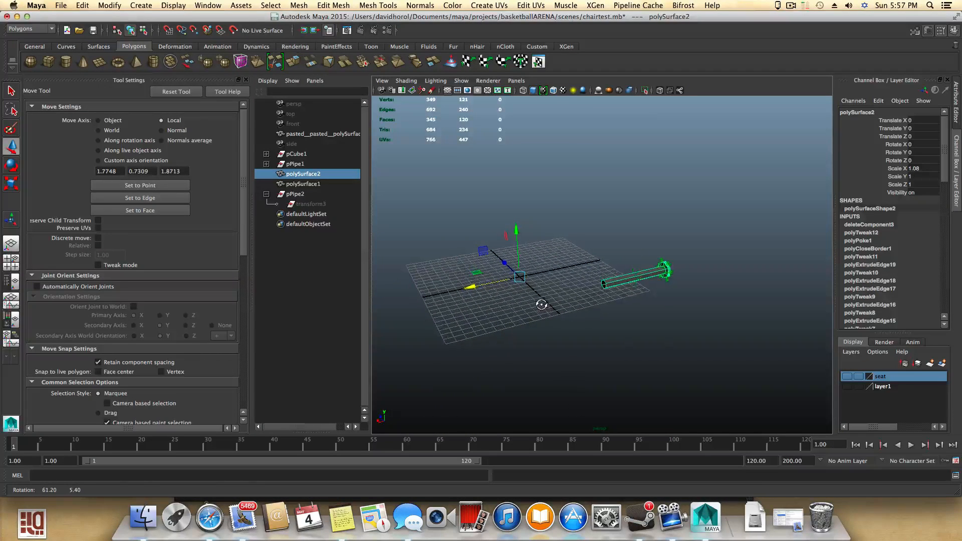
# - Select the now empty pPipe2 group in the outliner and delete it
pyautogui.click(293, 194)
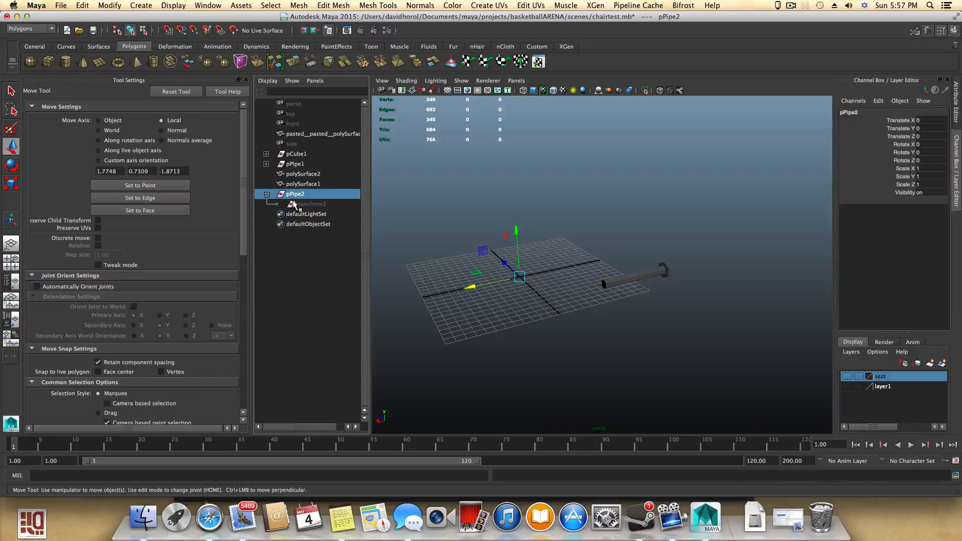
pyautogui.click(294, 204)
pyautogui.click(292, 195)
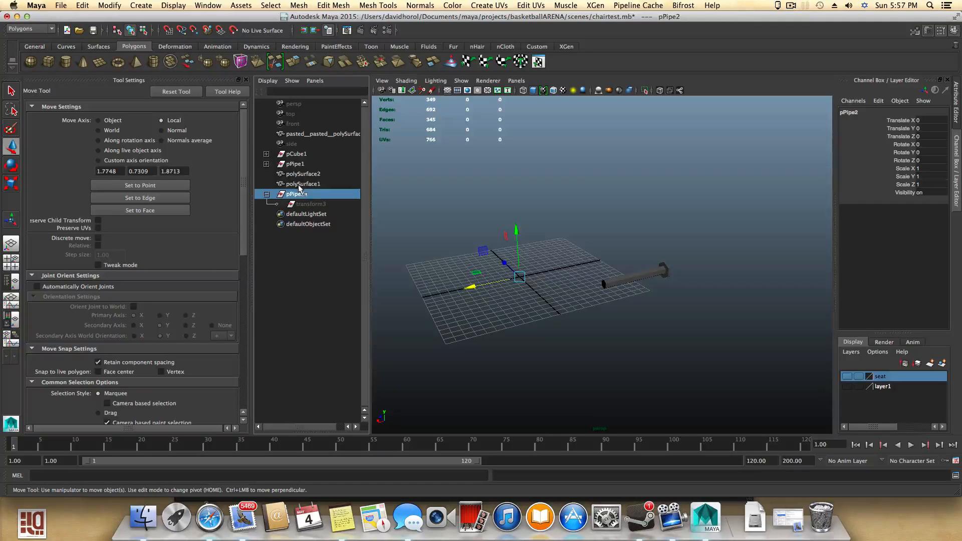
pyautogui.press('Delete')
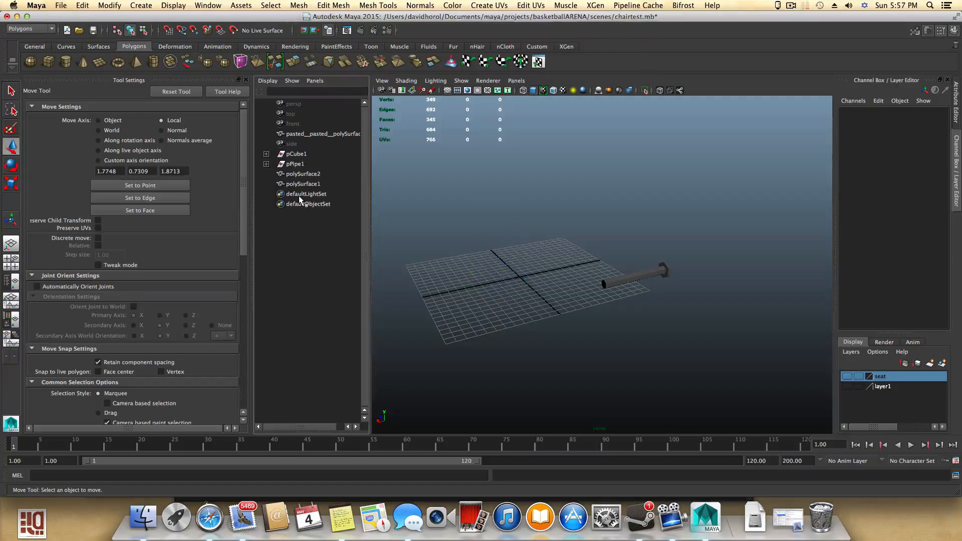
# - Select the support pipe and center its pivot
pyautogui.click(607, 284)
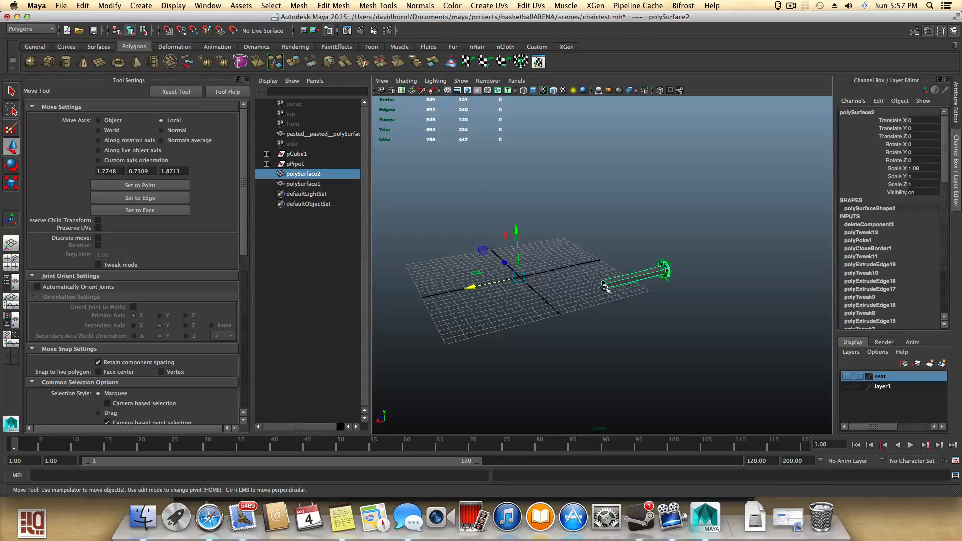
pyautogui.click(849, 386)
pyautogui.click(849, 386)
pyautogui.keyDown('alt'); pyautogui.moveTo(527, 371); pyautogui.dragTo(596, 377); pyautogui.keyUp('alt')
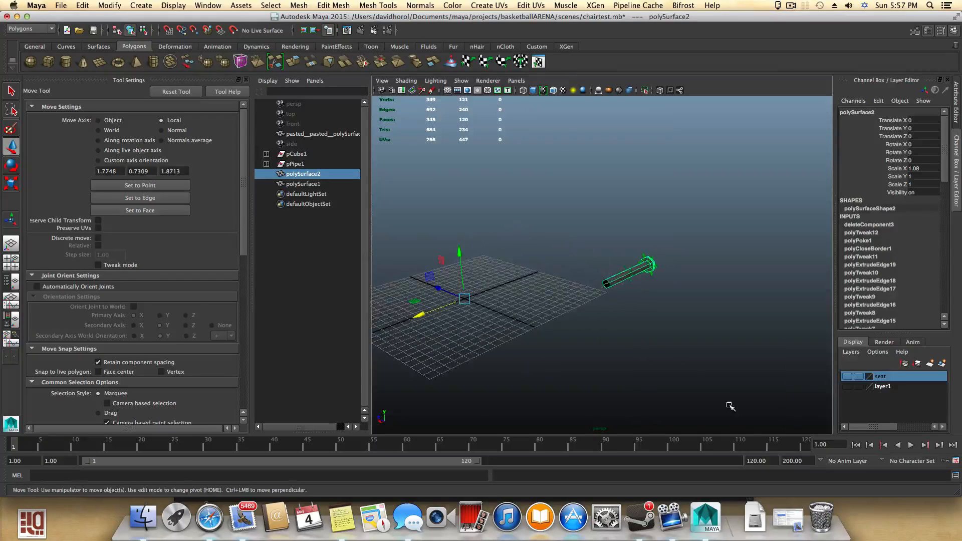
pyautogui.click(849, 386)
pyautogui.click(849, 387)
pyautogui.keyDown('alt'); pyautogui.moveTo(537, 373); pyautogui.dragTo(624, 395); pyautogui.keyUp('alt')
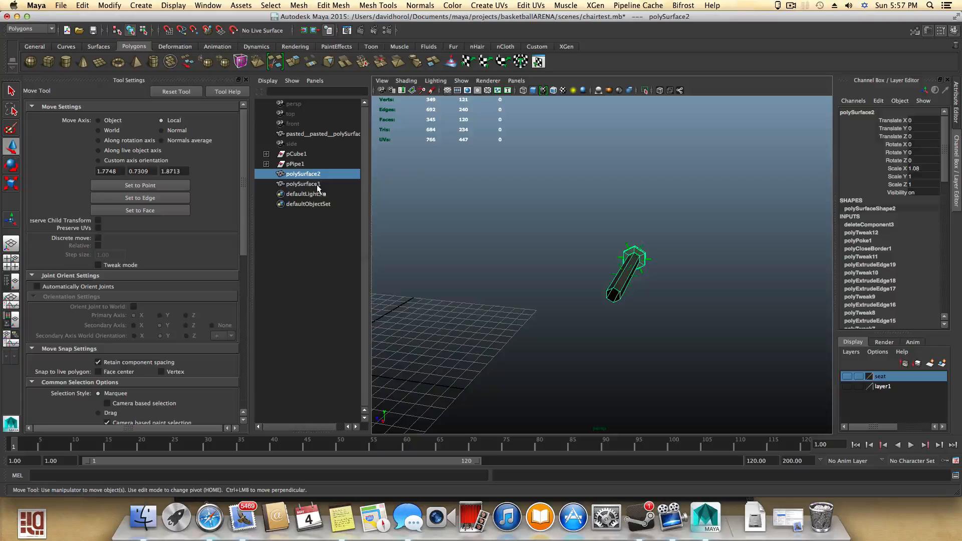
pyautogui.keyDown('alt'); pyautogui.moveTo(692, 279); pyautogui.dragTo(606, 297); pyautogui.keyUp('alt')
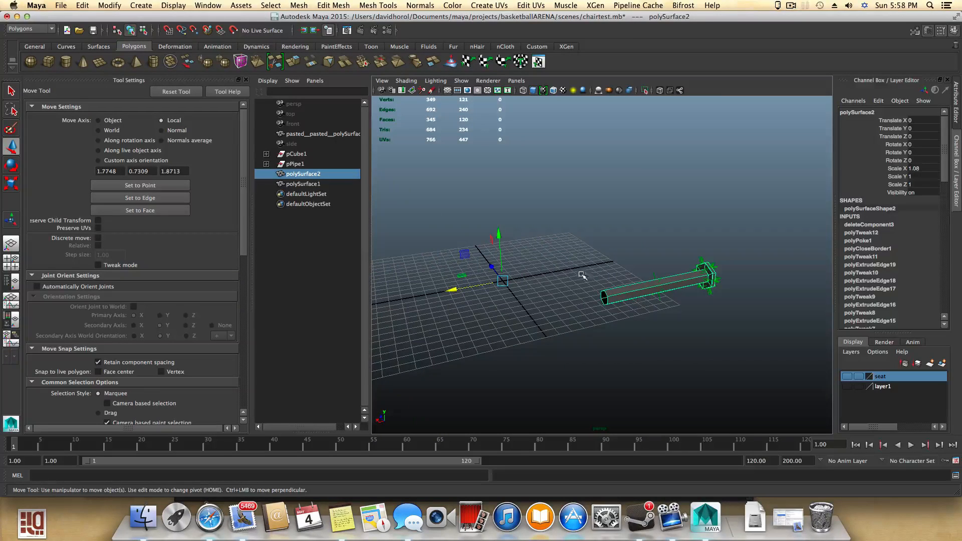
pyautogui.click(110, 5)
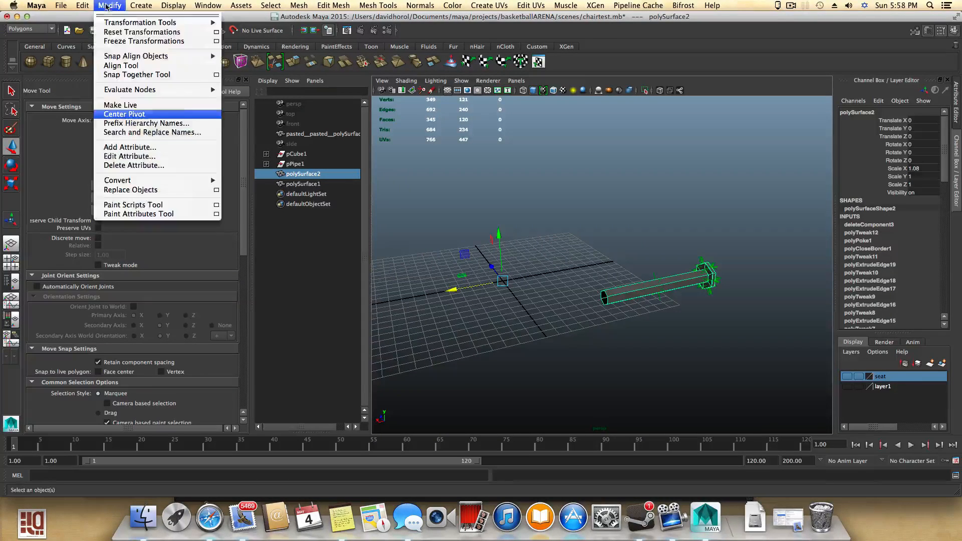
pyautogui.click(126, 176)
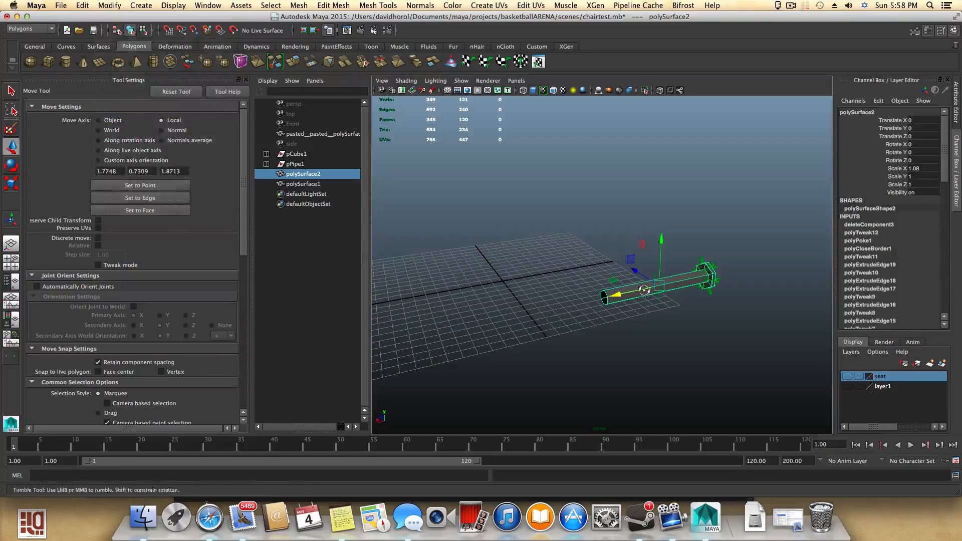
# - Inspect the pipe's open end from several angles and in the four-view layout
pyautogui.keyDown('alt'); pyautogui.moveTo(645, 291); pyautogui.dragTo(595, 284); pyautogui.keyUp('alt')
pyautogui.keyDown('alt'); pyautogui.moveTo(754, 321); pyautogui.dragTo(669, 291, button='middle'); pyautogui.keyUp('alt')
pyautogui.keyDown('alt'); pyautogui.moveTo(669, 291); pyautogui.dragTo(572, 282); pyautogui.keyUp('alt')
pyautogui.keyDown('alt'); pyautogui.moveTo(572, 282); pyautogui.dragTo(622, 283, button='right'); pyautogui.keyUp('alt')
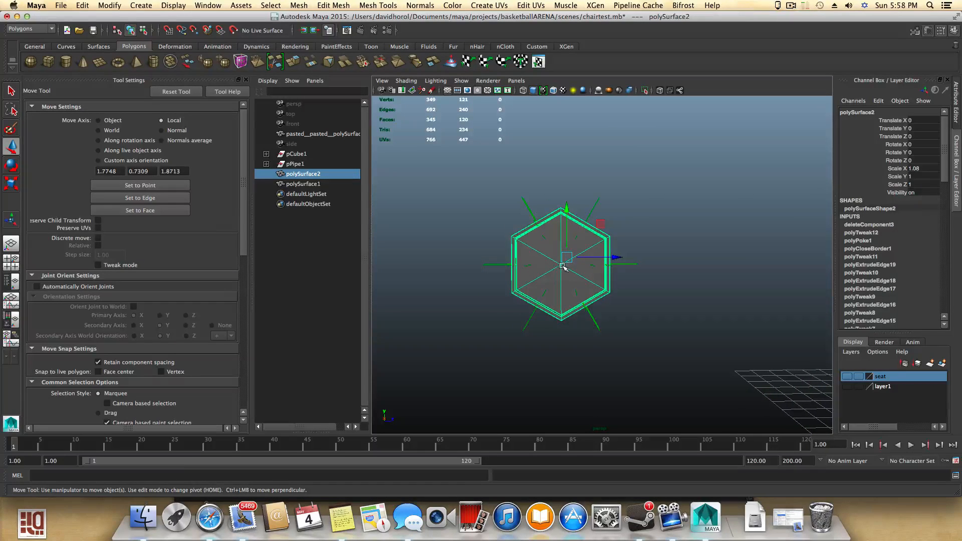
pyautogui.click(11, 261)
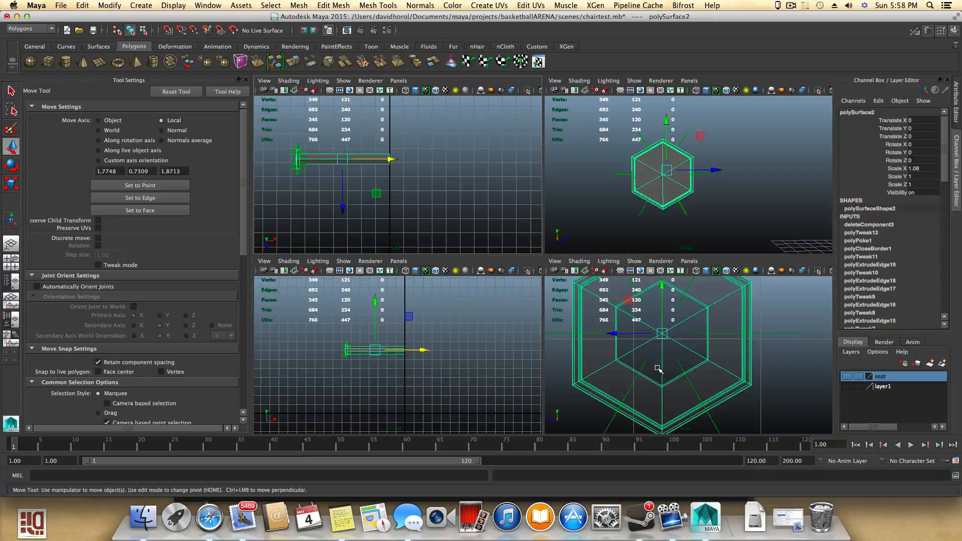
pyautogui.scroll(-10, 659, 370)
pyautogui.scroll(3, 659, 370)
pyautogui.press('space')
pyautogui.scroll(2, 654, 360)
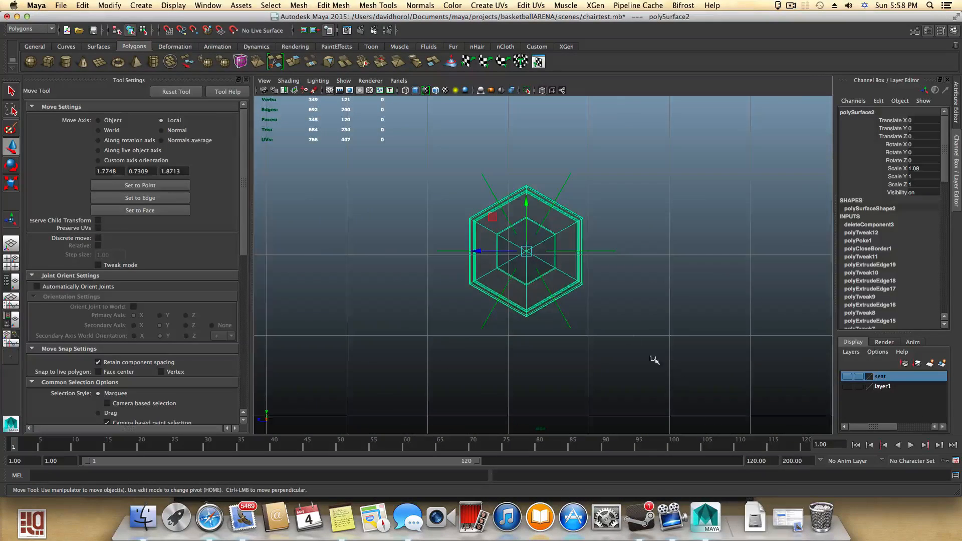
pyautogui.scroll(3, 579, 301)
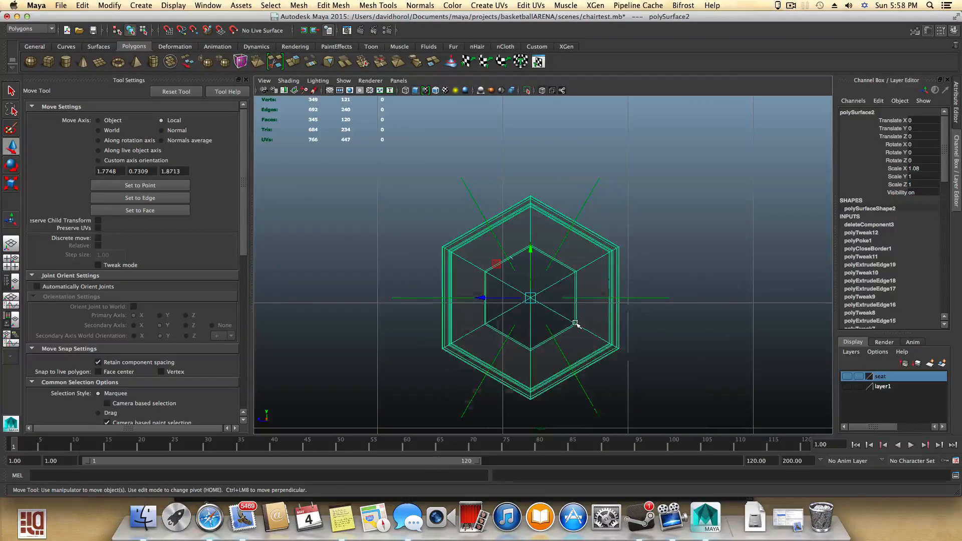
pyautogui.press('space')
pyautogui.press('space')
pyautogui.keyDown('alt'); pyautogui.moveTo(616, 266); pyautogui.dragTo(435, 299); pyautogui.keyUp('alt')
pyautogui.keyDown('alt'); pyautogui.moveTo(421, 300); pyautogui.dragTo(463, 314); pyautogui.keyUp('alt')
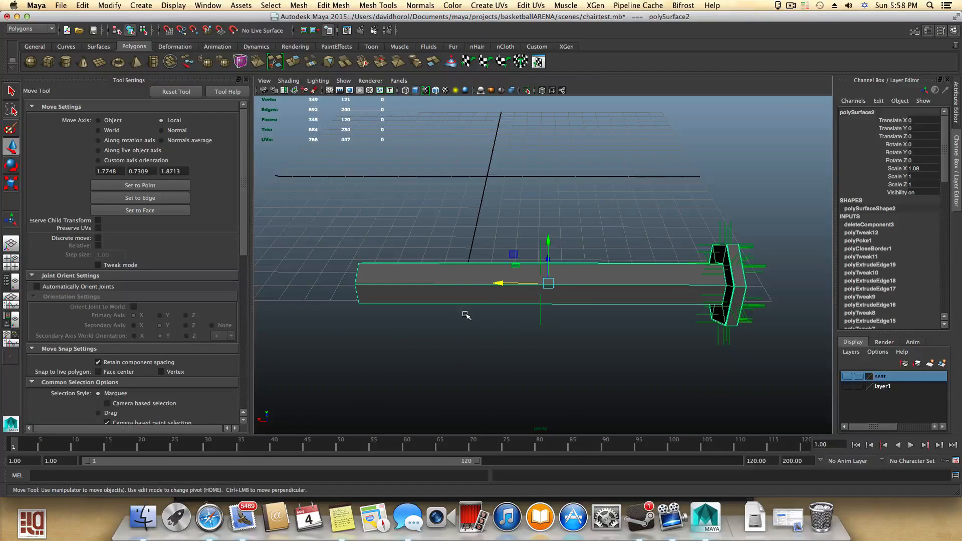
# - Move the pipe's pivot, snapping it to the open end of the pipe
pyautogui.press('Home')
pyautogui.moveTo(510, 282)
pyautogui.mouseDown()
pyautogui.moveTo(373, 282)
pyautogui.moveTo(406, 297)
pyautogui.moveTo(556, 283)
pyautogui.moveTo(501, 294)
pyautogui.mouseUp()
pyautogui.press('v')
pyautogui.press('Home')
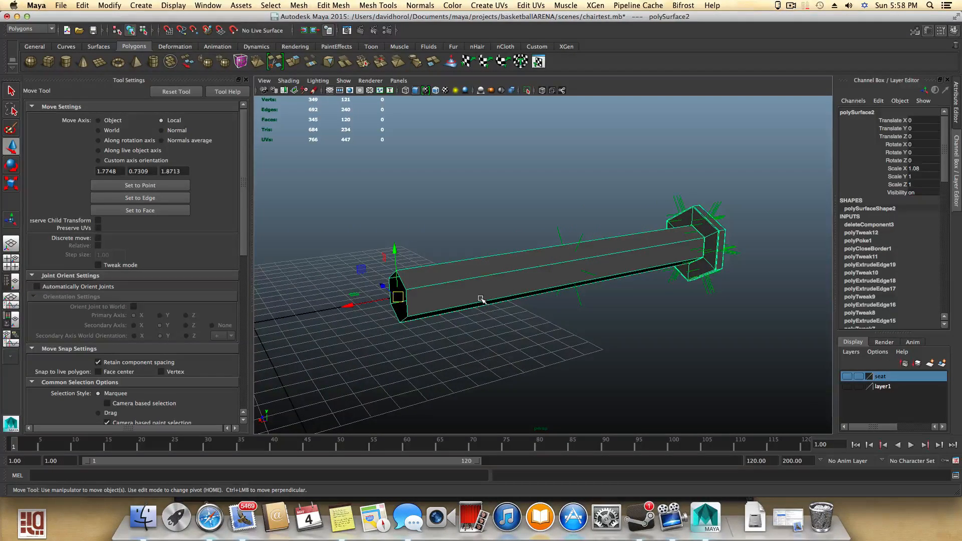
pyautogui.moveTo(439, 301)
pyautogui.keyDown('alt'); pyautogui.mouseDown()
pyautogui.moveTo(413, 307)
pyautogui.moveTo(452, 327)
pyautogui.moveTo(477, 308)
pyautogui.moveTo(443, 306)
pyautogui.mouseUp(); pyautogui.keyUp('alt')
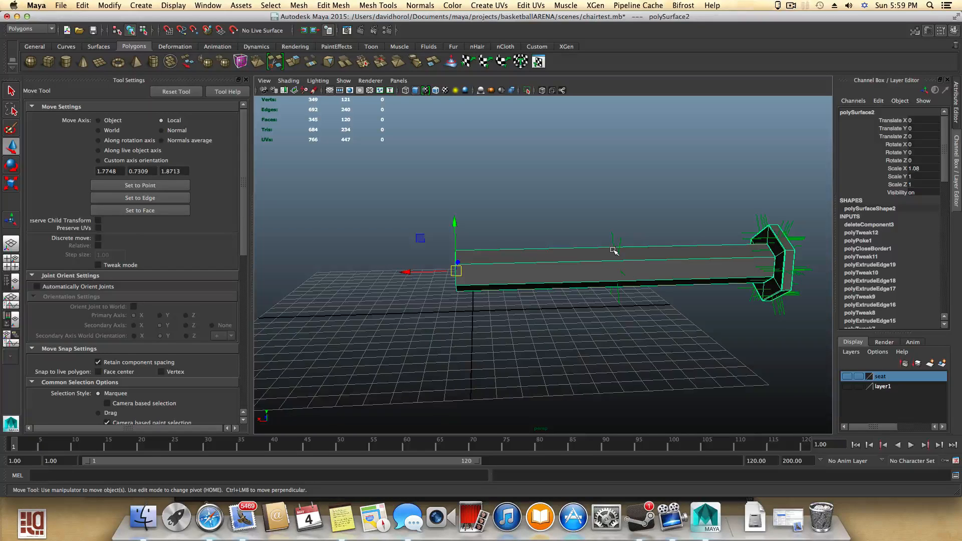
# - Mirror the pipe polygon across -X to recreate the opposite half with its flange
pyautogui.keyDown('shift'); pyautogui.rightClick(570, 258); pyautogui.keyUp('shift')
pyautogui.keyDown('shift'); pyautogui.rightClick(571, 258); pyautogui.keyUp('shift')
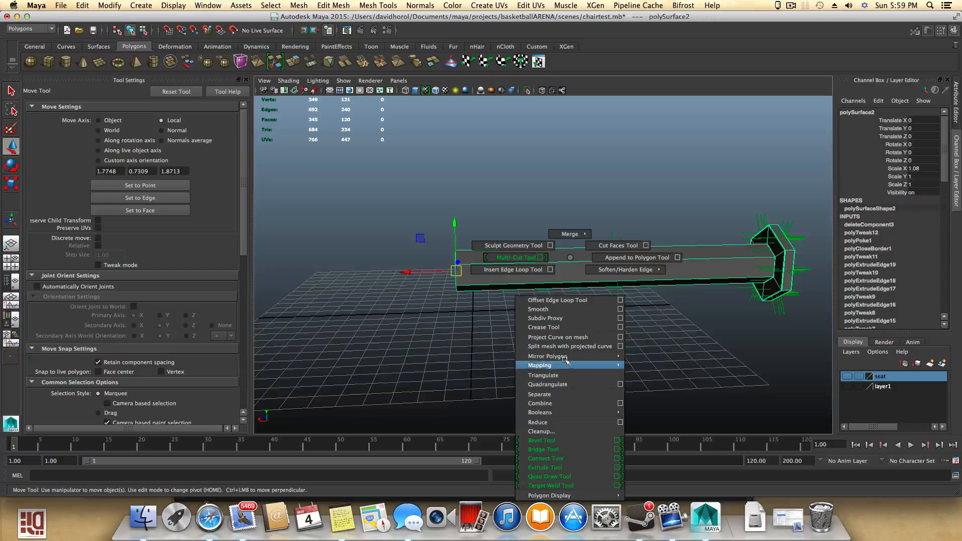
pyautogui.moveTo(570, 357)
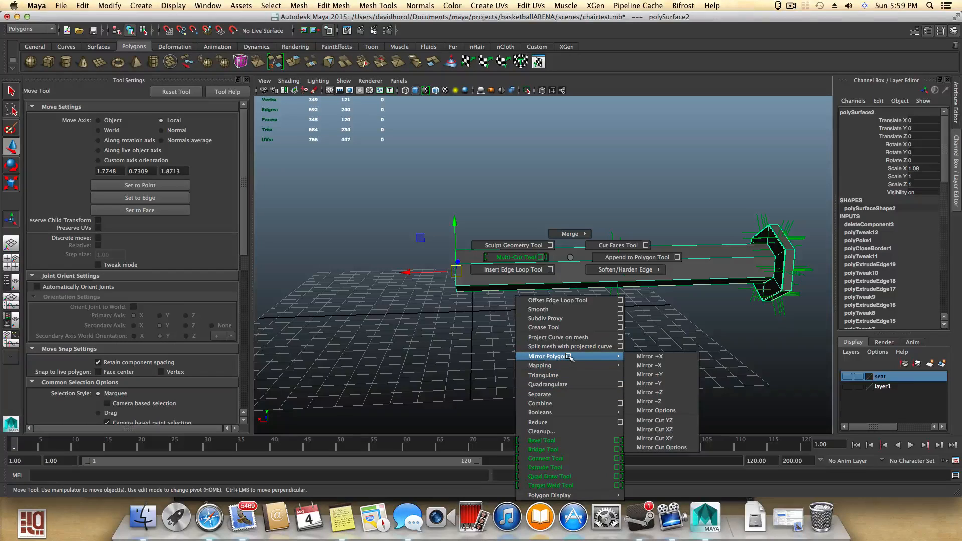
pyautogui.click(642, 358)
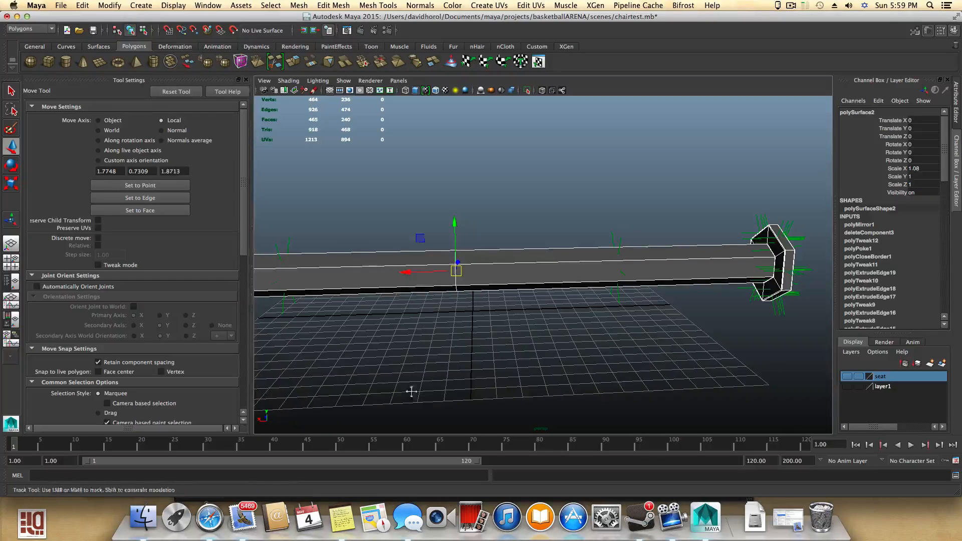
pyautogui.keyDown('alt'); pyautogui.moveTo(408, 391); pyautogui.dragTo(461, 392, button='middle'); pyautogui.keyUp('alt')
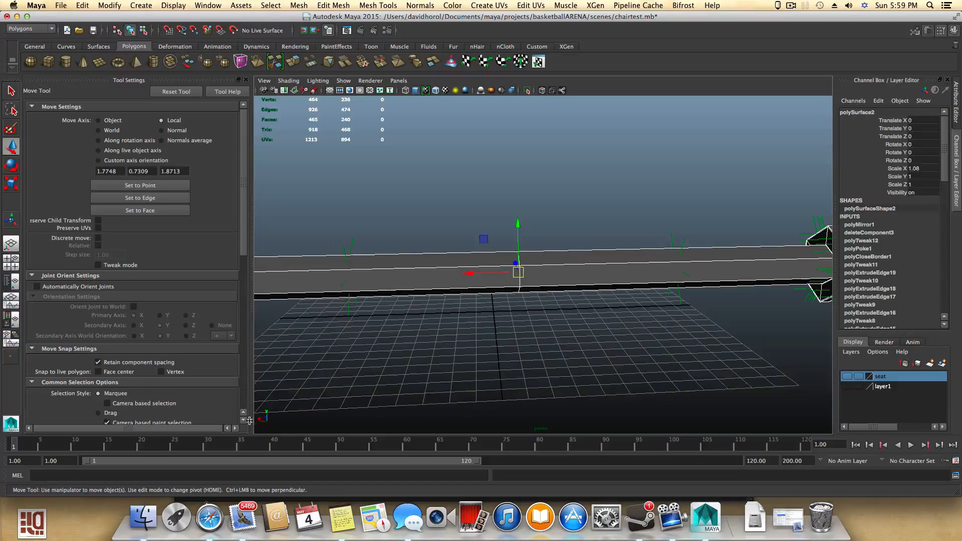
pyautogui.scroll(-5, 430, 339)
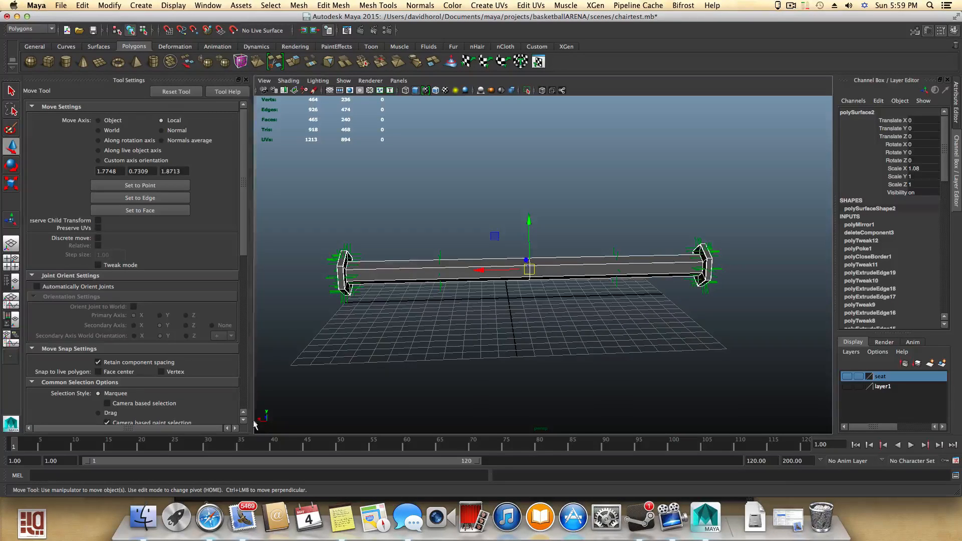
pyautogui.scroll(3, 466, 382)
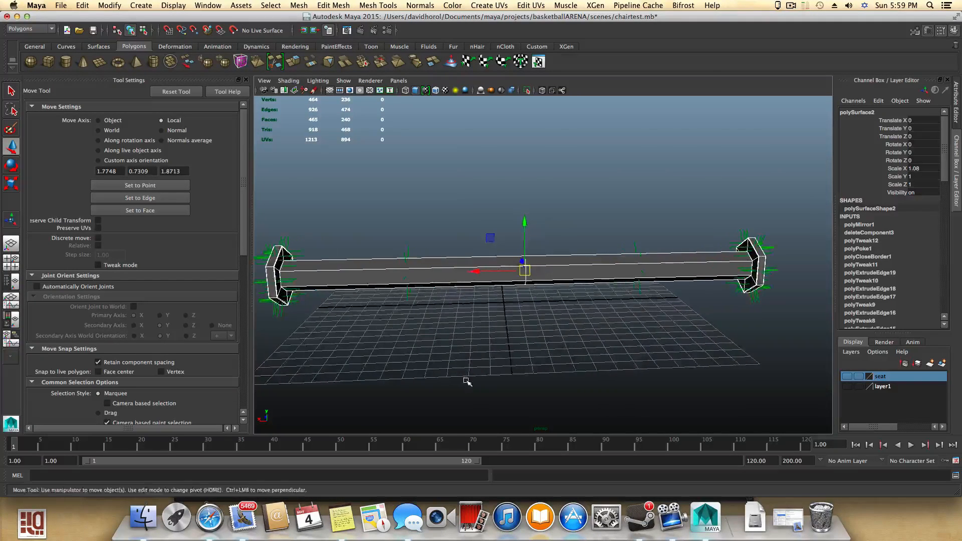
pyautogui.keyDown('alt'); pyautogui.moveTo(539, 314); pyautogui.dragTo(526, 361); pyautogui.keyUp('alt')
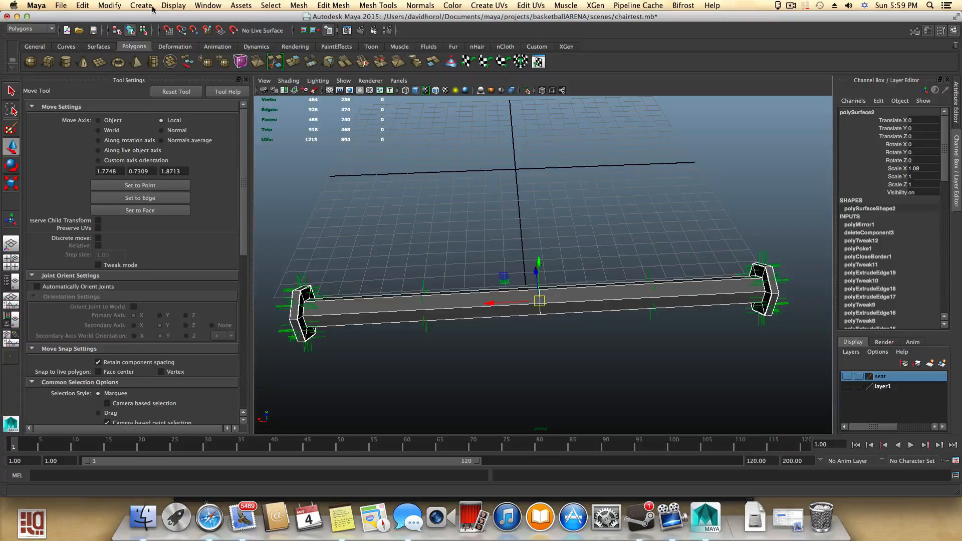
pyautogui.click(174, 5)
pyautogui.moveTo(240, 135)
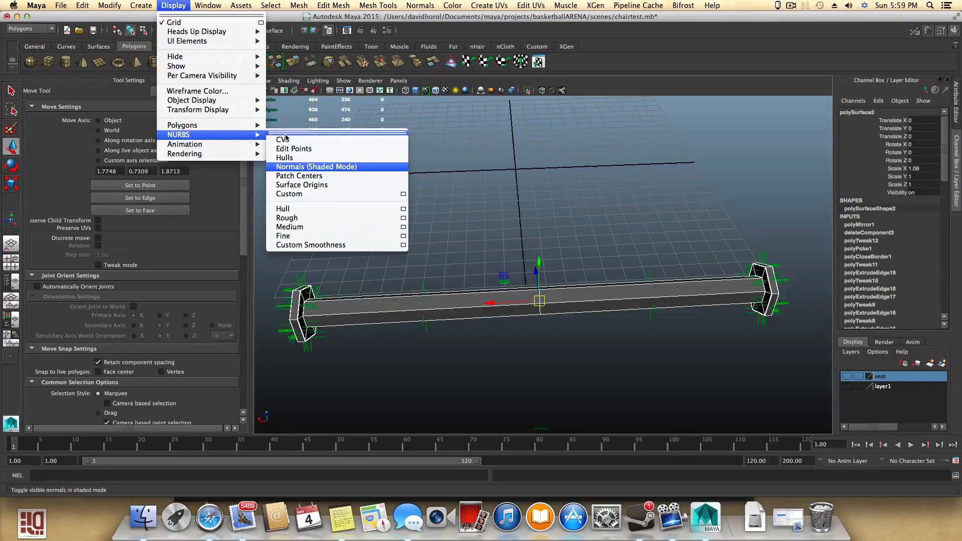
pyautogui.click(286, 168)
# - Select the pipe and insert offset edge loops around its middle with the Offset Edge Loop Tool
pyautogui.click(606, 304)
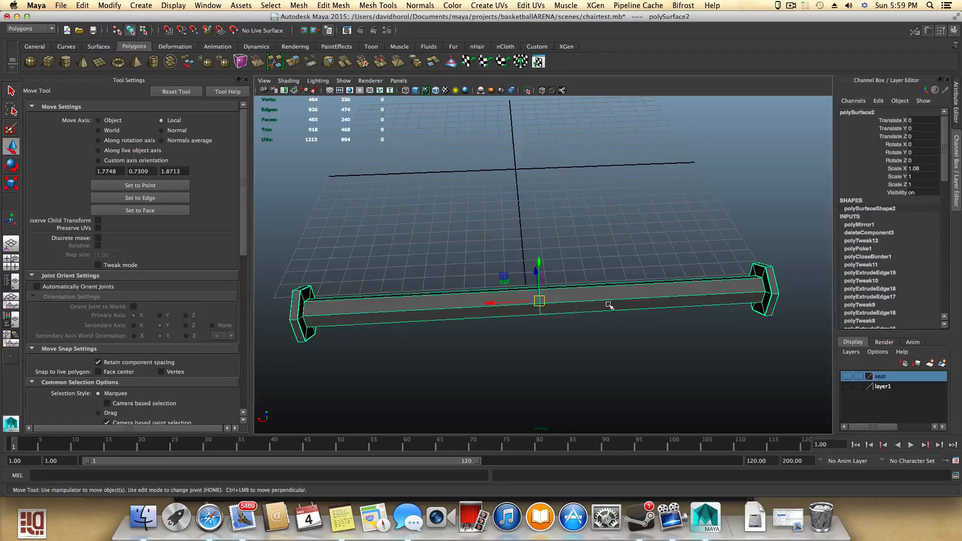
pyautogui.keyDown('alt'); pyautogui.moveTo(608, 303); pyautogui.dragTo(429, 277); pyautogui.keyUp('alt')
pyautogui.press('1')
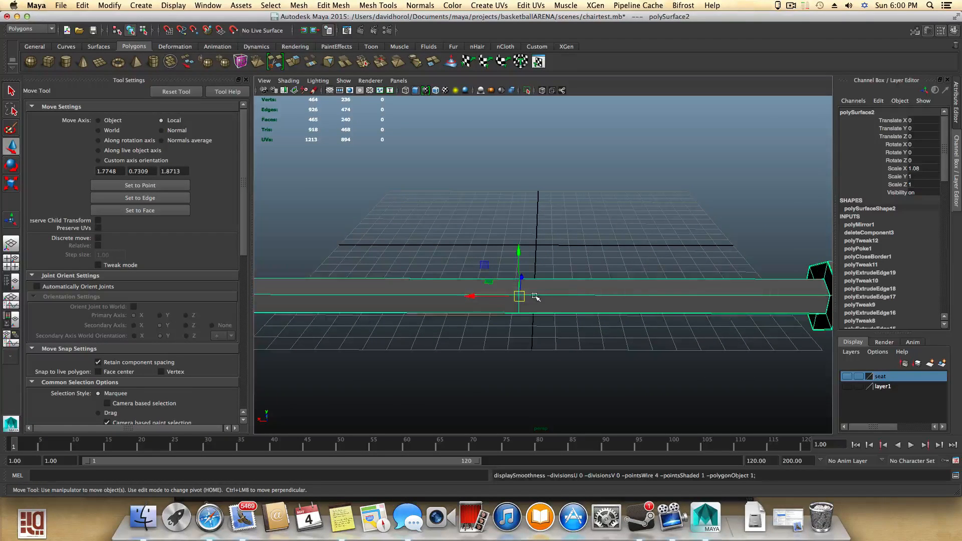
pyautogui.press('3')
pyautogui.press('1')
pyautogui.click(388, 6)
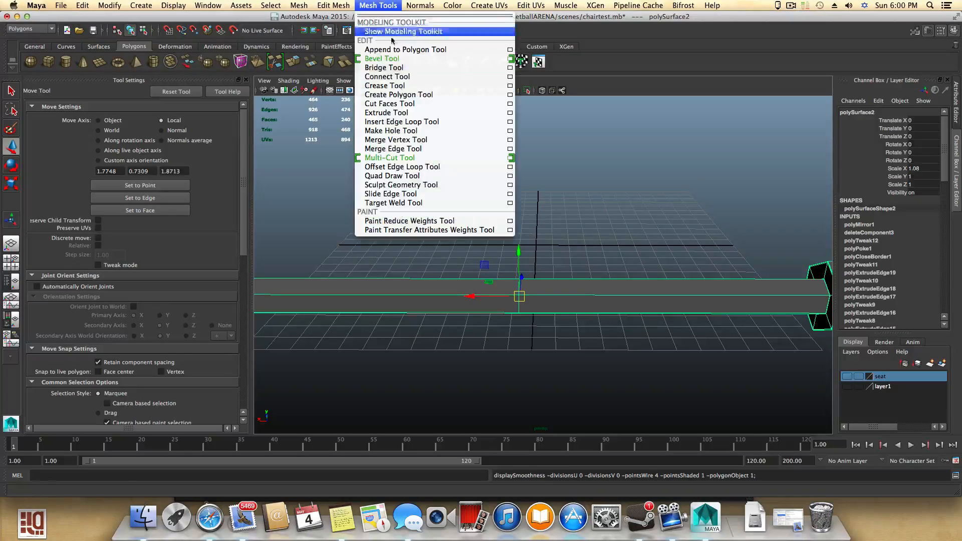
pyautogui.click(441, 167)
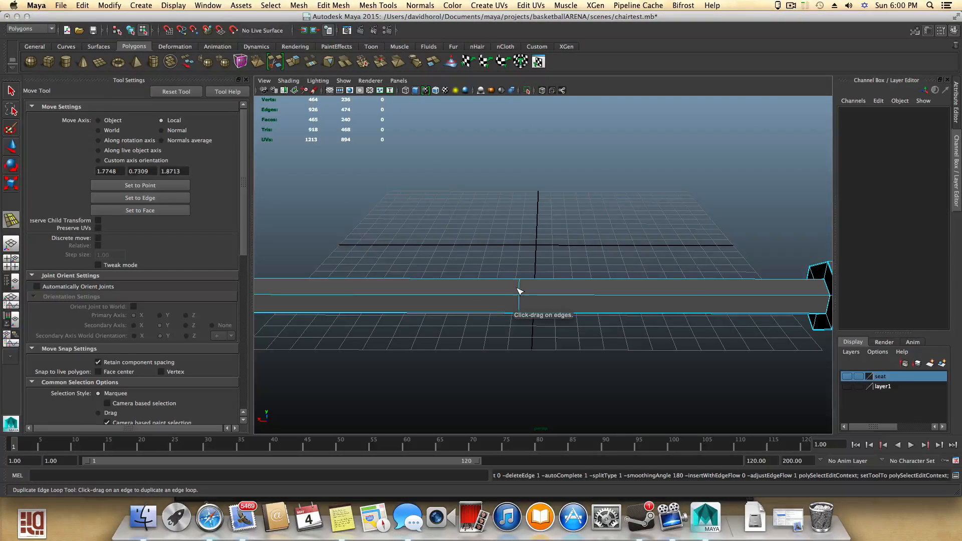
pyautogui.moveTo(519, 291); pyautogui.dragTo(520, 293)
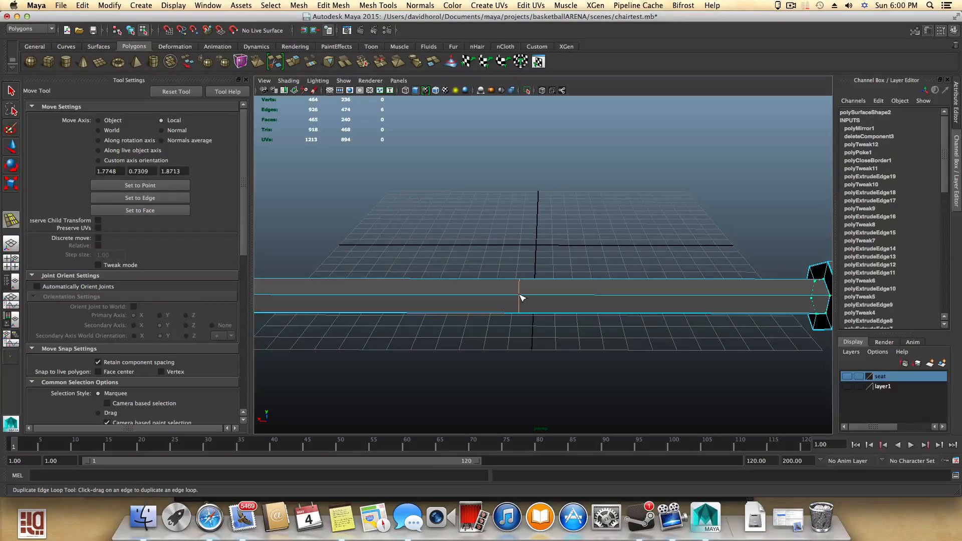
# - Preview the pipe smoothed and inspect its new edge loops from several angles
pyautogui.click(521, 298)
pyautogui.keyDown('alt'); pyautogui.moveTo(589, 286); pyautogui.dragTo(637, 304); pyautogui.keyUp('alt')
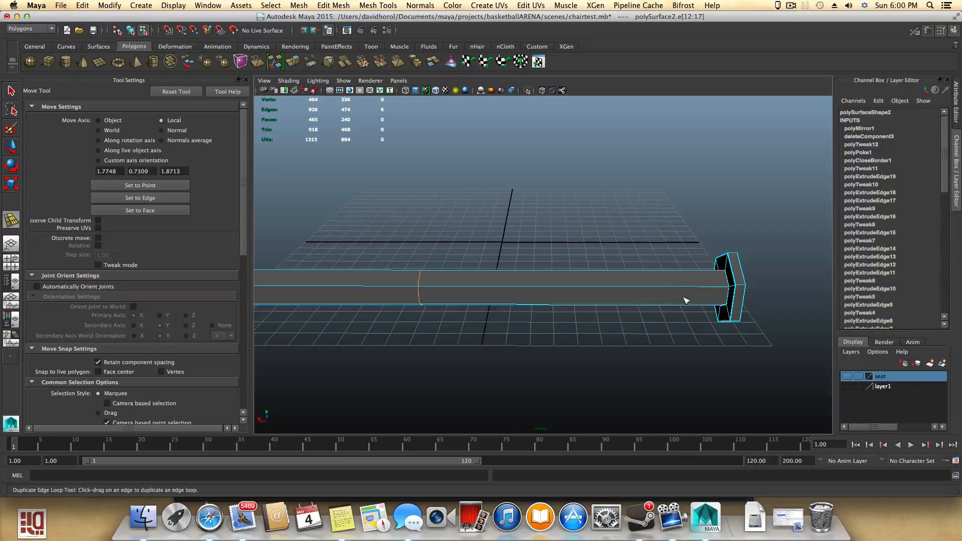
pyautogui.press('3')
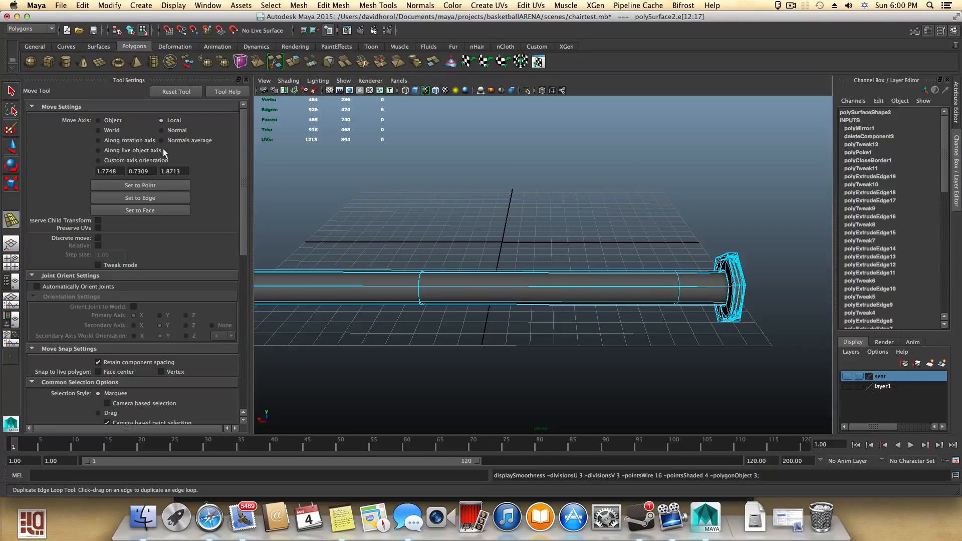
pyautogui.press('F8')
pyautogui.press('q')
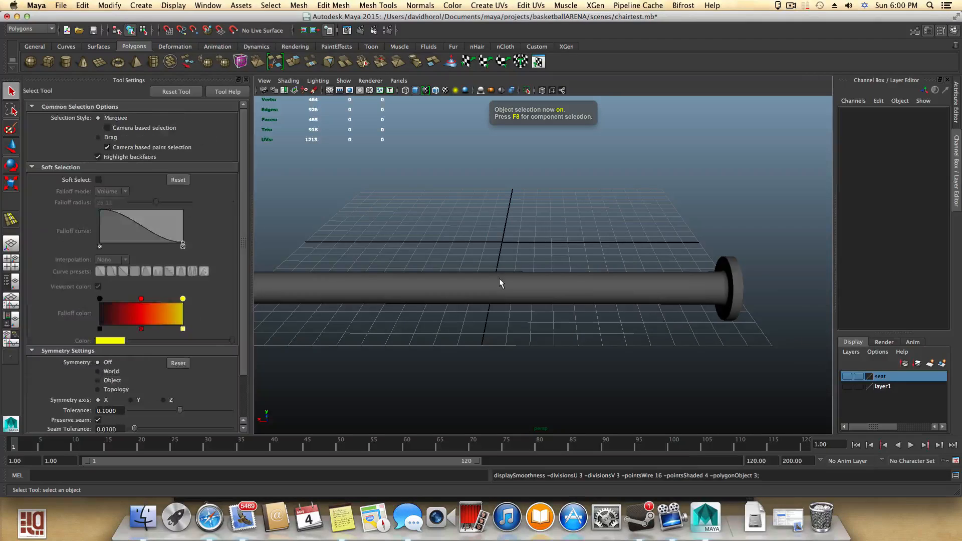
pyautogui.click(499, 279)
pyautogui.scroll(3, 504, 269)
pyautogui.click(516, 260)
pyautogui.keyDown('alt'); pyautogui.moveTo(490, 277); pyautogui.dragTo(553, 288, button='middle'); pyautogui.keyUp('alt')
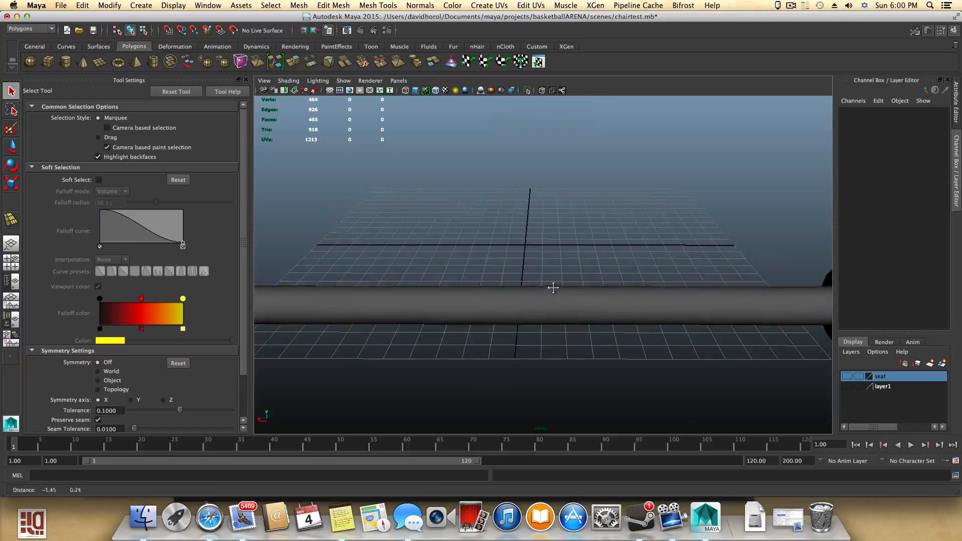
pyautogui.click(550, 302)
pyautogui.scroll(-3, 518, 299)
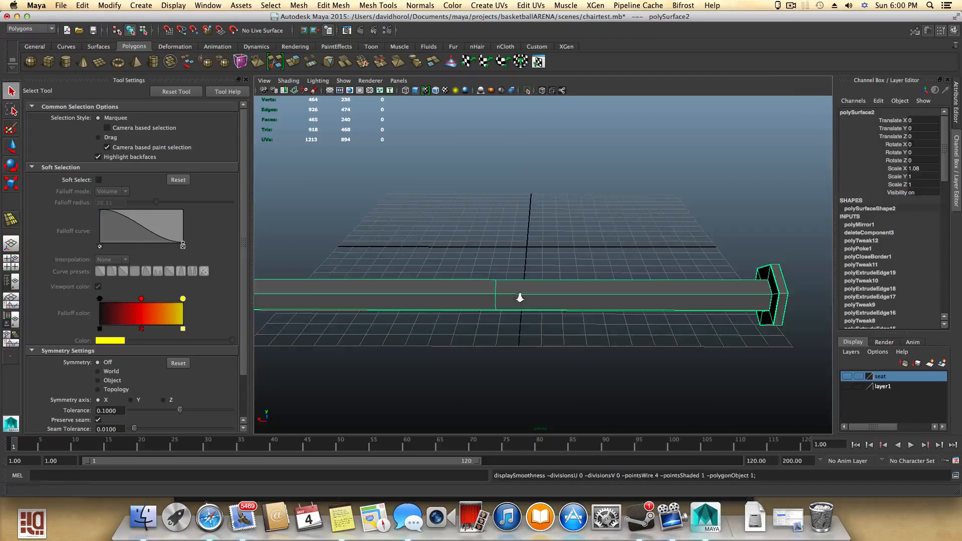
pyautogui.keyDown('alt'); pyautogui.moveTo(520, 298); pyautogui.dragTo(502, 313); pyautogui.keyUp('alt')
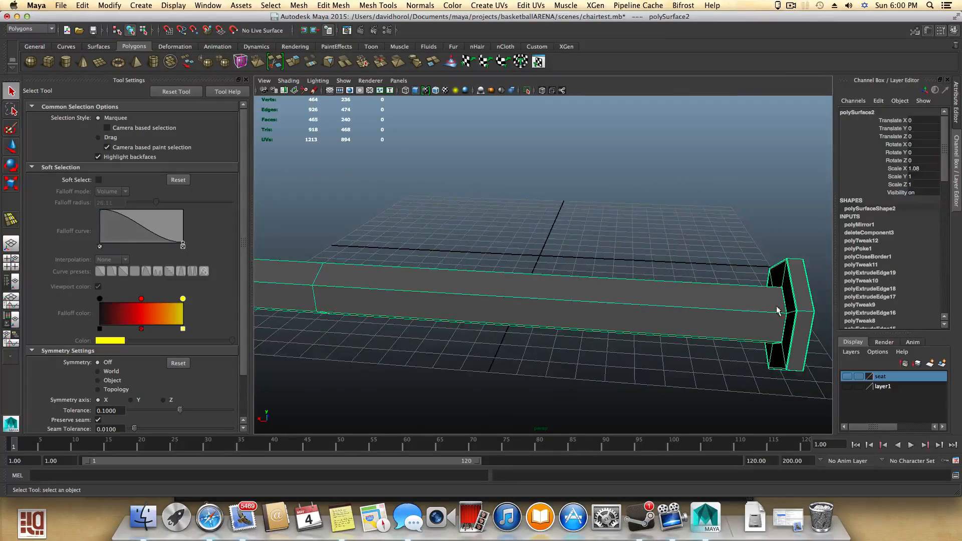
pyautogui.keyDown('alt'); pyautogui.moveTo(778, 311); pyautogui.dragTo(624, 281); pyautogui.keyUp('alt')
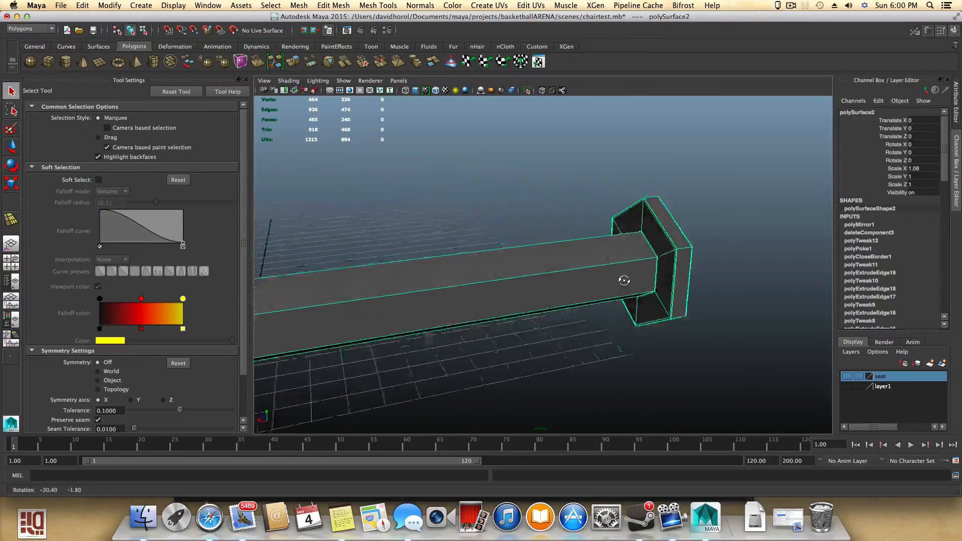
pyautogui.keyDown('alt'); pyautogui.moveTo(624, 281); pyautogui.dragTo(761, 313, button='right'); pyautogui.keyUp('alt')
pyautogui.keyDown('alt'); pyautogui.moveTo(761, 313); pyautogui.dragTo(651, 312, button='middle'); pyautogui.keyUp('alt')
pyautogui.keyDown('alt'); pyautogui.moveTo(651, 312); pyautogui.dragTo(713, 326, button='right'); pyautogui.keyUp('alt')
pyautogui.keyDown('alt'); pyautogui.moveTo(707, 327); pyautogui.dragTo(671, 343, button='middle'); pyautogui.keyUp('alt')
pyautogui.keyDown('alt'); pyautogui.moveTo(625, 318); pyautogui.dragTo(413, 297, button='right'); pyautogui.keyUp('alt')
pyautogui.keyDown('alt'); pyautogui.moveTo(412, 297); pyautogui.dragTo(507, 303); pyautogui.keyUp('alt')
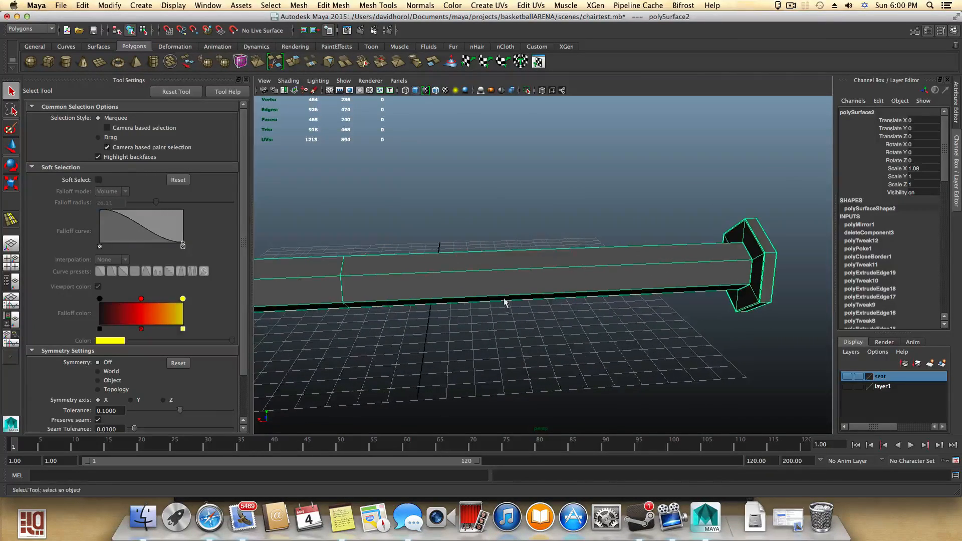
# - Add offset edge loops near the pipe's other end with the Offset Edge Loop Tool
pyautogui.click(333, 6)
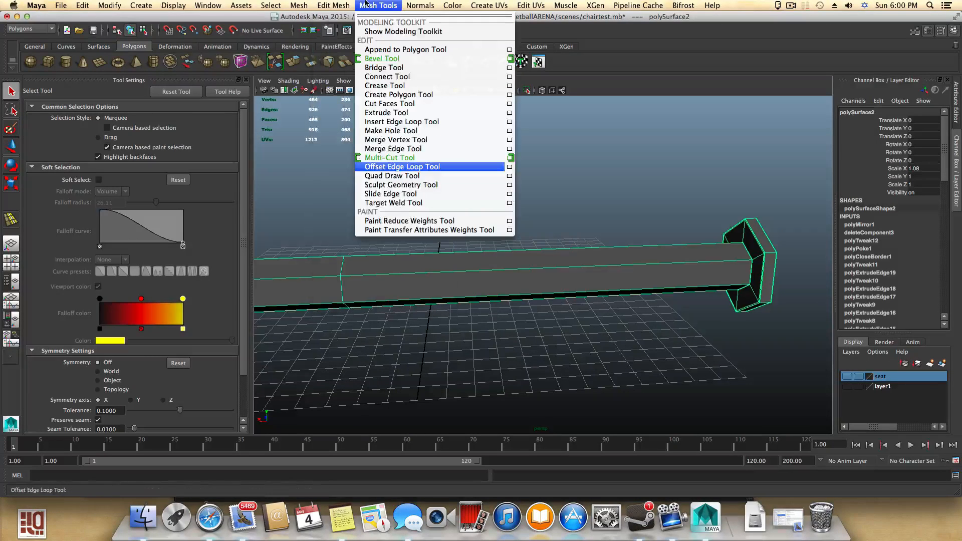
pyautogui.click(395, 169)
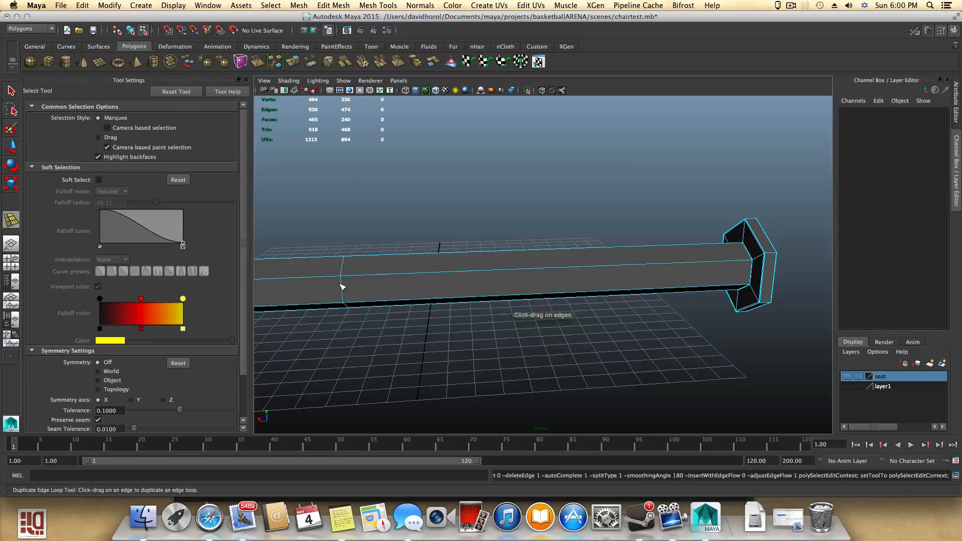
pyautogui.moveTo(341, 286); pyautogui.dragTo(346, 294)
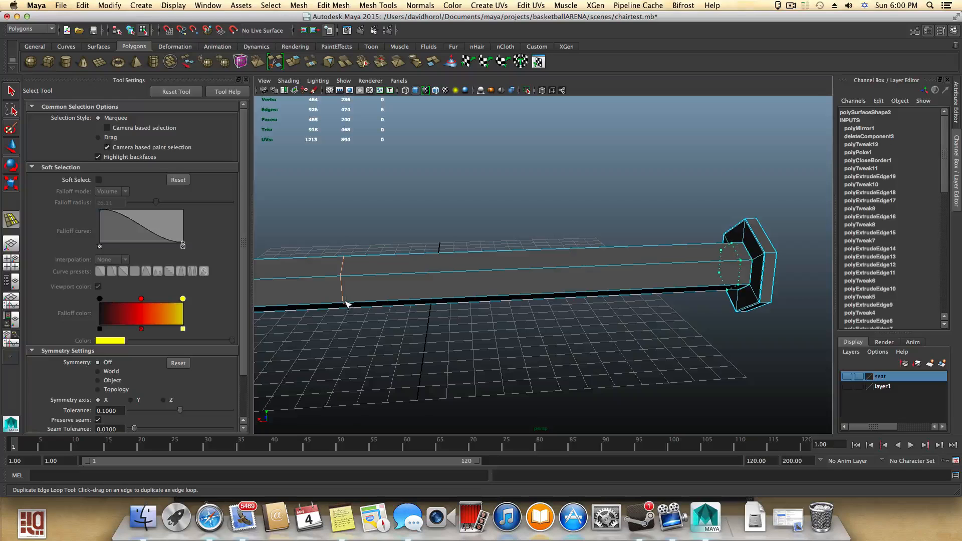
pyautogui.moveTo(345, 304); pyautogui.dragTo(344, 304)
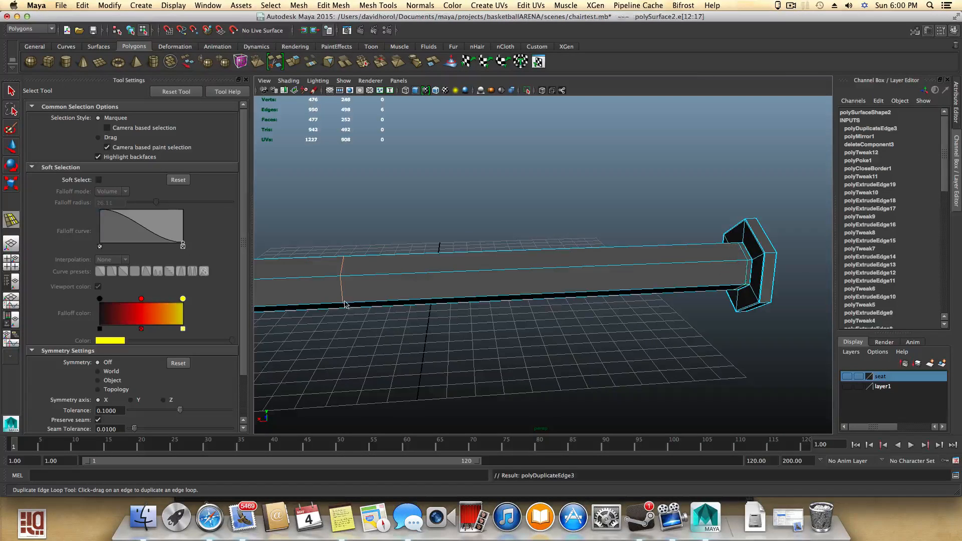
pyautogui.press('3')
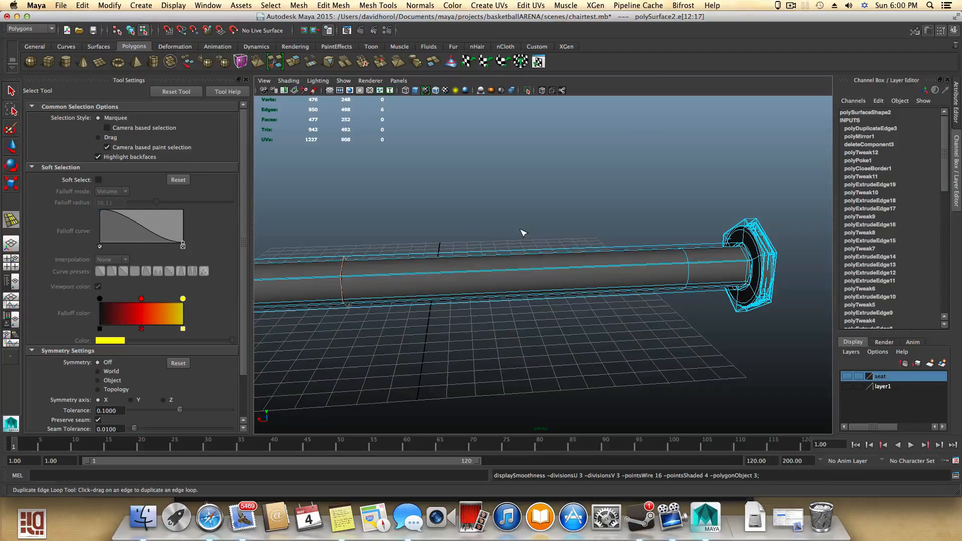
# - Inspect the pipe and both flanges closely from several angles, toggling smooth preview
pyautogui.press('F8')
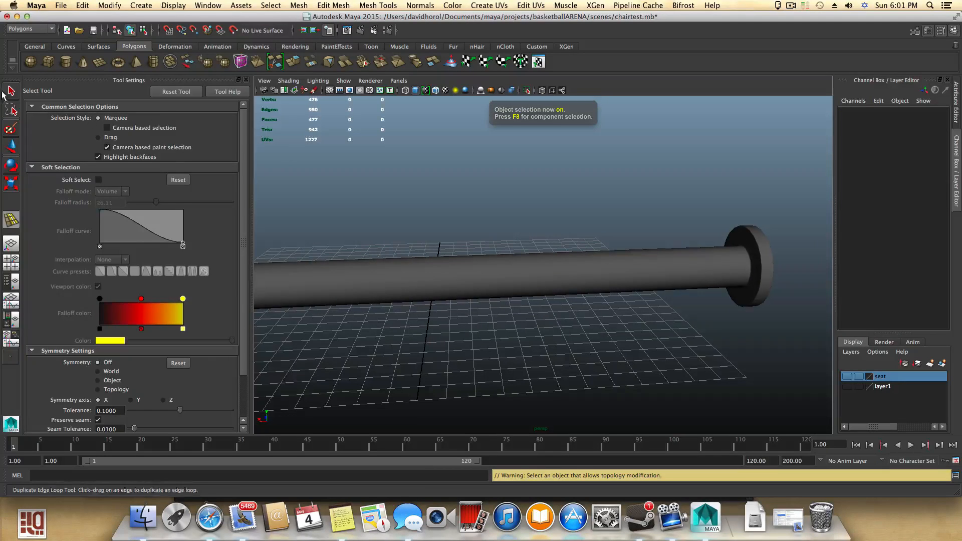
pyautogui.click(8, 92)
pyautogui.click(465, 274)
pyautogui.keyDown('alt'); pyautogui.moveTo(661, 308); pyautogui.dragTo(601, 360); pyautogui.keyUp('alt')
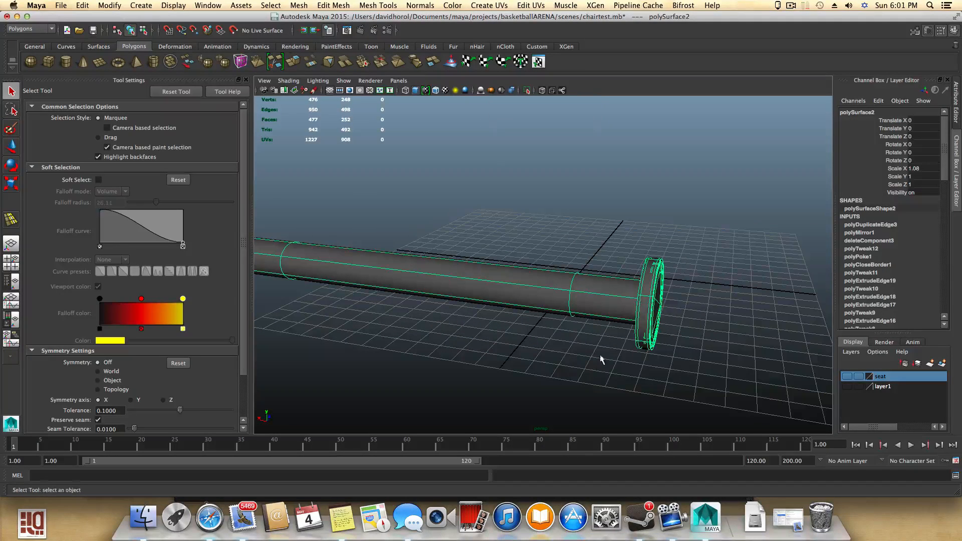
pyautogui.press('3')
pyautogui.click(559, 375)
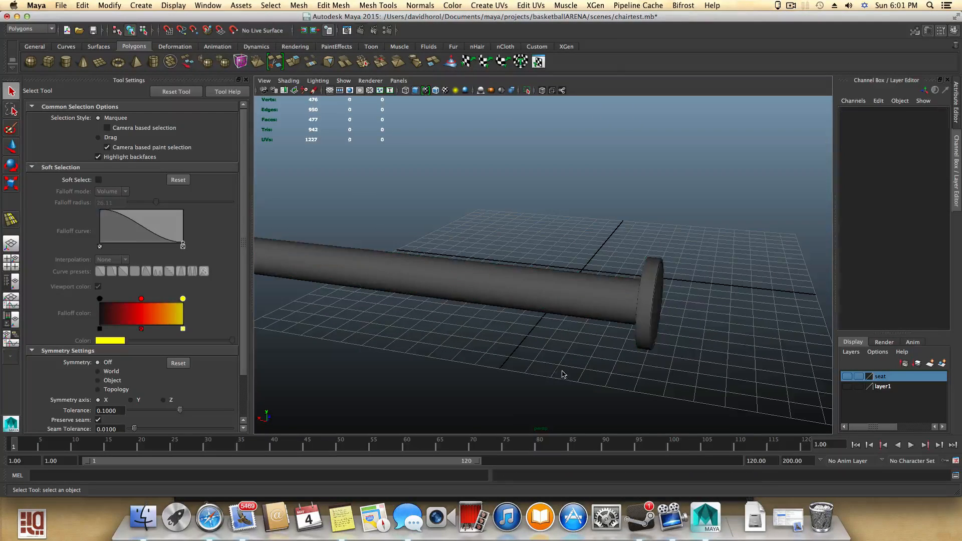
pyautogui.click(634, 324)
pyautogui.keyDown('alt'); pyautogui.moveTo(642, 325); pyautogui.dragTo(677, 357); pyautogui.keyUp('alt')
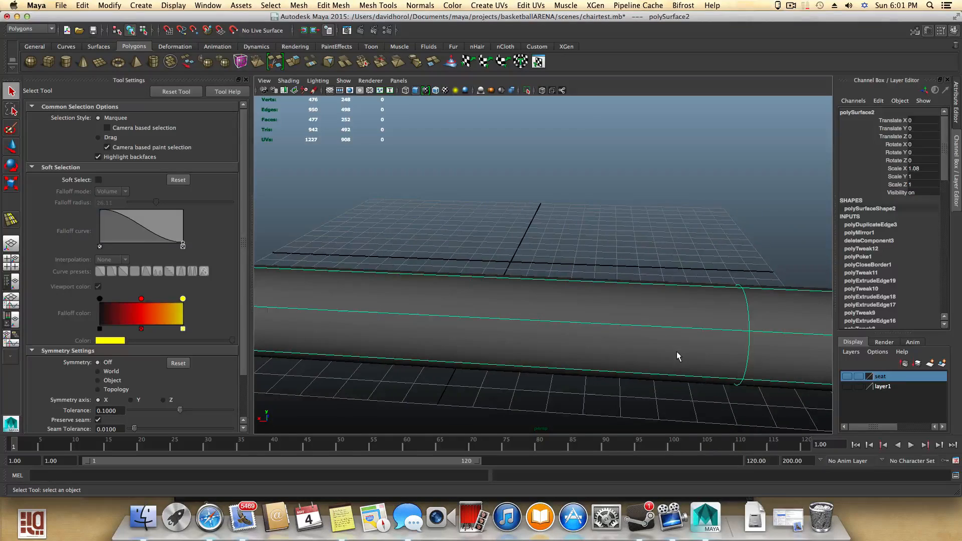
pyautogui.press('F8')
pyautogui.scroll(-5, 677, 353)
pyautogui.click(640, 301)
pyautogui.press('F8')
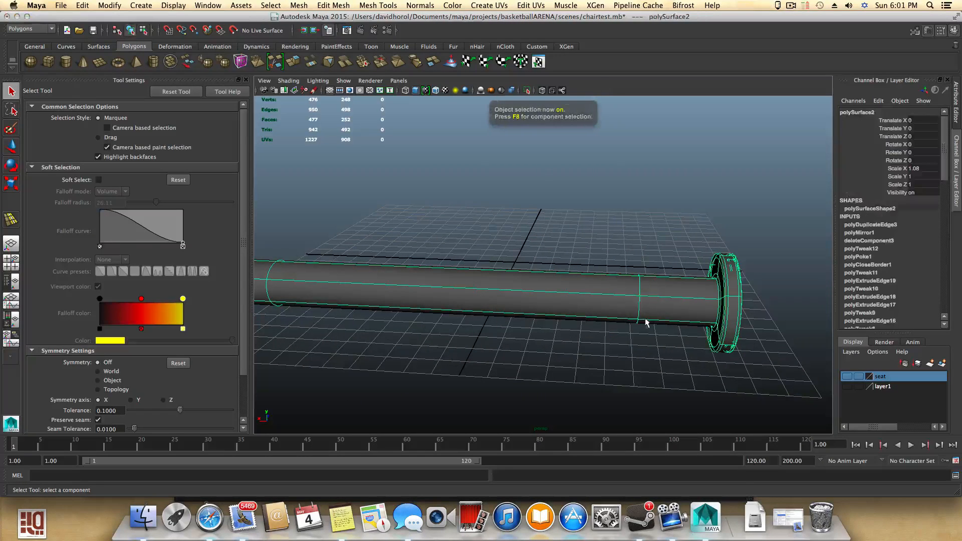
pyautogui.click(637, 364)
pyautogui.click(638, 304)
pyautogui.keyDown('alt'); pyautogui.moveTo(660, 308); pyautogui.dragTo(662, 369); pyautogui.keyUp('alt')
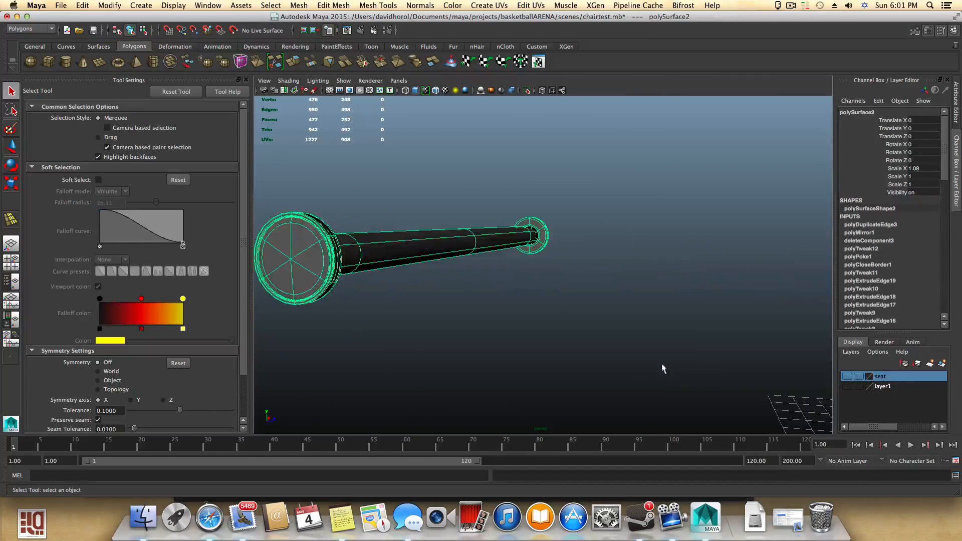
pyautogui.click(797, 6)
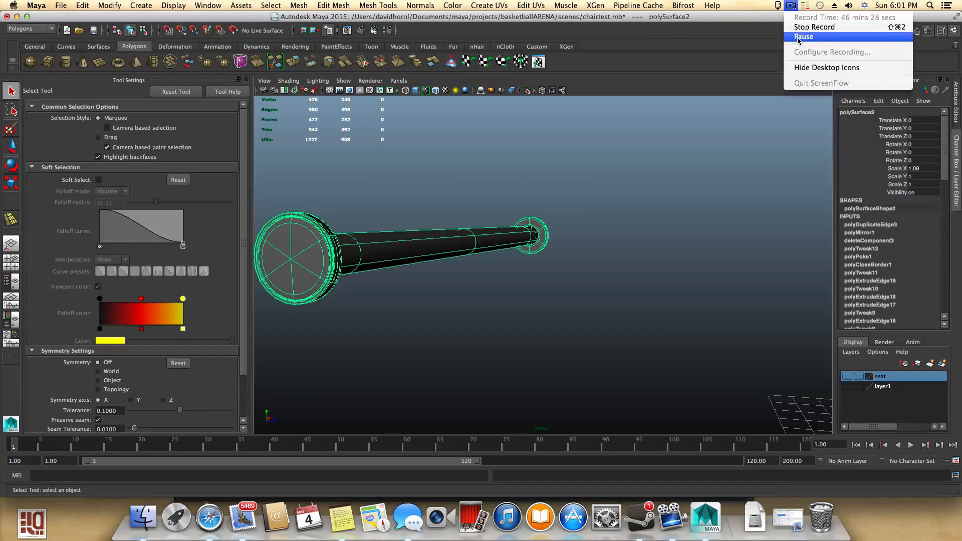
pyautogui.keyDown('alt'); pyautogui.moveTo(579, 262); pyautogui.dragTo(504, 277); pyautogui.keyUp('alt')
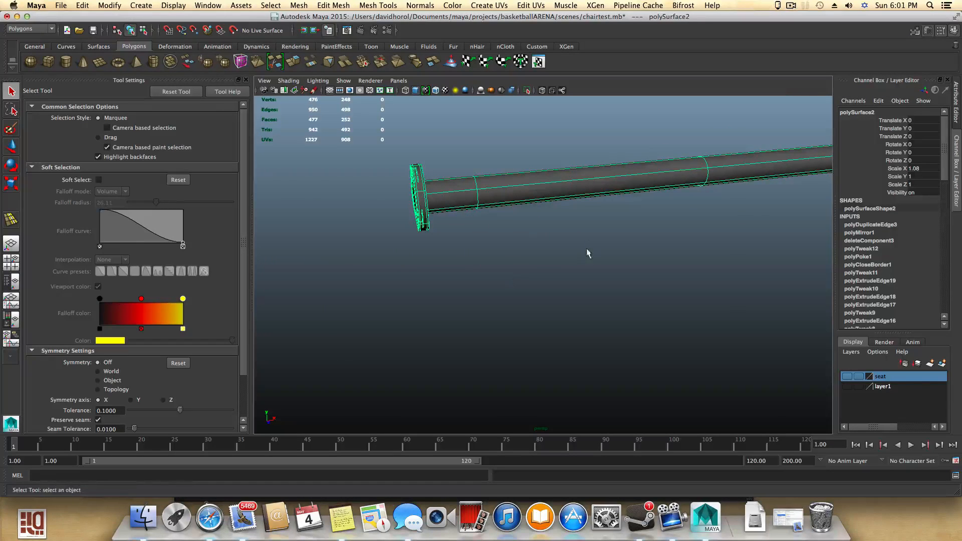
pyautogui.keyDown('alt'); pyautogui.moveTo(589, 254); pyautogui.dragTo(357, 325, button='middle'); pyautogui.keyUp('alt')
pyautogui.keyDown('alt'); pyautogui.moveTo(537, 286); pyautogui.dragTo(505, 283); pyautogui.keyUp('alt')
pyautogui.keyDown('alt'); pyautogui.moveTo(607, 305); pyautogui.dragTo(393, 313, button='middle'); pyautogui.keyUp('alt')
pyautogui.keyDown('alt'); pyautogui.moveTo(392, 313); pyautogui.dragTo(476, 306); pyautogui.keyUp('alt')
pyautogui.keyDown('alt'); pyautogui.moveTo(596, 321); pyautogui.dragTo(763, 328, button='right'); pyautogui.keyUp('alt')
pyautogui.keyDown('alt'); pyautogui.moveTo(762, 329); pyautogui.dragTo(800, 325); pyautogui.keyUp('alt')
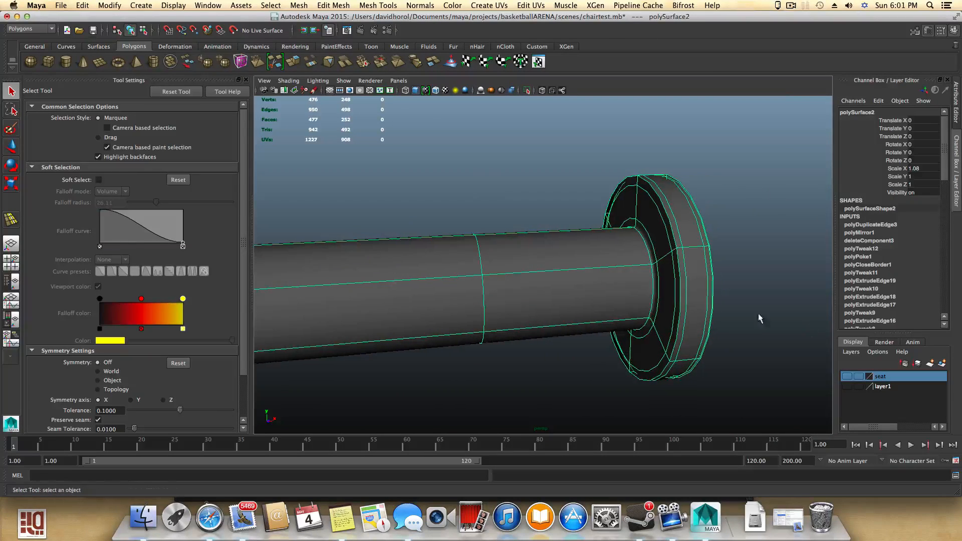
pyautogui.click(721, 369)
pyautogui.keyDown('alt'); pyautogui.moveTo(748, 329); pyautogui.dragTo(617, 327); pyautogui.keyUp('alt')
pyautogui.keyDown('alt'); pyautogui.moveTo(617, 326); pyautogui.dragTo(672, 361, button='middle'); pyautogui.keyUp('alt')
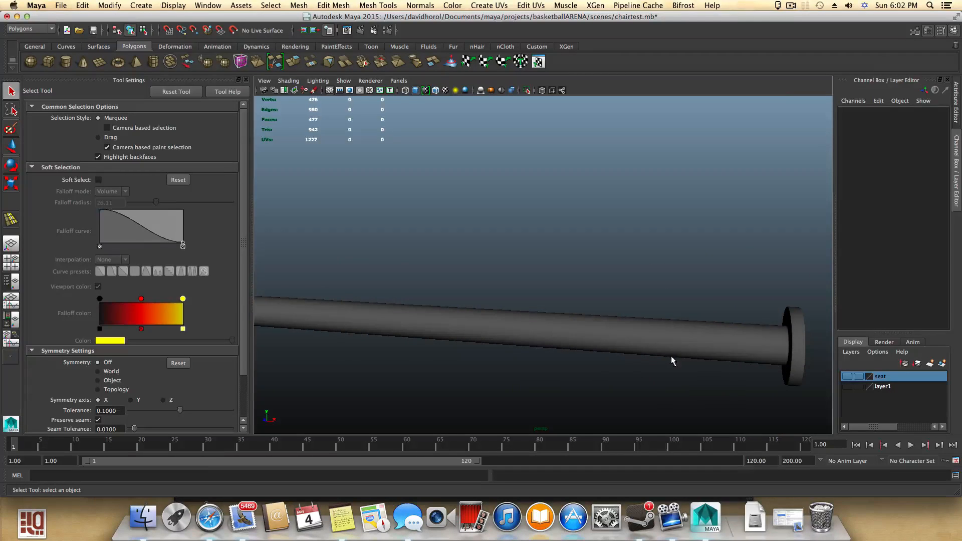
# - Show the seat layer again and view the pipe under the seat from several angles
pyautogui.click(847, 377)
pyautogui.click(846, 386)
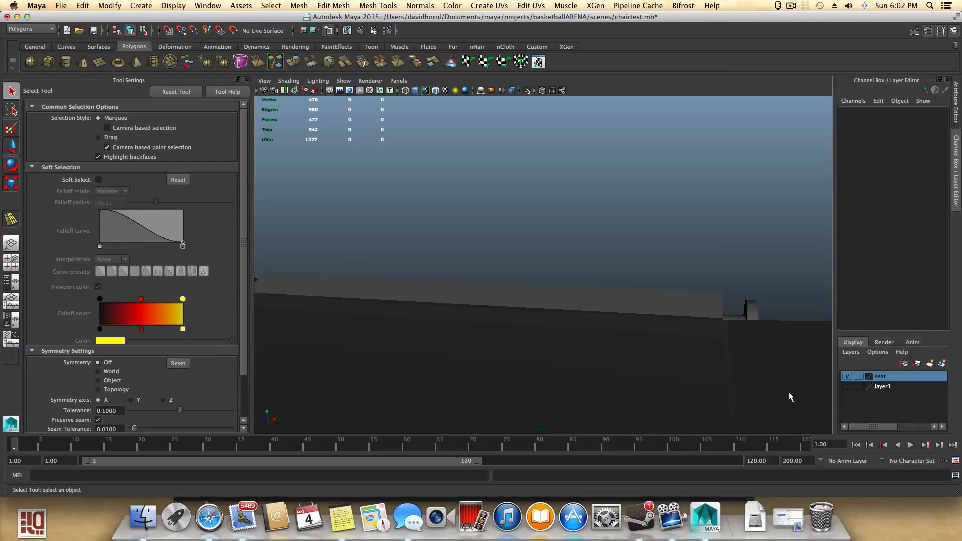
pyautogui.keyDown('alt'); pyautogui.moveTo(738, 379); pyautogui.dragTo(651, 370); pyautogui.keyUp('alt')
pyautogui.keyDown('alt'); pyautogui.moveTo(626, 372); pyautogui.dragTo(679, 343); pyautogui.keyUp('alt')
pyautogui.click(678, 344)
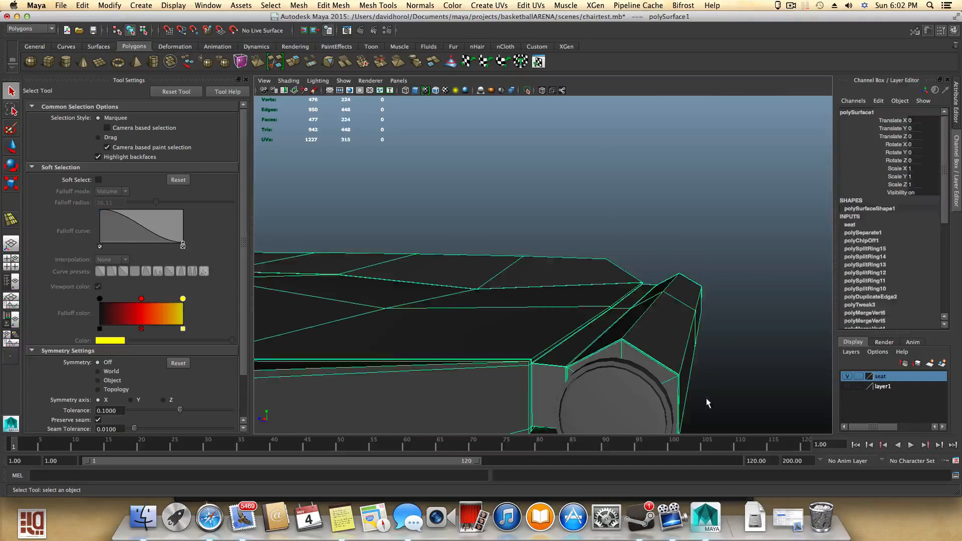
pyautogui.keyDown('alt'); pyautogui.moveTo(706, 398); pyautogui.dragTo(562, 386); pyautogui.keyUp('alt')
pyautogui.click(644, 416)
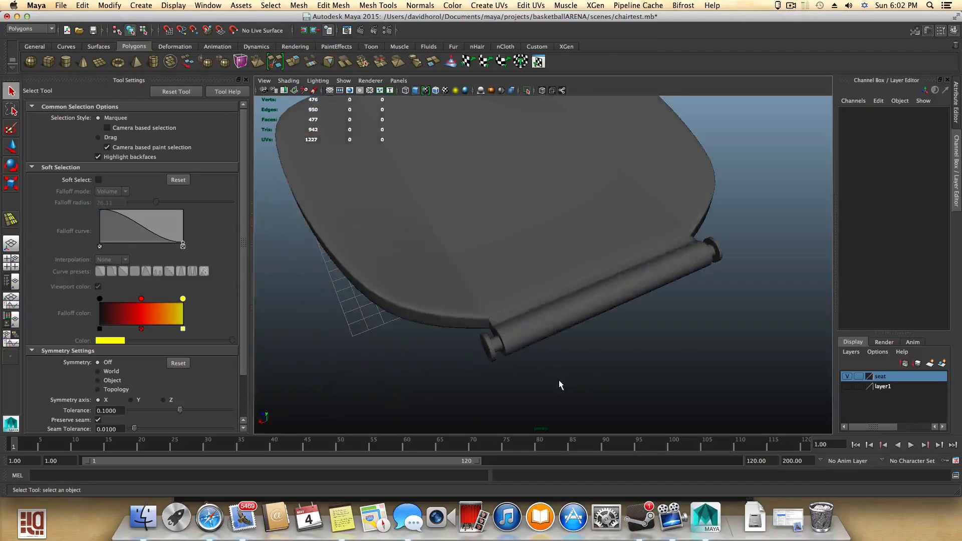
pyautogui.keyDown('alt'); pyautogui.moveTo(563, 387); pyautogui.dragTo(583, 440, button='middle'); pyautogui.keyUp('alt')
pyautogui.keyDown('alt'); pyautogui.moveTo(583, 440); pyautogui.dragTo(579, 380, button='right'); pyautogui.keyUp('alt')
pyautogui.keyDown('alt'); pyautogui.moveTo(580, 380); pyautogui.dragTo(635, 338); pyautogui.keyUp('alt')
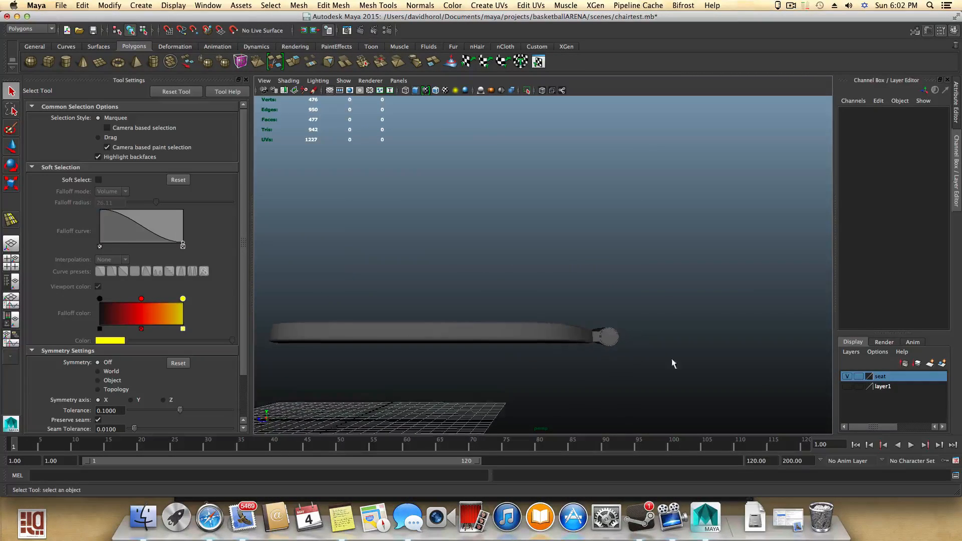
# - Save the scene as tut8 in the project's scenes folder
pyautogui.click(82, 5)
pyautogui.moveTo(60, 5)
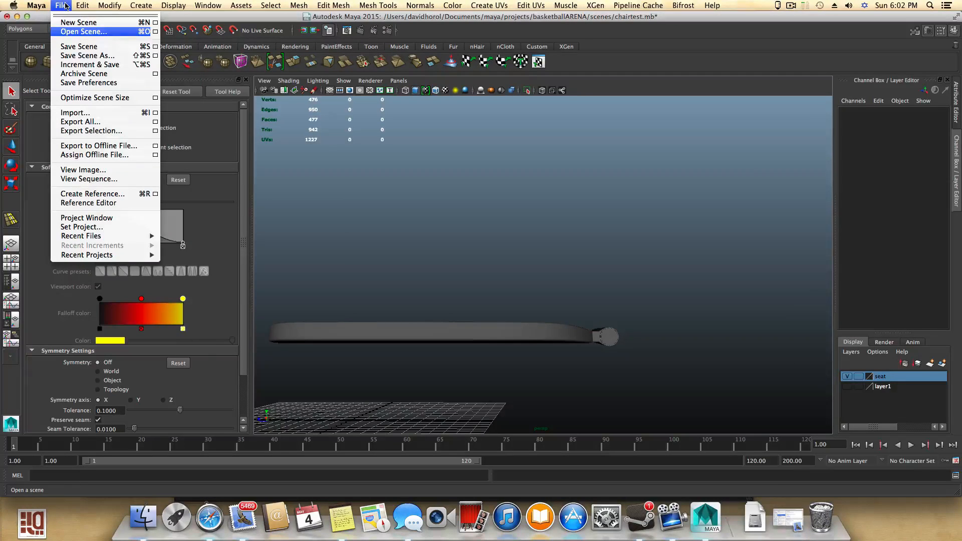
pyautogui.click(79, 55)
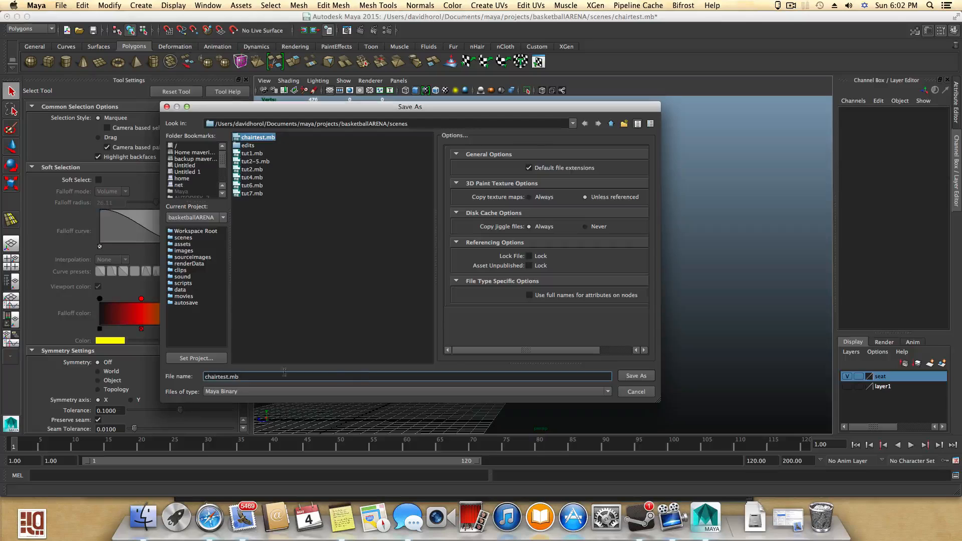
pyautogui.doubleClick(231, 376)
pyautogui.tripleClick(240, 375)
pyautogui.write('chair')
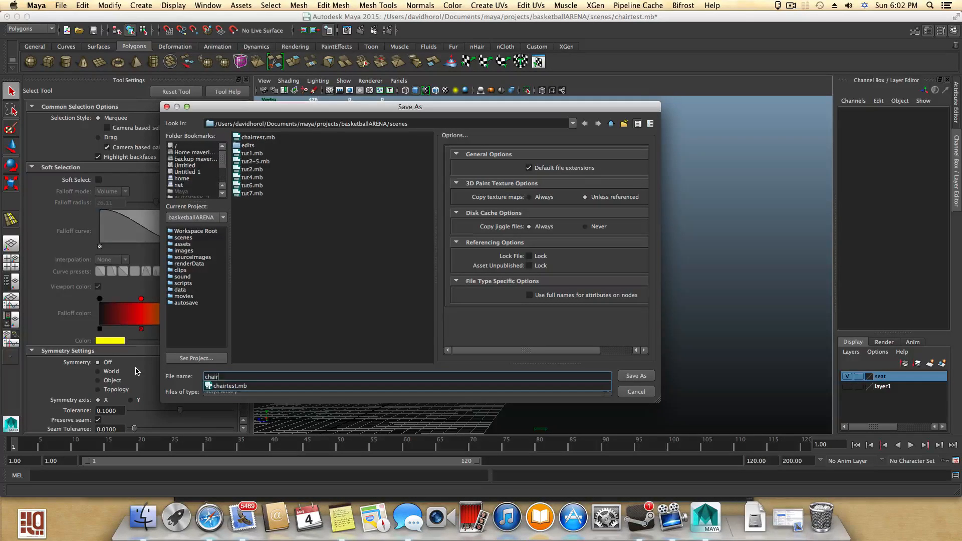
pyautogui.click(633, 379)
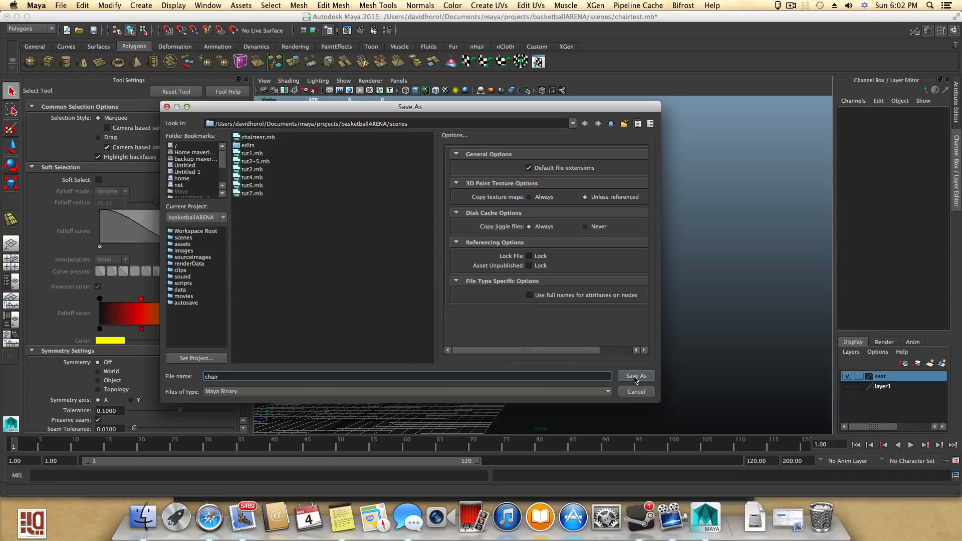
pyautogui.moveTo(223, 377); pyautogui.dragTo(179, 377)
pyautogui.write('tut8')
pyautogui.click(633, 380)
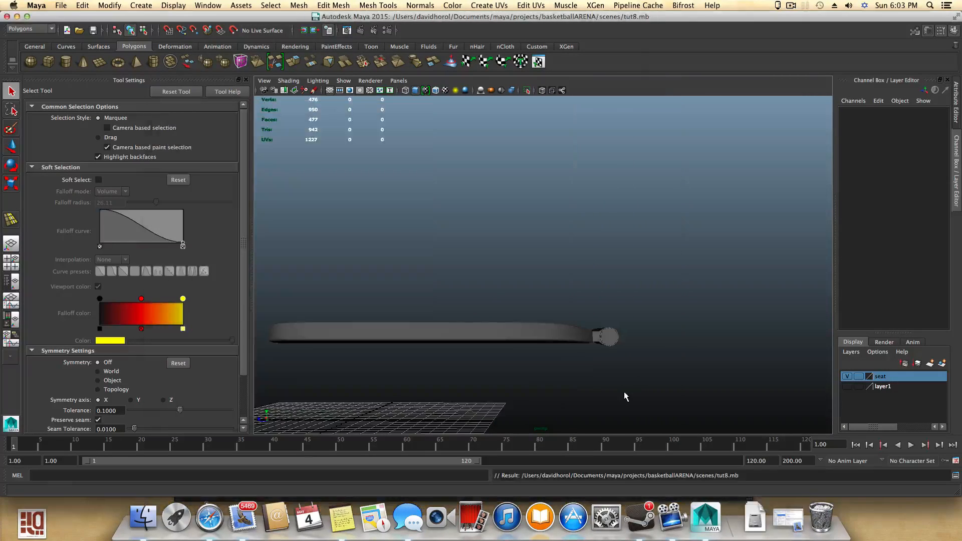
pyautogui.click(791, 7)
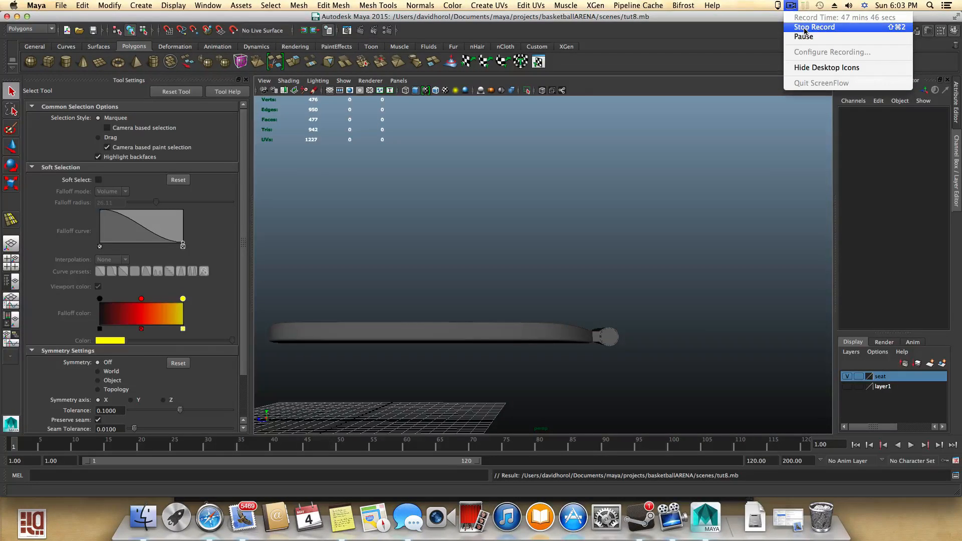